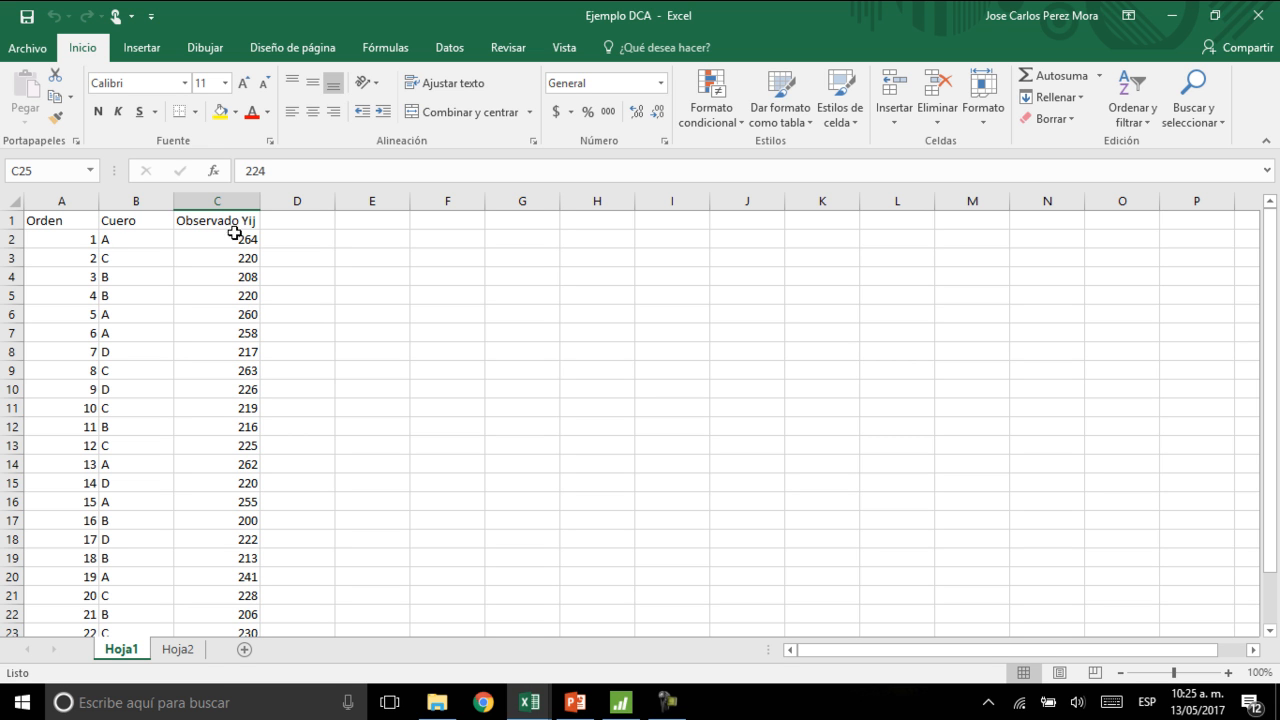
Step: Review the leather observations in Hoja1, then switch to PowerPoint and view the leather comparison example and data table on slides 14 and 15
{"action": "scroll", "coordinate": [205, 501], "scroll_direction": "down", "scroll_amount": 3}
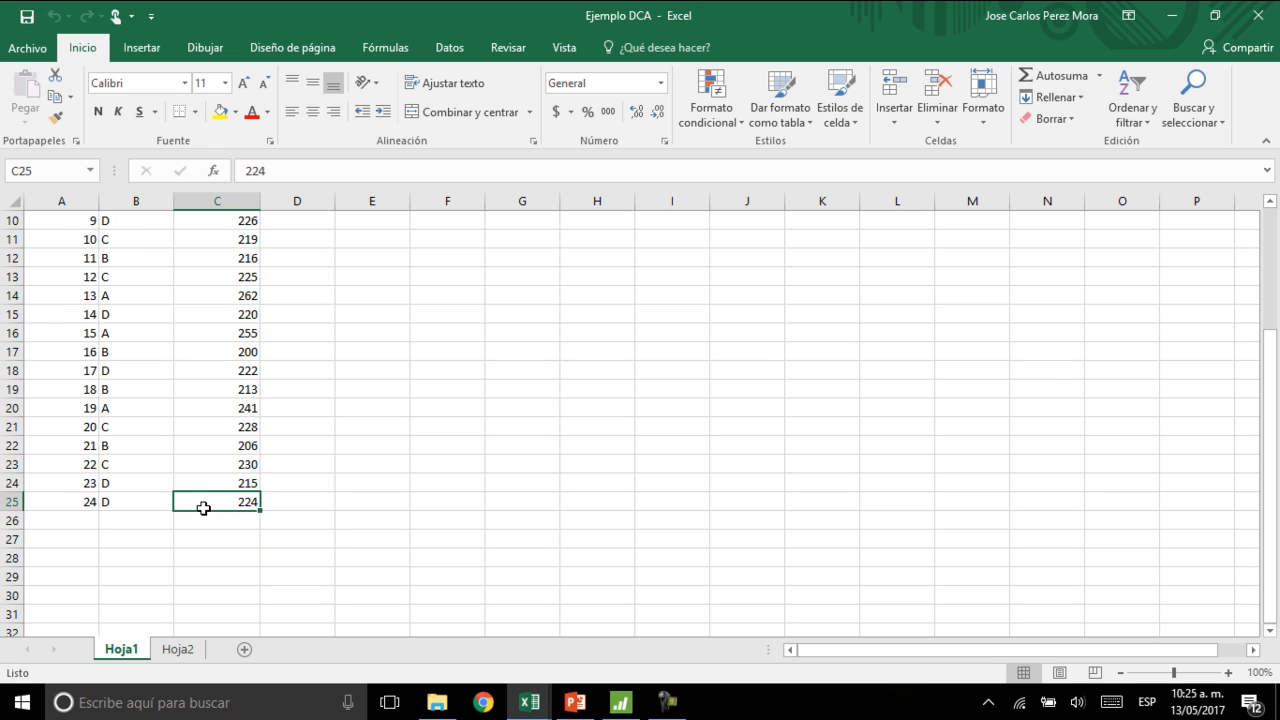
{"action": "scroll", "coordinate": [203, 508], "scroll_direction": "up", "scroll_amount": 3}
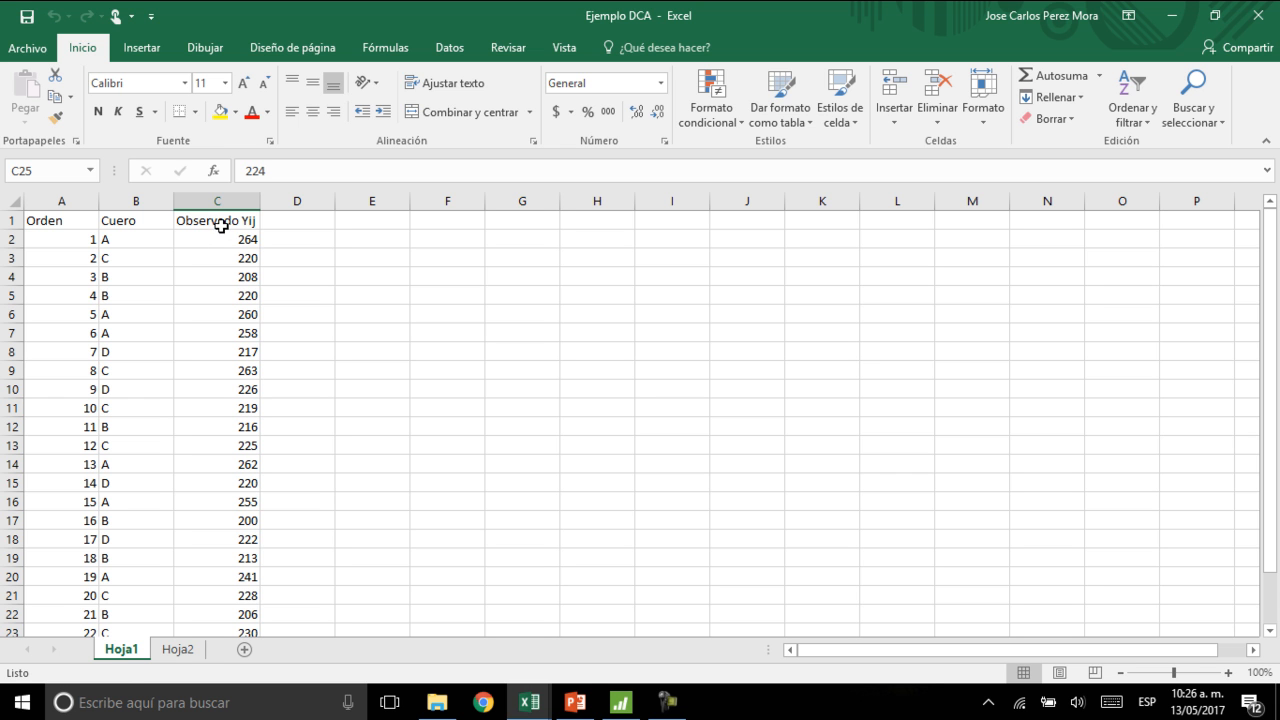
{"action": "left_click", "coordinate": [575, 702]}
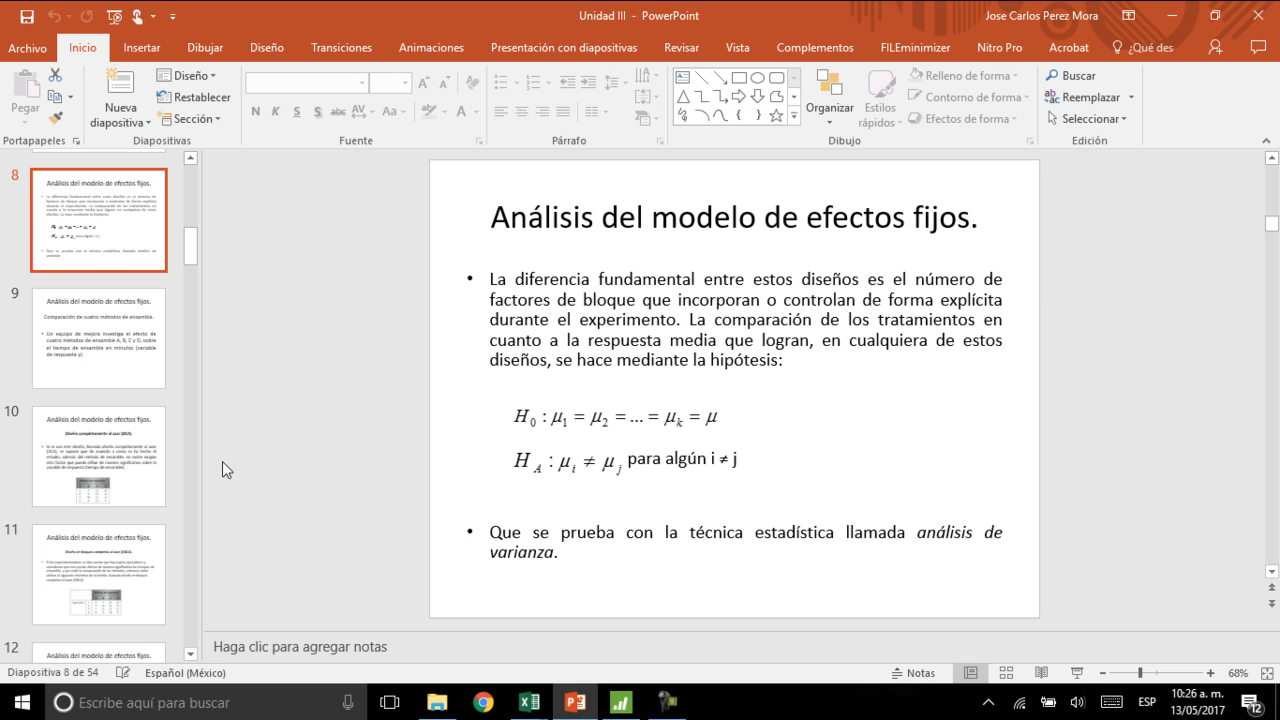
{"action": "scroll", "coordinate": [134, 563], "scroll_direction": "down", "scroll_amount": 5}
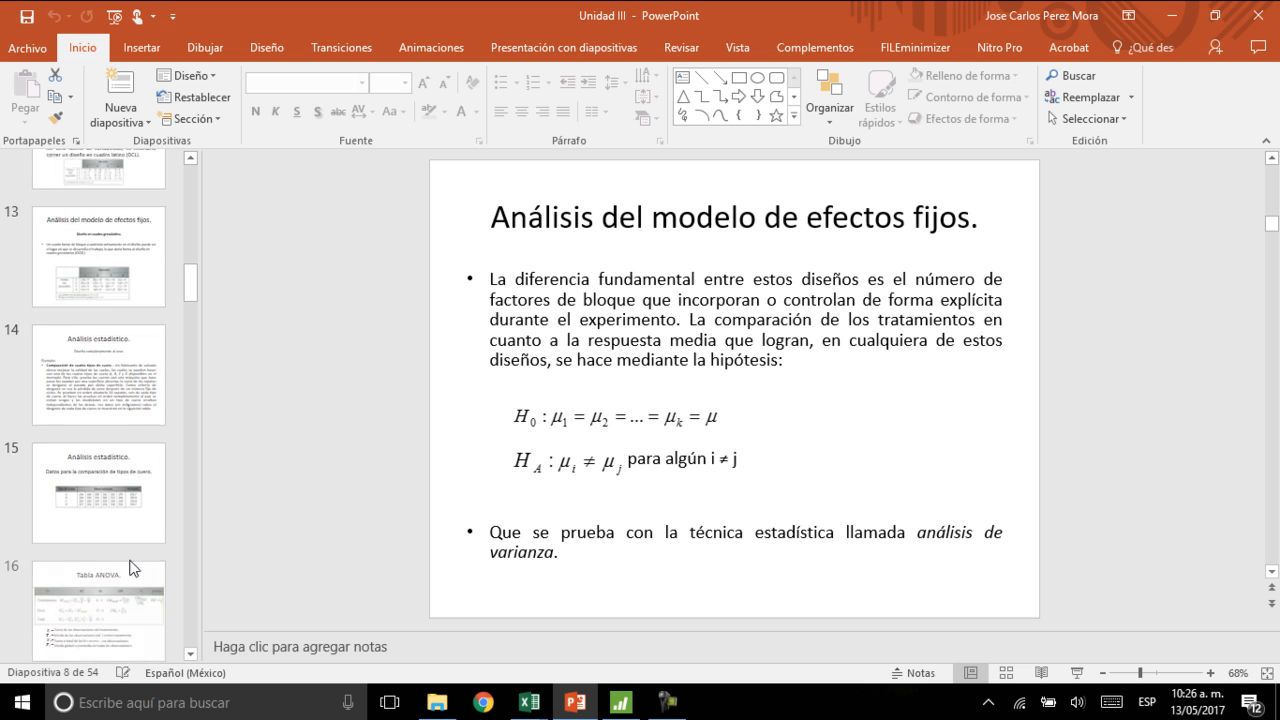
{"action": "left_click", "coordinate": [134, 376]}
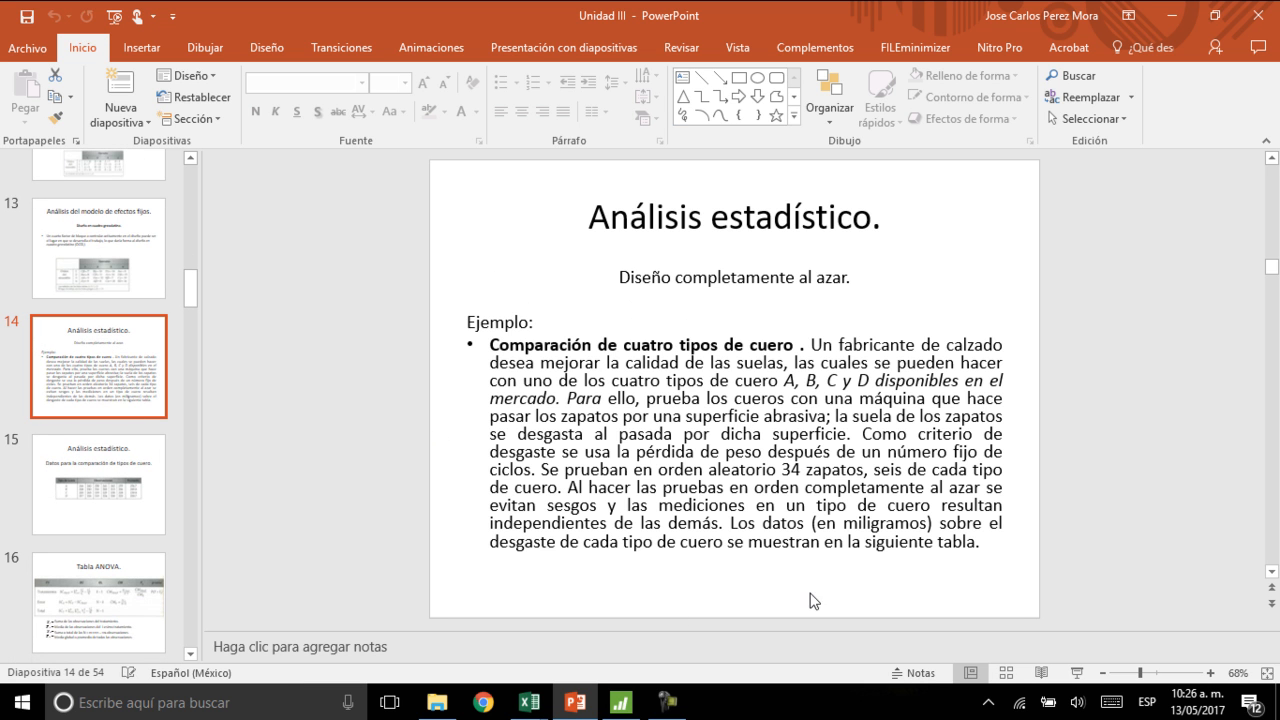
{"action": "left_click", "coordinate": [57, 492]}
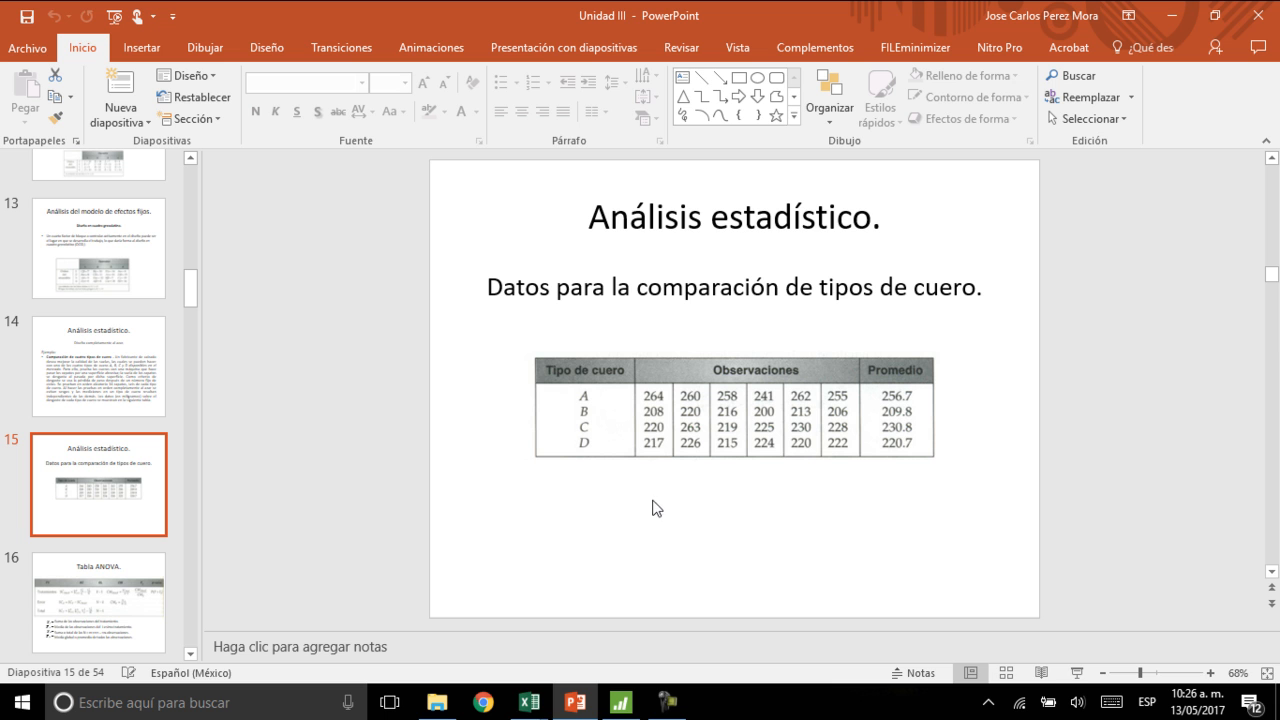
Step: Switch to Excel and enter the headers "Tipo de cuero" in A1 and "Observaciones" in B1 of Hoja2
{"action": "mouse_move", "coordinate": [530, 702]}
{"action": "left_click", "coordinate": [470, 622]}
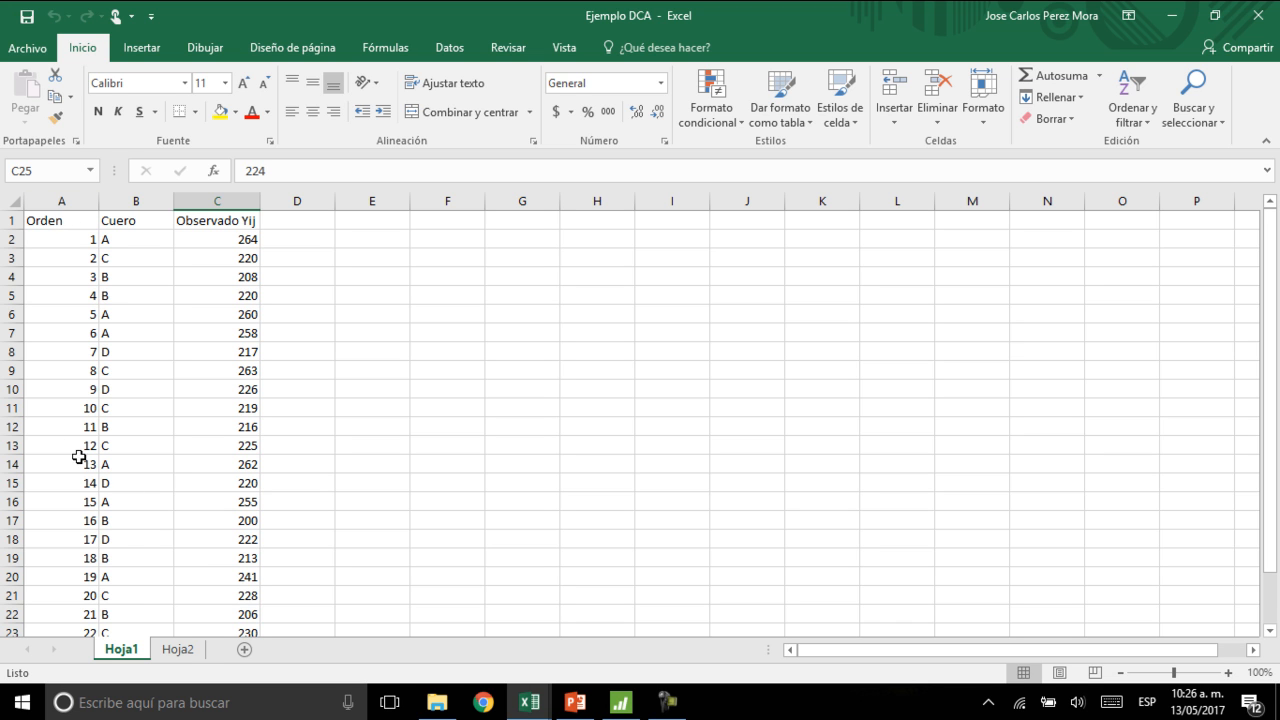
{"action": "left_click", "coordinate": [180, 652]}
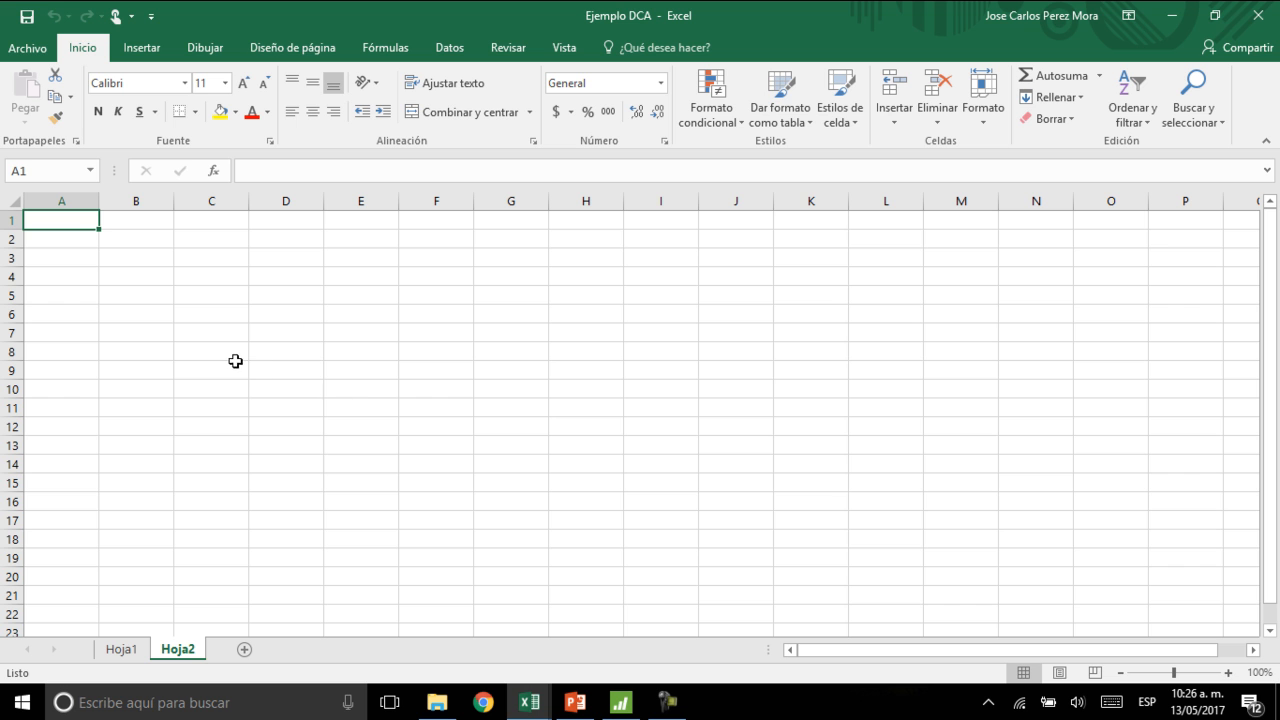
{"action": "key", "text": "alt+Tab"}
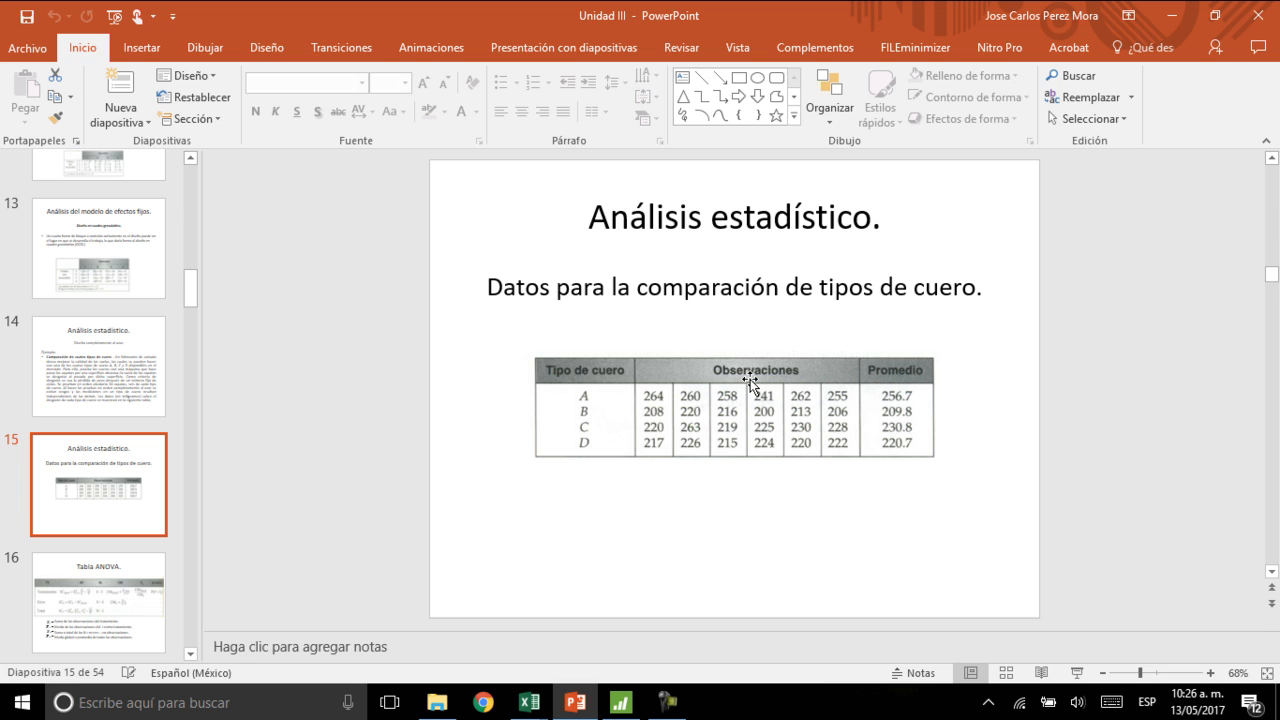
{"action": "key", "text": "alt+Tab"}
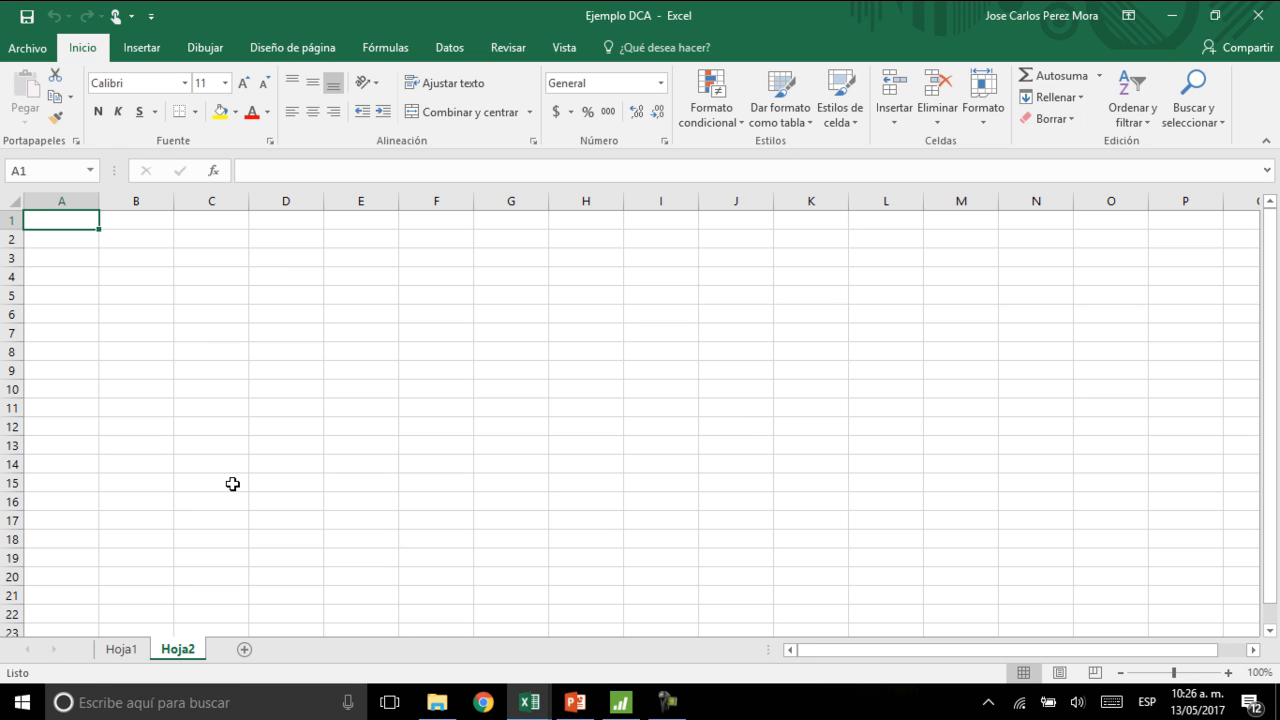
{"action": "type", "text": "Tipo de cuero"}
{"action": "key", "text": "Tab"}
{"action": "type", "text": "Observacione"}
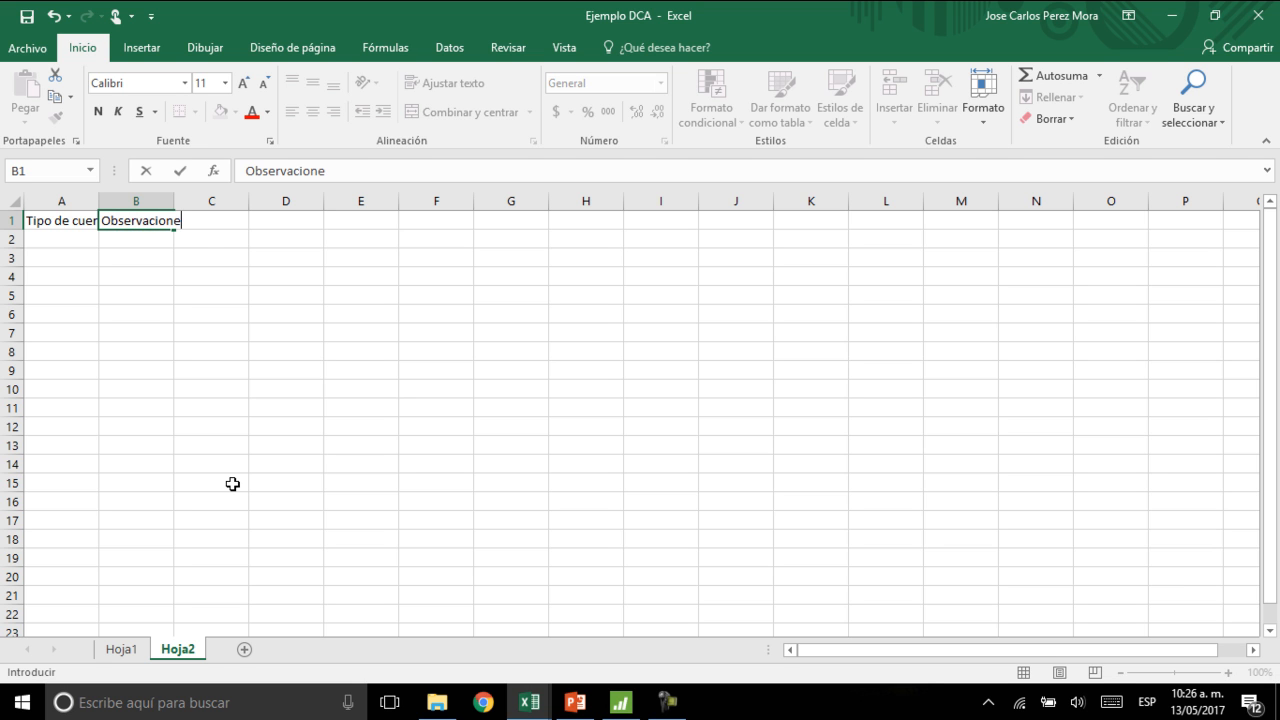
{"action": "key", "text": "Return"}
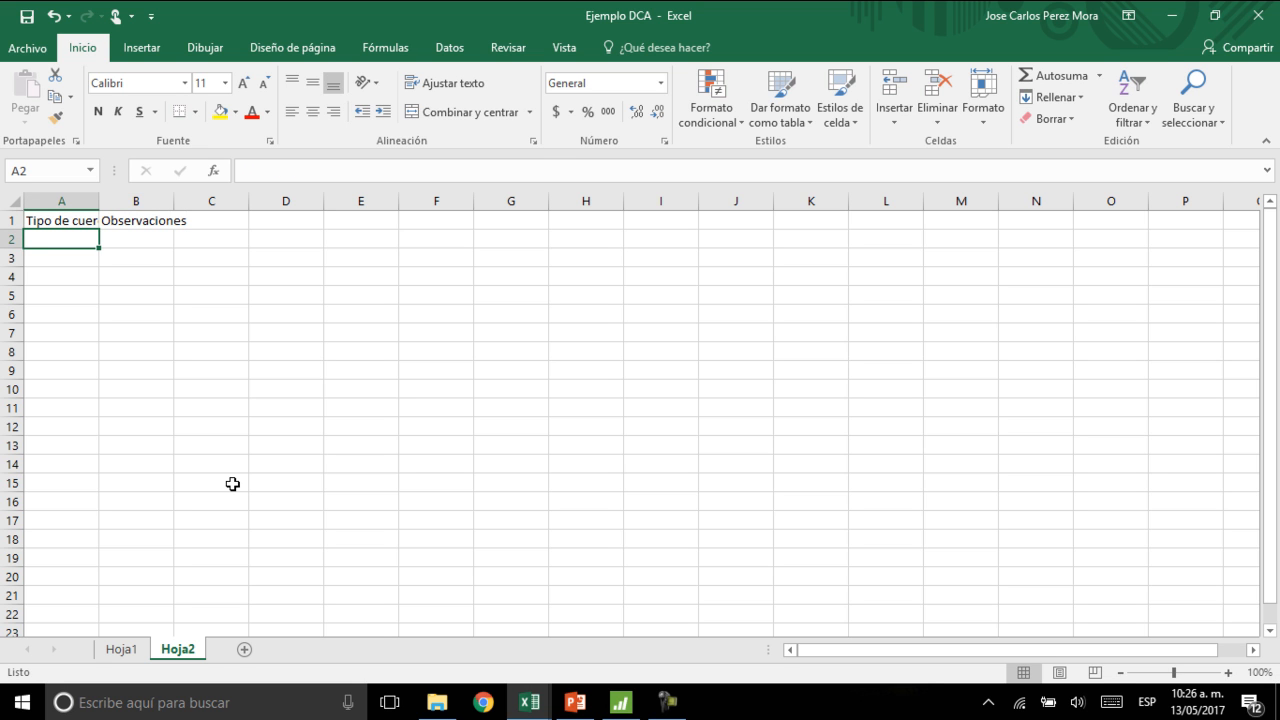
Step: List the leather types A, B, C and D in cells A2 to A5 of Hoja2
{"action": "type", "text": "A"}
{"action": "key", "text": "Return"}
{"action": "type", "text": "BC"}
{"action": "key", "text": "Return"}
{"action": "type", "text": "D"}
{"action": "key", "text": "Up"}
{"action": "type", "text": "B"}
{"action": "key", "text": "Down"}
{"action": "type", "text": "C"}
{"action": "key", "text": "Down"}
{"action": "type", "text": "D"}
{"action": "key", "text": "Right"}
Step: Look up the first observation of leather A in Hoja1 and enter 264 in cell B2 of Hoja2
{"action": "key", "text": "Up"}
{"action": "key", "text": "Up"}
{"action": "key", "text": "Up"}
{"action": "left_click", "coordinate": [120, 649]}
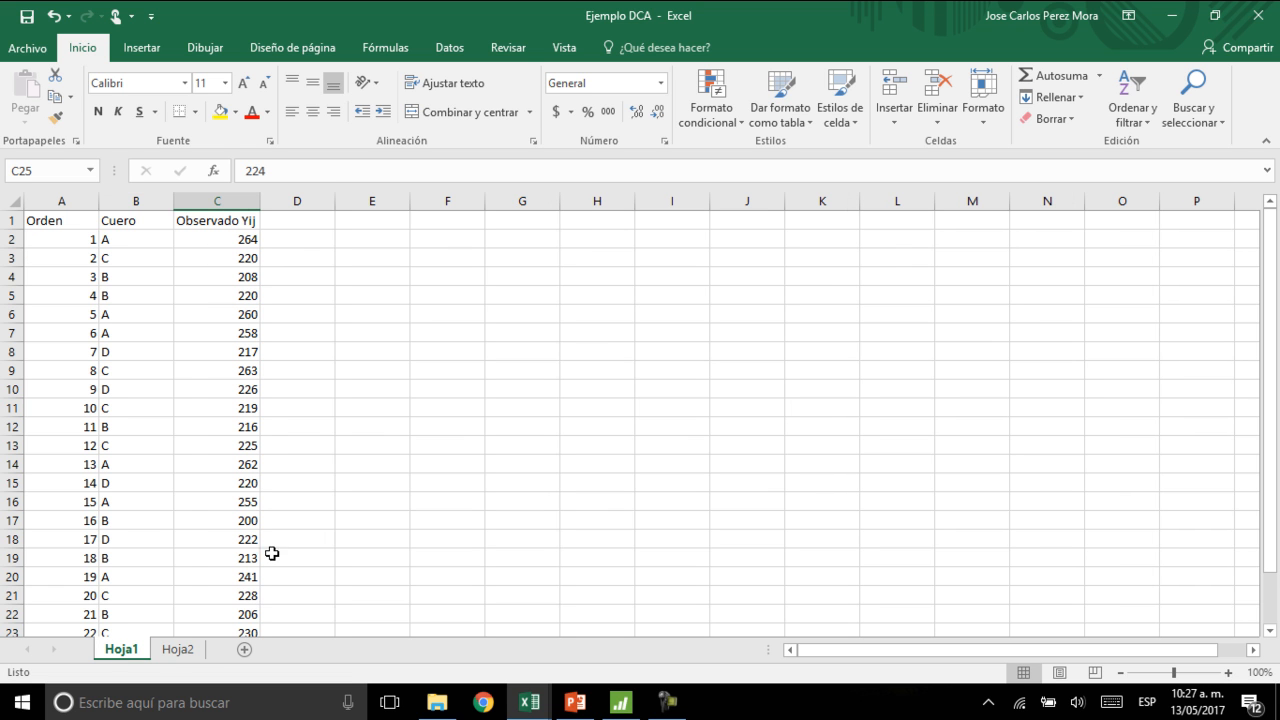
{"action": "left_click", "coordinate": [108, 242]}
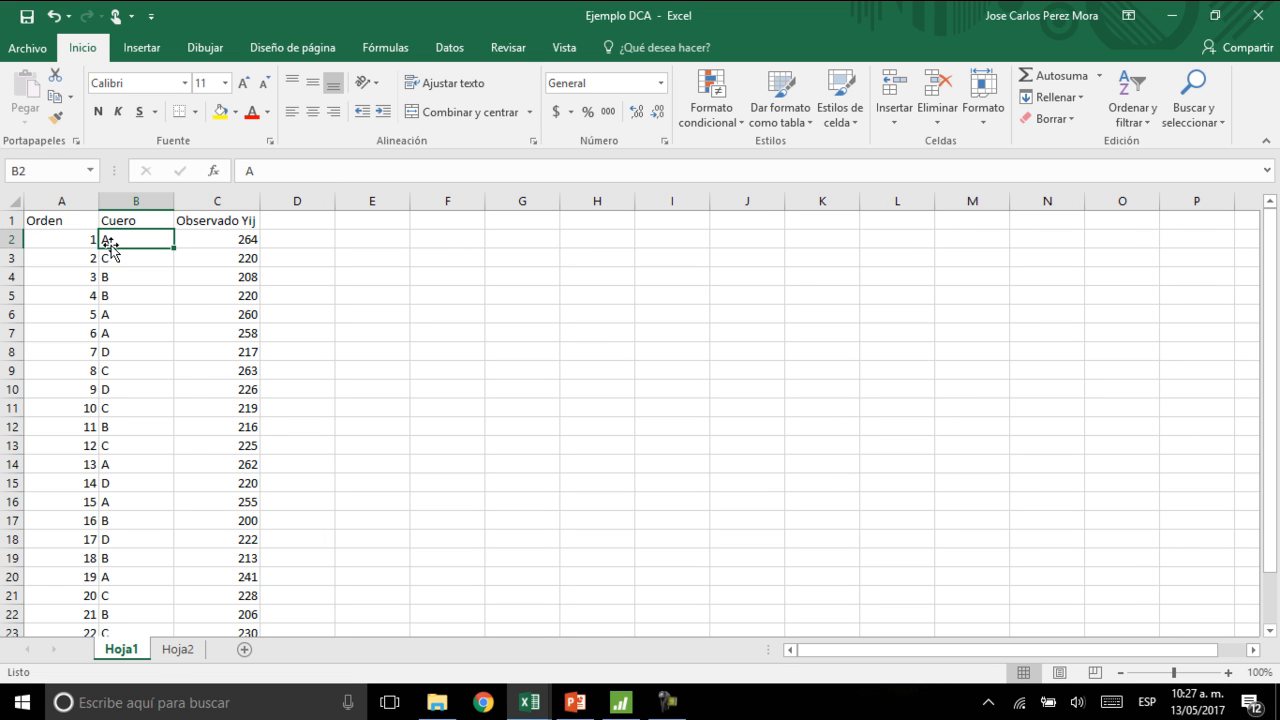
{"action": "left_click_drag", "start_coordinate": [121, 242], "coordinate": [223, 240]}
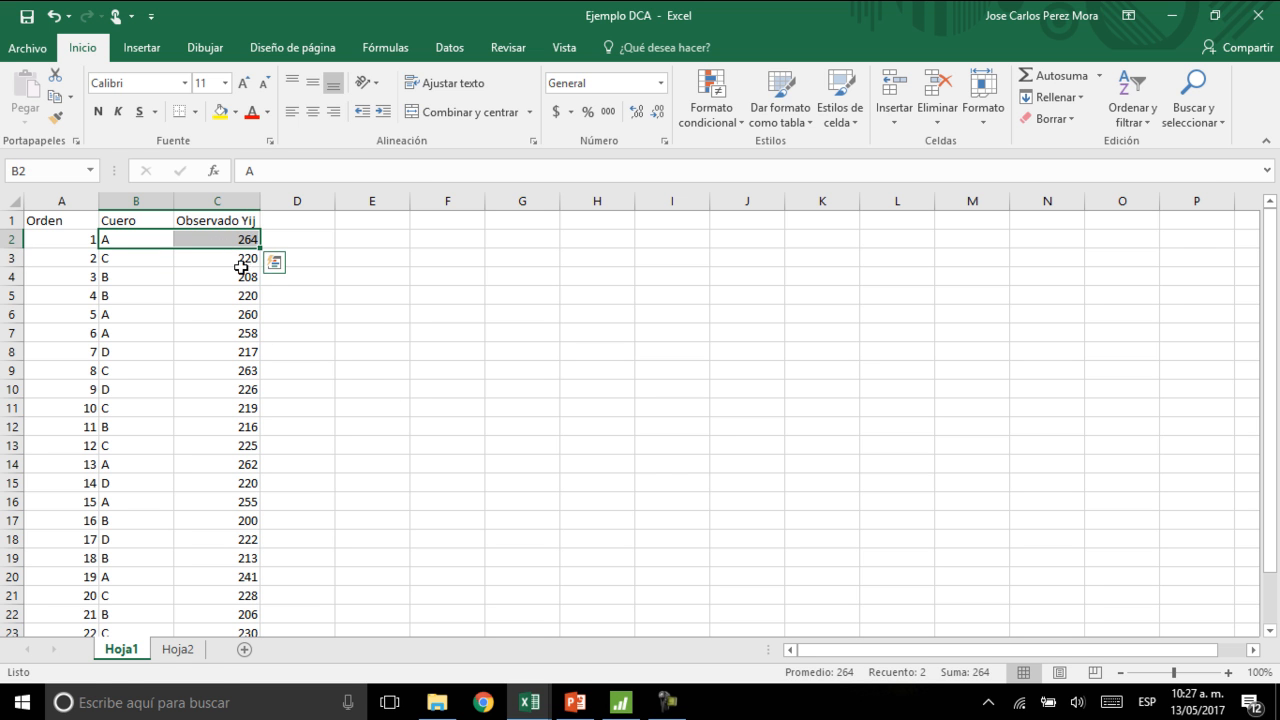
{"action": "key", "text": "alt+Tab"}
{"action": "key", "text": "alt+Tab"}
{"action": "left_click", "coordinate": [190, 650]}
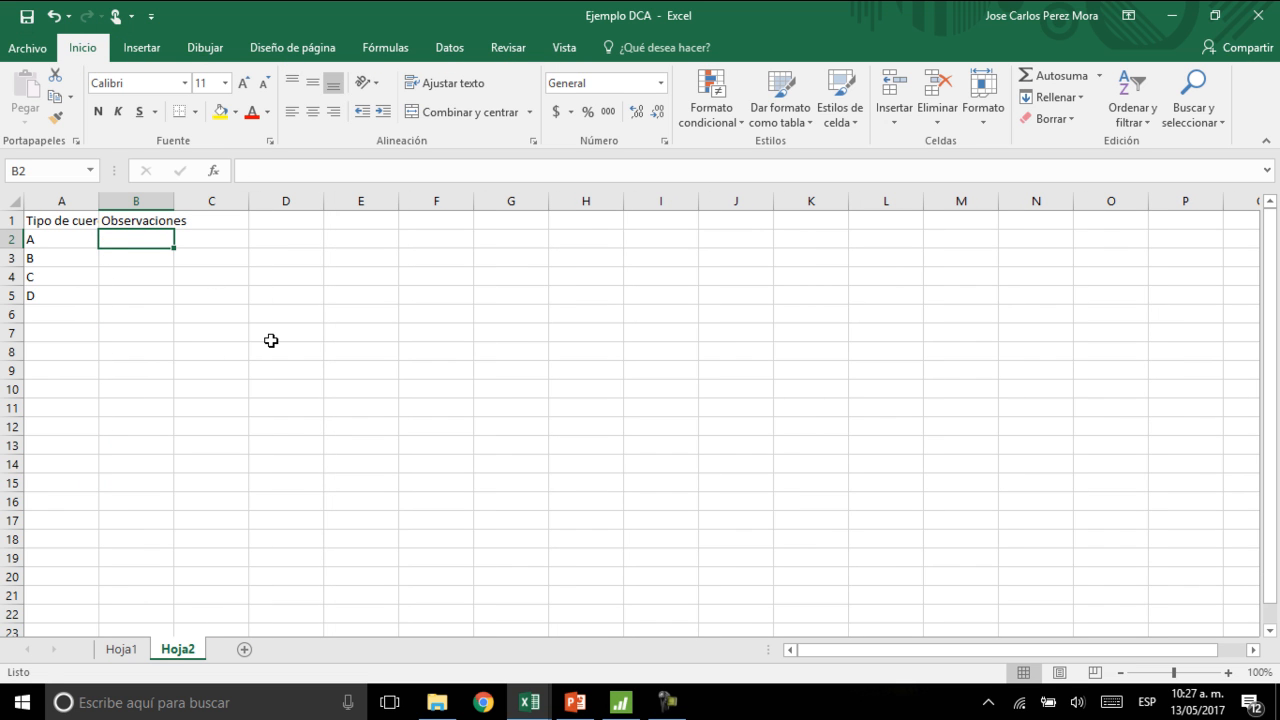
{"action": "type", "text": "264"}
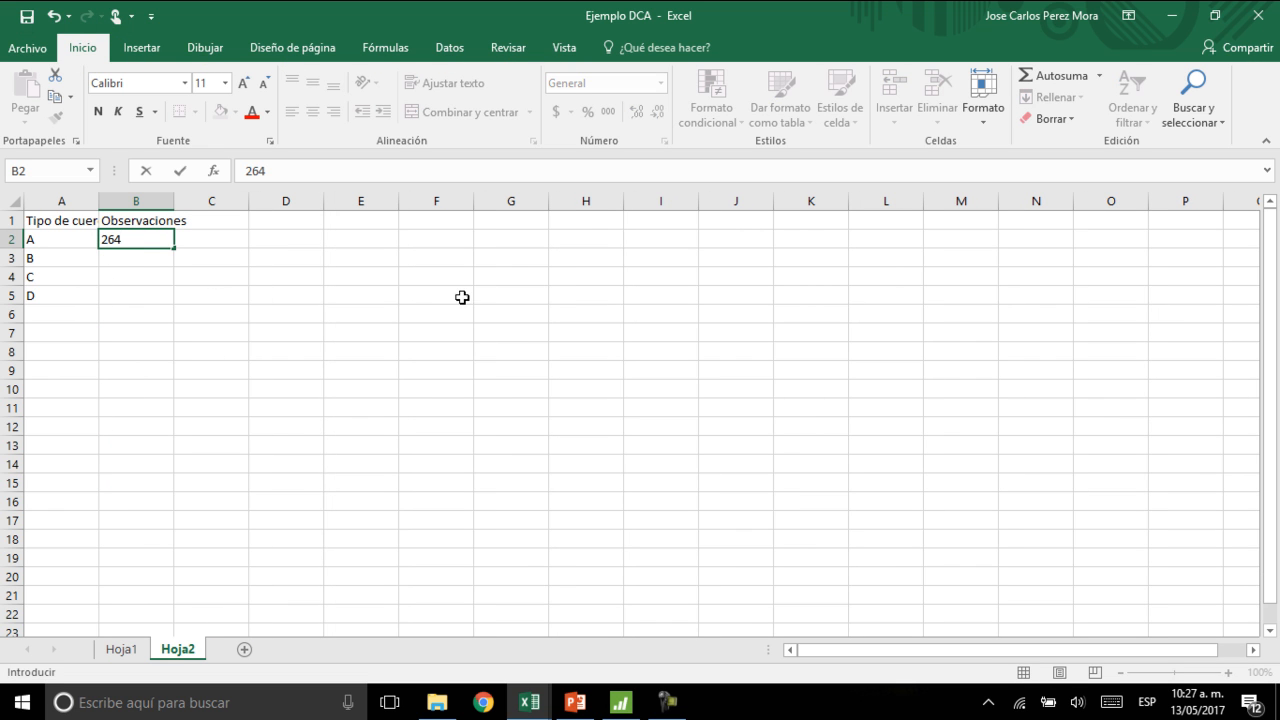
{"action": "left_click", "coordinate": [131, 257]}
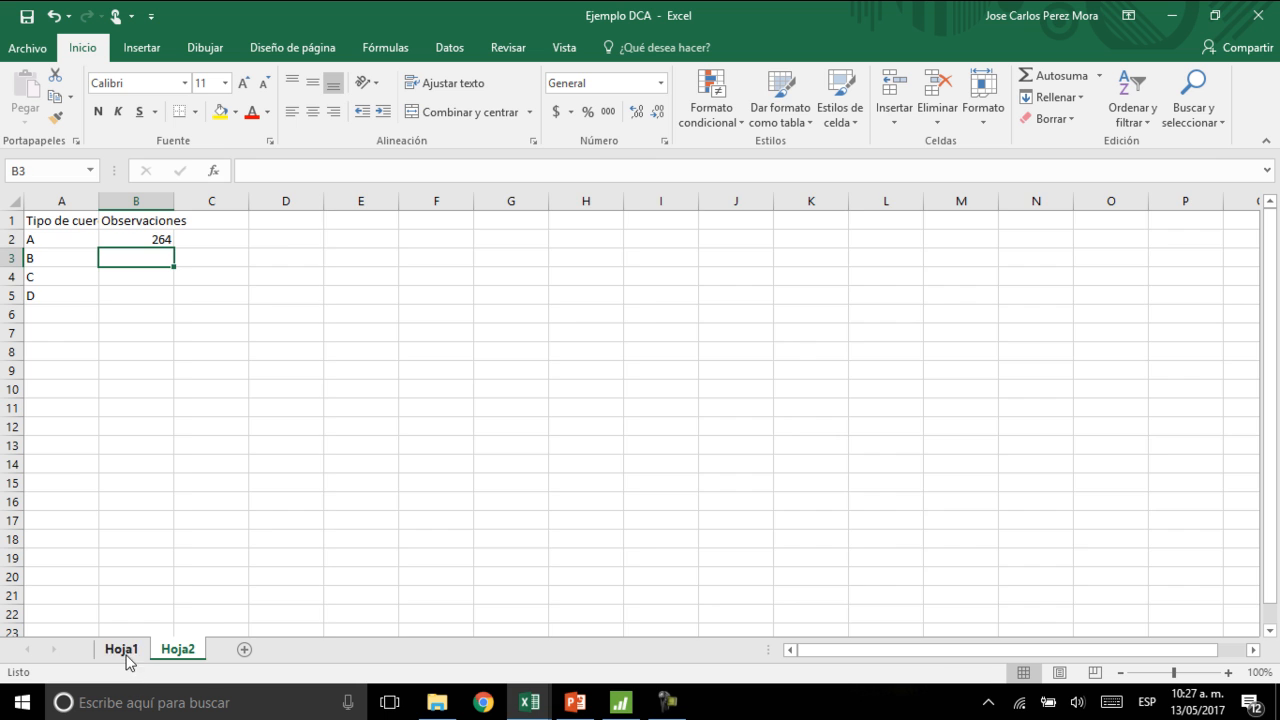
Step: Look up the first observation of leather C in Hoja1 and enter 220 in cell B4 of Hoja2
{"action": "left_click", "coordinate": [125, 651]}
{"action": "left_click", "coordinate": [157, 257]}
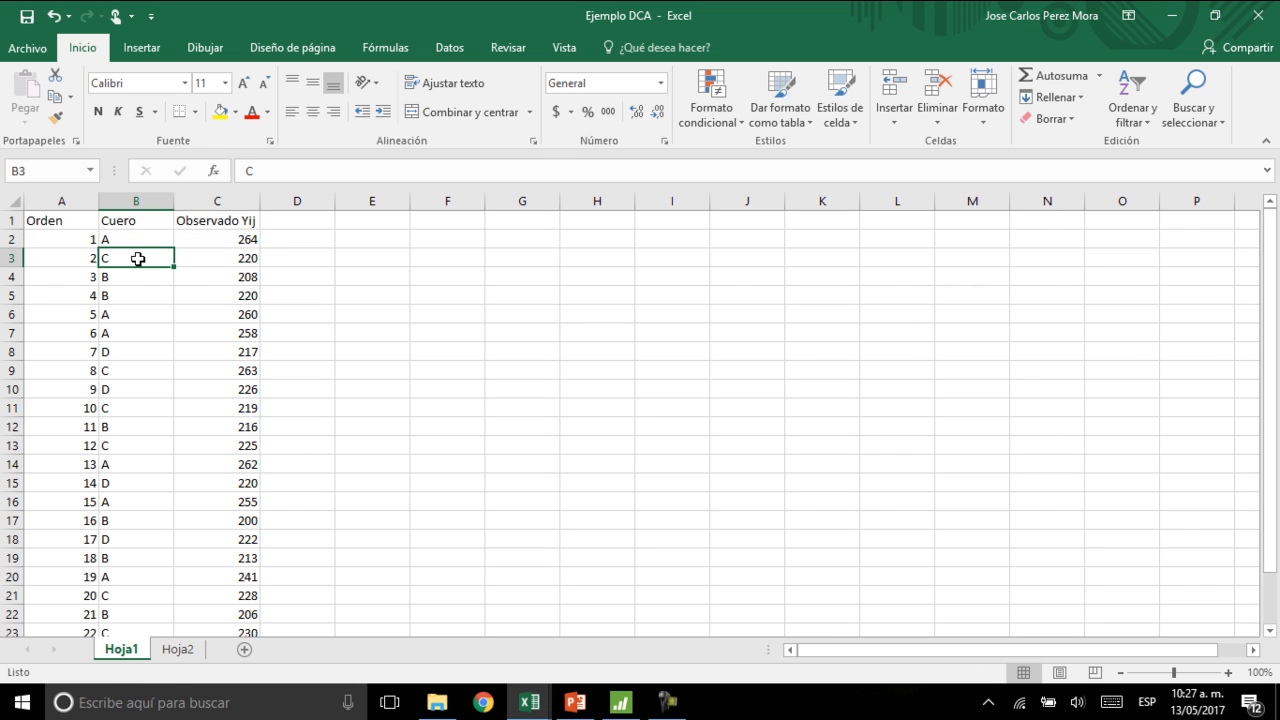
{"action": "left_click", "coordinate": [178, 649]}
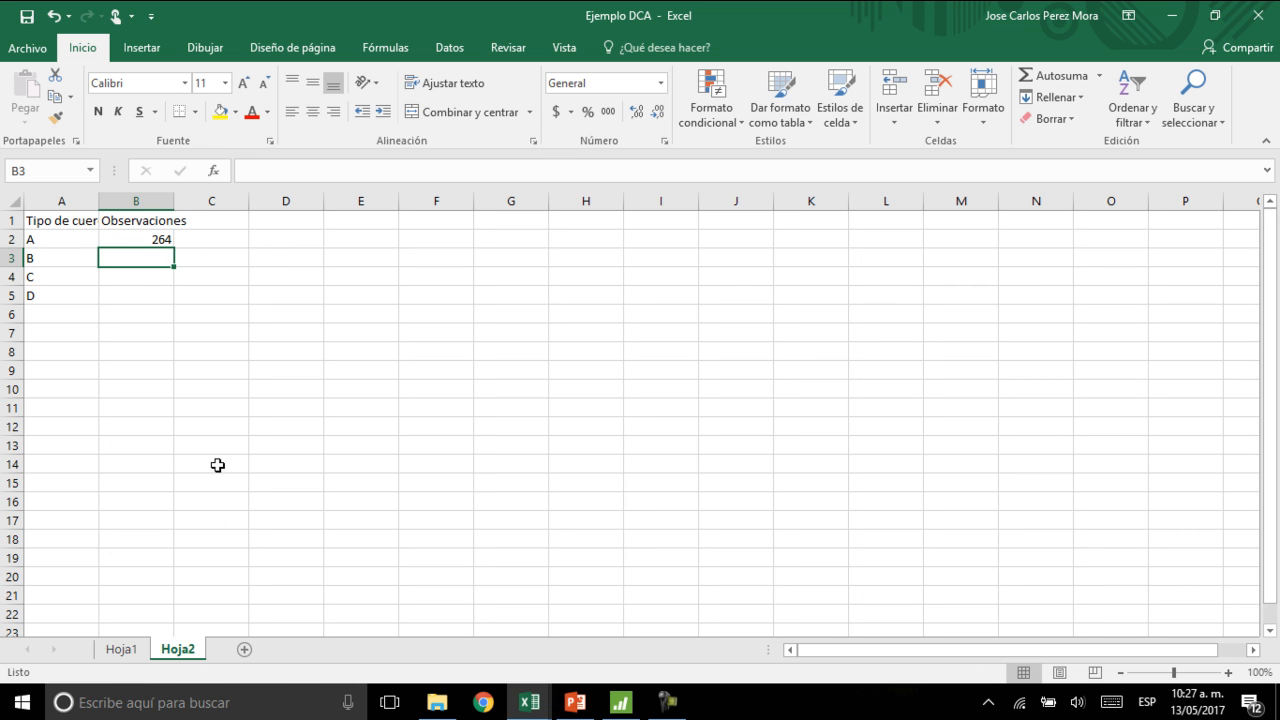
{"action": "key", "text": "Down"}
{"action": "type", "text": "22"}
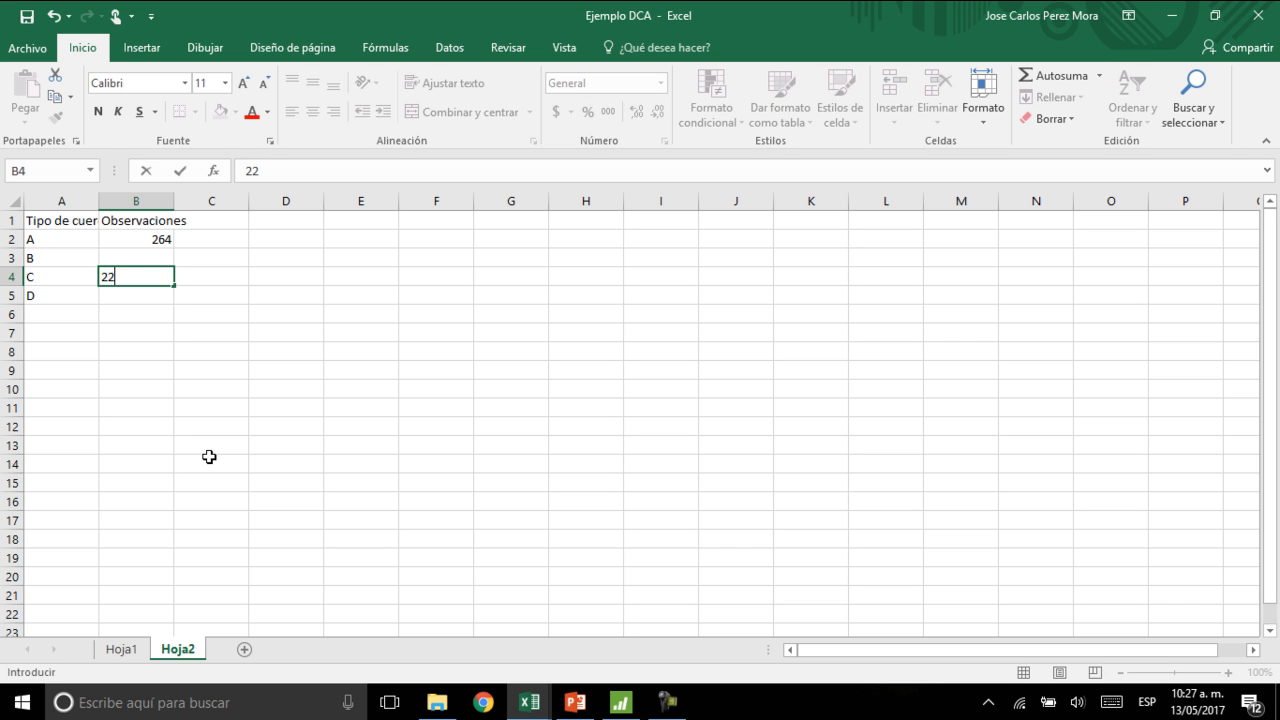
{"action": "key", "text": "Return"}
Step: Look up the first observation of leather B in Hoja1 and enter 208 in cell B3 of Hoja2
{"action": "key", "text": "alt+Tab"}
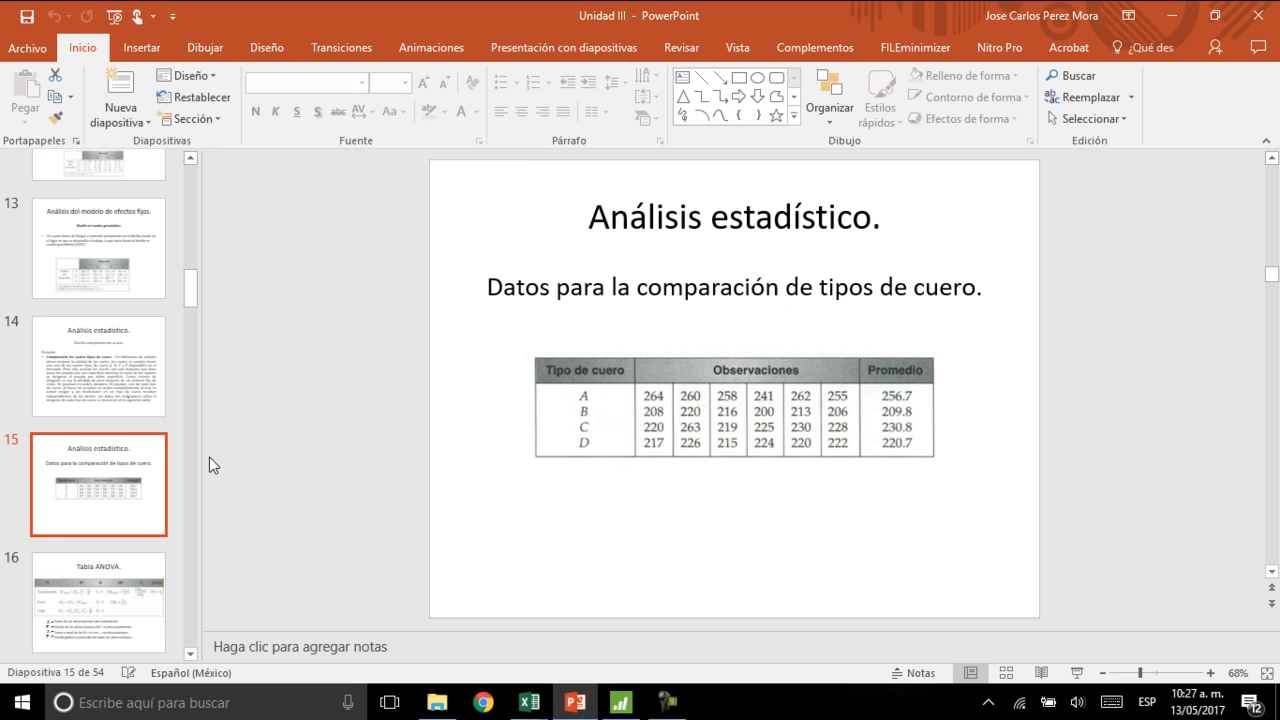
{"action": "key", "text": "alt+Tab"}
{"action": "left_click", "coordinate": [121, 649]}
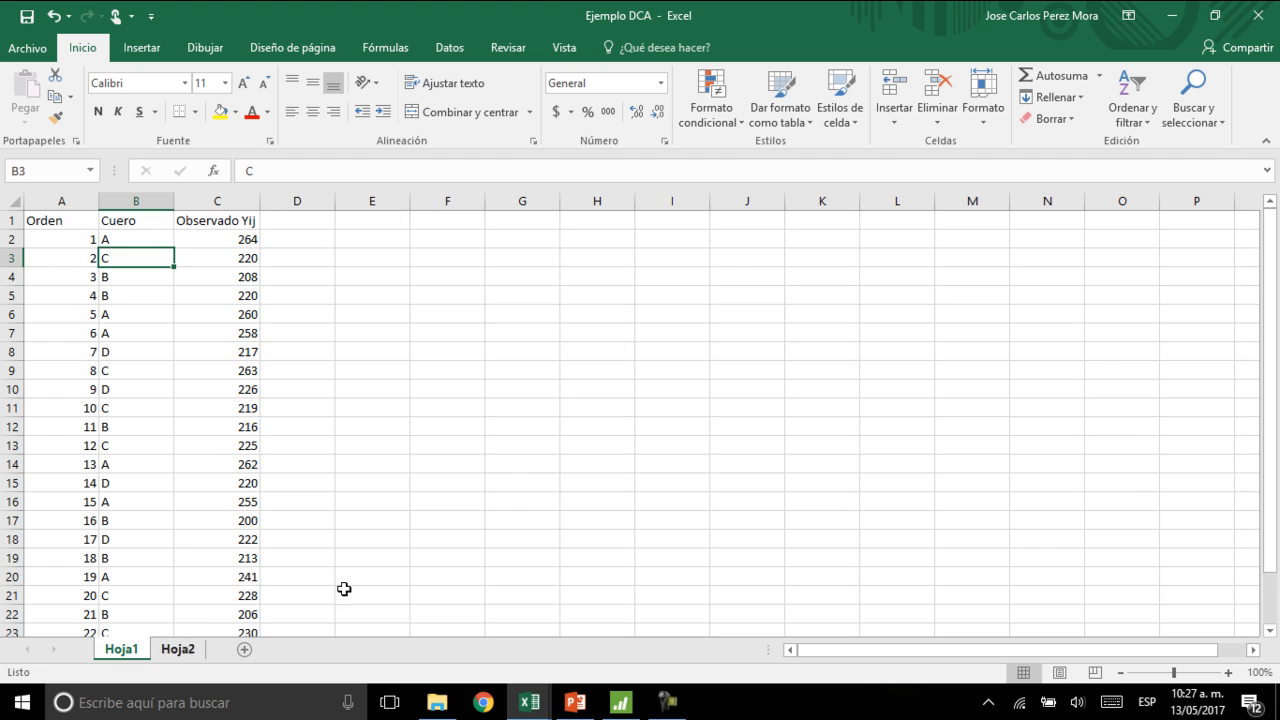
{"action": "left_click", "coordinate": [157, 279]}
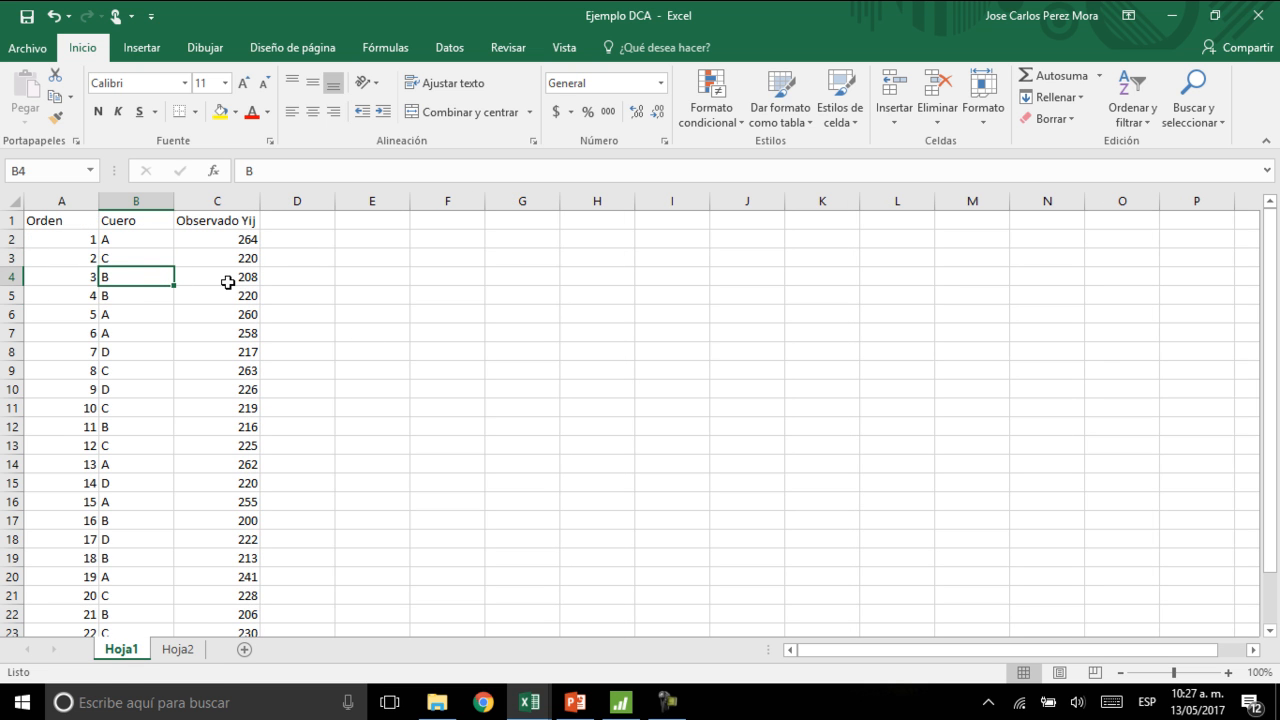
{"action": "key", "text": "alt+Tab"}
{"action": "key", "text": "alt+Tab"}
{"action": "left_click", "coordinate": [178, 649]}
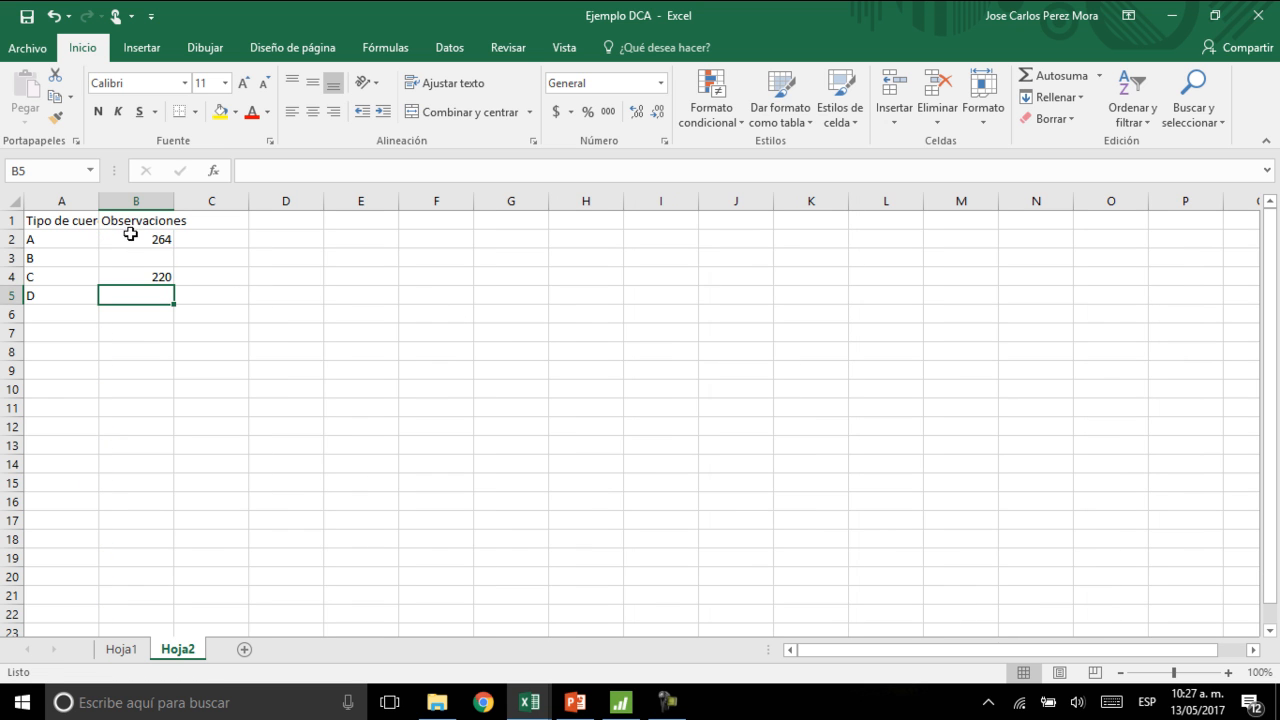
{"action": "left_click", "coordinate": [150, 261]}
{"action": "type", "text": "208"}
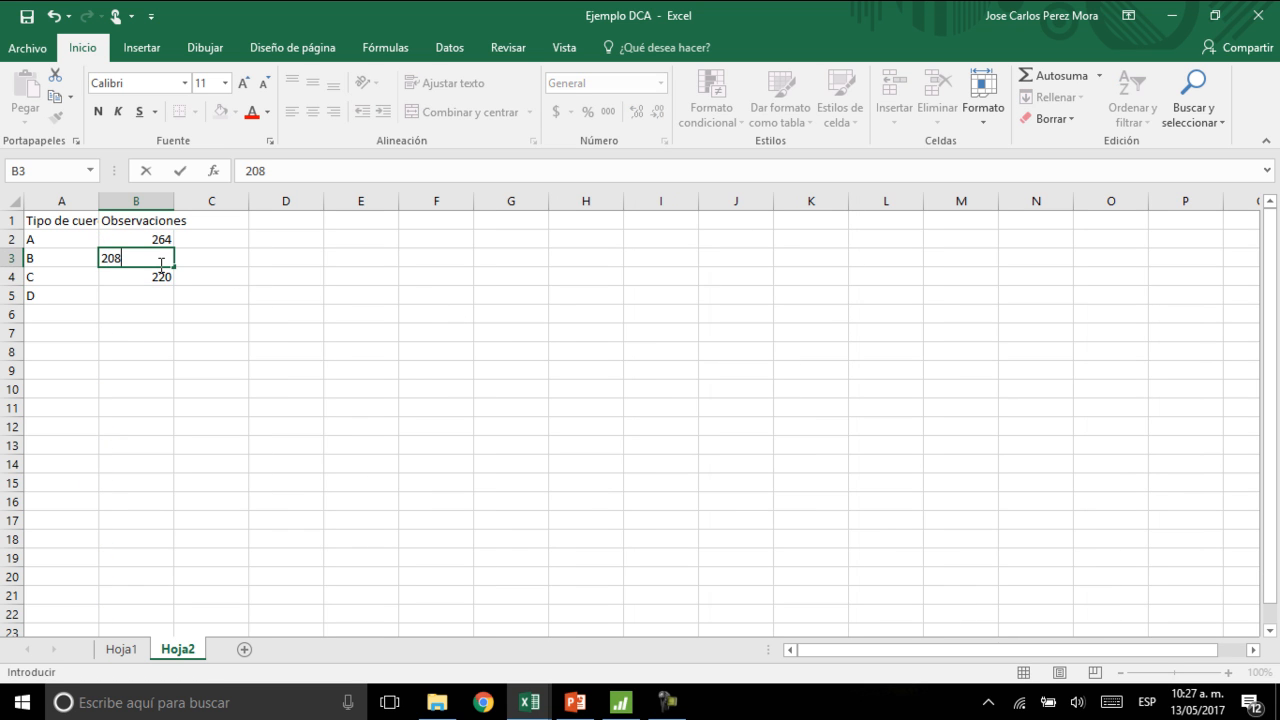
{"action": "key", "text": "Return"}
Step: Look up the second observation of leather B in Hoja1 and enter 220 in cell C3 of Hoja2
{"action": "left_click", "coordinate": [122, 650]}
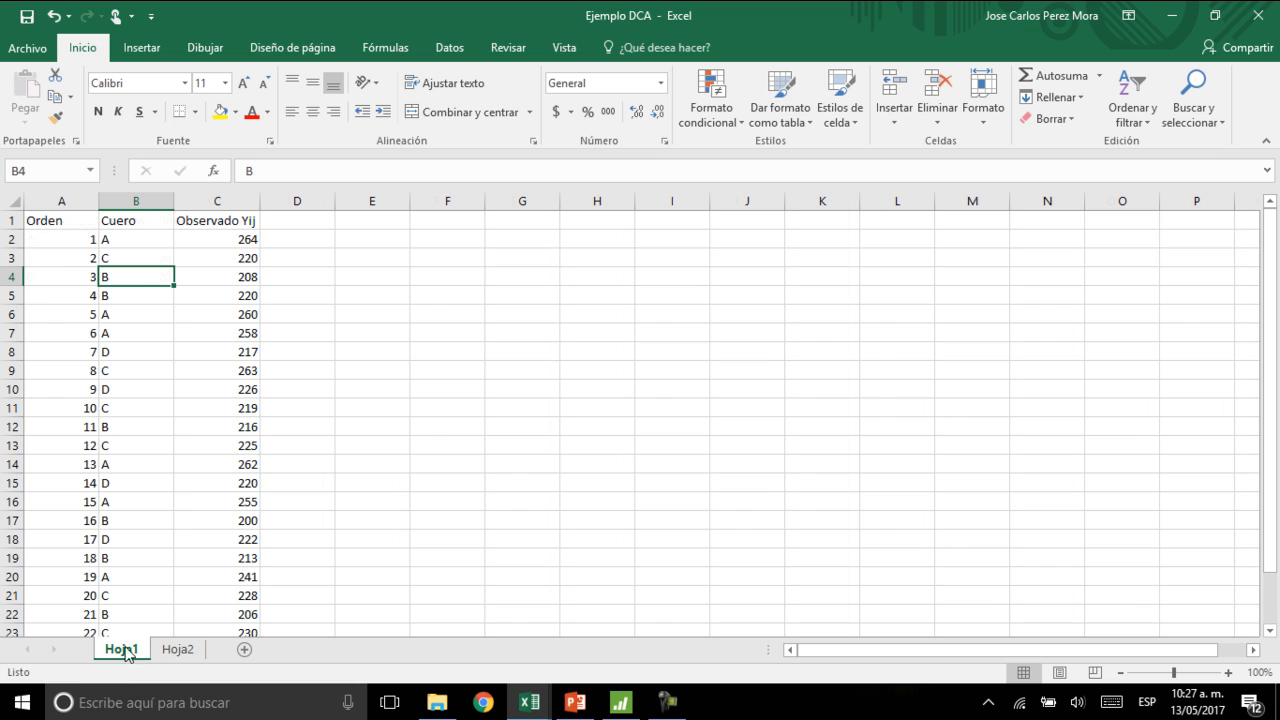
{"action": "left_click", "coordinate": [143, 297]}
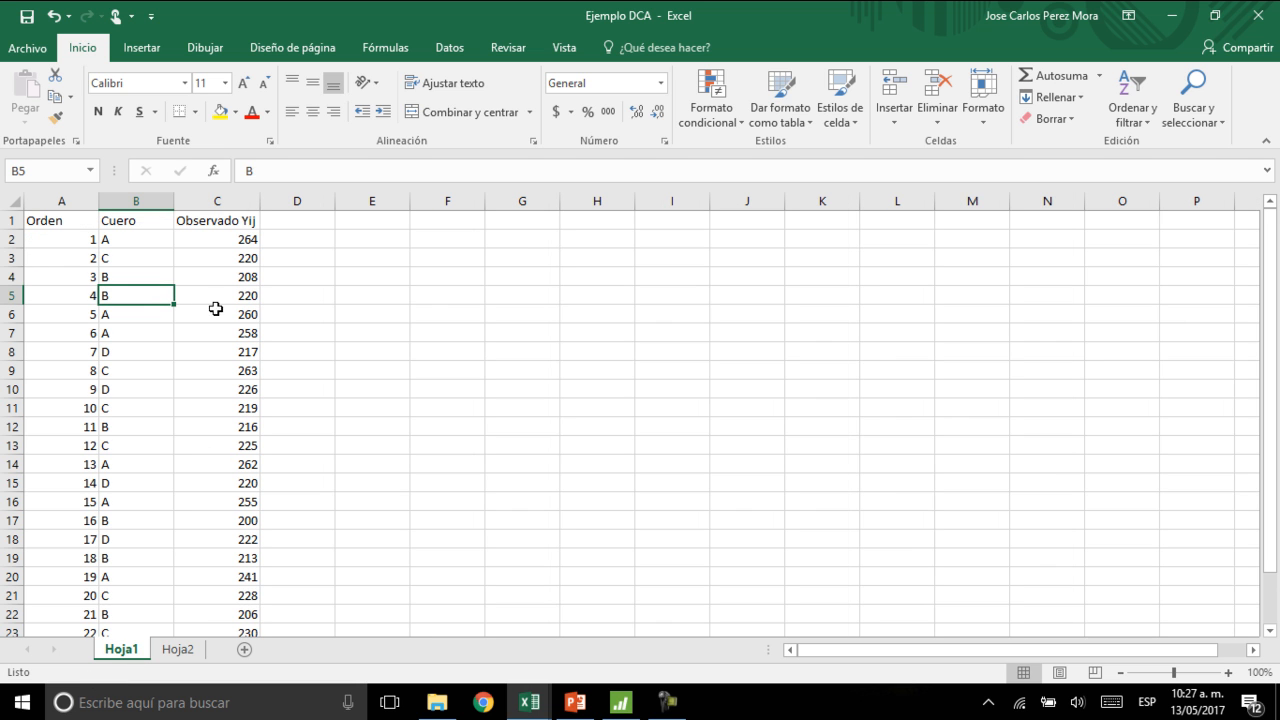
{"action": "left_click", "coordinate": [177, 649]}
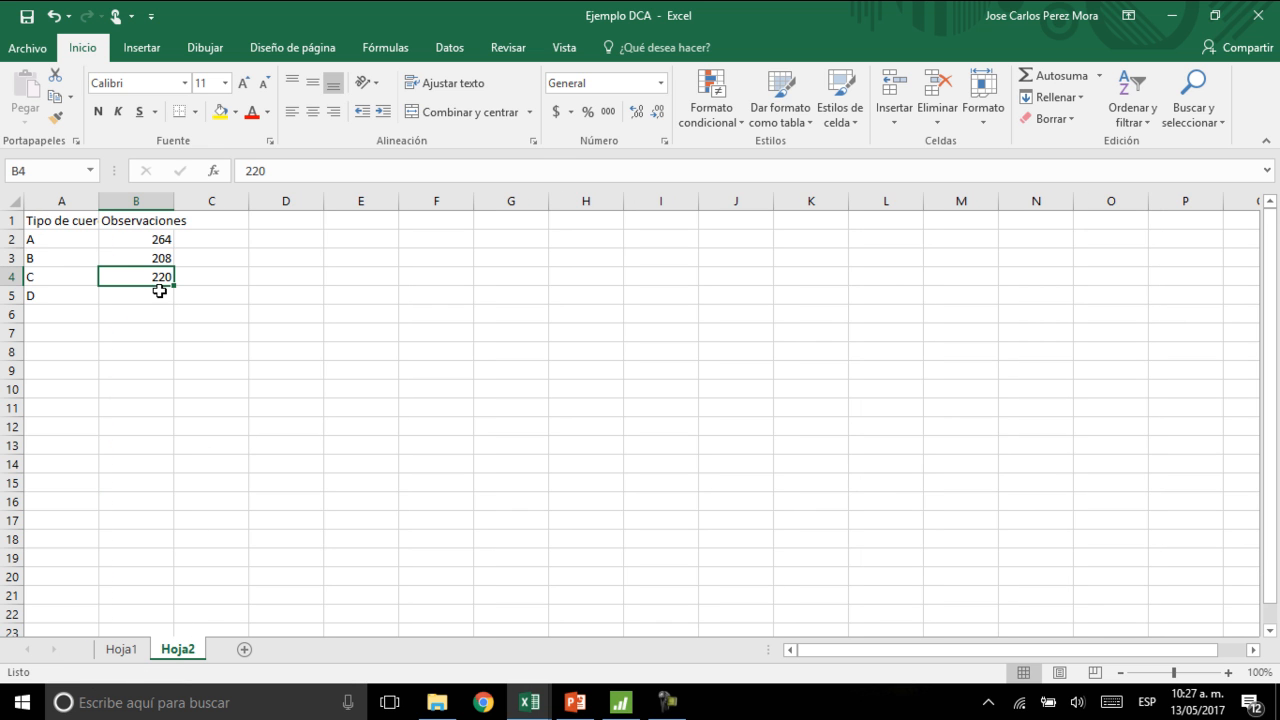
{"action": "left_click", "coordinate": [204, 262]}
{"action": "type", "text": "220"}
{"action": "key", "text": "Return"}
Step: Look up the second observation of leather A in Hoja1 and enter 260 in cell C2 of Hoja2
{"action": "left_click", "coordinate": [120, 649]}
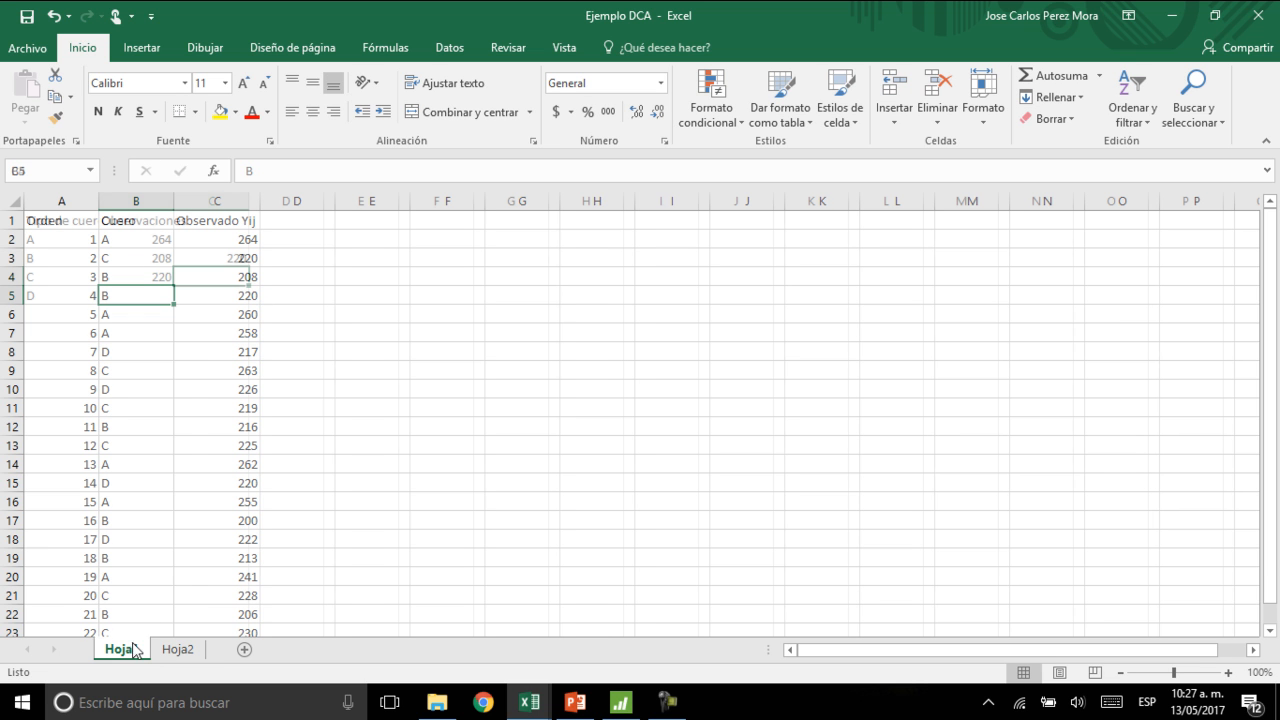
{"action": "left_click", "coordinate": [249, 311]}
{"action": "left_click", "coordinate": [168, 316]}
{"action": "left_click", "coordinate": [230, 314]}
{"action": "left_click", "coordinate": [178, 649]}
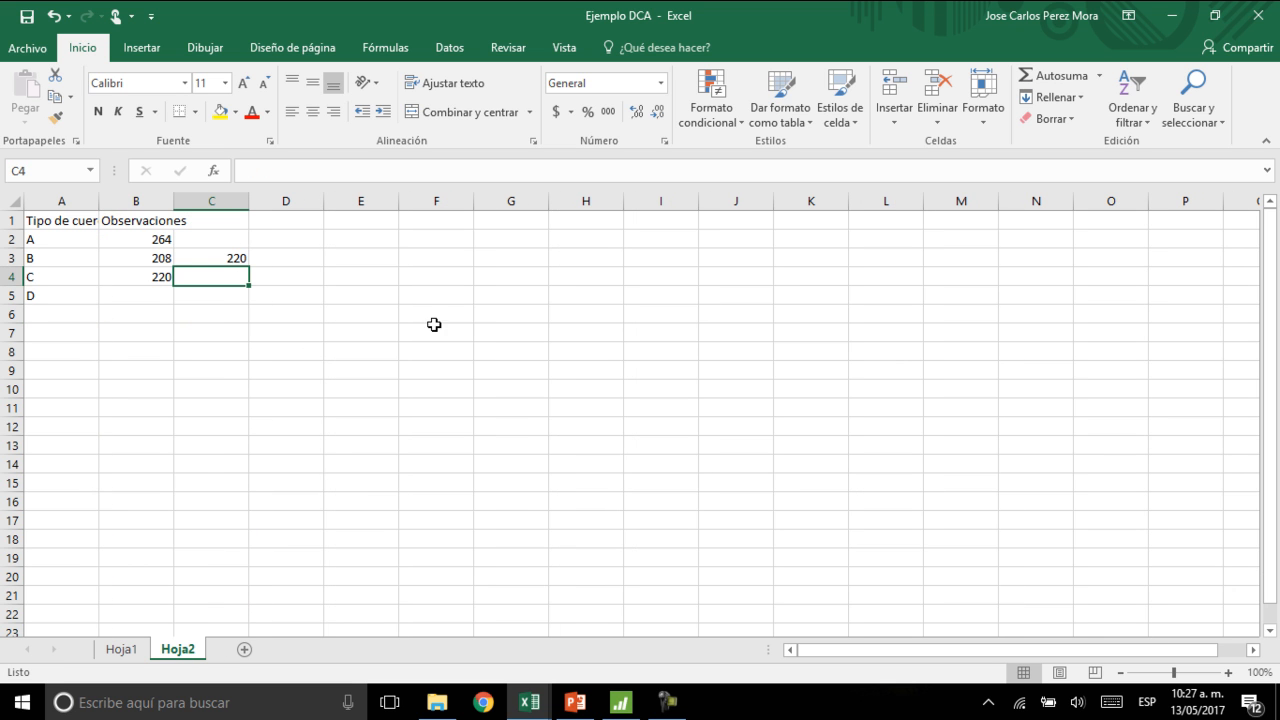
{"action": "left_click", "coordinate": [229, 240]}
{"action": "type", "text": "26"}
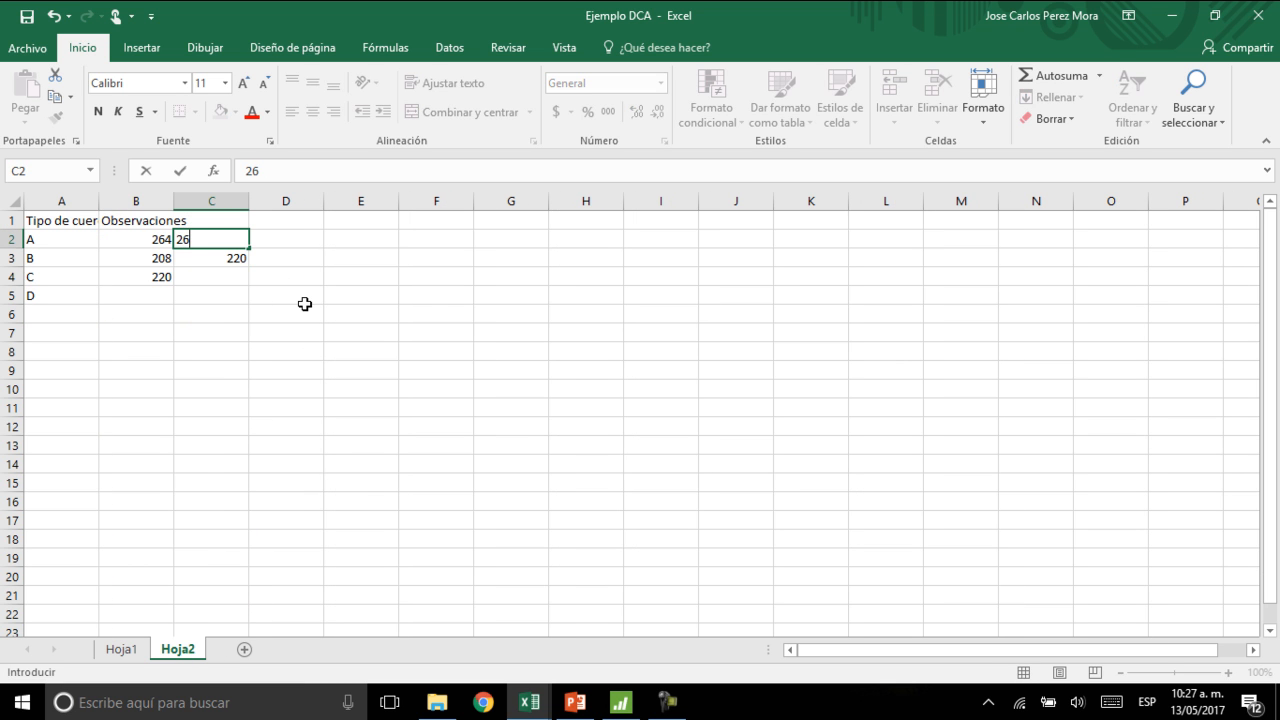
{"action": "type", "text": "0"}
{"action": "key", "text": "Return"}
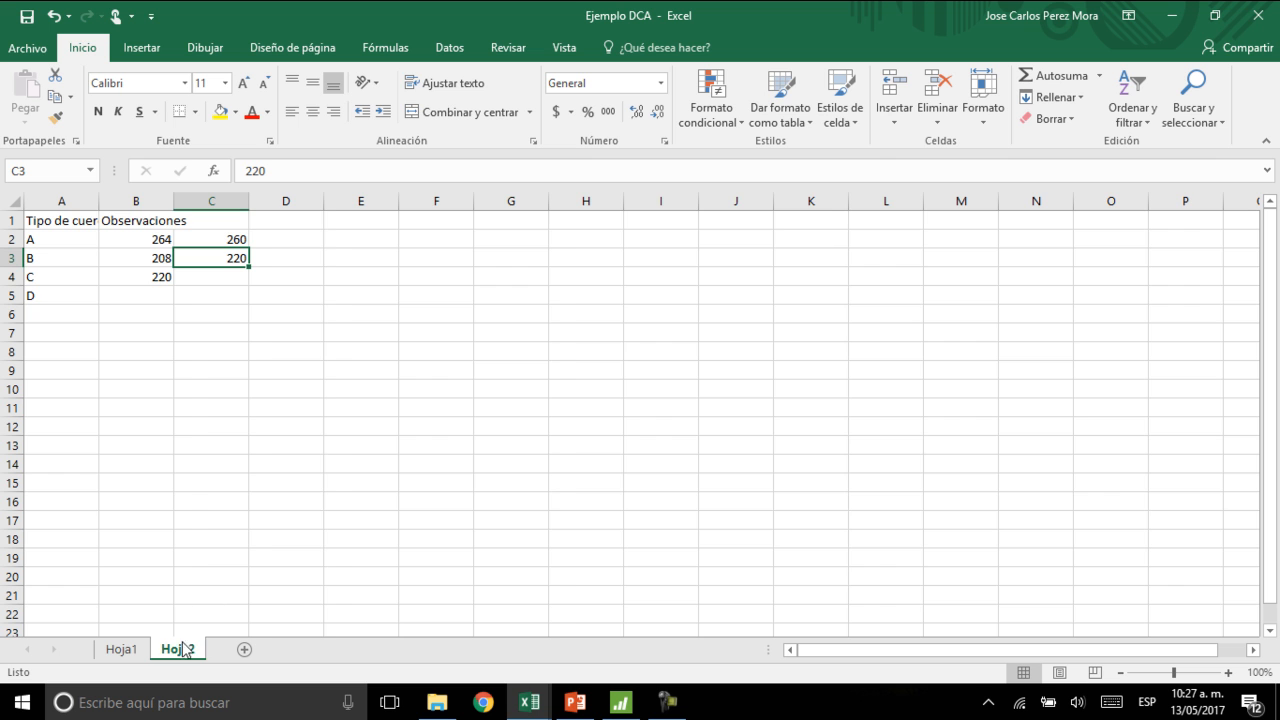
Step: Look over the remaining leather observations in Hoja1
{"action": "left_click", "coordinate": [125, 649]}
{"action": "scroll", "coordinate": [229, 403], "scroll_direction": "down", "scroll_amount": 2}
{"action": "scroll", "coordinate": [157, 546], "scroll_direction": "up", "scroll_amount": 2}
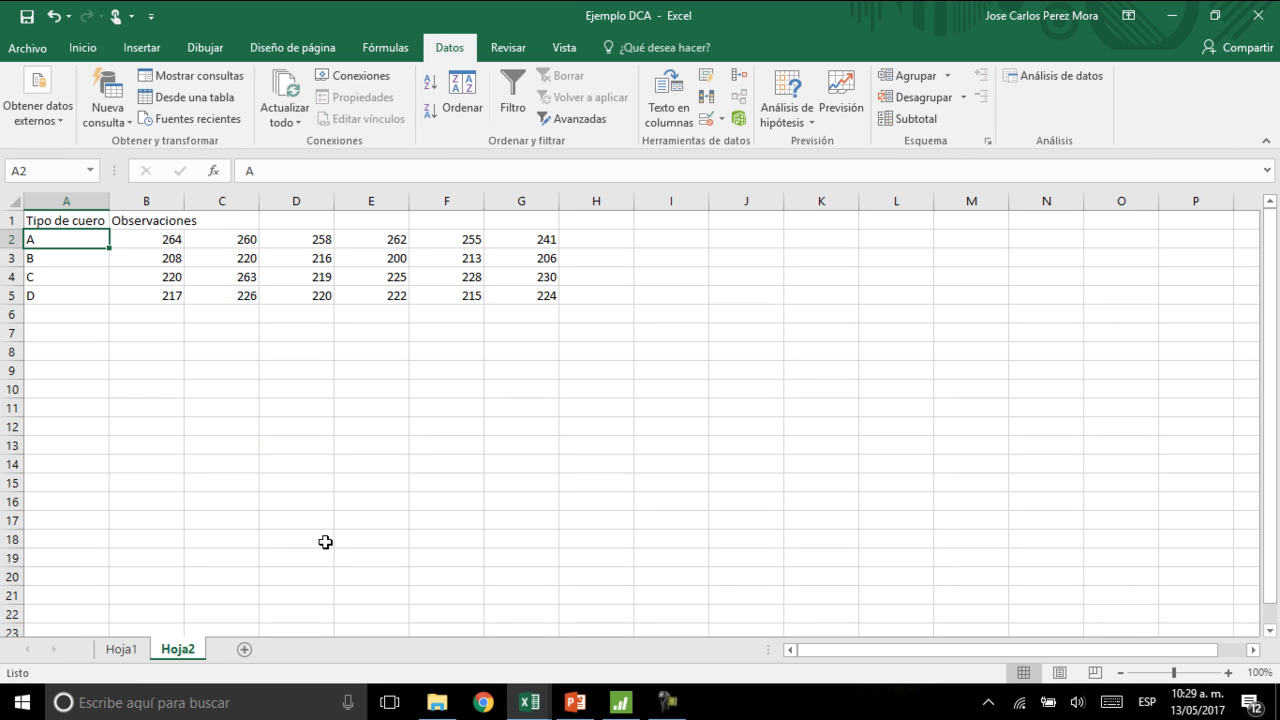
Step: Merge and center the Observaciones heading across cells B1 to G1
{"action": "mouse_move", "coordinate": [666, 700]}
{"action": "left_click", "coordinate": [578, 226]}
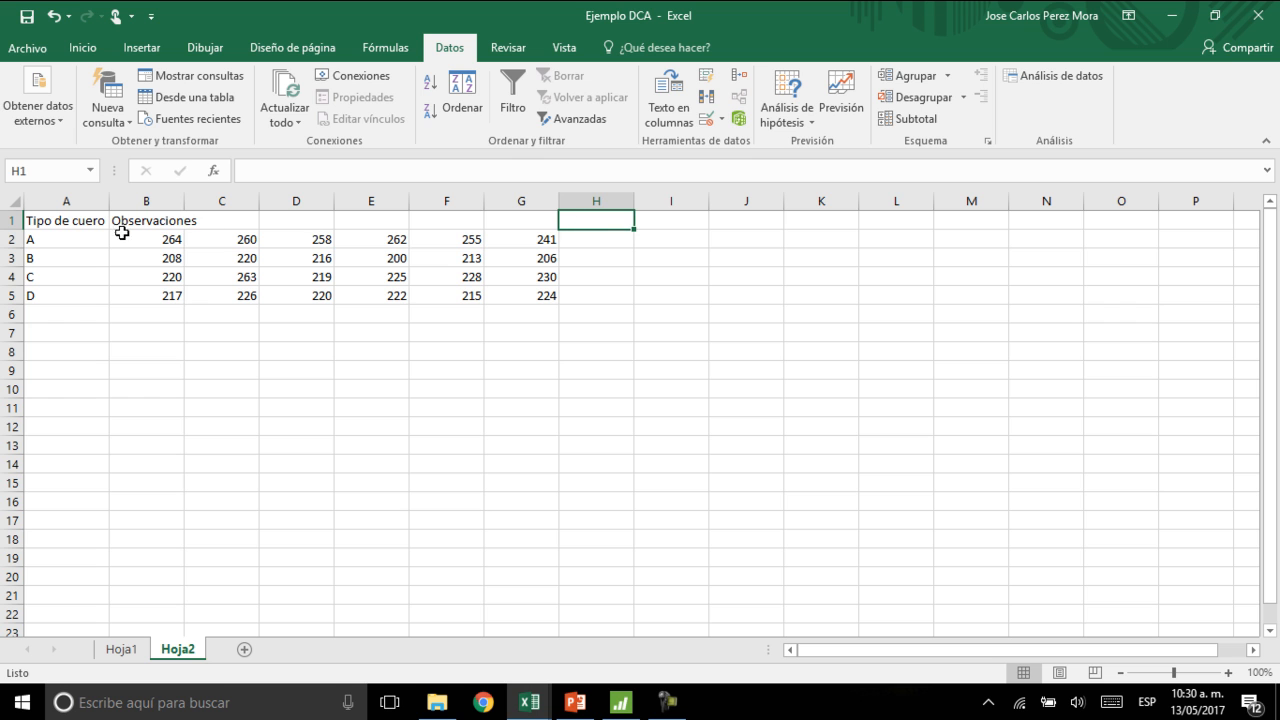
{"action": "left_click_drag", "start_coordinate": [140, 222], "coordinate": [505, 226]}
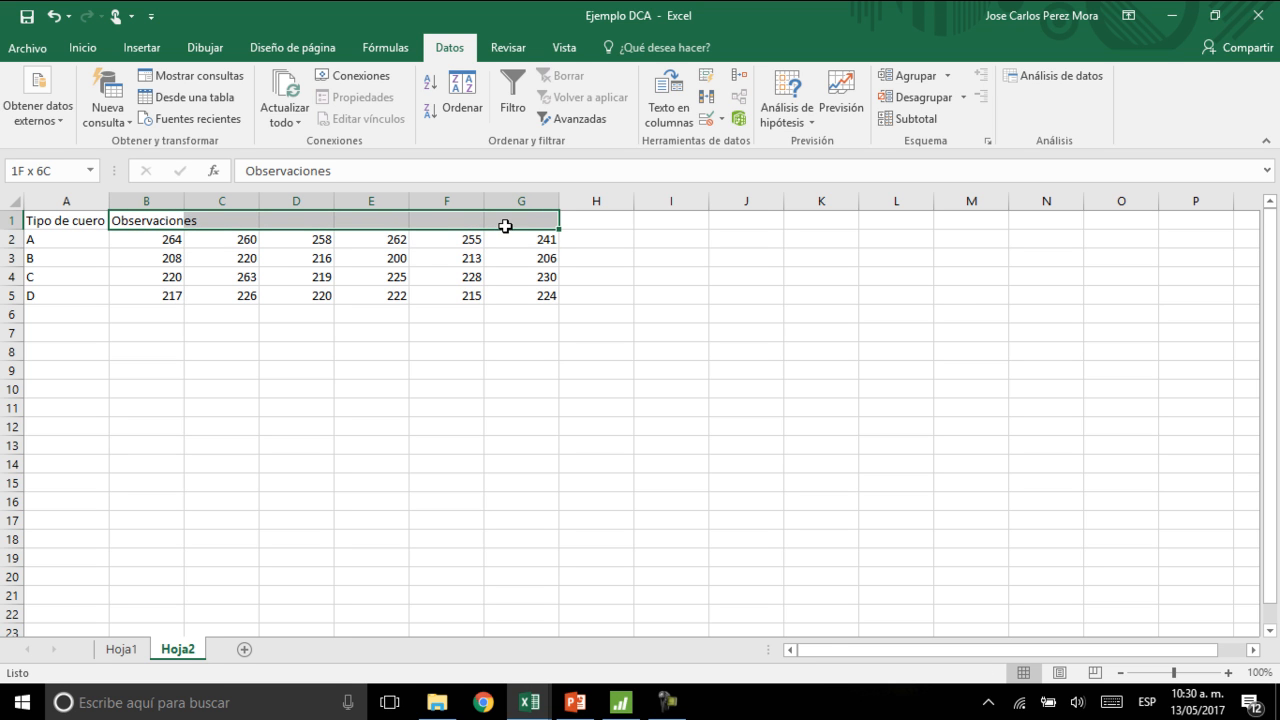
{"action": "left_click", "coordinate": [88, 55]}
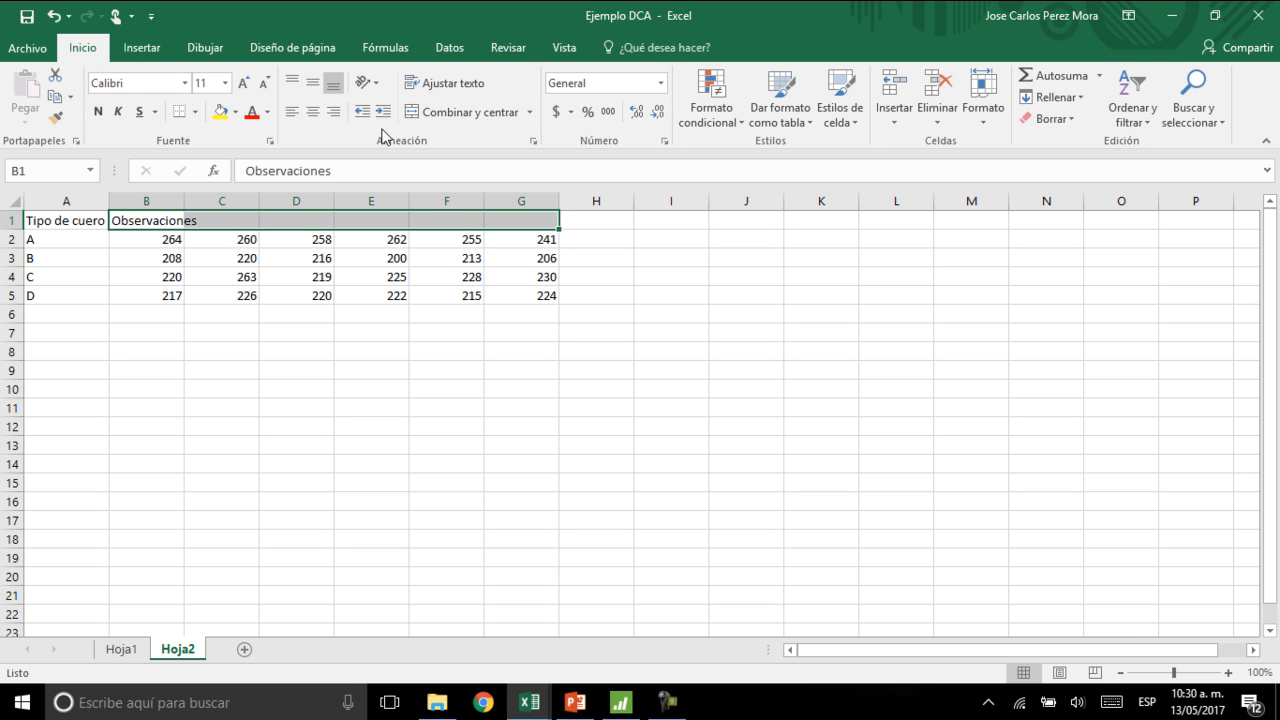
{"action": "left_click", "coordinate": [425, 112]}
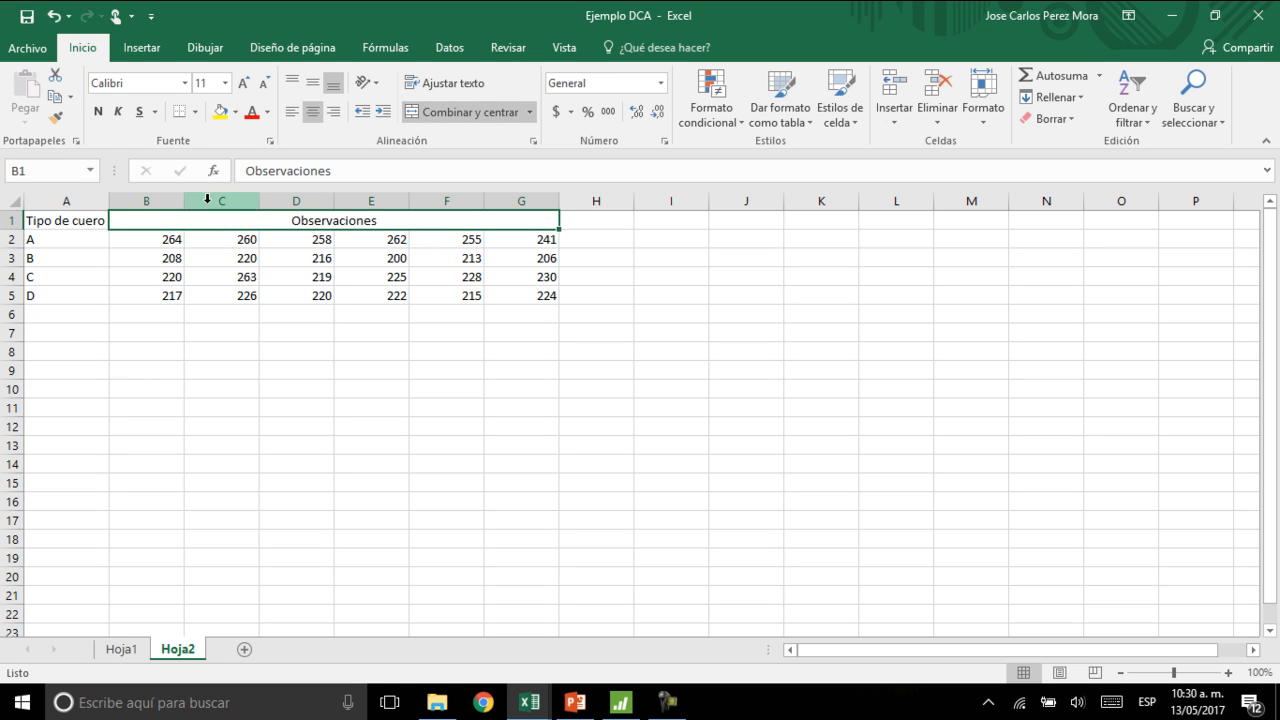
Step: Center the leather type letters in cells A2 to A5
{"action": "left_click", "coordinate": [70, 220]}
{"action": "left_click_drag", "start_coordinate": [72, 238], "coordinate": [70, 290]}
{"action": "left_click", "coordinate": [314, 114]}
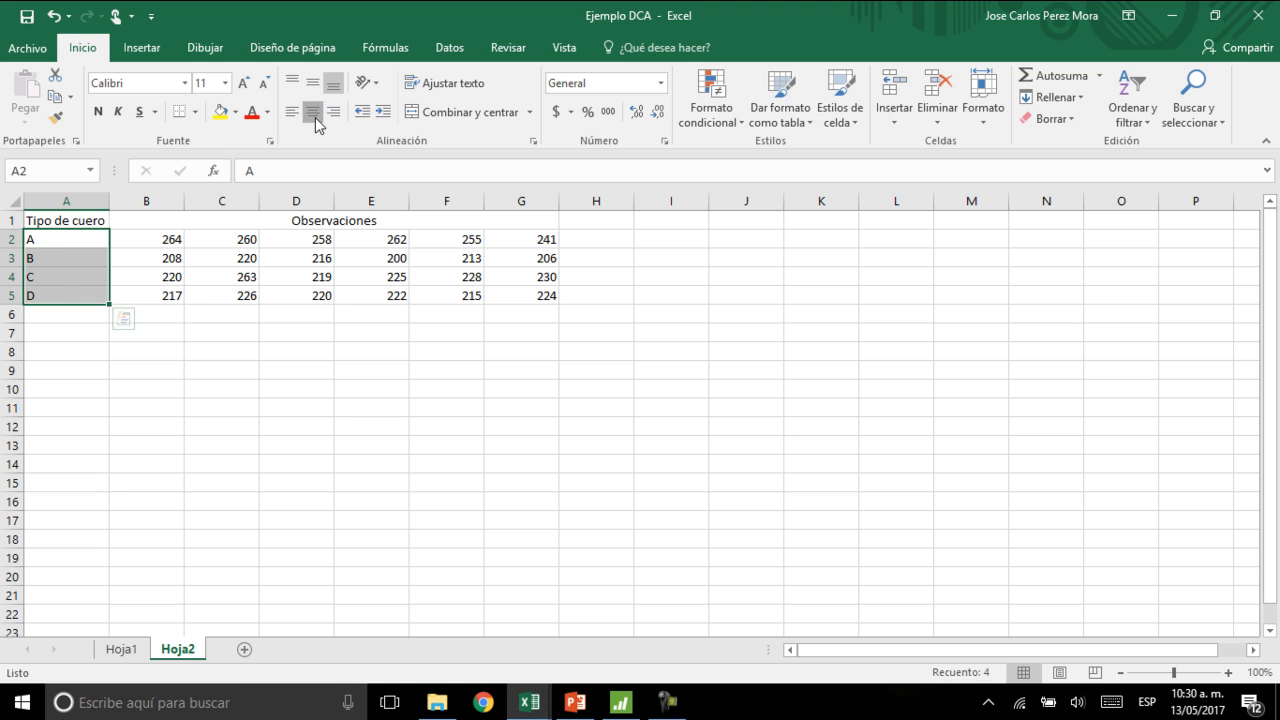
Step: Add the heading Suma in H1 and fill H2 to H5 with the sum of each leather type's six observations
{"action": "left_click", "coordinate": [586, 218]}
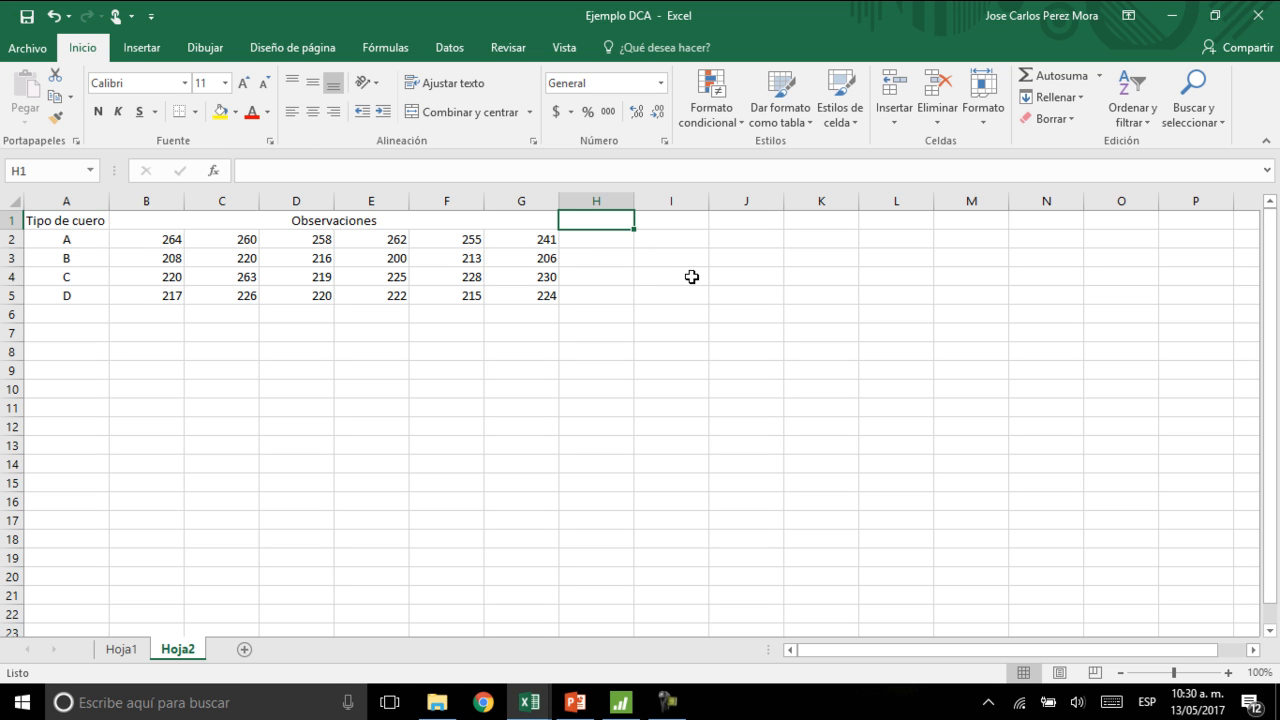
{"action": "type", "text": "sUMA"}
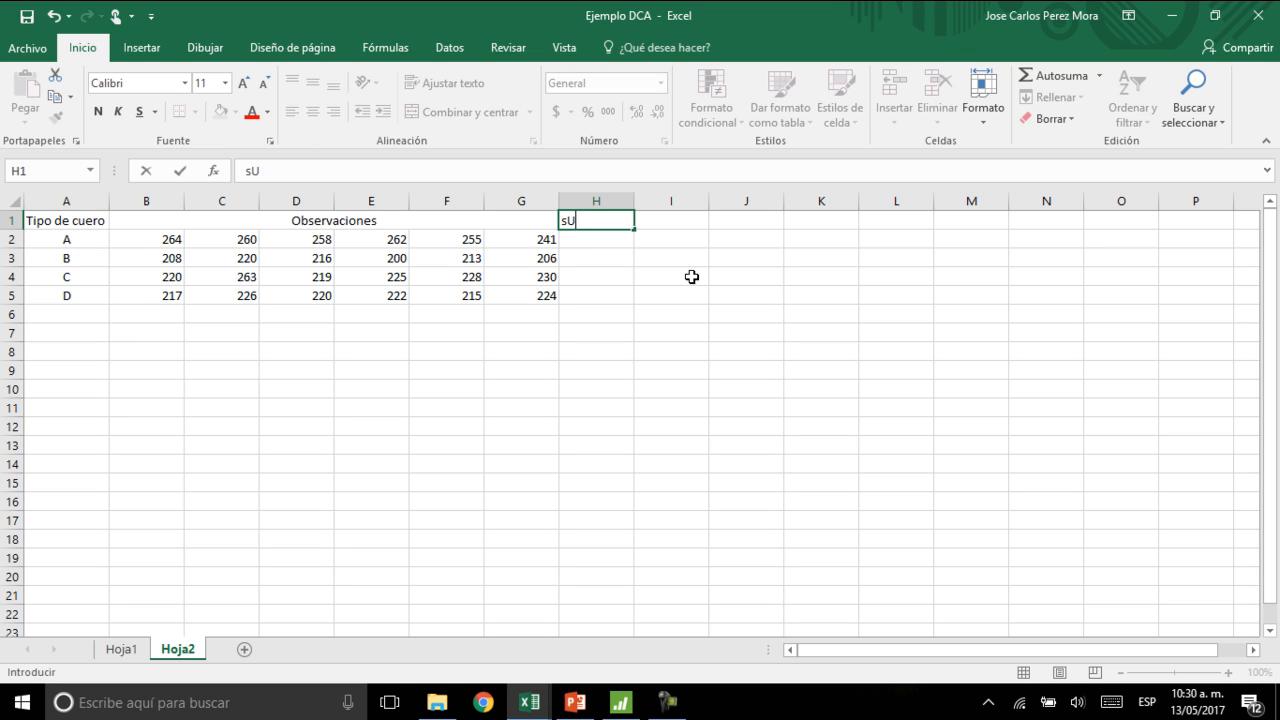
{"action": "key", "text": "Return"}
{"action": "left_click", "coordinate": [1049, 81]}
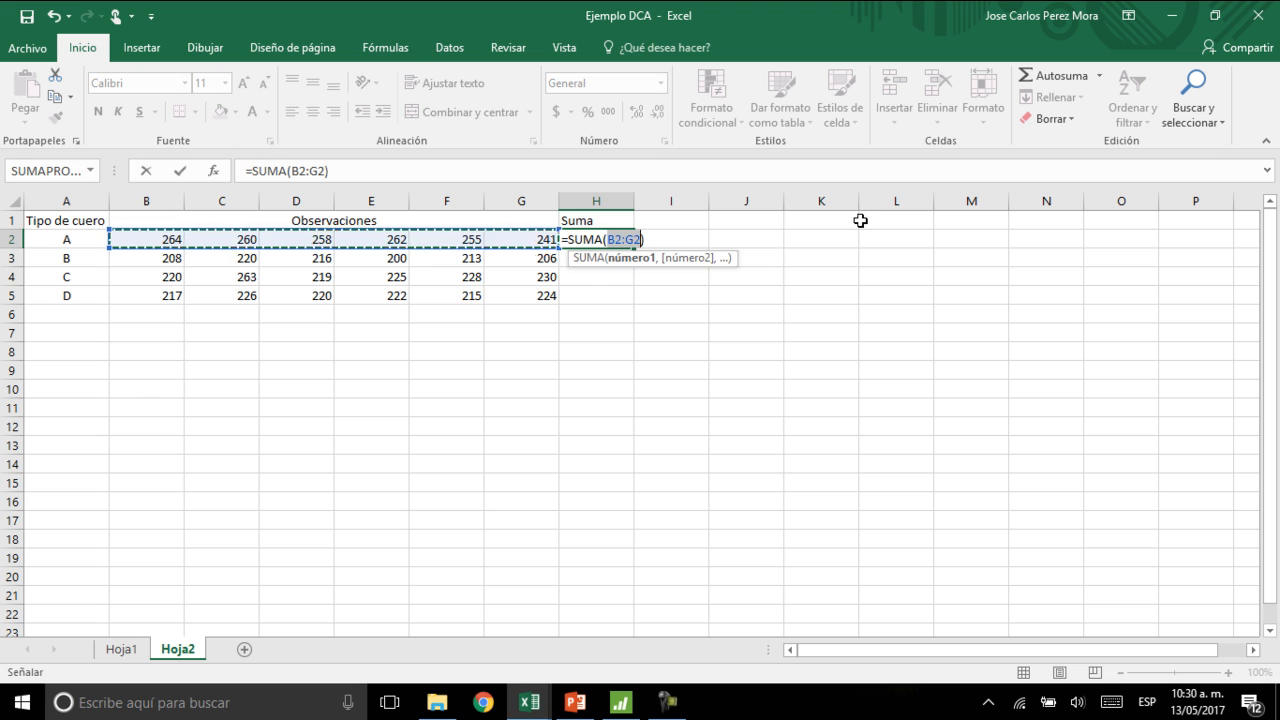
{"action": "key", "text": "Return"}
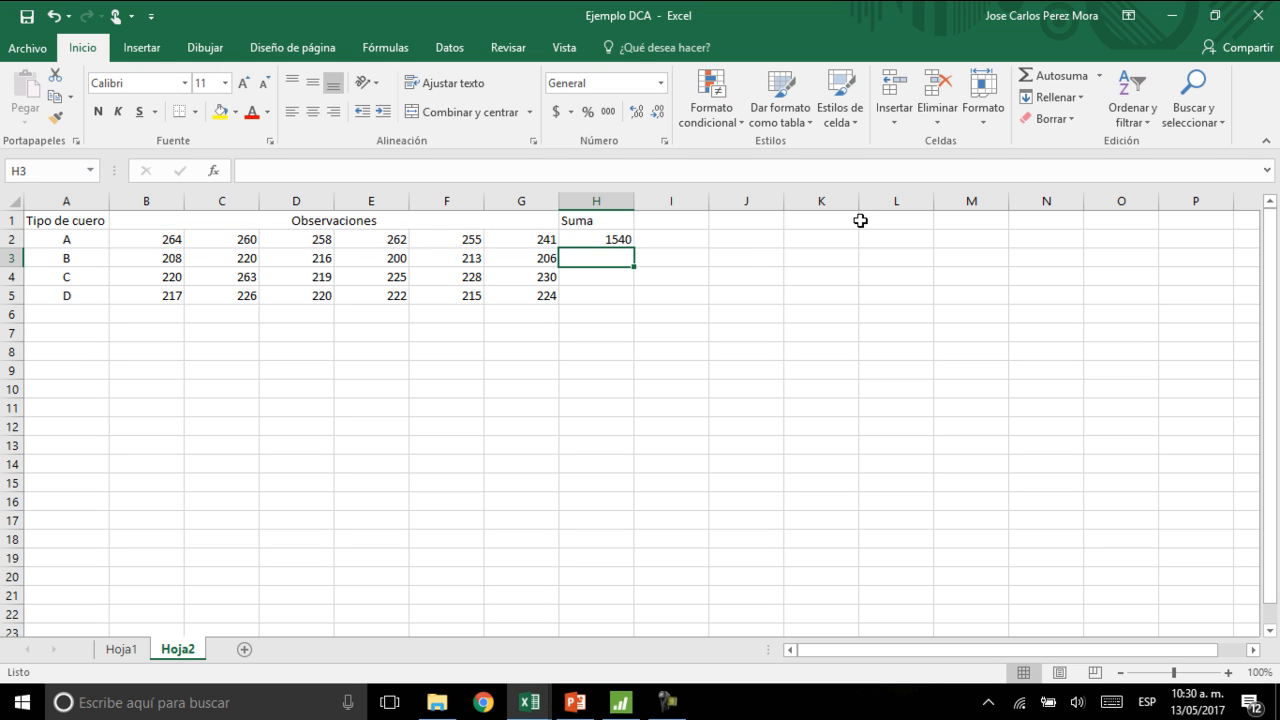
{"action": "left_click", "coordinate": [618, 240]}
{"action": "left_click_drag", "start_coordinate": [636, 251], "coordinate": [630, 300]}
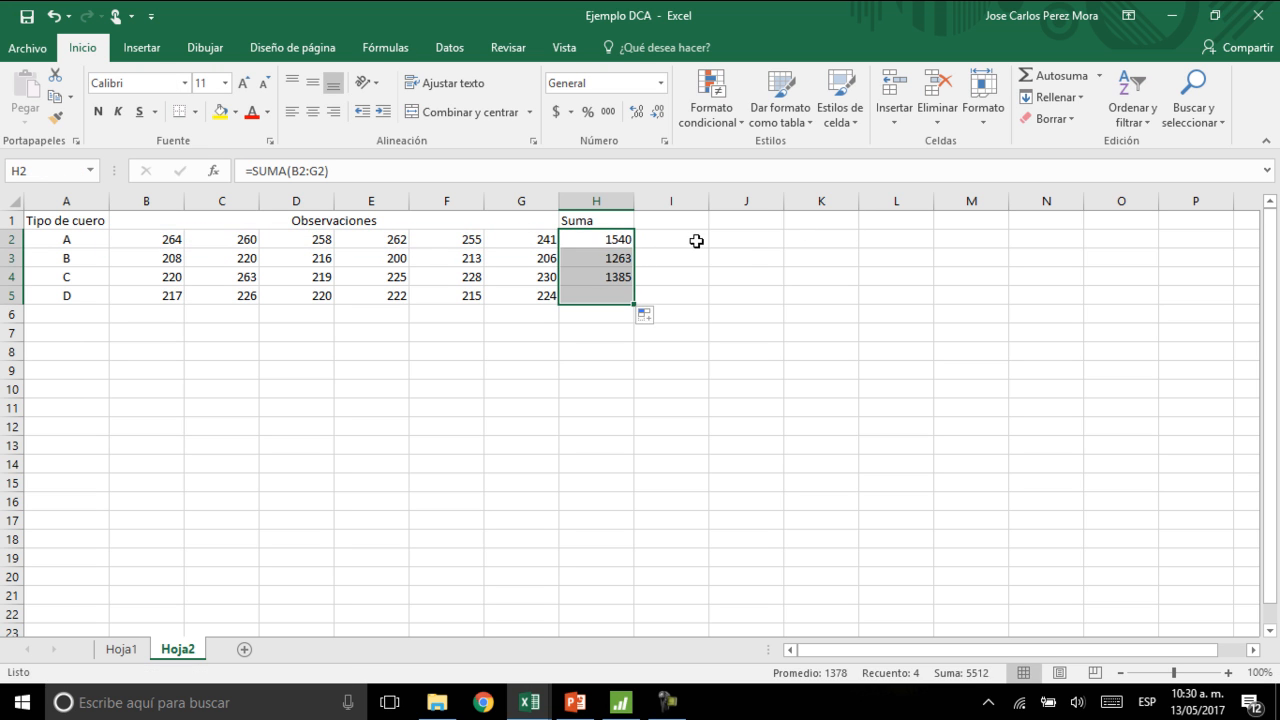
Step: Enter the heading Promedios in I1 and insert the average of B2:H2 in I2
{"action": "left_click", "coordinate": [677, 220]}
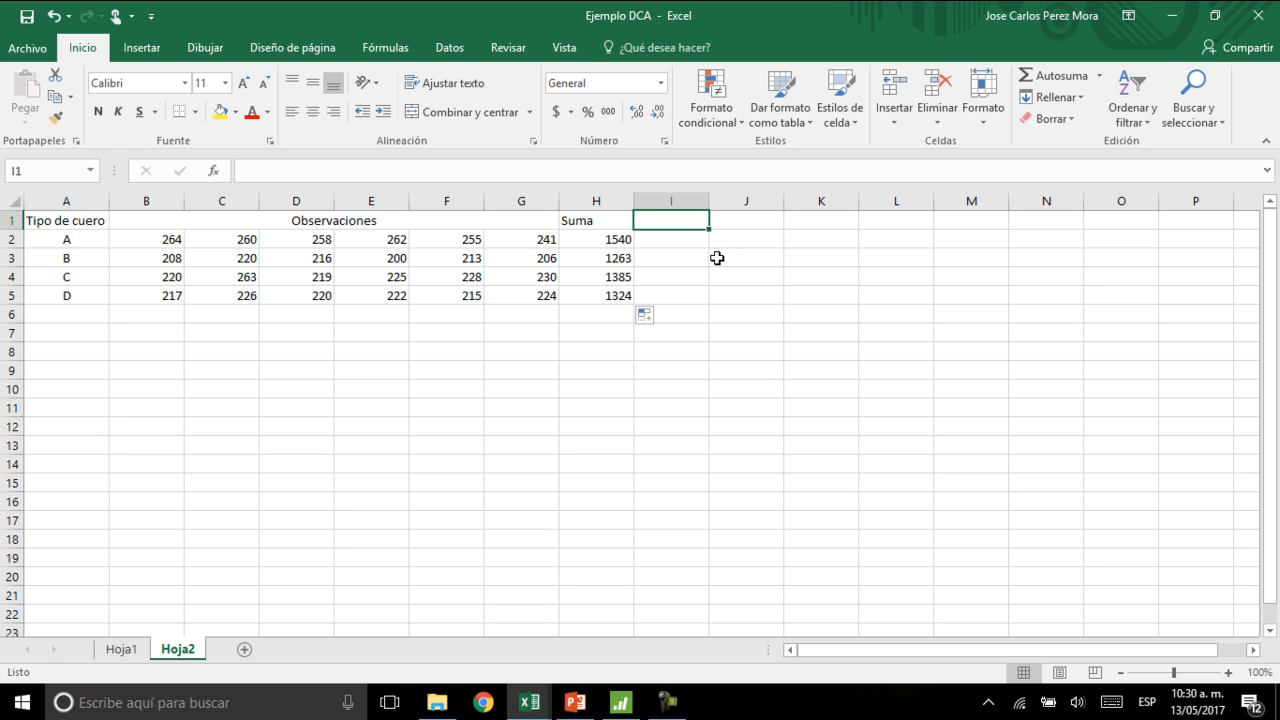
{"action": "type", "text": "Promedios"}
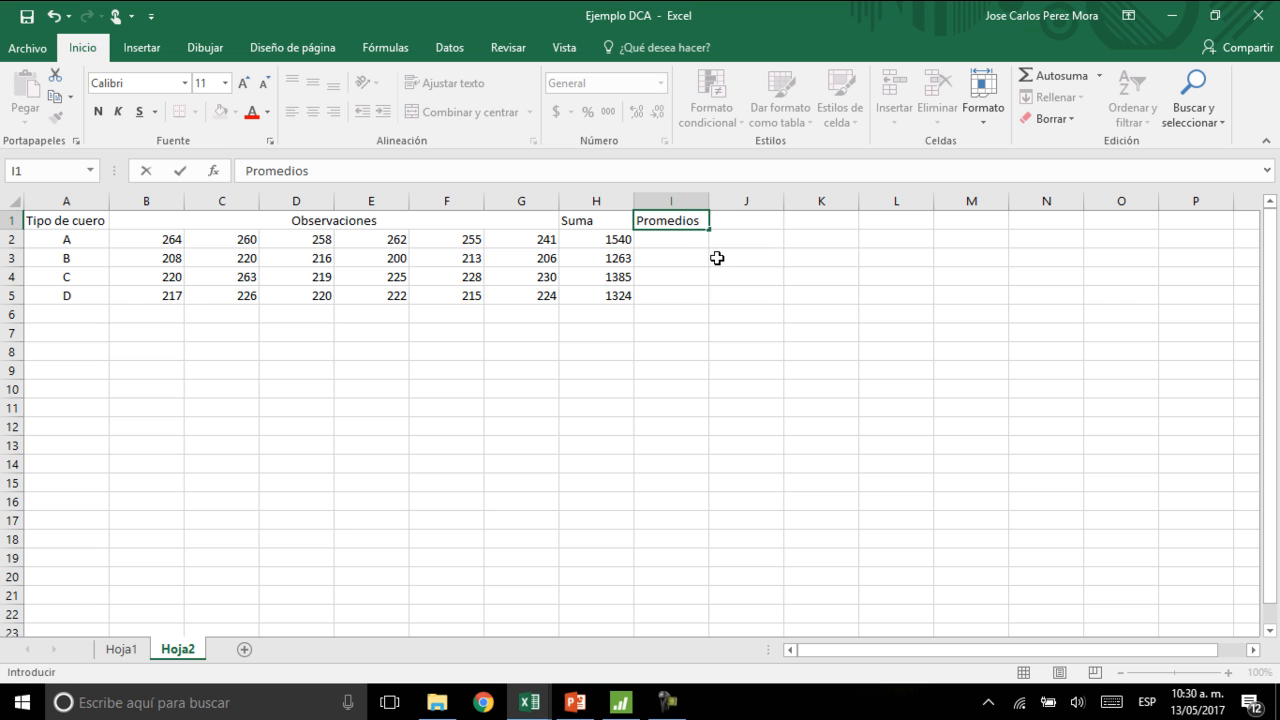
{"action": "key", "text": "Return"}
{"action": "left_click", "coordinate": [1104, 78]}
{"action": "left_click", "coordinate": [1100, 121]}
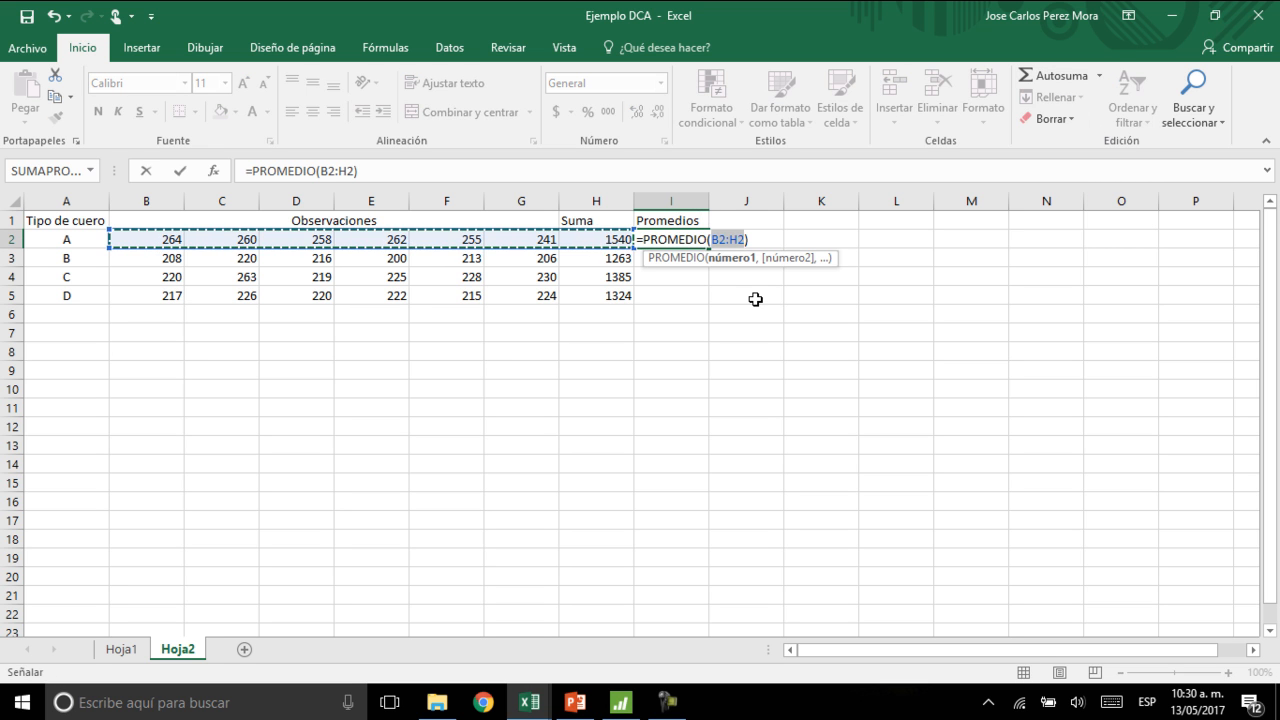
{"action": "key", "text": "Return"}
Step: Correct the average formula in I2 so that its range is B2:G2, leaving out the sum
{"action": "key", "text": "Up"}
{"action": "double_click", "coordinate": [690, 235]}
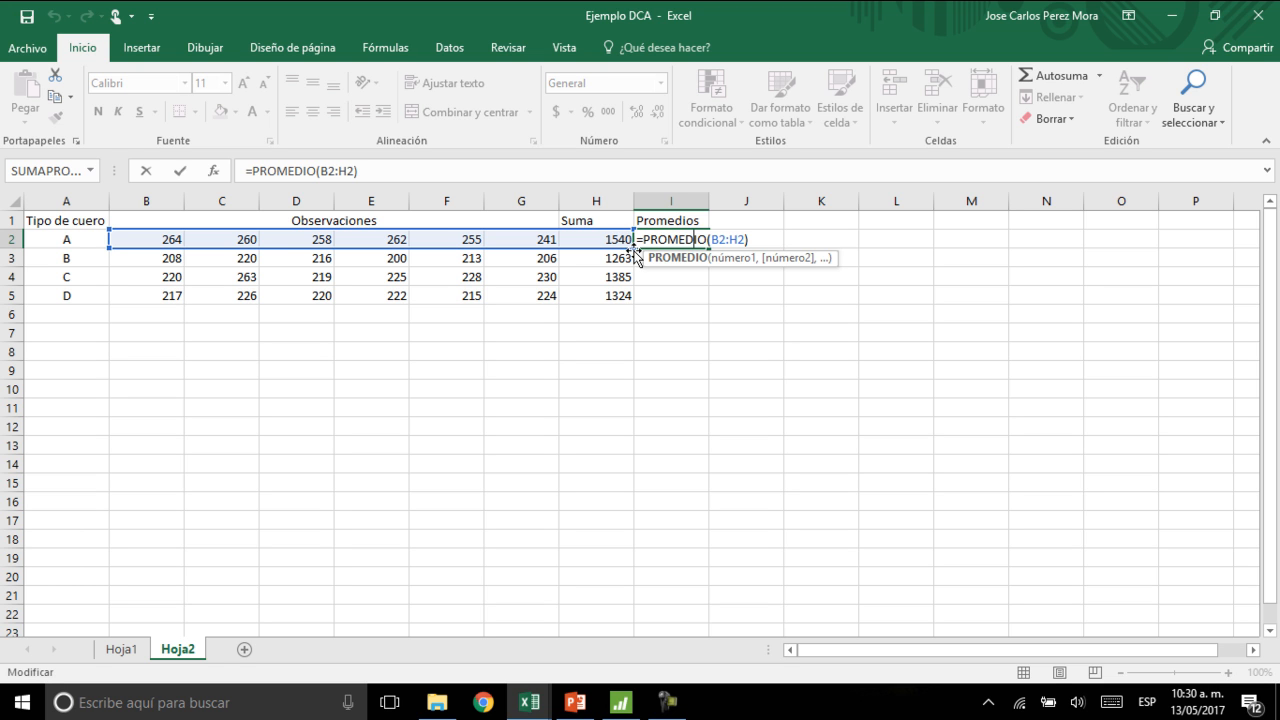
{"action": "left_click_drag", "start_coordinate": [134, 240], "coordinate": [545, 241]}
{"action": "left_click", "coordinate": [648, 241]}
{"action": "double_click", "coordinate": [652, 240]}
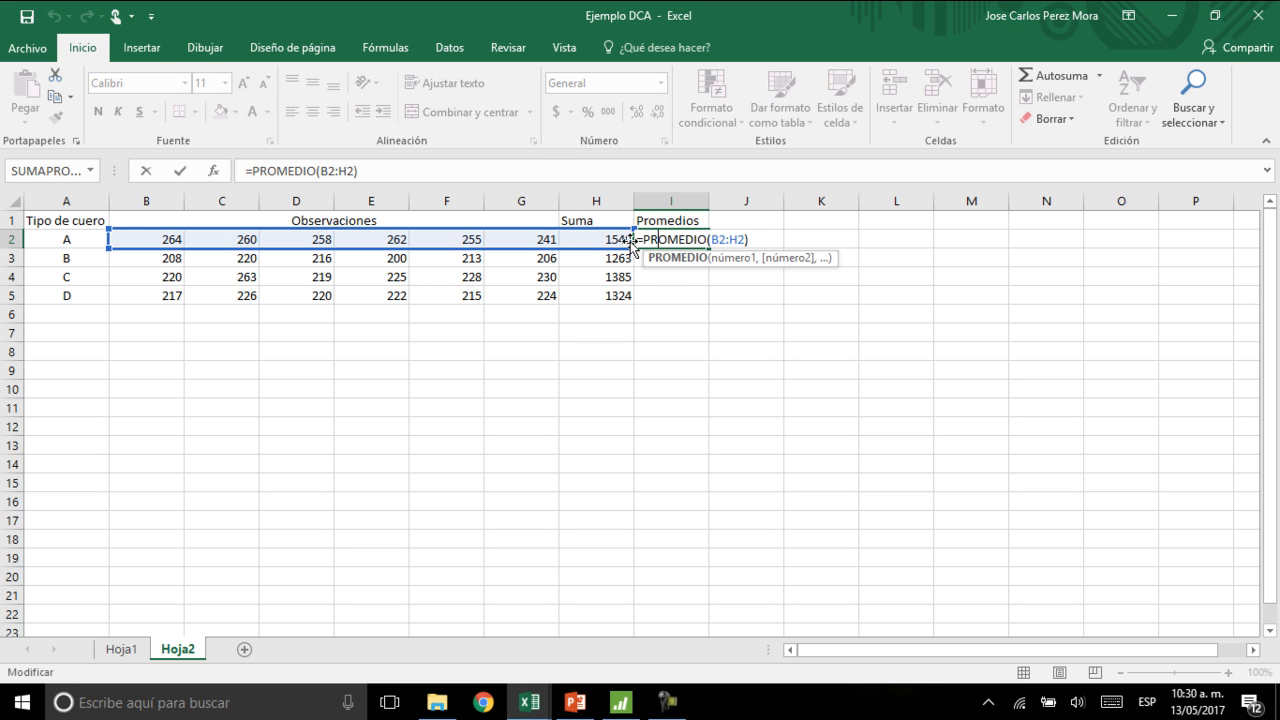
{"action": "left_click", "coordinate": [735, 240]}
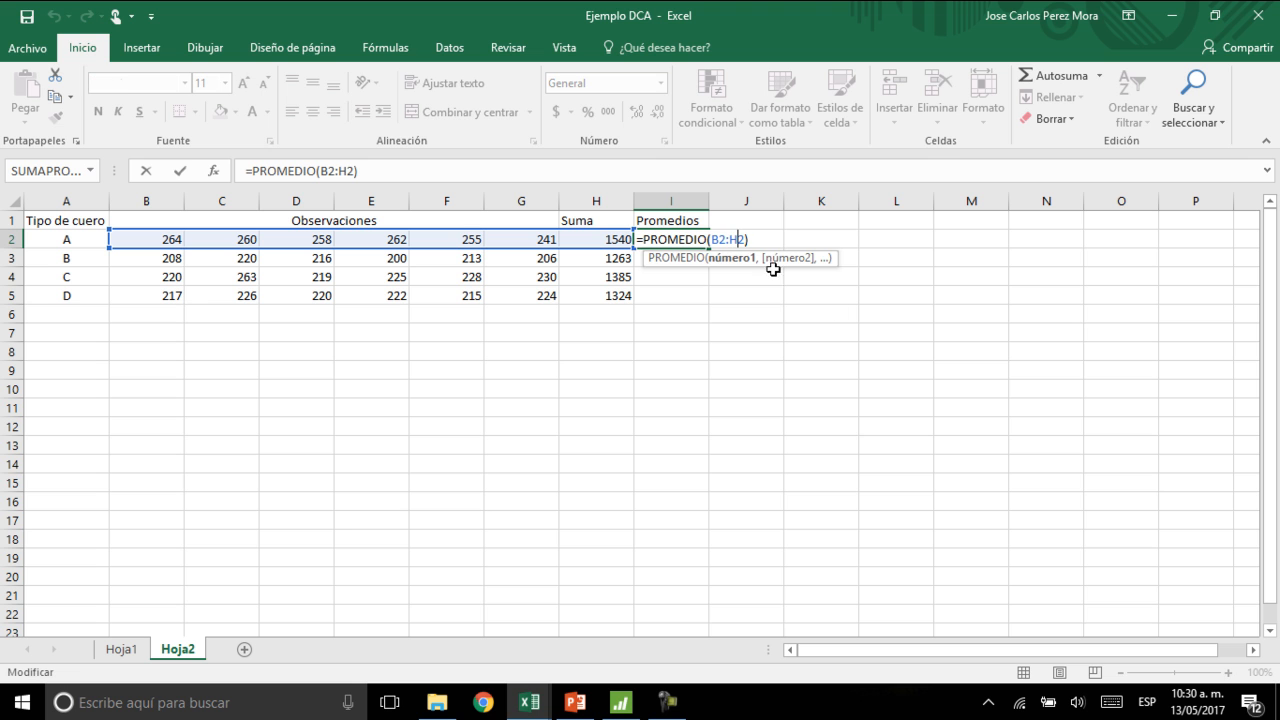
{"action": "key", "text": "BackSpace"}
{"action": "type", "text": "G"}
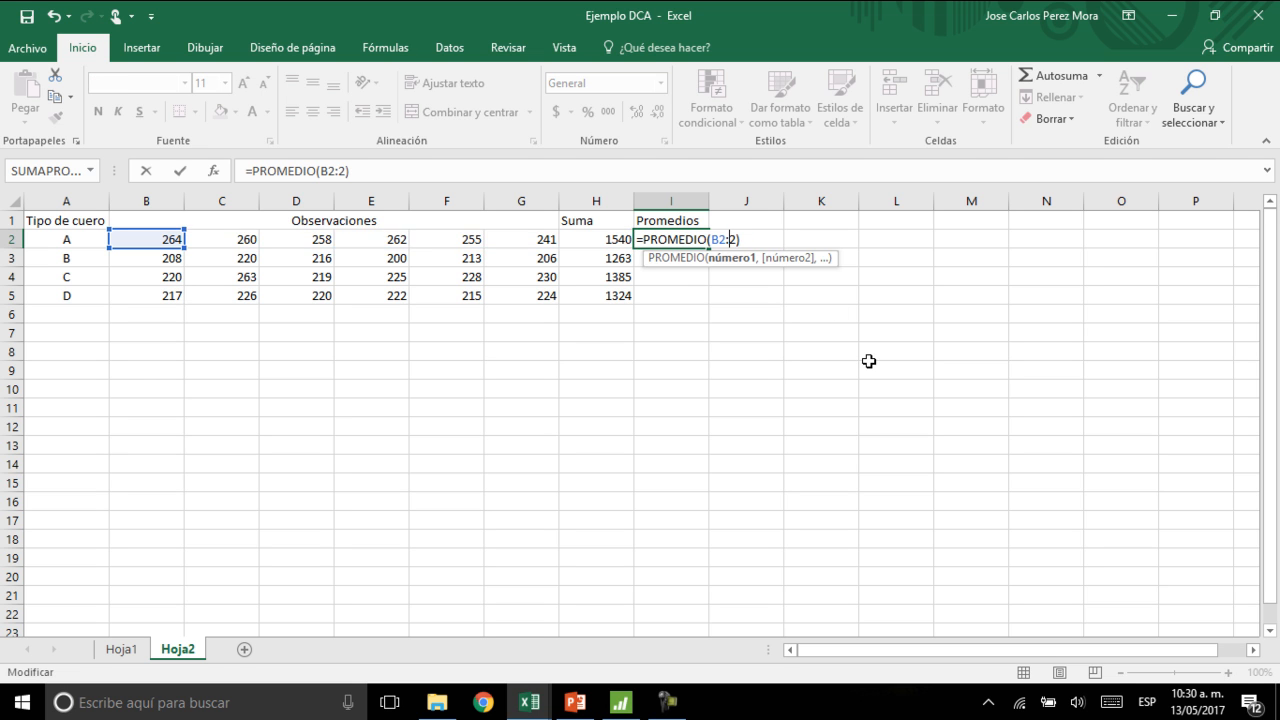
{"action": "key", "text": "Return"}
Step: Copy the average formula down to I5 and format the four averages with two decimals
{"action": "left_click", "coordinate": [705, 245]}
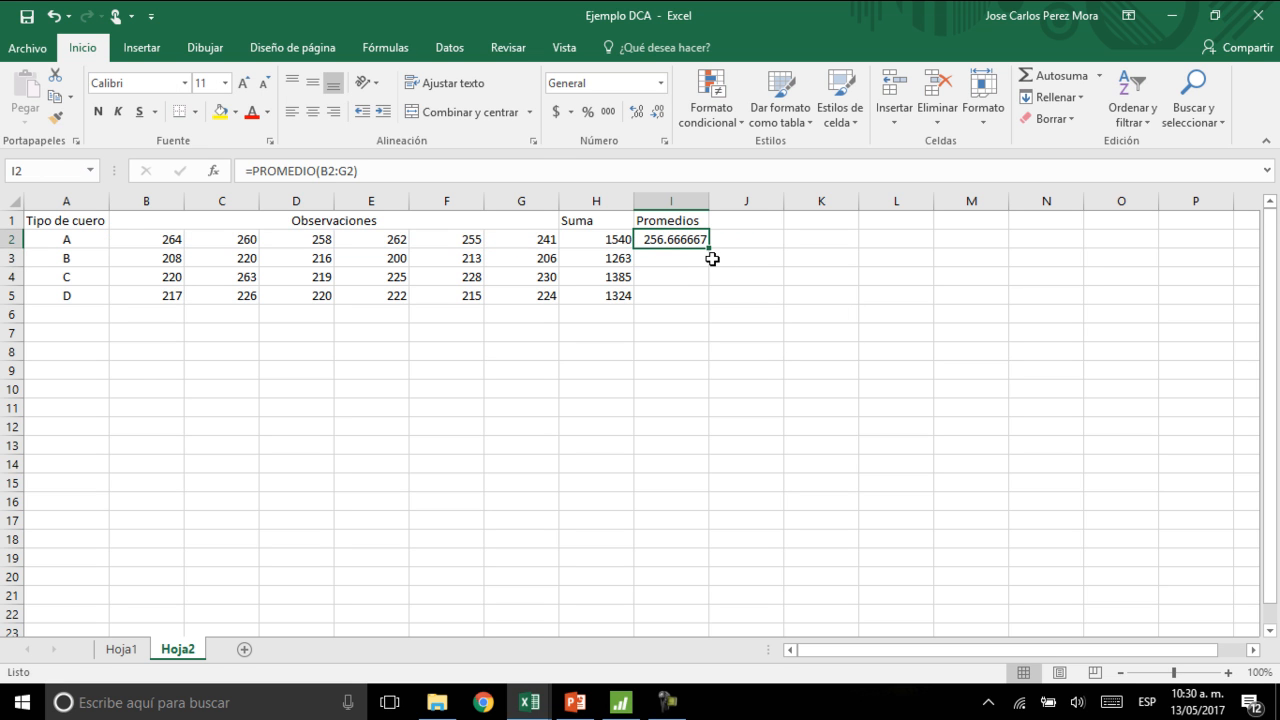
{"action": "left_click_drag", "start_coordinate": [710, 252], "coordinate": [708, 302]}
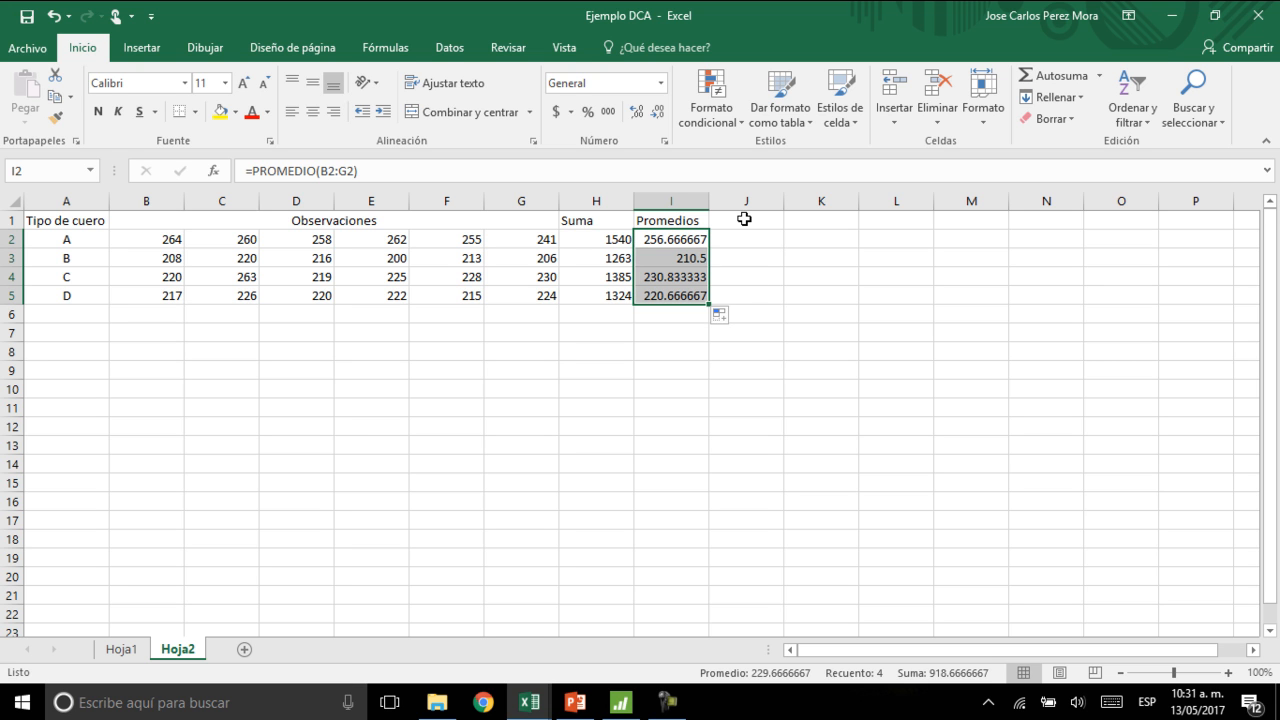
{"action": "left_click", "coordinate": [658, 112]}
{"action": "left_click", "coordinate": [658, 112]}
{"action": "left_click", "coordinate": [658, 112]}
{"action": "left_click", "coordinate": [658, 112]}
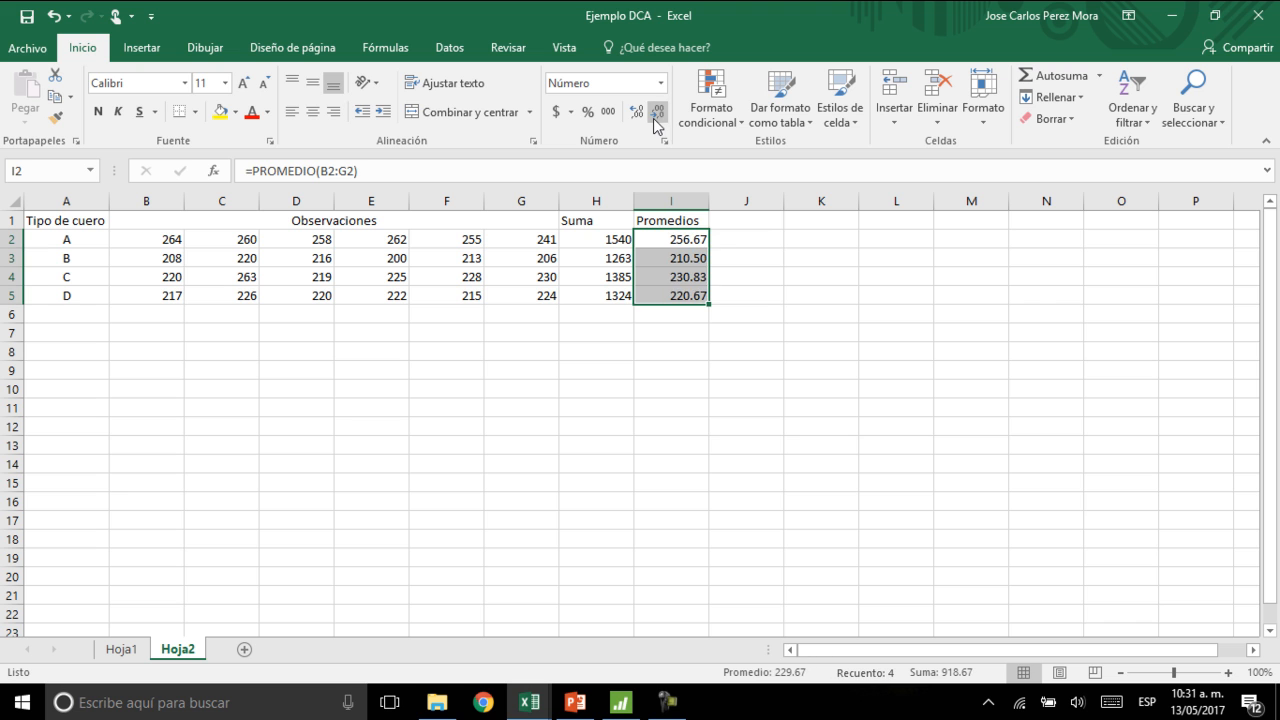
Step: Enter the heading n in cell J1
{"action": "left_click", "coordinate": [748, 222]}
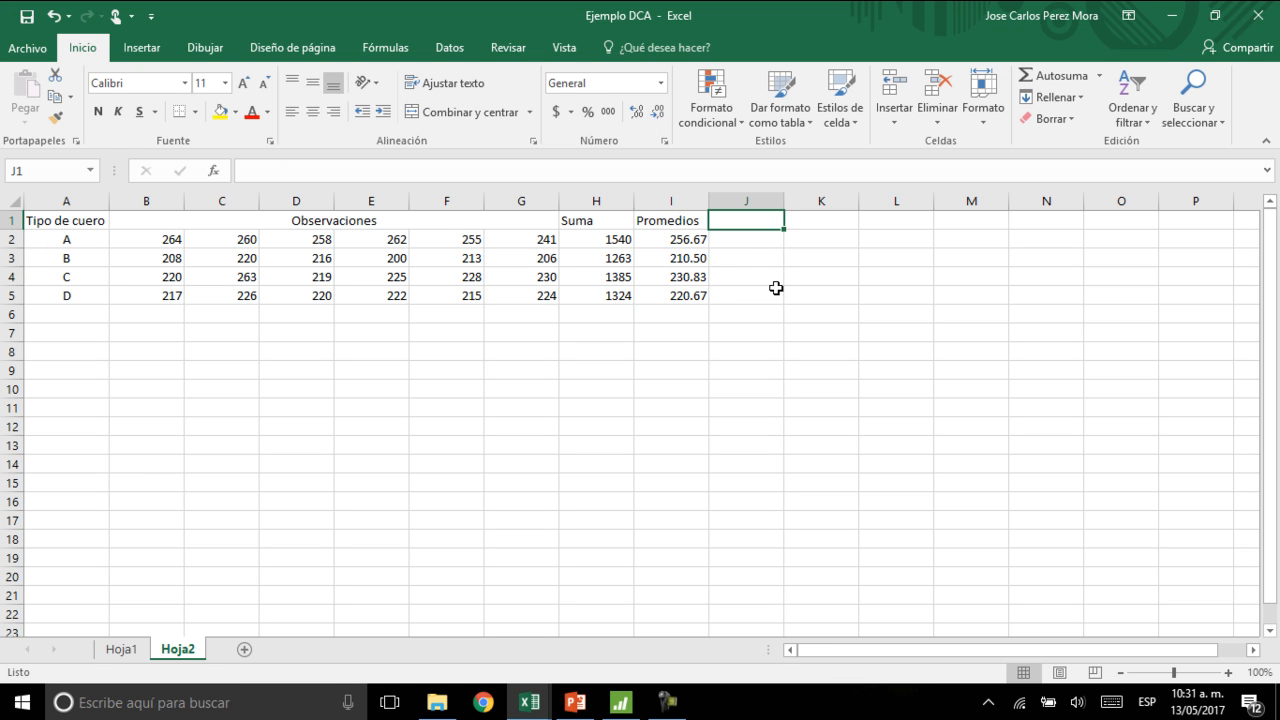
{"action": "type", "text": "n"}
{"action": "key", "text": "Return"}
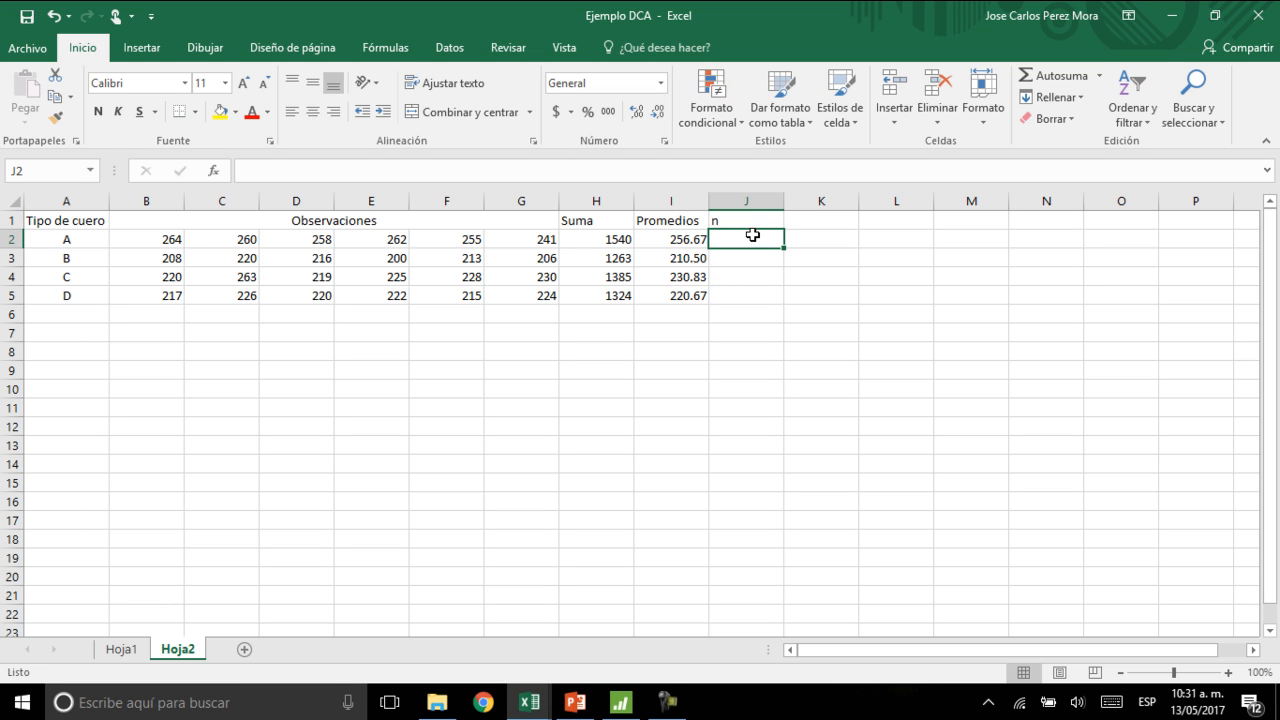
Step: Count the observations in J2 with the CONTAR function over B2:G2 and copy the formula down to J5
{"action": "left_click", "coordinate": [214, 173]}
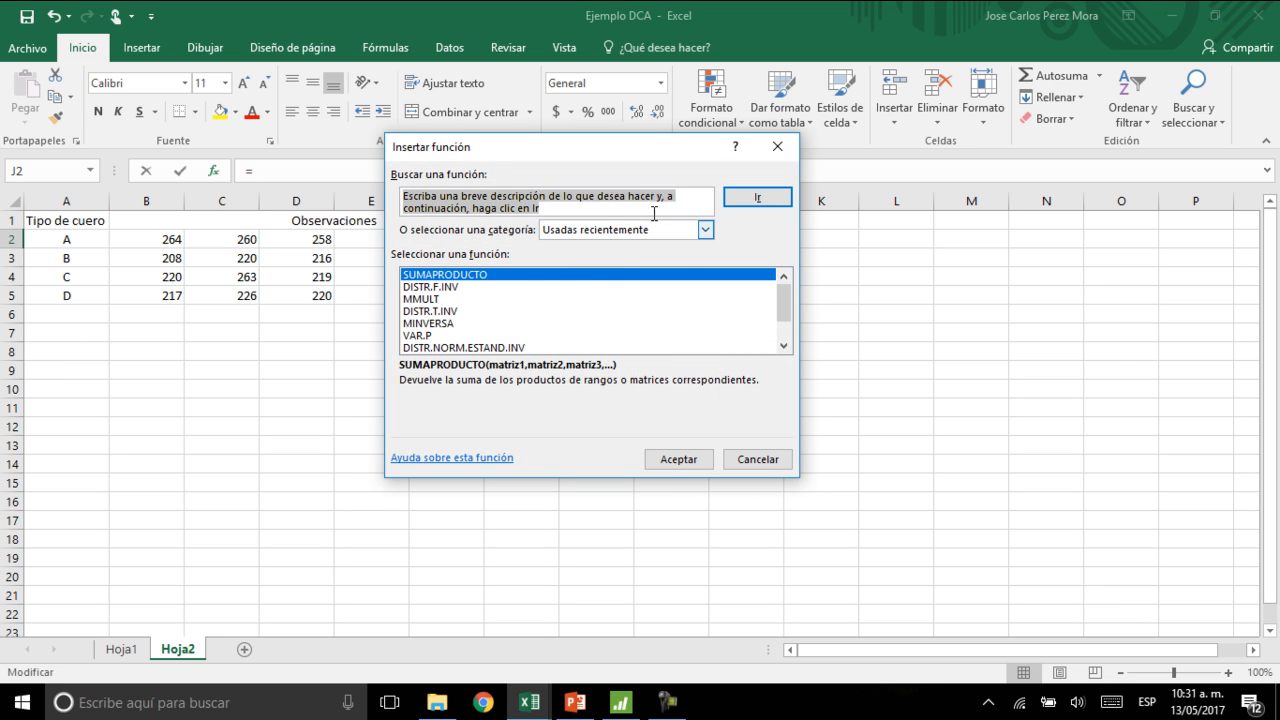
{"action": "left_click", "coordinate": [705, 229]}
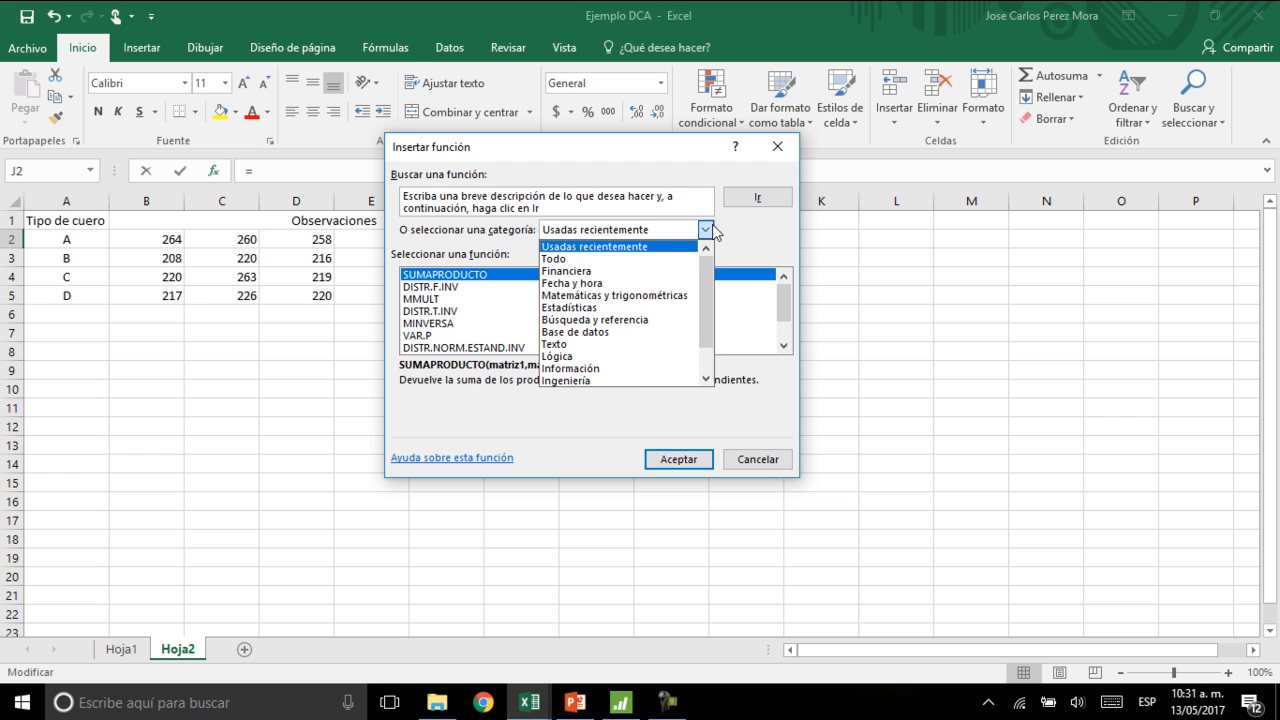
{"action": "left_click", "coordinate": [628, 261]}
{"action": "left_click", "coordinate": [551, 288]}
{"action": "key", "text": "c"}
{"action": "key", "text": "o"}
{"action": "key", "text": "n"}
{"action": "key", "text": "t"}
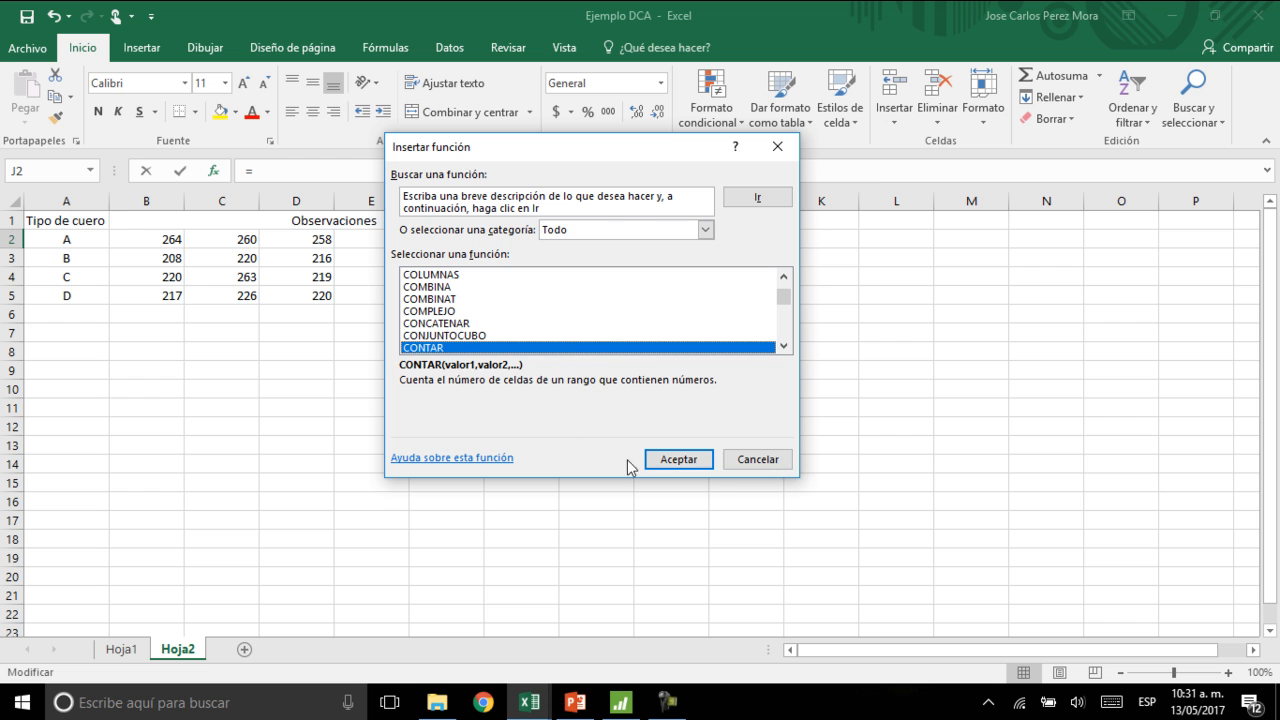
{"action": "left_click", "coordinate": [697, 458]}
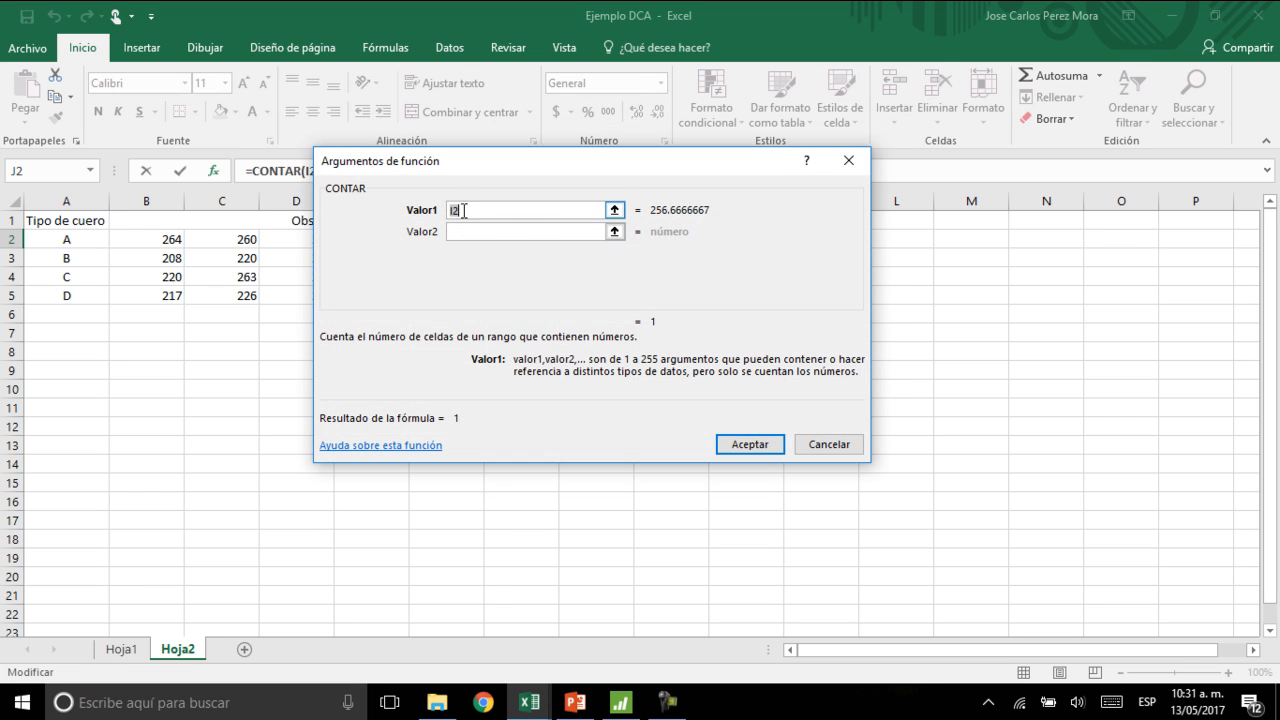
{"action": "left_click_drag", "start_coordinate": [157, 240], "coordinate": [530, 240]}
{"action": "key", "text": "Return"}
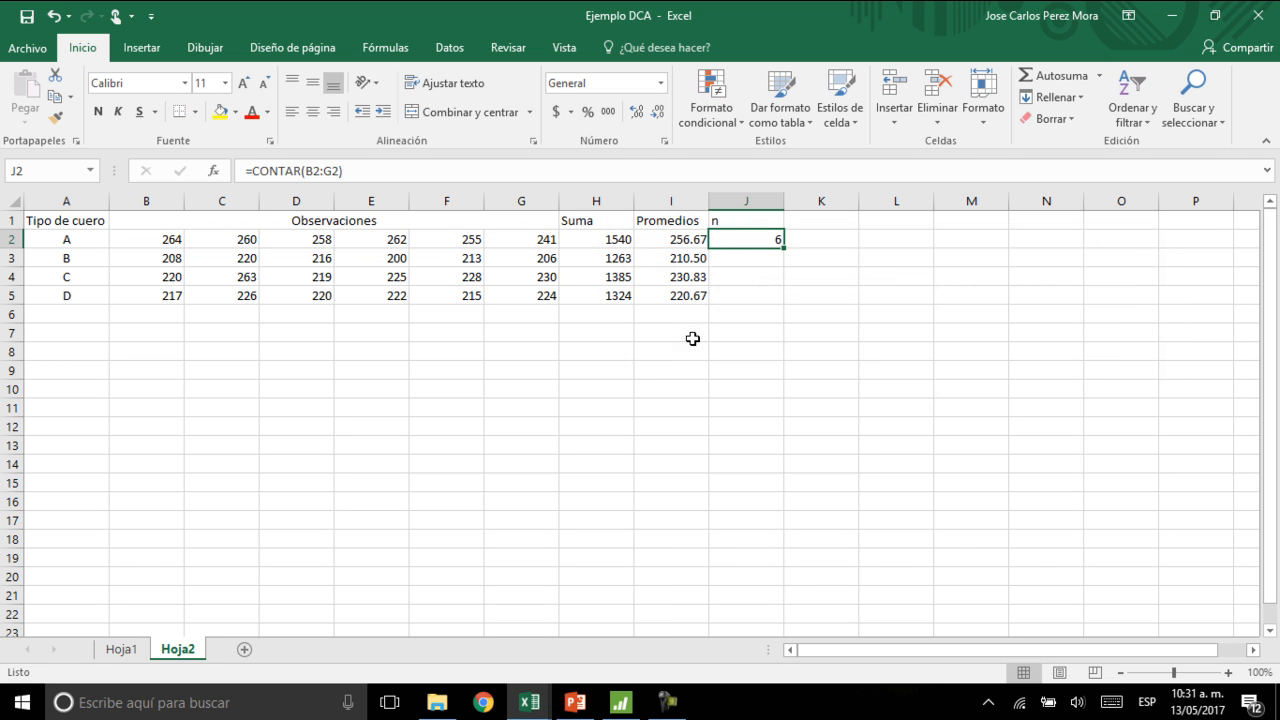
{"action": "left_click_drag", "start_coordinate": [787, 245], "coordinate": [784, 298]}
Step: Insert an empty row above the table's heading row
{"action": "left_click", "coordinate": [813, 221]}
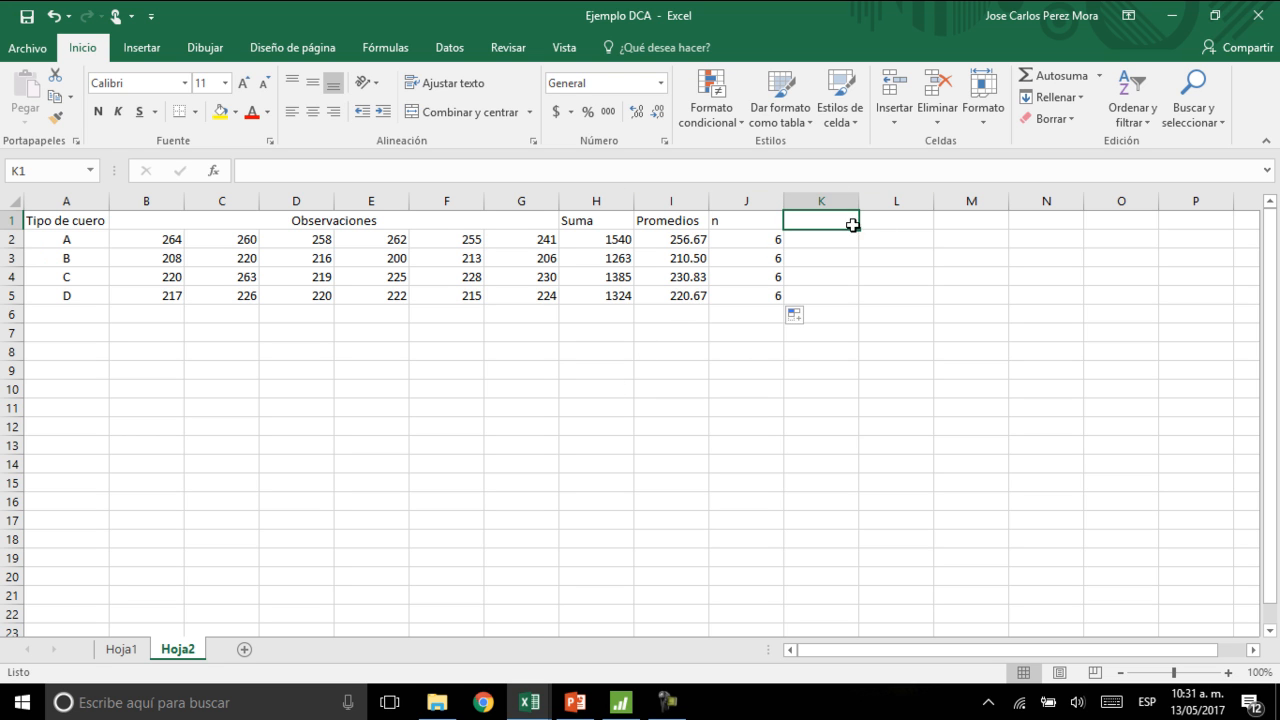
{"action": "left_click", "coordinate": [10, 219]}
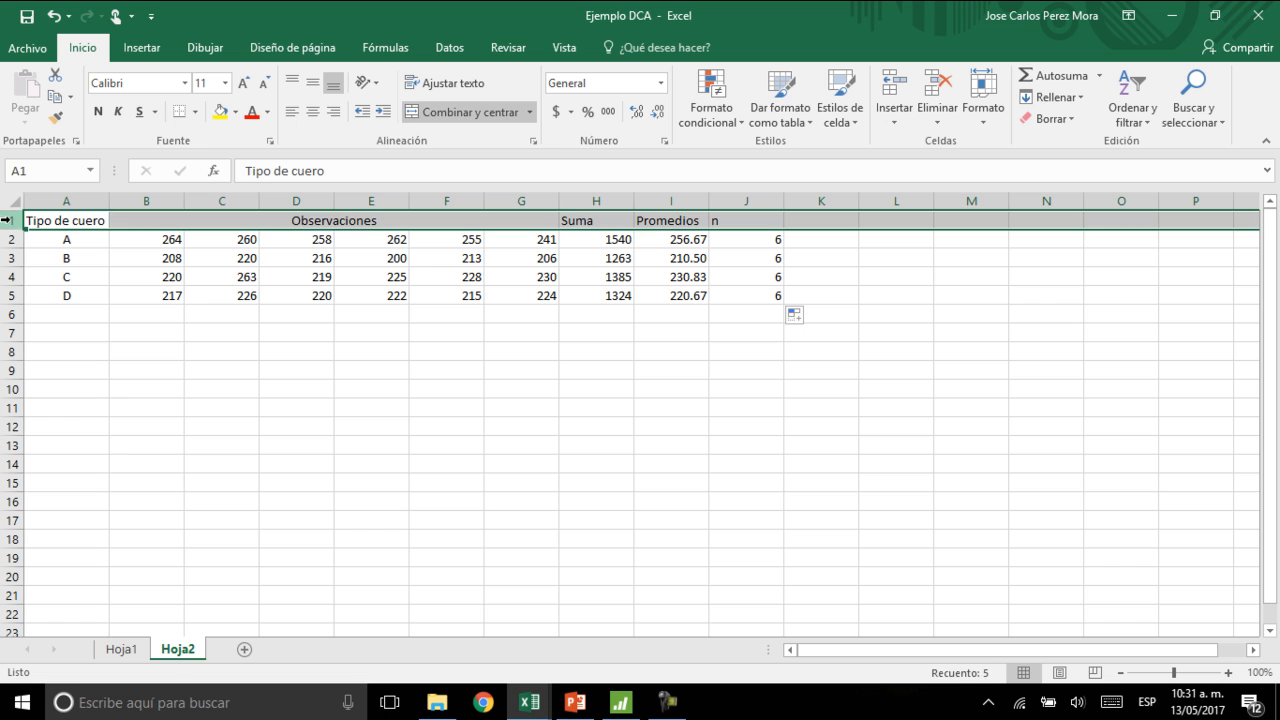
{"action": "left_click", "coordinate": [897, 88]}
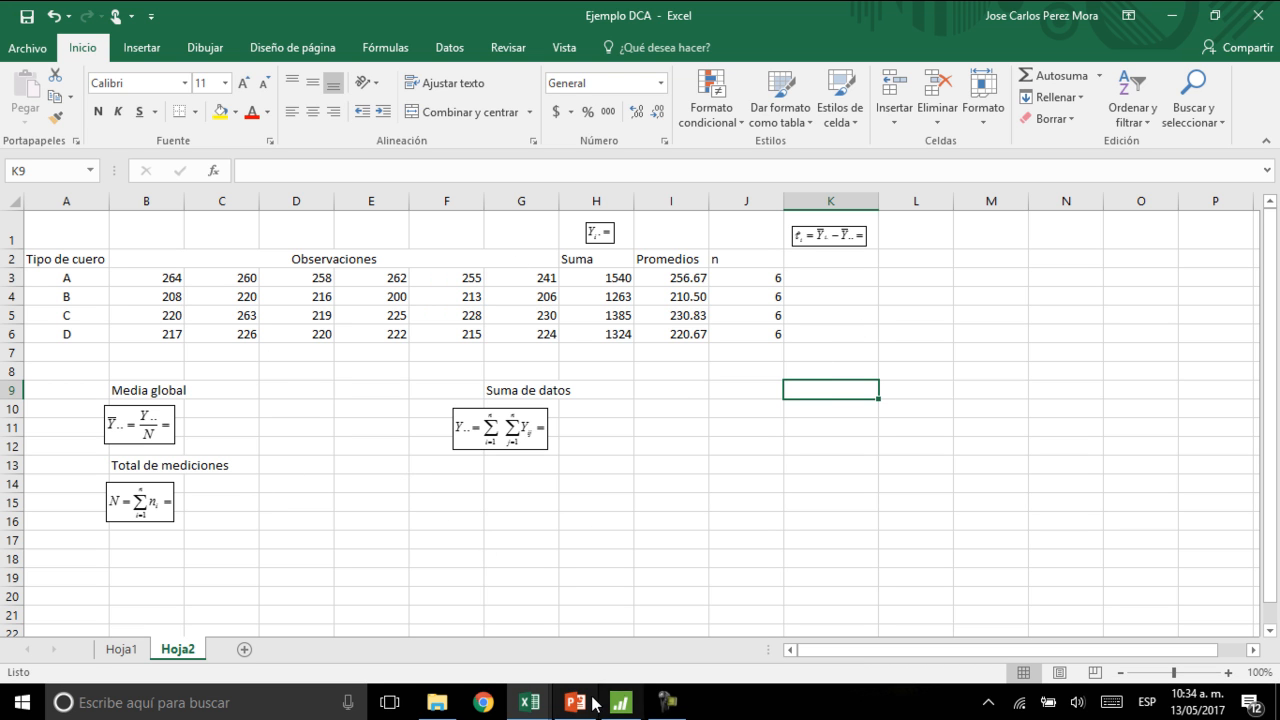
Step: Switch to the PowerPoint presentation, review the Tabla ANOVA and Formulas slides, and return to the Excel workbook
{"action": "mouse_move", "coordinate": [575, 702]}
{"action": "left_click", "coordinate": [594, 632]}
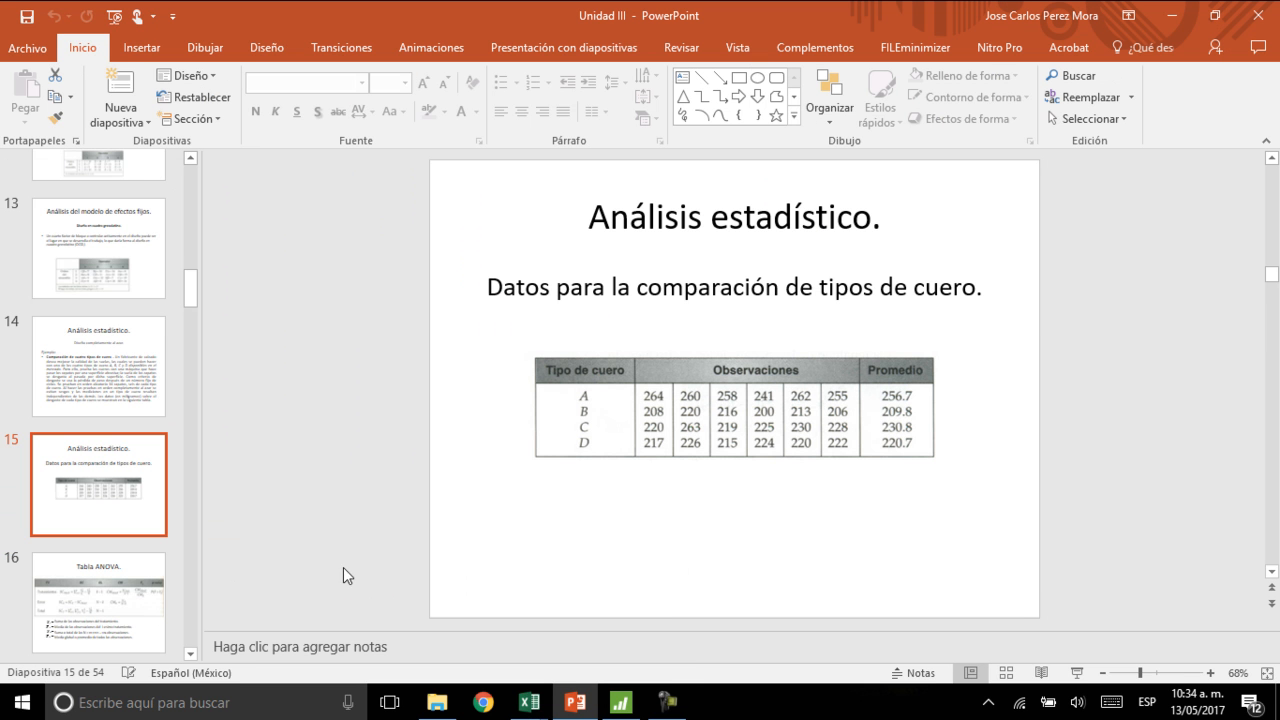
{"action": "scroll", "coordinate": [137, 486], "scroll_direction": "down", "scroll_amount": 4}
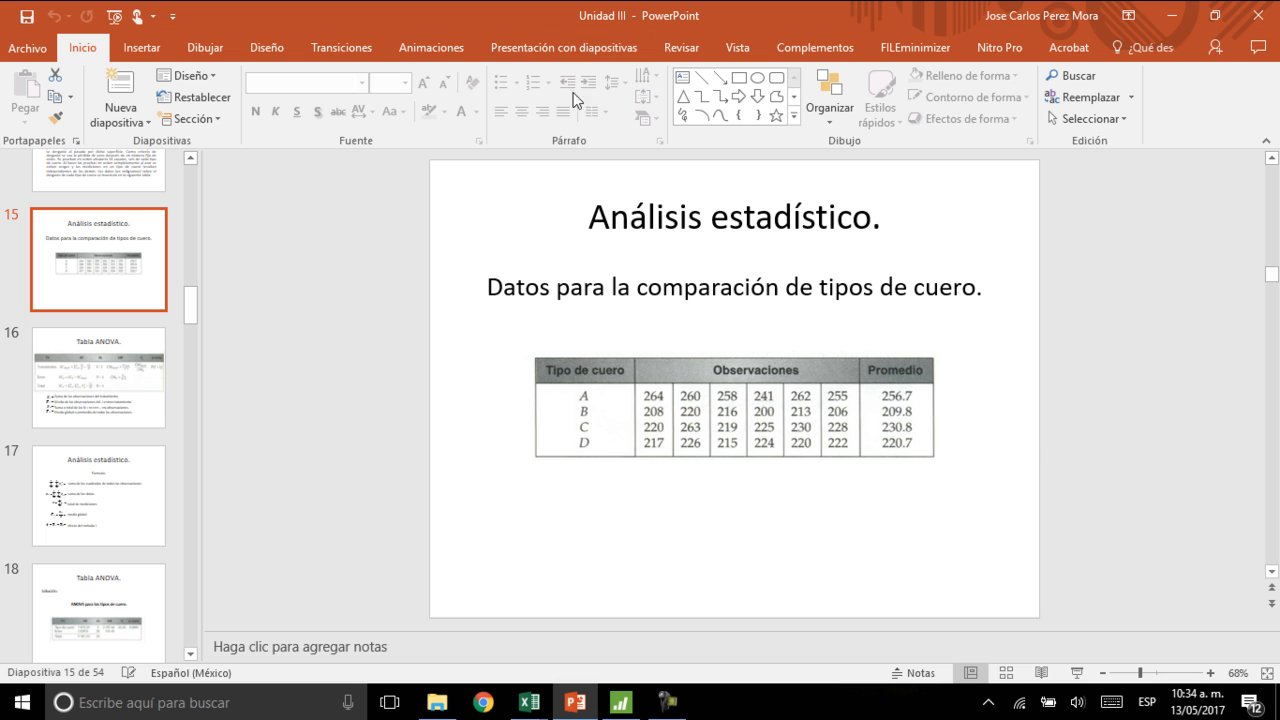
{"action": "left_click", "coordinate": [107, 388]}
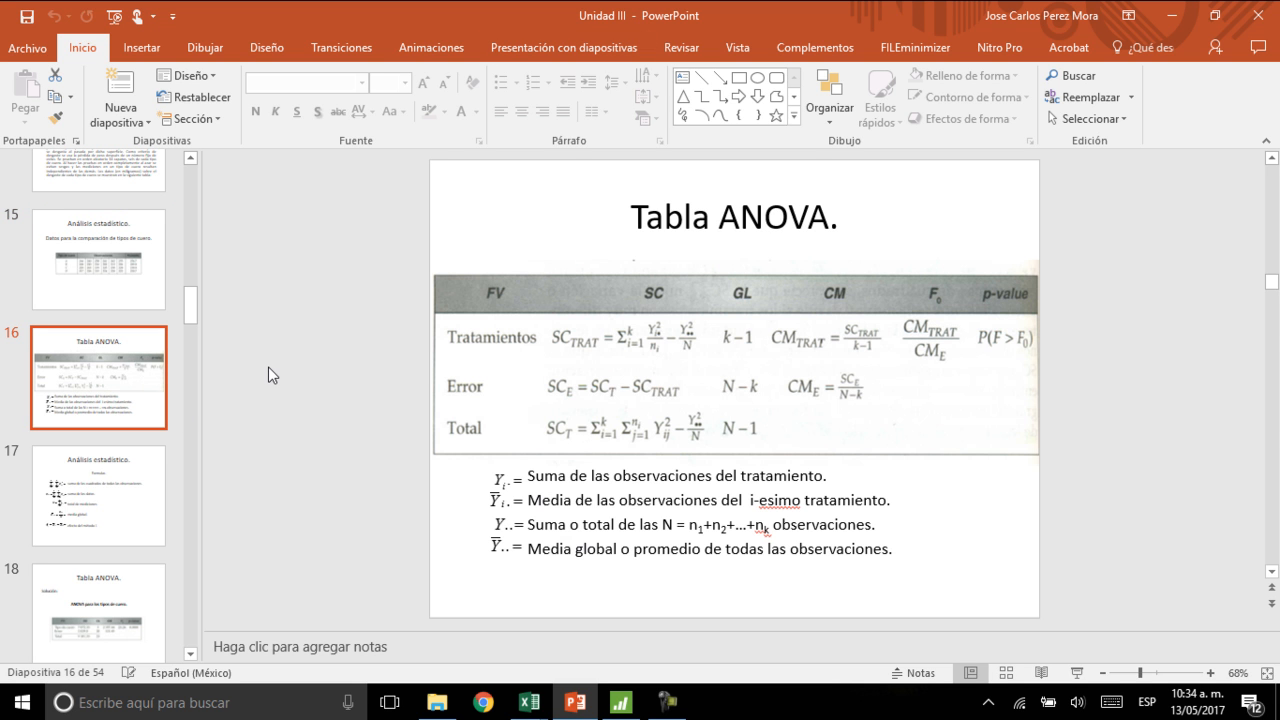
{"action": "left_click", "coordinate": [127, 509]}
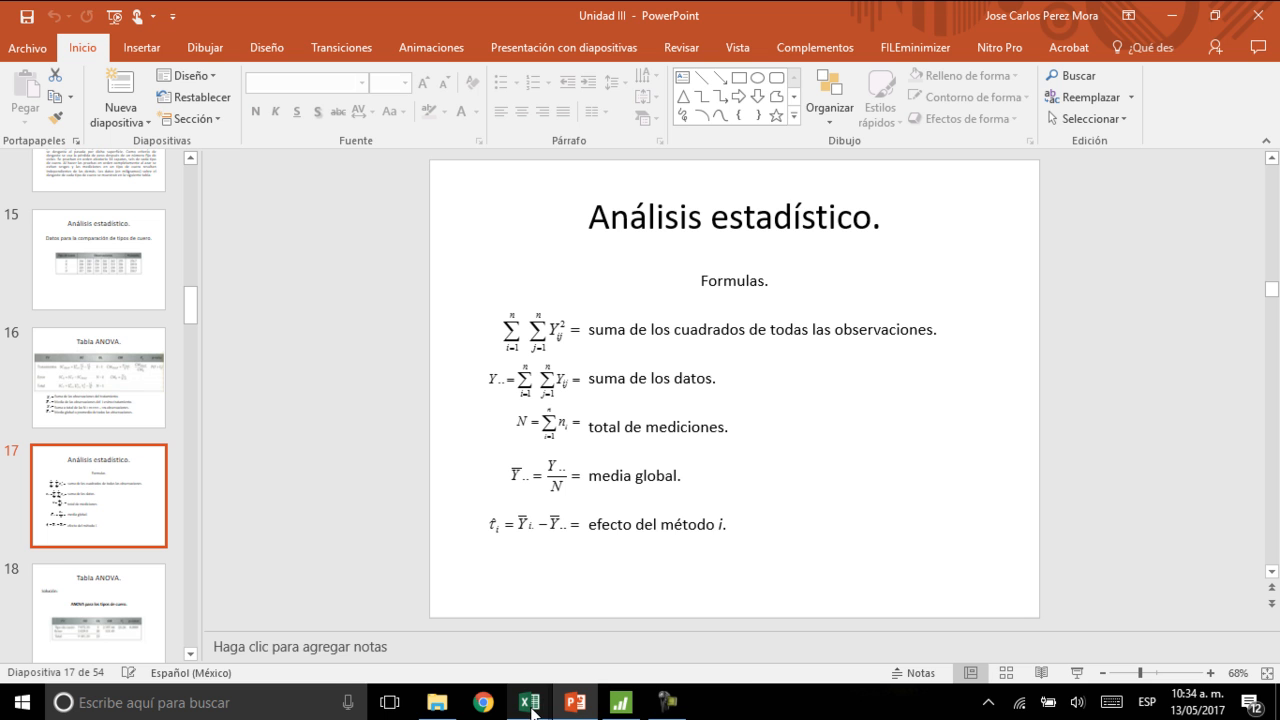
{"action": "mouse_move", "coordinate": [533, 712]}
{"action": "left_click", "coordinate": [462, 630]}
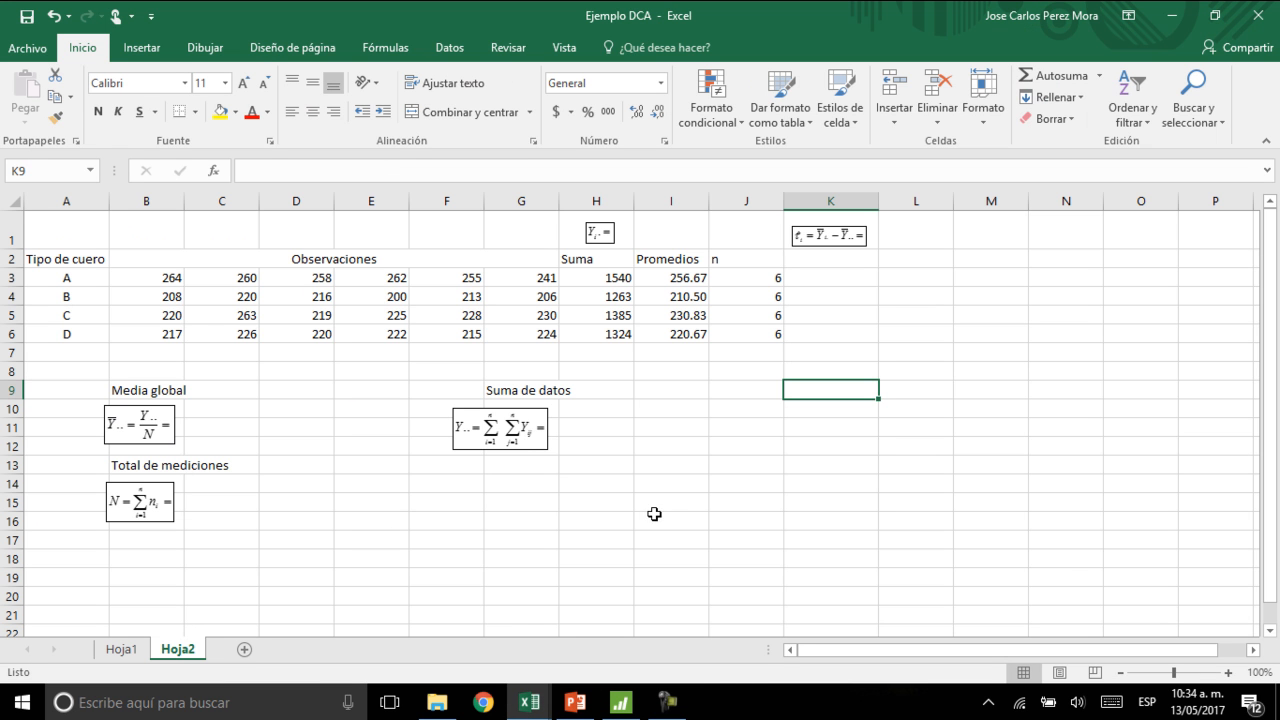
Step: Calculate the global mean (Media global) in C11 with the PROMEDIO function over B3:G6
{"action": "left_click", "coordinate": [239, 434]}
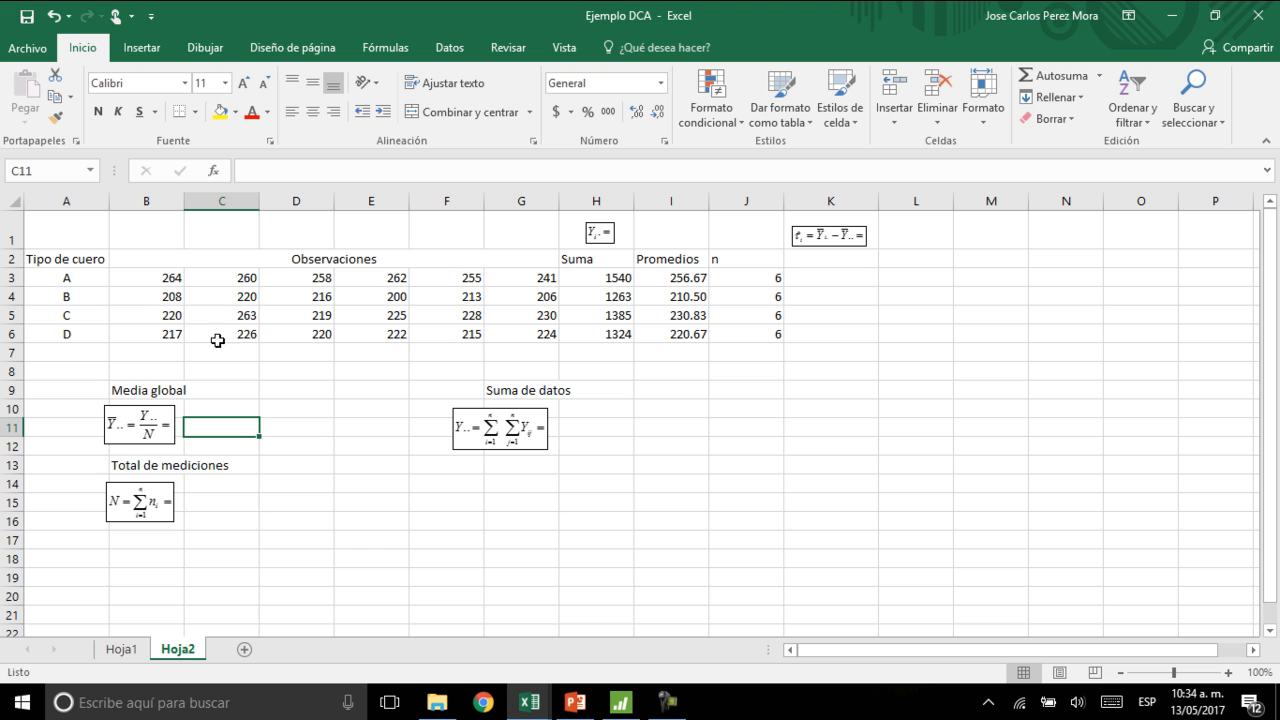
{"action": "left_click", "coordinate": [1099, 76]}
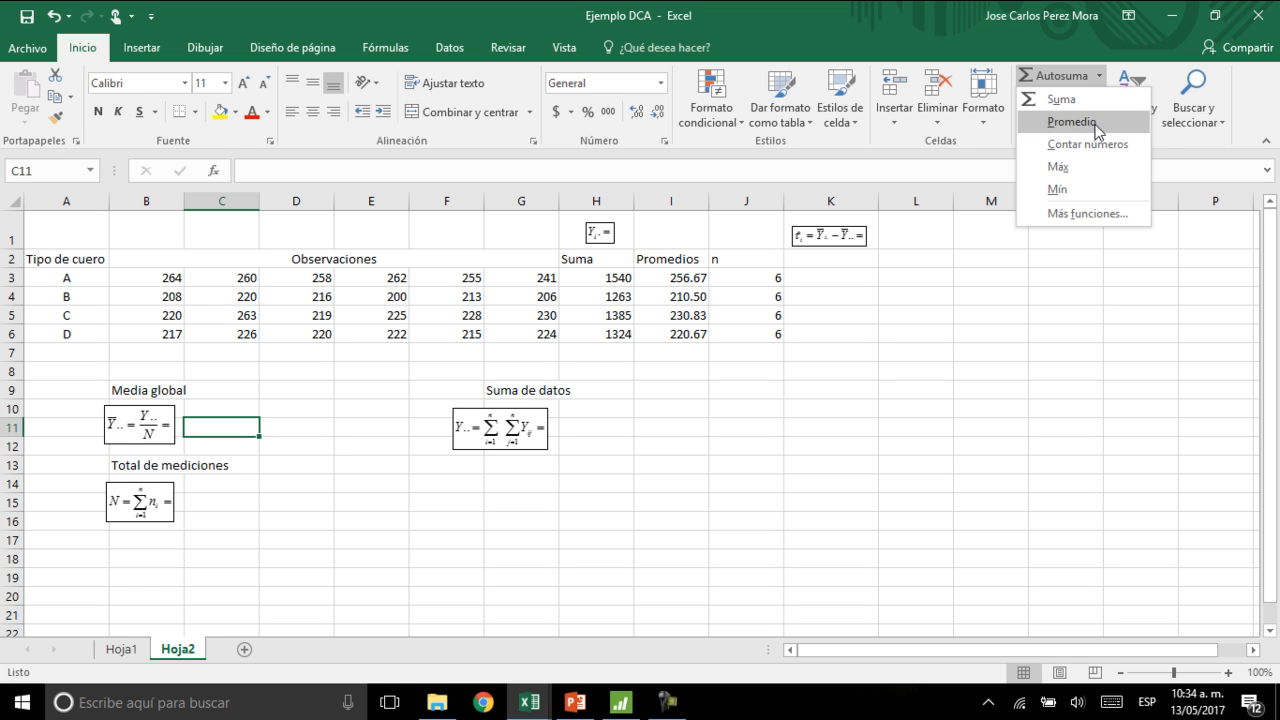
{"action": "left_click", "coordinate": [1094, 122]}
{"action": "left_click", "coordinate": [137, 279]}
{"action": "left_click_drag", "start_coordinate": [137, 279], "coordinate": [505, 330]}
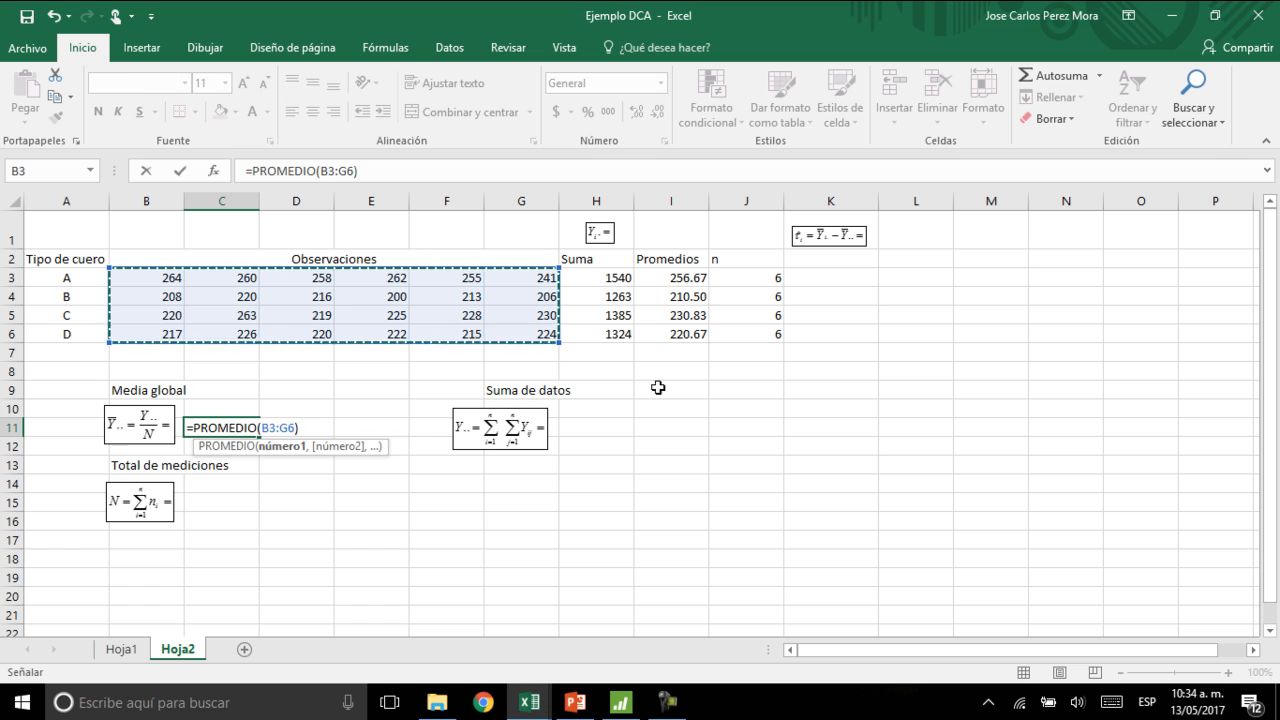
{"action": "key", "text": "Return"}
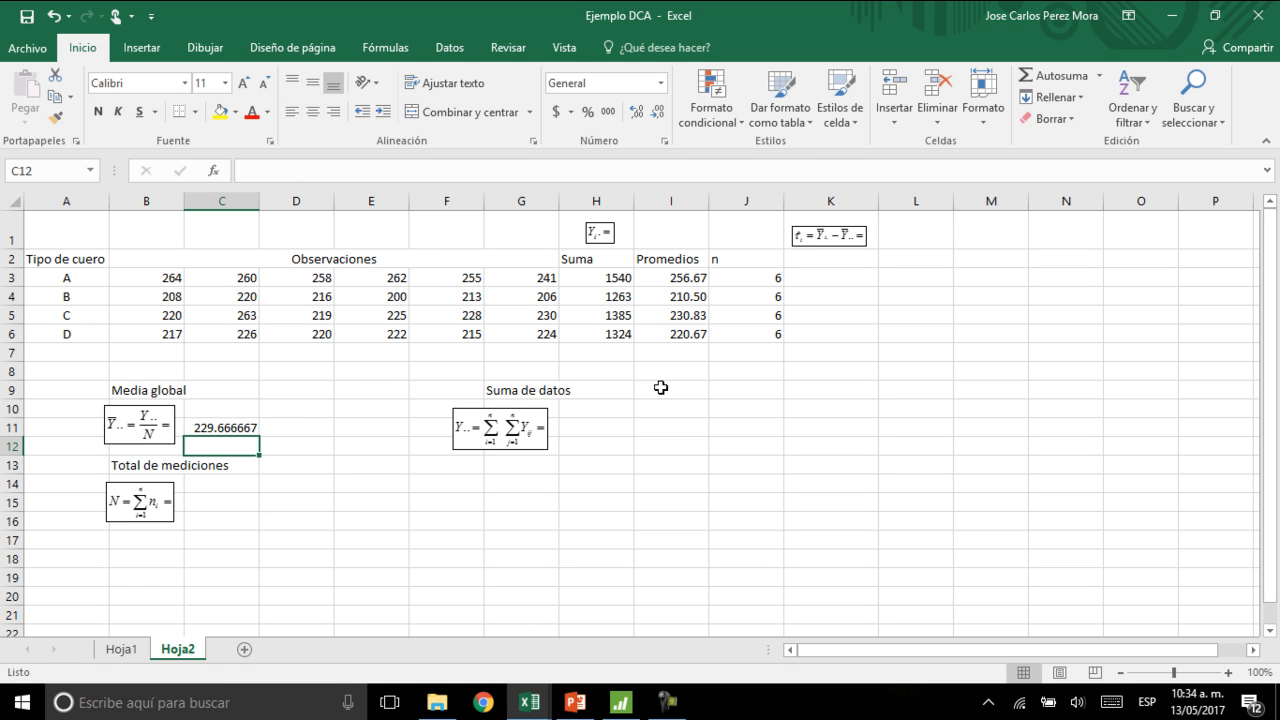
Step: Format the global mean in C11 to show two decimal places
{"action": "left_click", "coordinate": [246, 430]}
{"action": "double_click", "coordinate": [663, 114]}
{"action": "left_click", "coordinate": [663, 114]}
{"action": "left_click", "coordinate": [663, 114]}
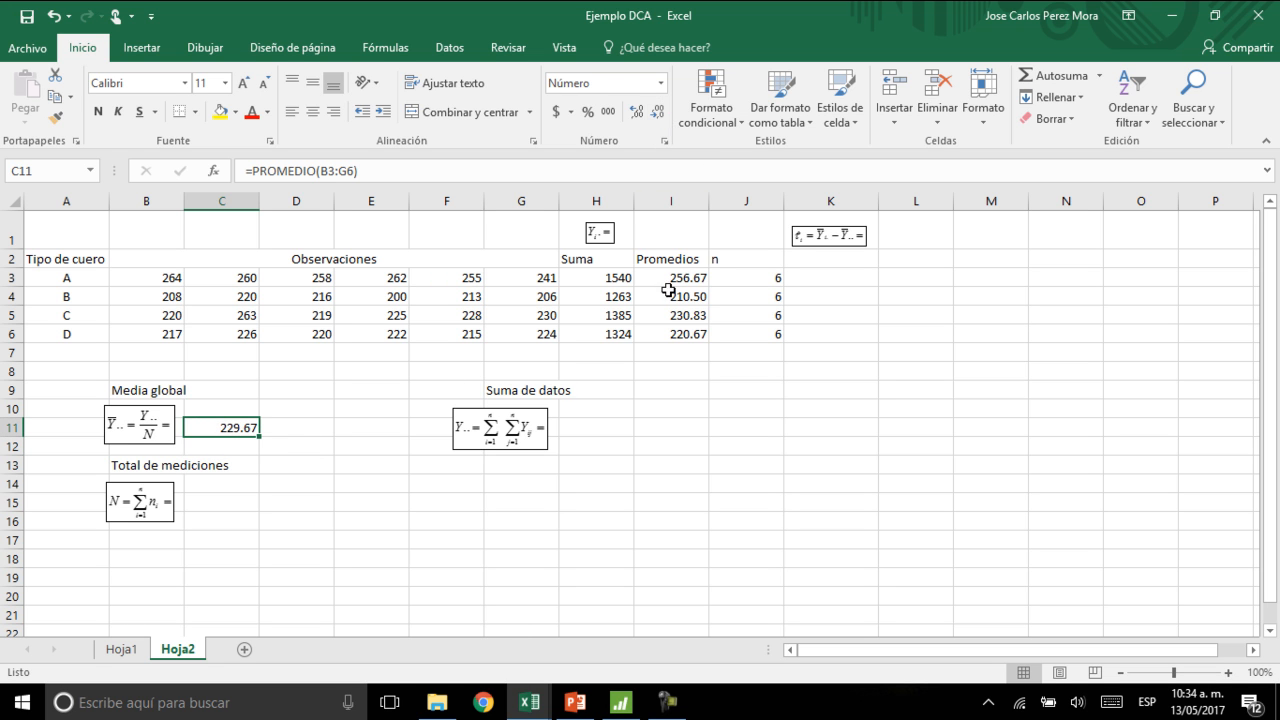
Step: Count the total measurements (Total de mediciones) in C15 with the CONTAR function over B3:G6
{"action": "left_click", "coordinate": [224, 503]}
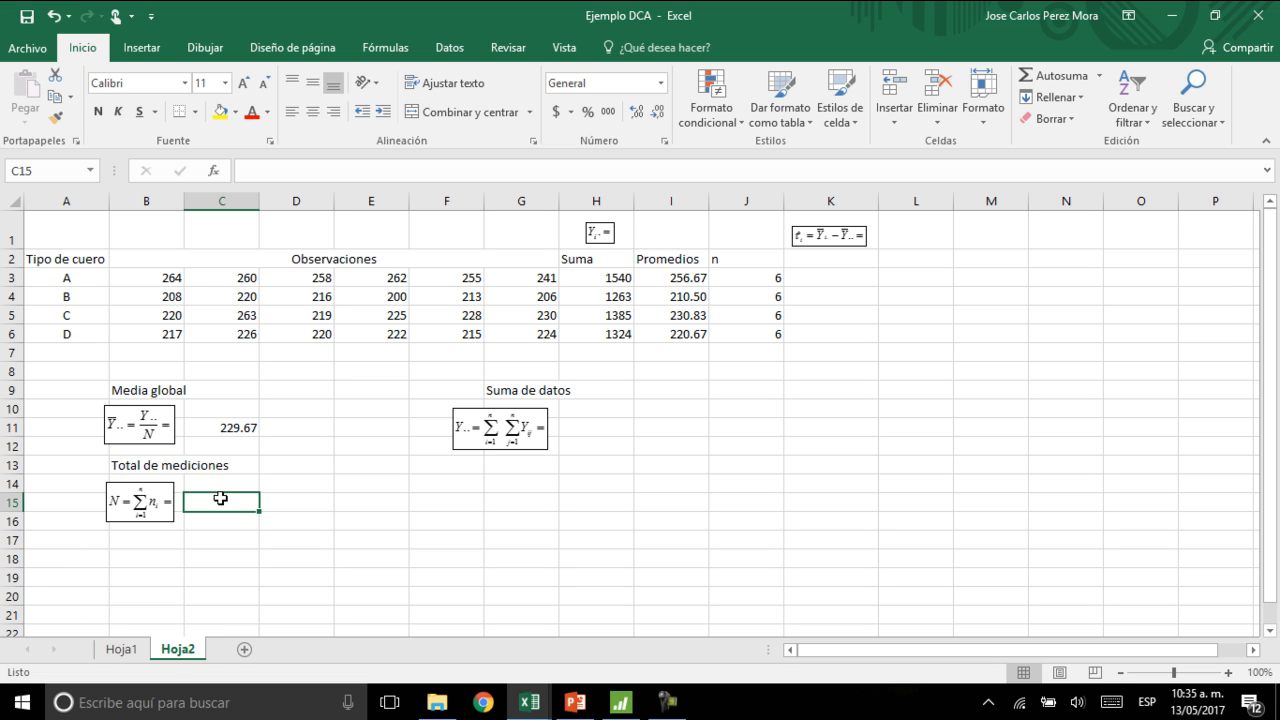
{"action": "type", "text": "=contar"}
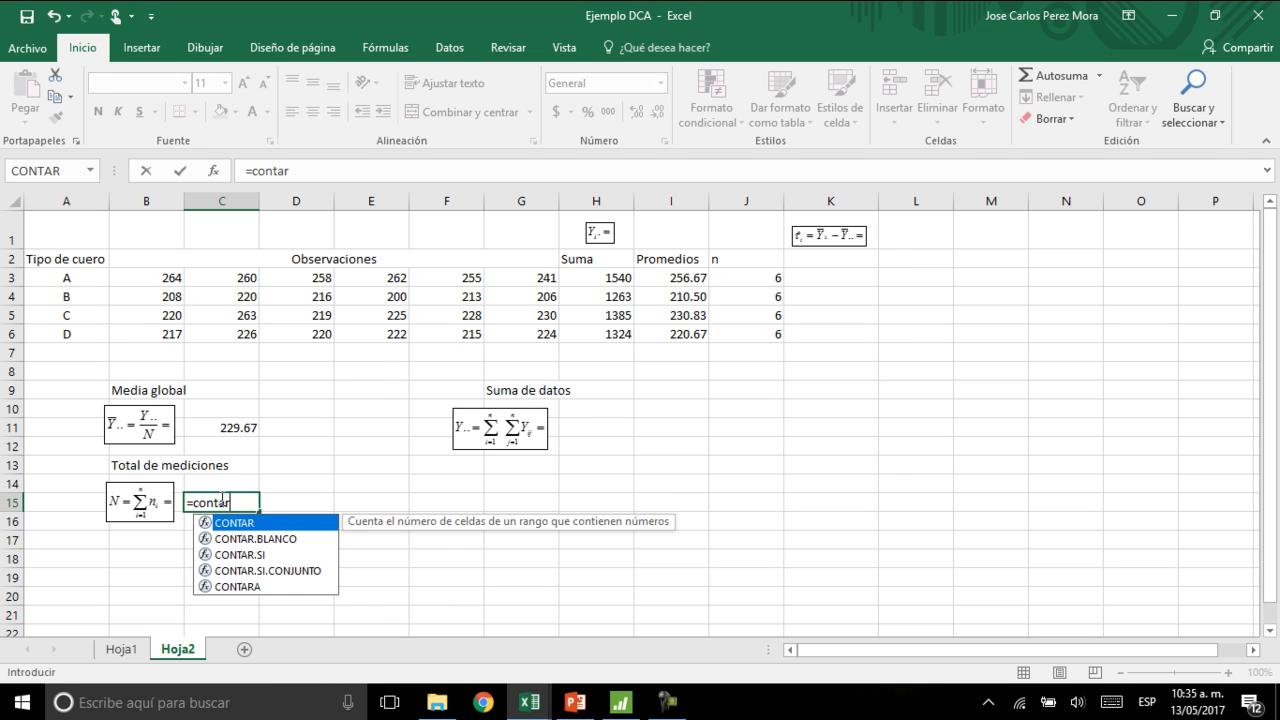
{"action": "type", "text": "("}
{"action": "left_click_drag", "start_coordinate": [143, 278], "coordinate": [524, 326]}
{"action": "type", "text": ")"}
{"action": "key", "text": "Return"}
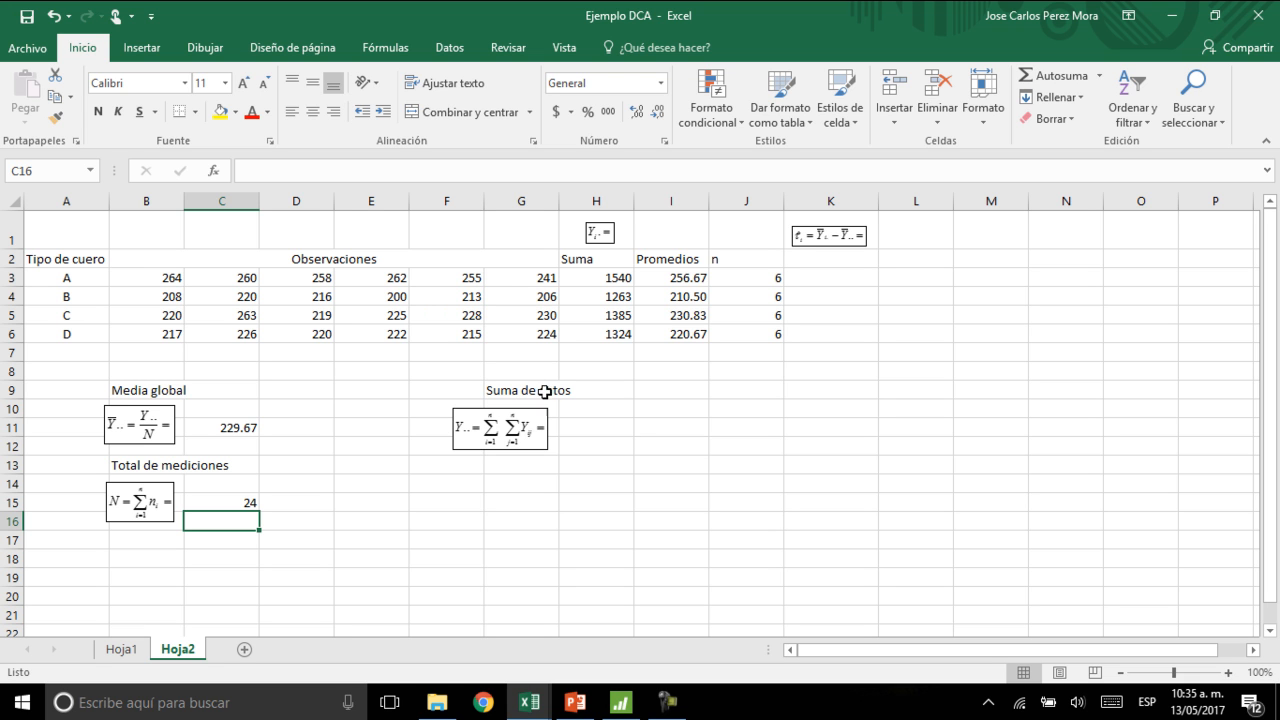
Step: Calculate the Suma de datos in H11 with the SUMA function over B3:G6
{"action": "left_click", "coordinate": [609, 434]}
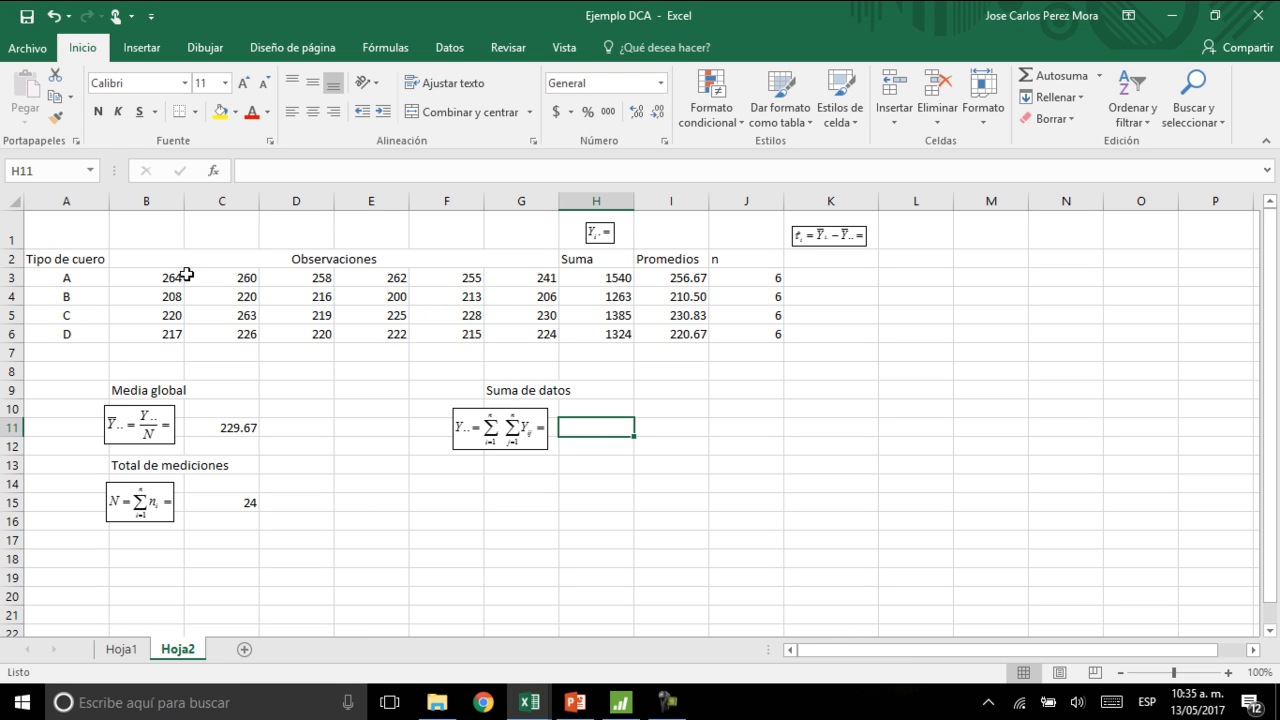
{"action": "left_click", "coordinate": [1099, 76]}
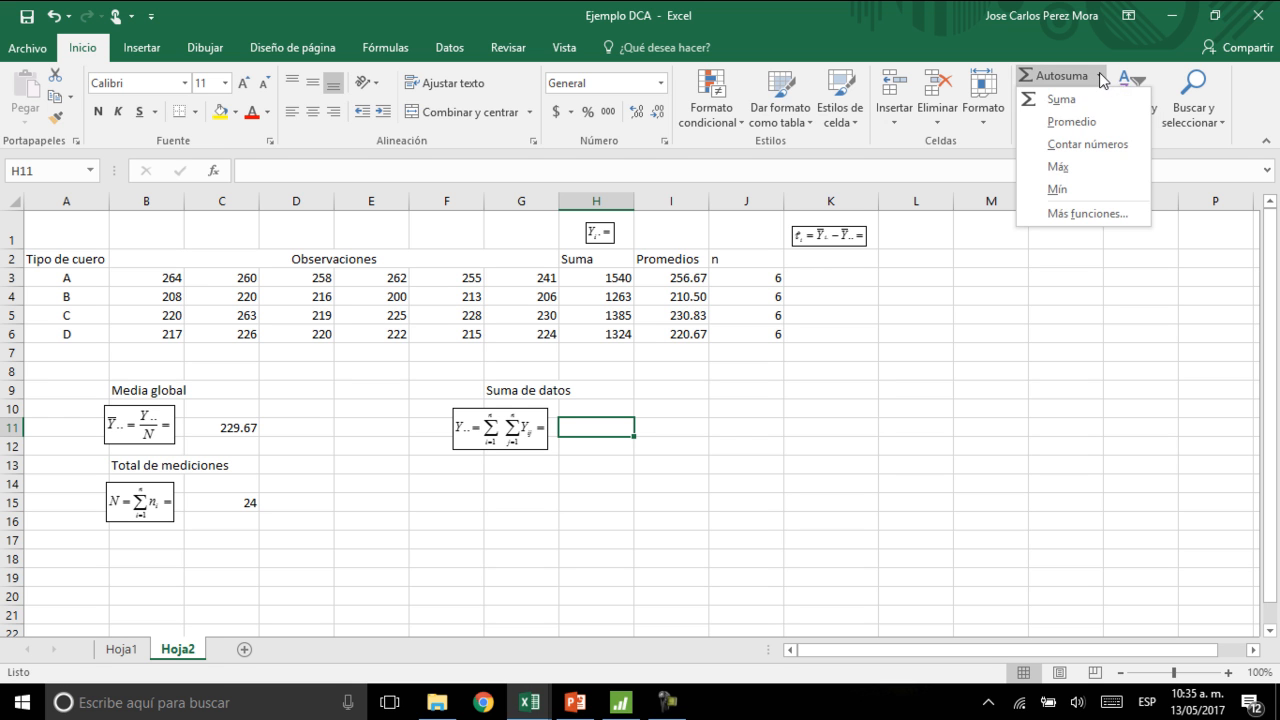
{"action": "left_click", "coordinate": [1099, 108]}
{"action": "left_click_drag", "start_coordinate": [170, 278], "coordinate": [507, 334]}
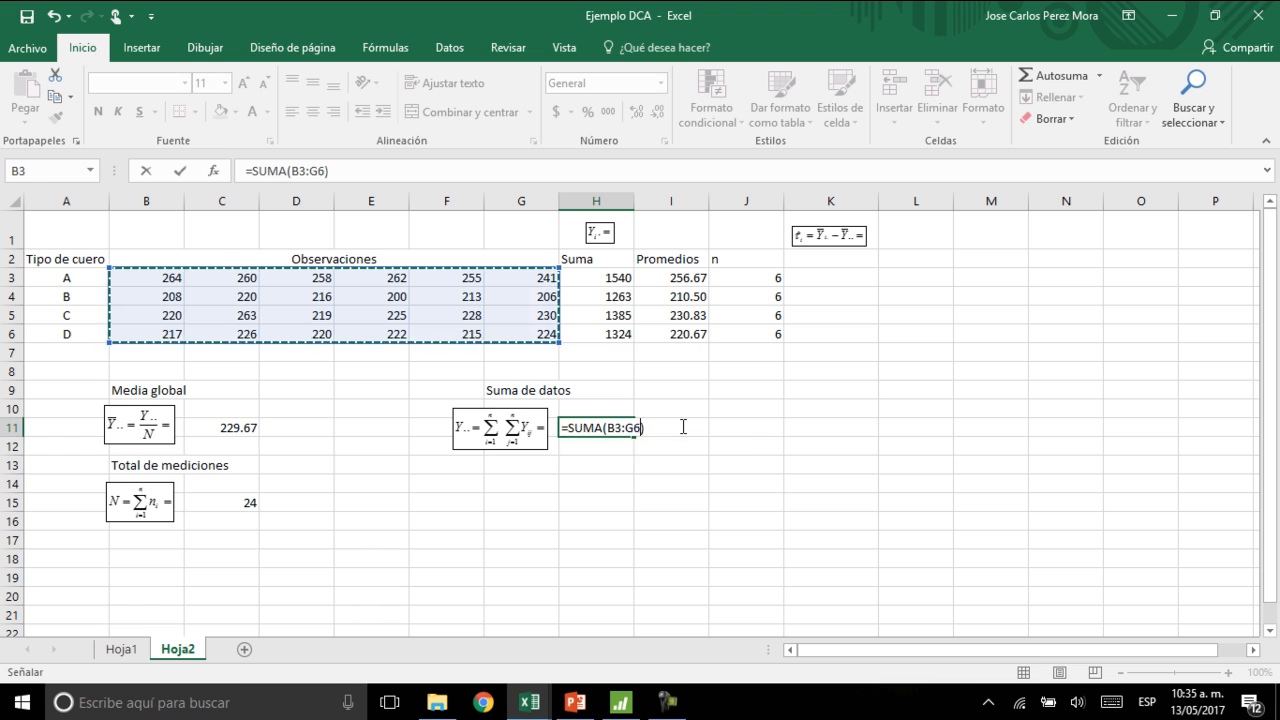
{"action": "key", "text": "Return"}
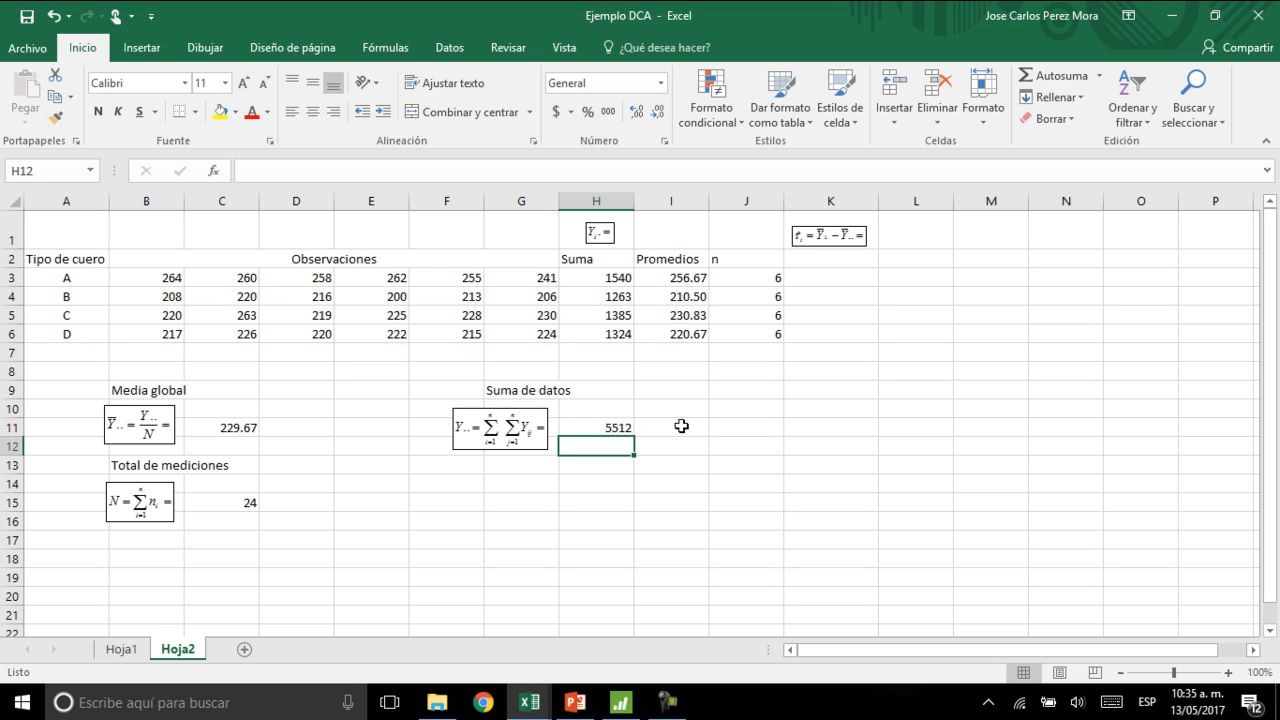
Step: Enter the heading Tratamiento in cell K2
{"action": "left_click", "coordinate": [843, 258]}
{"action": "type", "text": "T"}
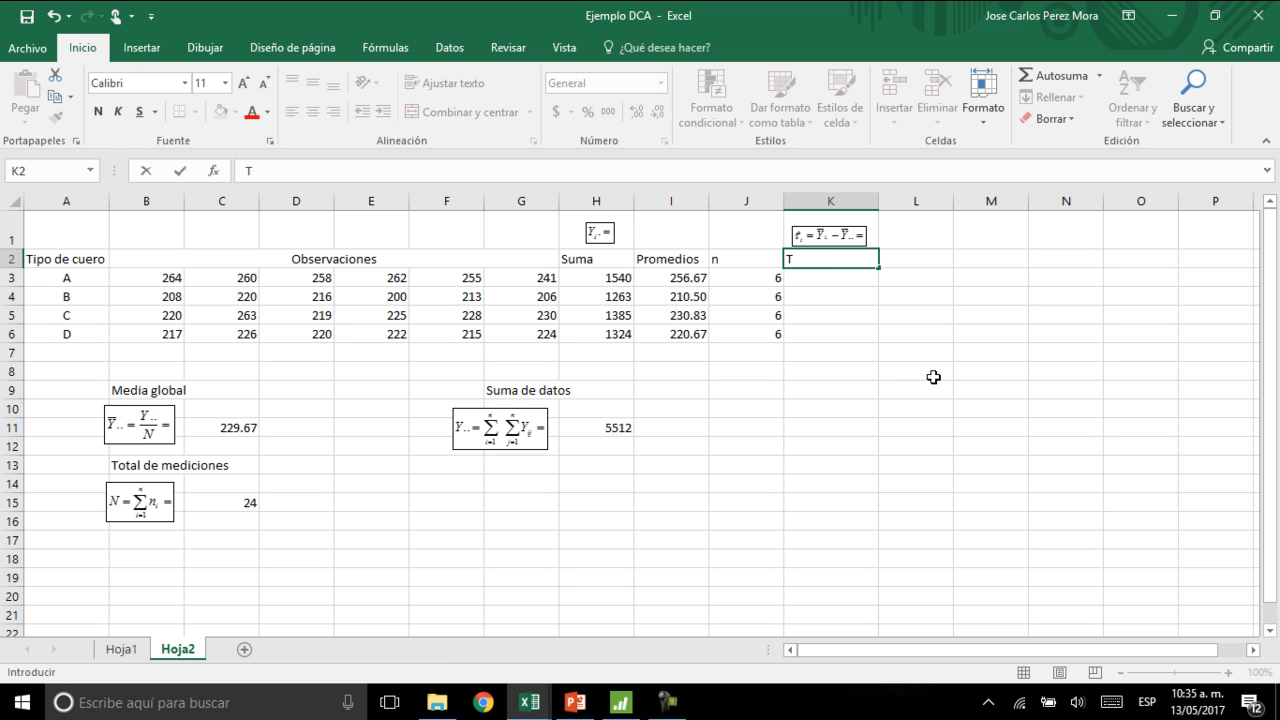
{"action": "type", "text": "miento"}
{"action": "key", "text": "Return"}
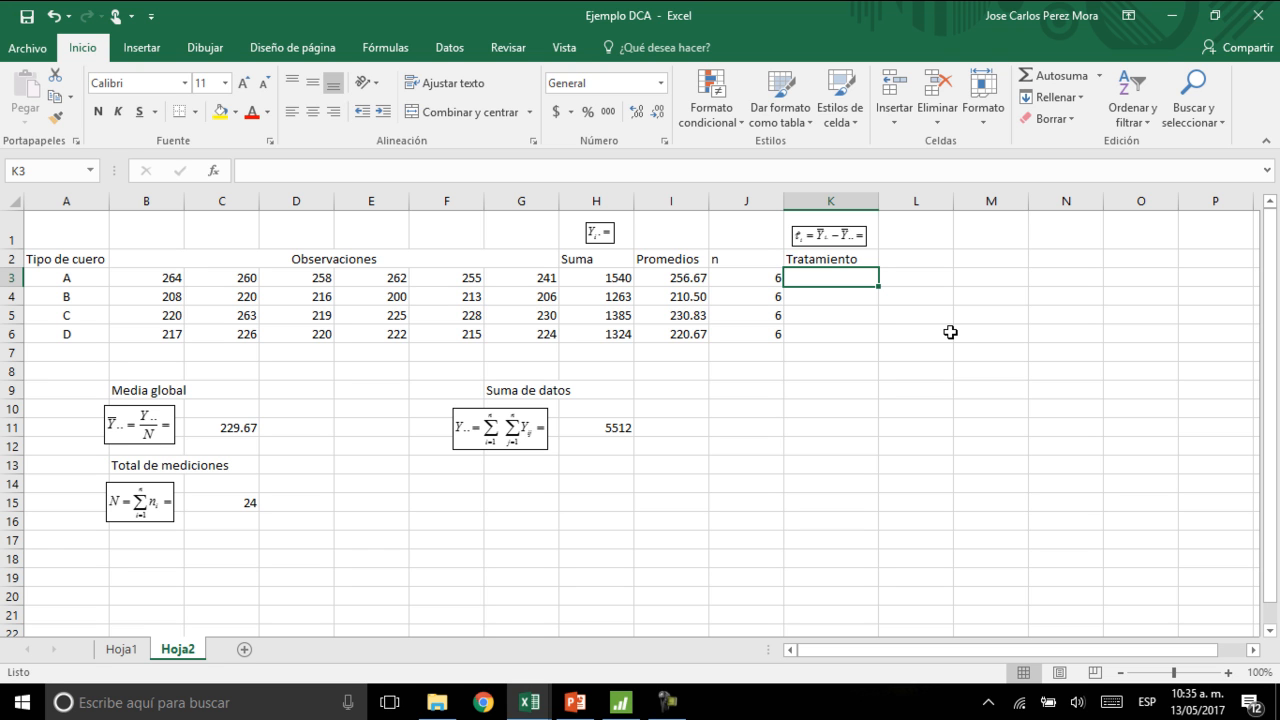
Step: Calculate the treatment effect in K3 with the formula =I3-$C$11 and copy it down to K6
{"action": "type", "text": "="}
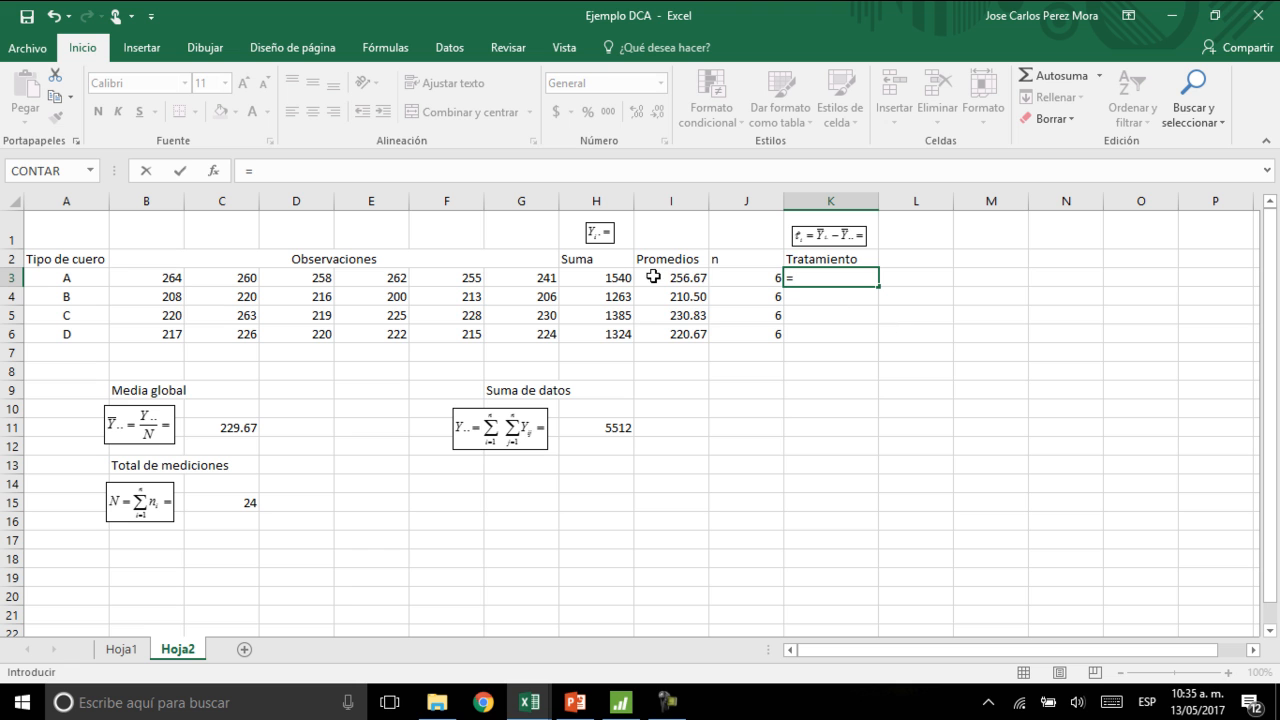
{"action": "left_click", "coordinate": [656, 277]}
{"action": "type", "text": "-"}
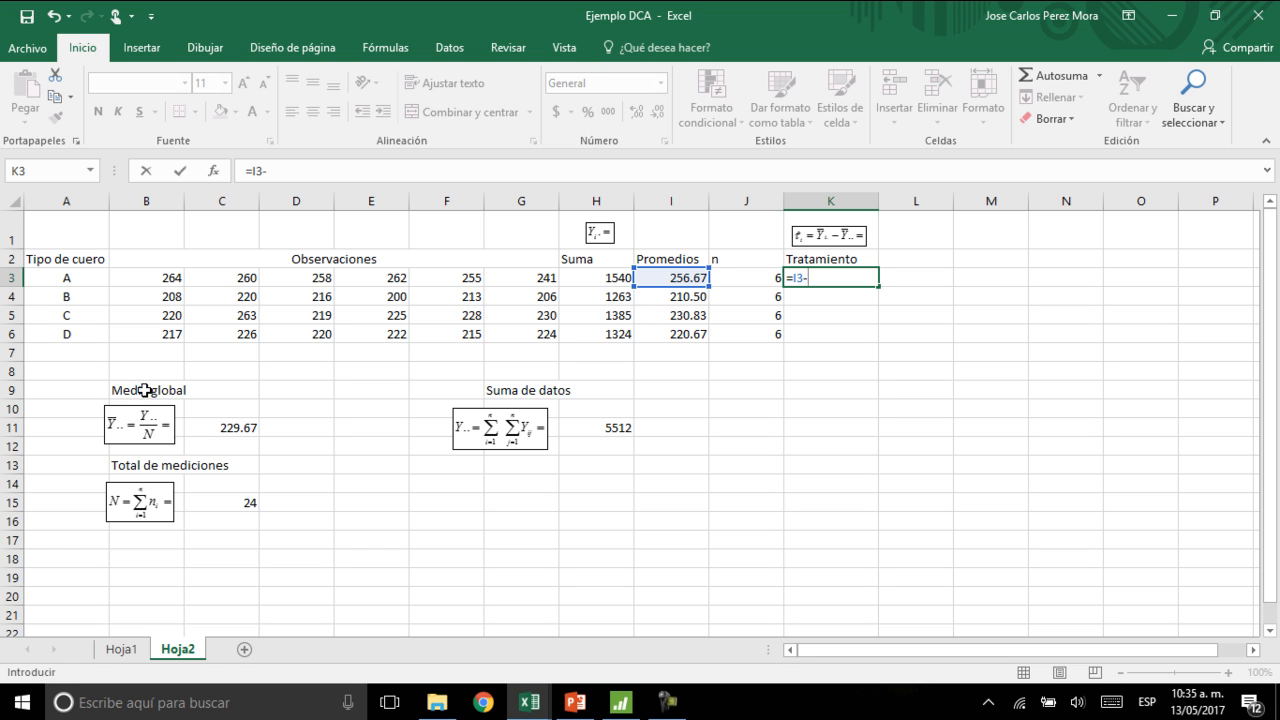
{"action": "left_click", "coordinate": [216, 425]}
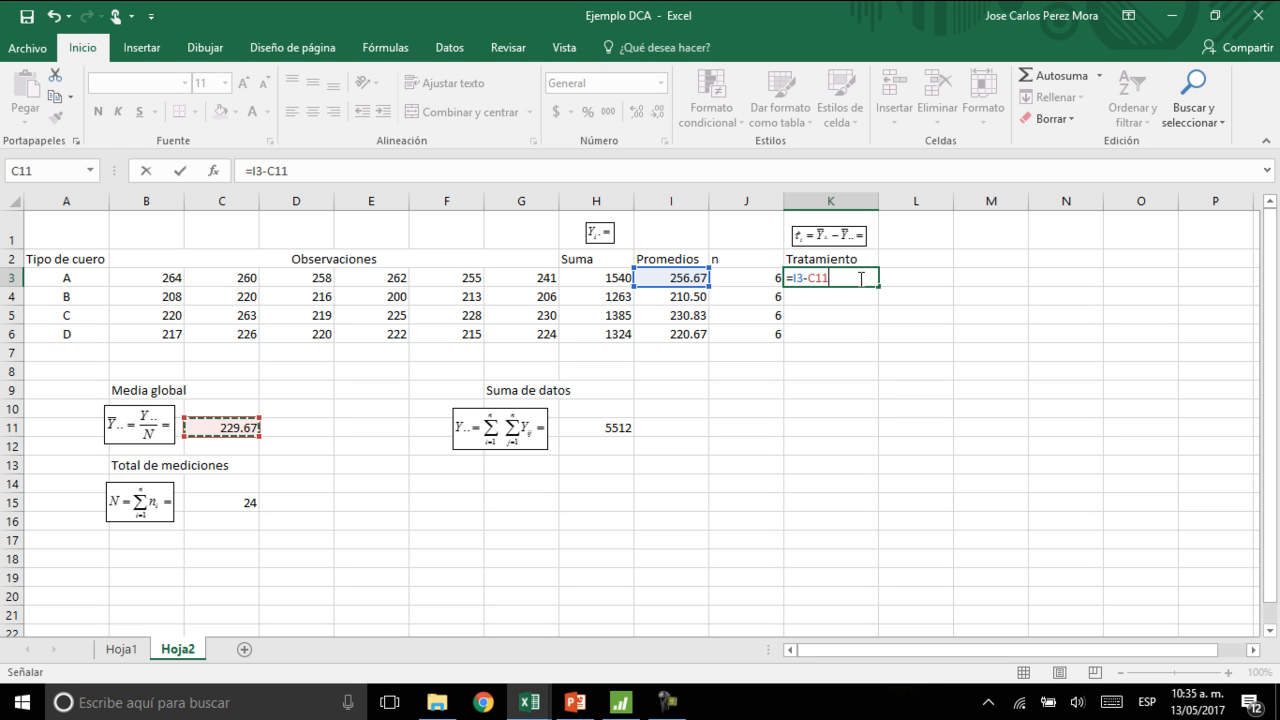
{"action": "left_click", "coordinate": [820, 277]}
{"action": "key", "text": "F4"}
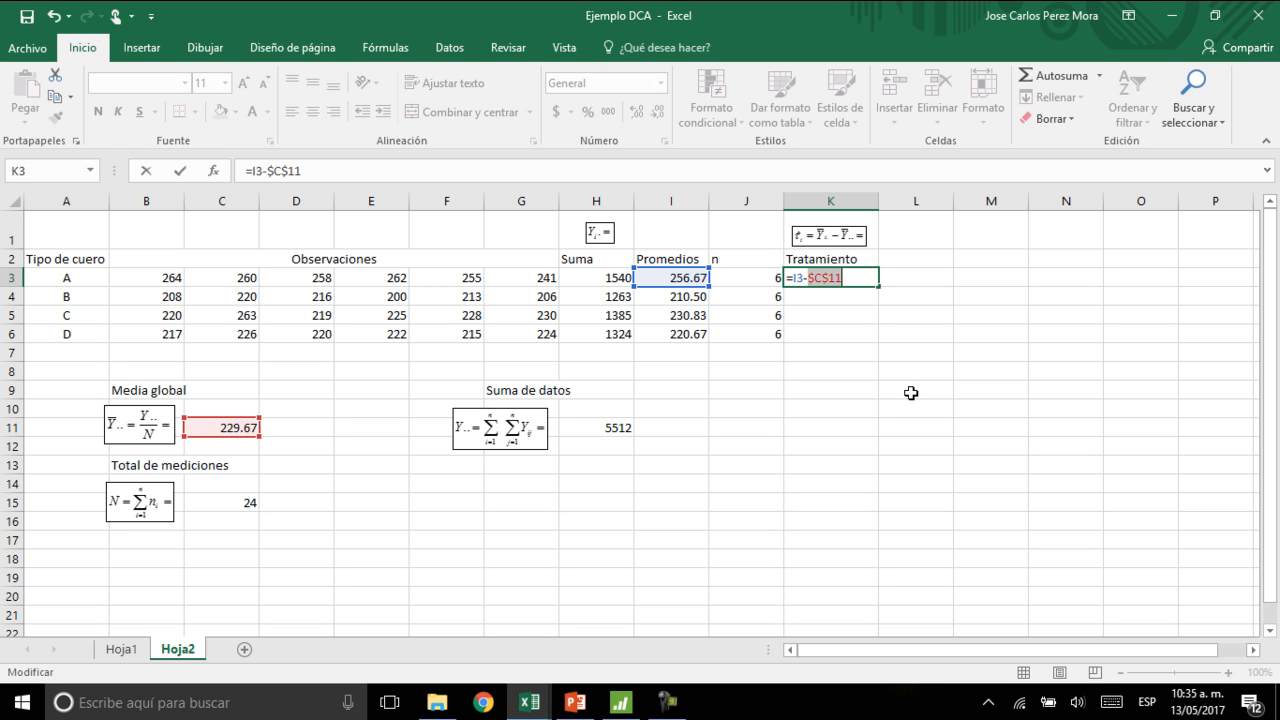
{"action": "key", "text": "Return"}
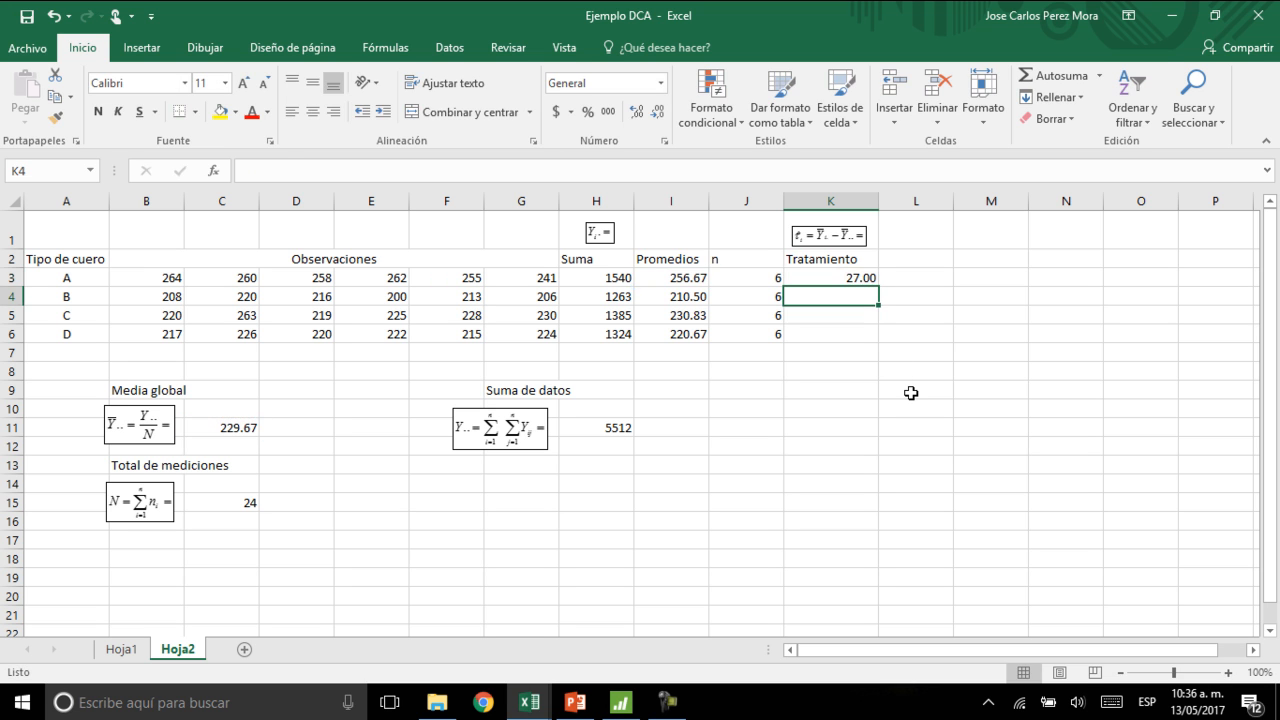
{"action": "left_click", "coordinate": [846, 272]}
{"action": "left_click_drag", "start_coordinate": [878, 288], "coordinate": [858, 342]}
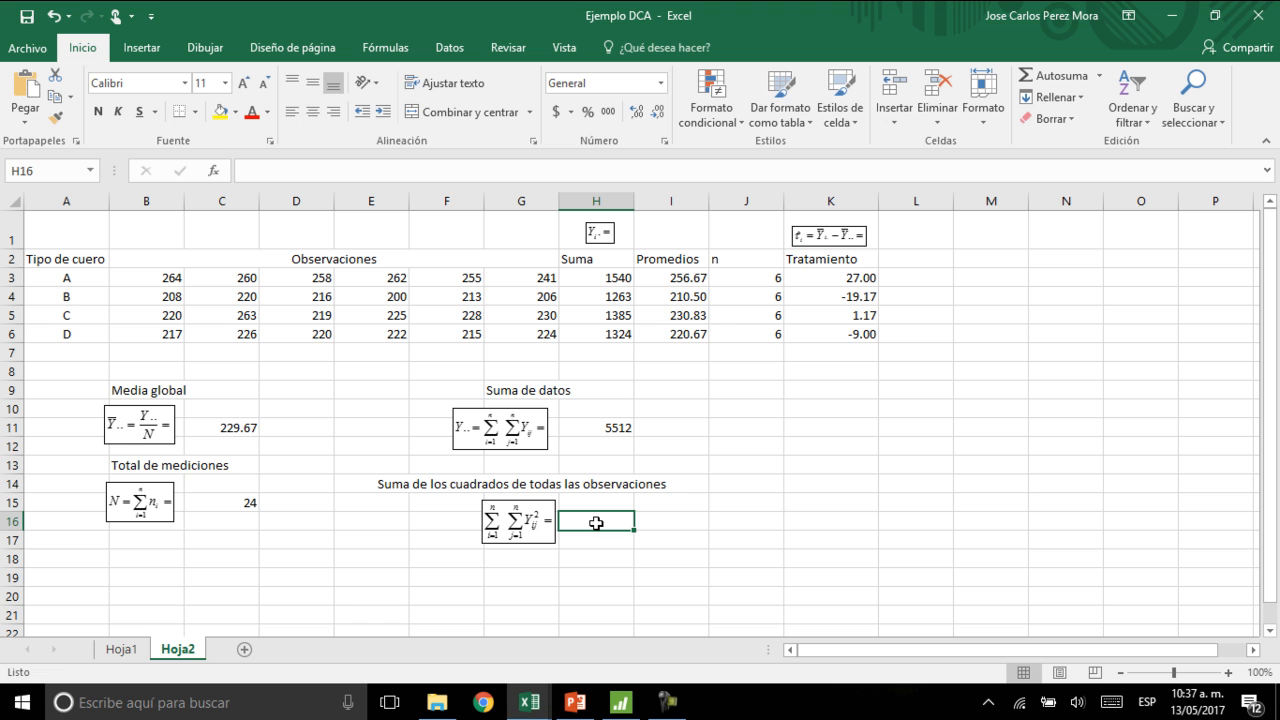
Step: Insert the SUMAPRODUCTO function in H16 for the sum of squares of all observations
{"action": "left_click", "coordinate": [213, 171]}
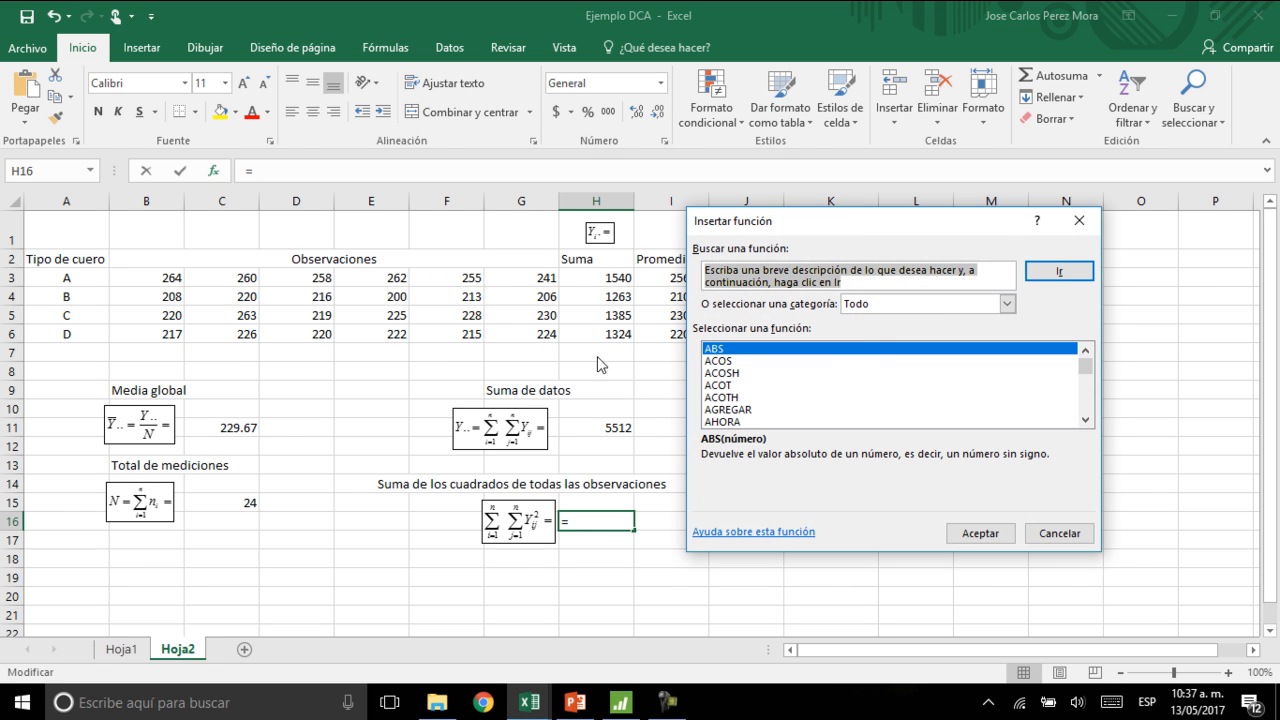
{"action": "left_click", "coordinate": [890, 306]}
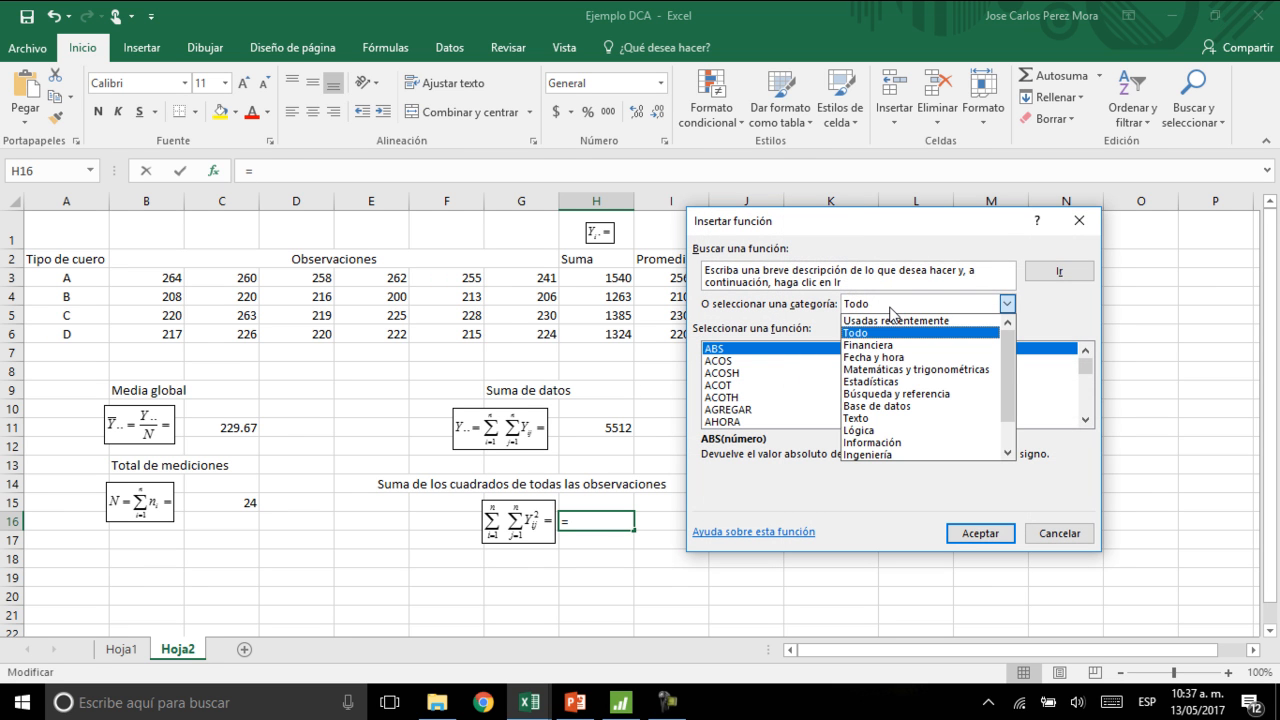
{"action": "left_click", "coordinate": [891, 332]}
{"action": "left_click", "coordinate": [850, 373]}
{"action": "type", "text": "sum"}
{"action": "scroll", "coordinate": [795, 410], "scroll_direction": "down", "scroll_amount": 2}
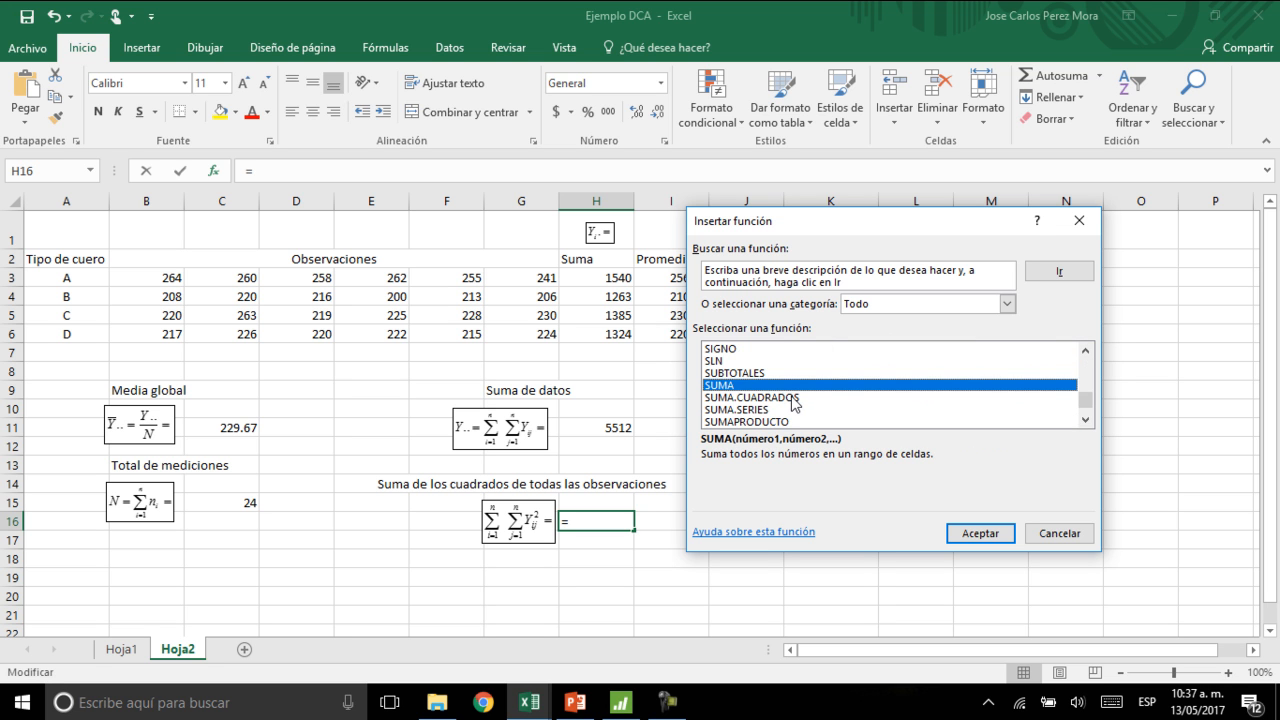
{"action": "double_click", "coordinate": [778, 385]}
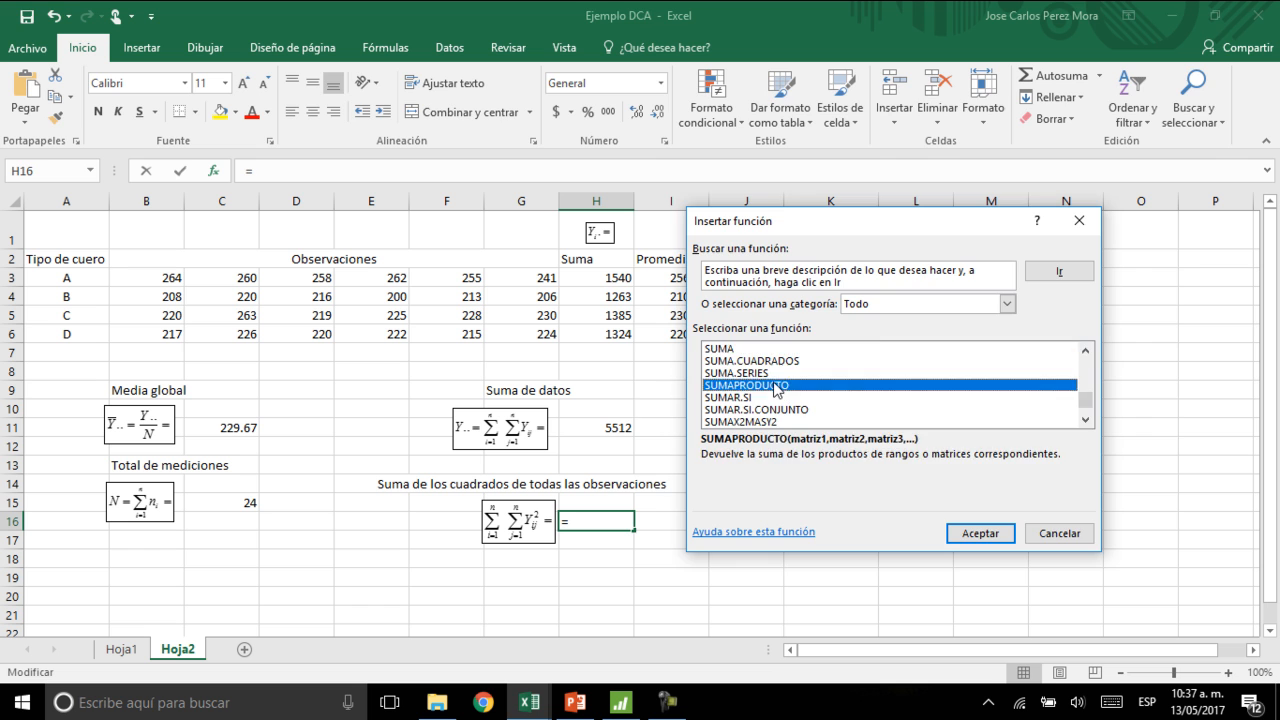
Step: Set both Matriz1 and Matriz2 of the SUMAPRODUCTO function to B3:G6 and accept the formula
{"action": "left_click_drag", "start_coordinate": [845, 234], "coordinate": [909, 248]}
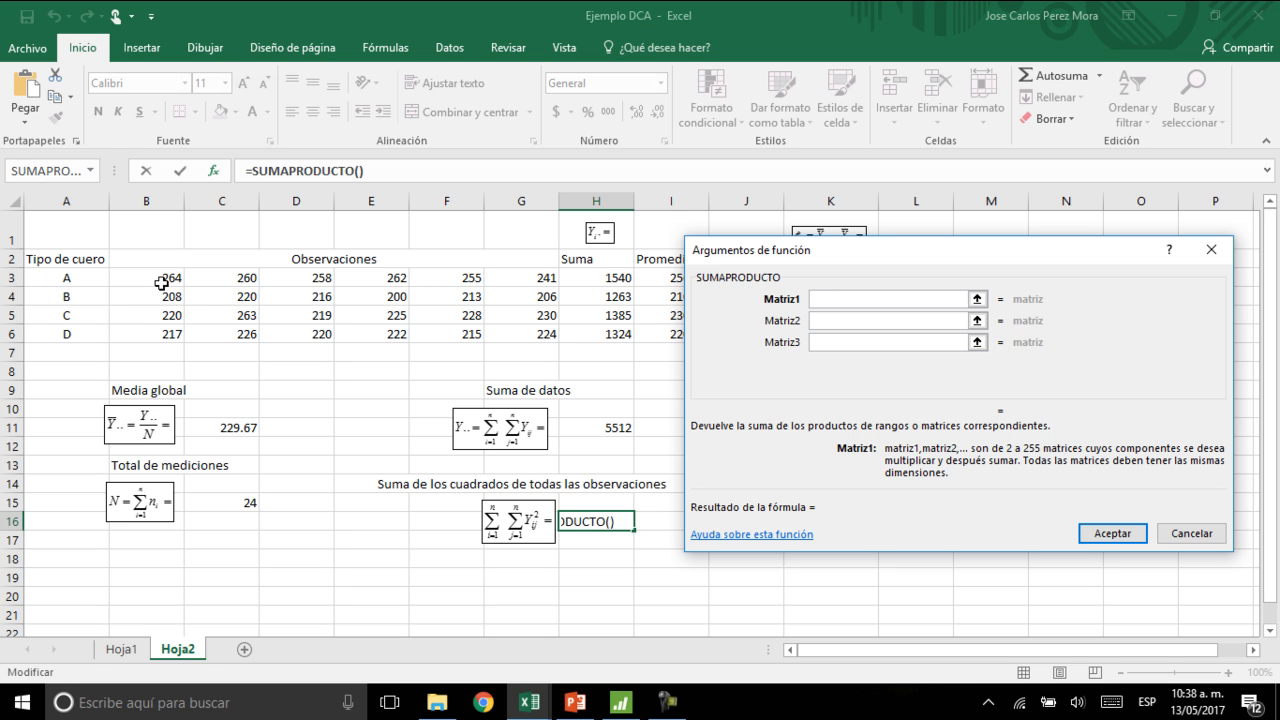
{"action": "left_click_drag", "start_coordinate": [161, 283], "coordinate": [533, 337]}
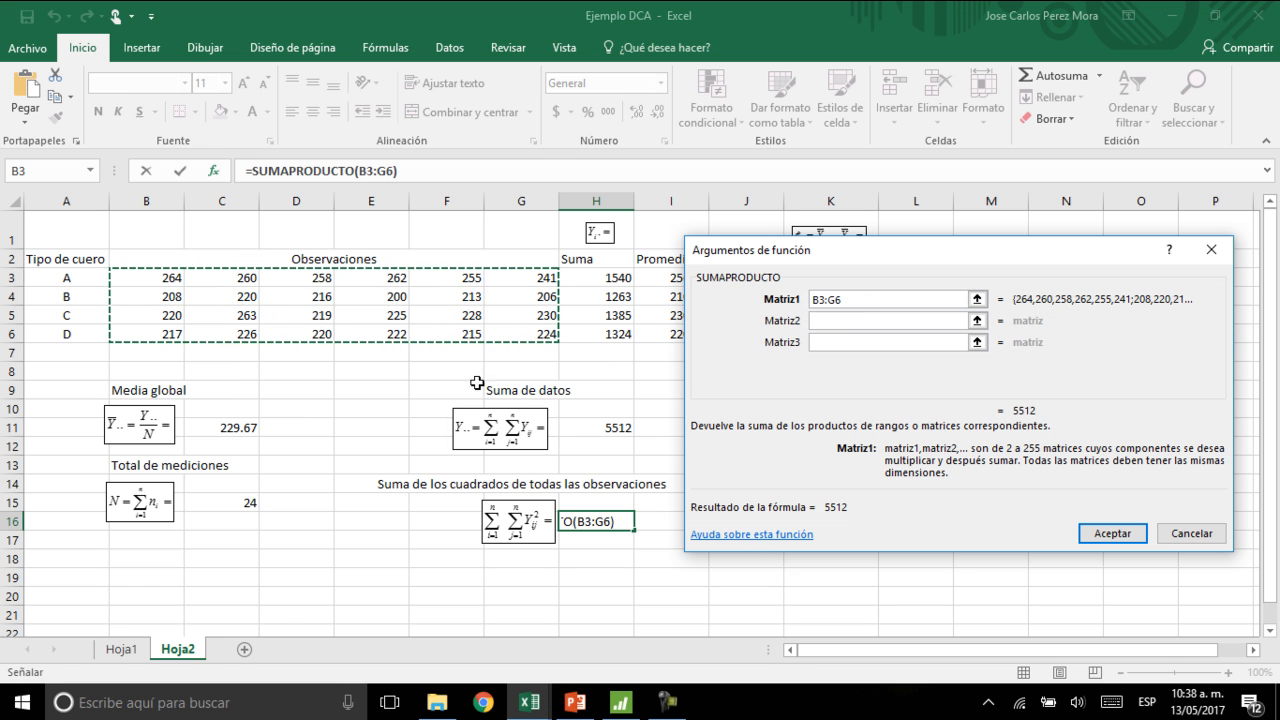
{"action": "left_click", "coordinate": [925, 321]}
{"action": "left_click_drag", "start_coordinate": [181, 283], "coordinate": [534, 334]}
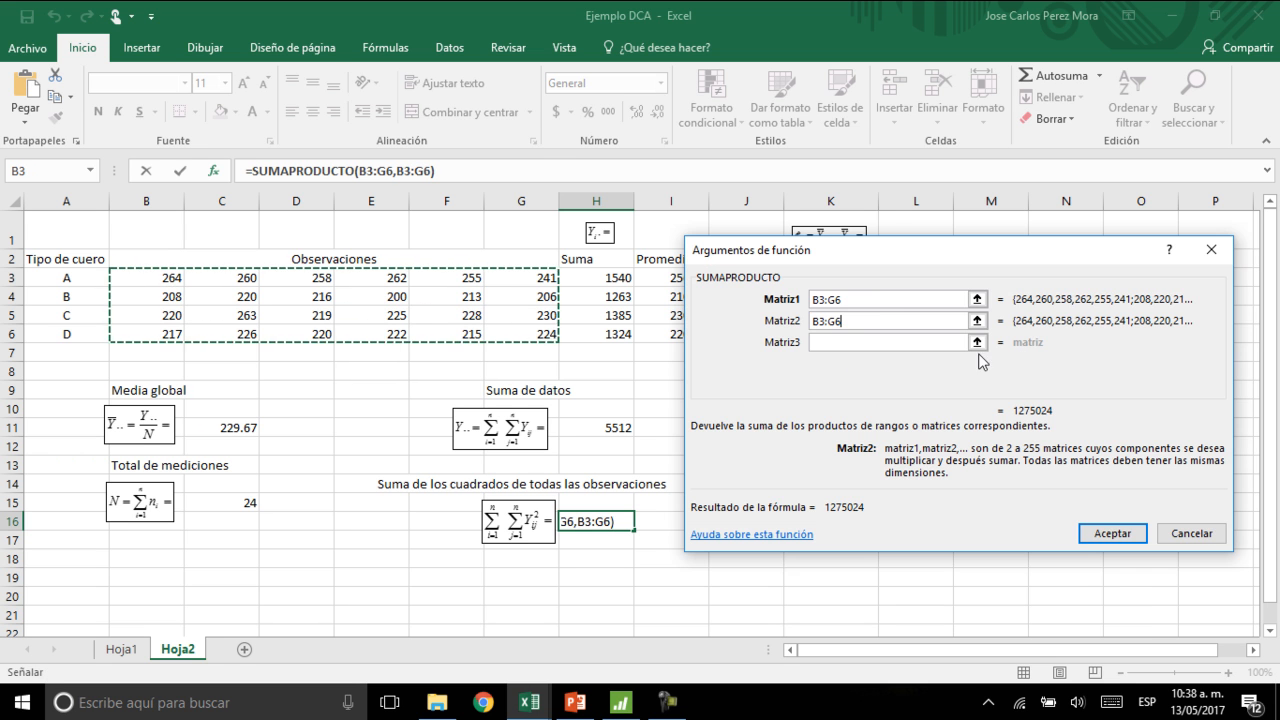
{"action": "left_click", "coordinate": [1100, 533]}
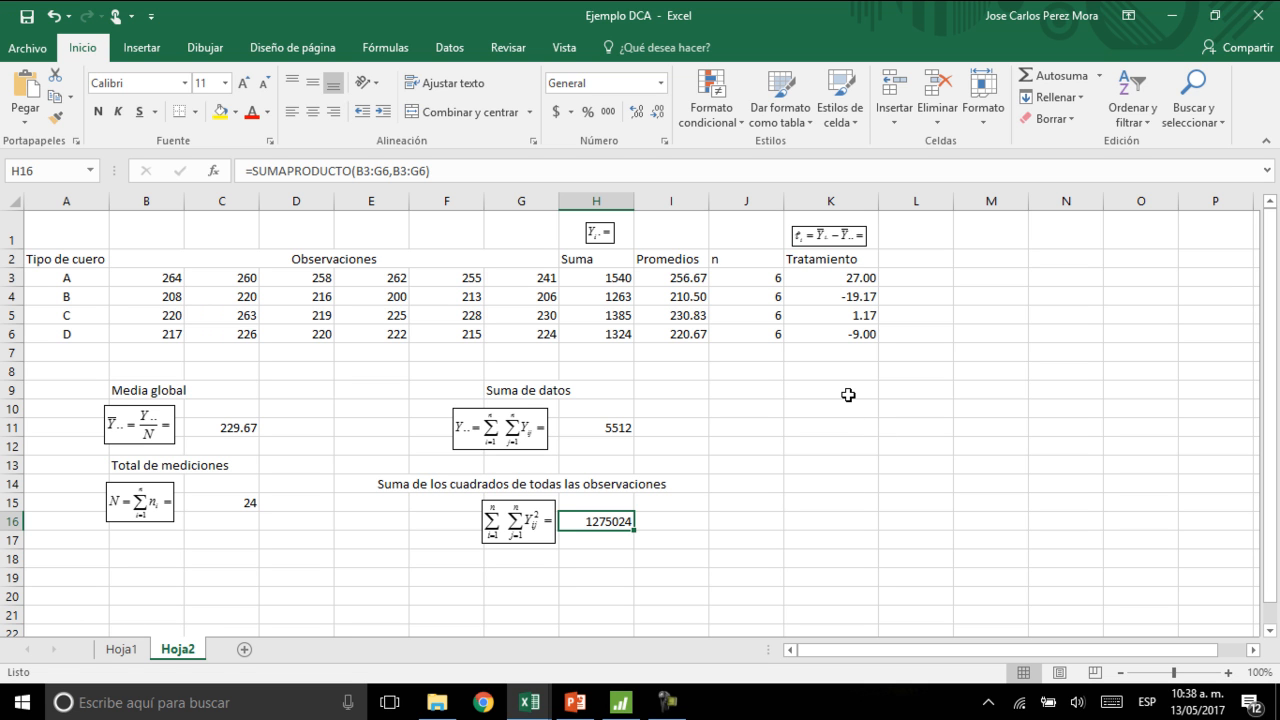
Step: Check the Tabla ANOVA slide in PowerPoint, return to Excel, and enter the labels SCtrat=, SCe= and SCt= in K10:K12
{"action": "key", "text": "alt+Tab"}
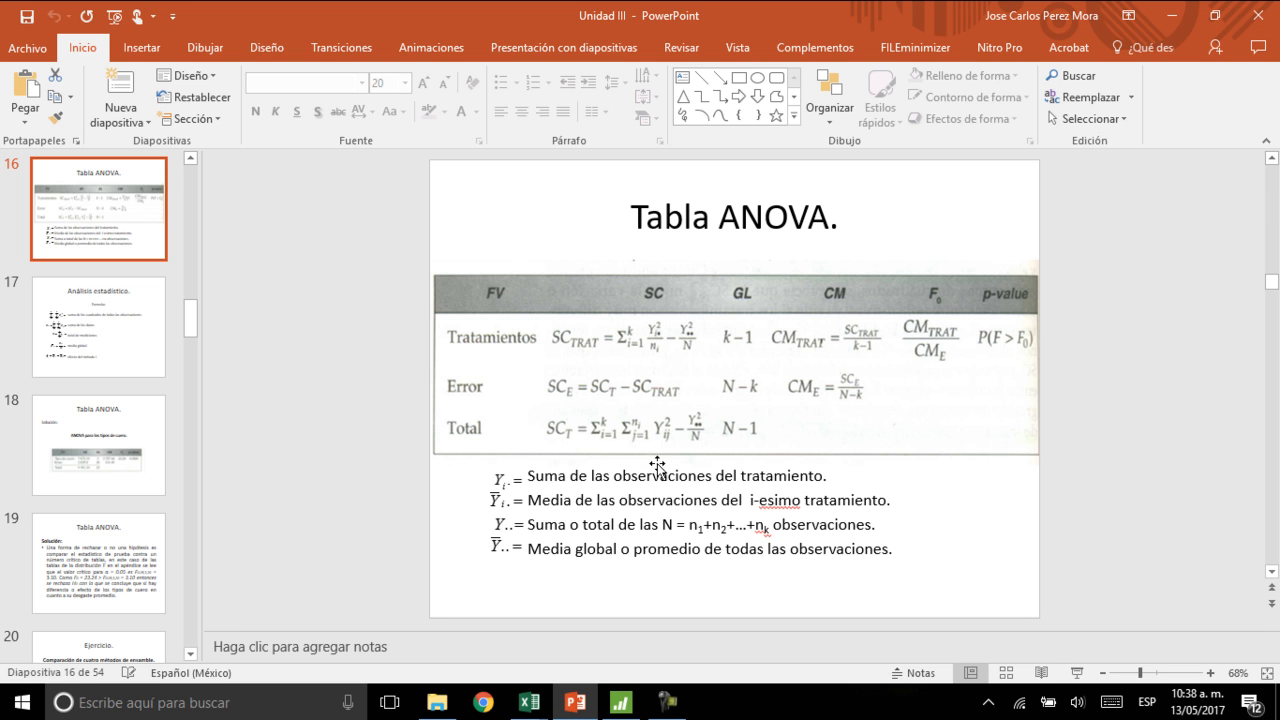
{"action": "key", "text": "alt+Tab"}
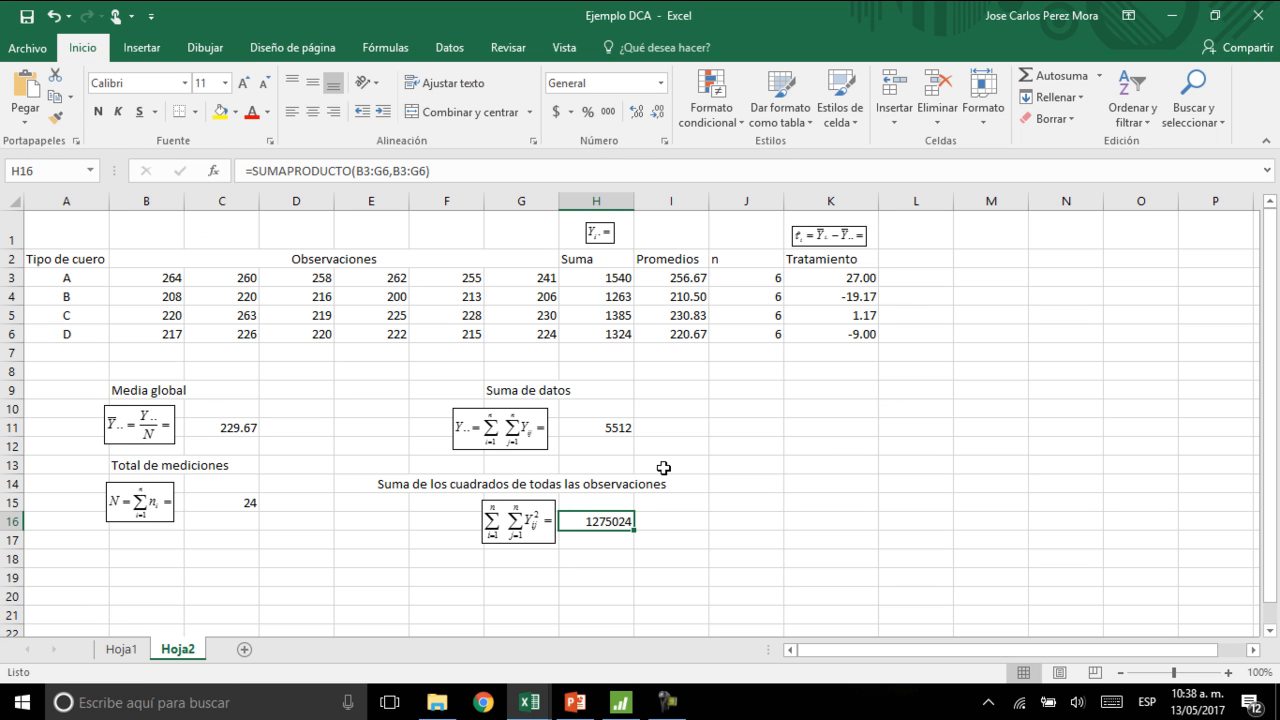
{"action": "left_click", "coordinate": [831, 410]}
{"action": "type", "text": "SCtrat= SCe= SCt="}
{"action": "key", "text": "Right"}
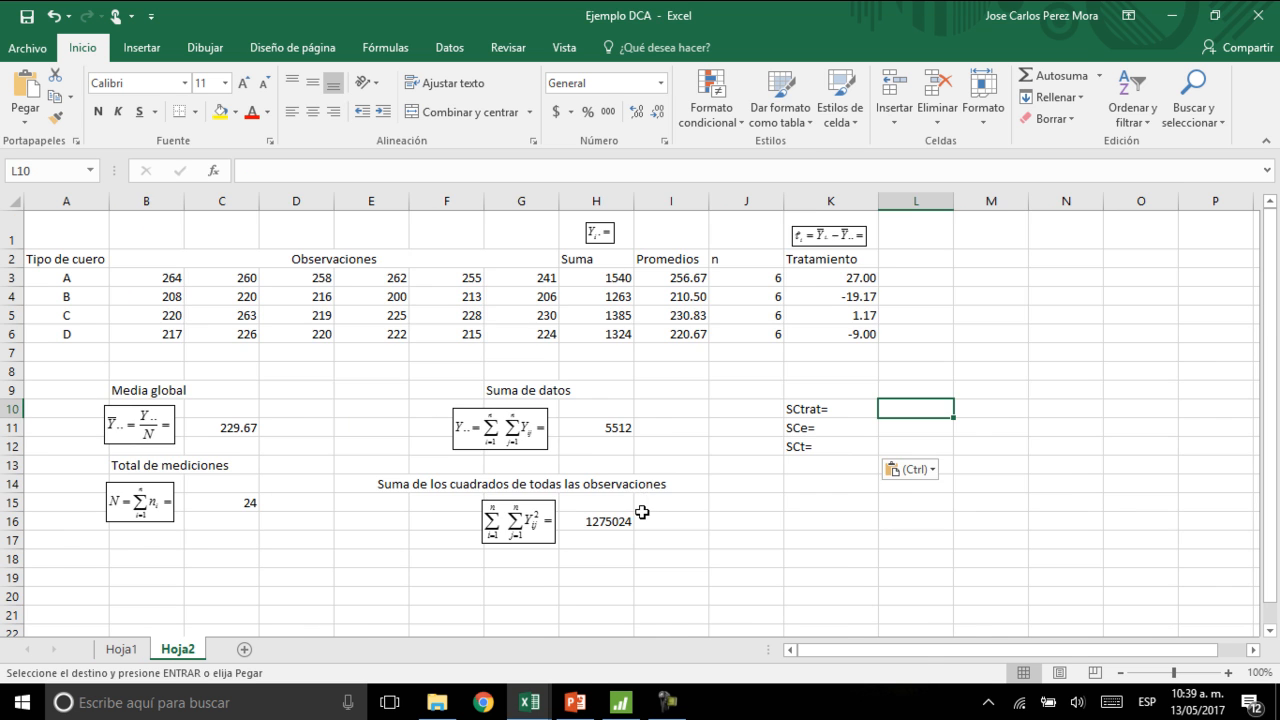
Step: Check the SCTRAT formula on PowerPoint's Tabla ANOVA slide, return to Excel, and start the L10 formula with =((H3*H3
{"action": "key", "text": "alt+Tab"}
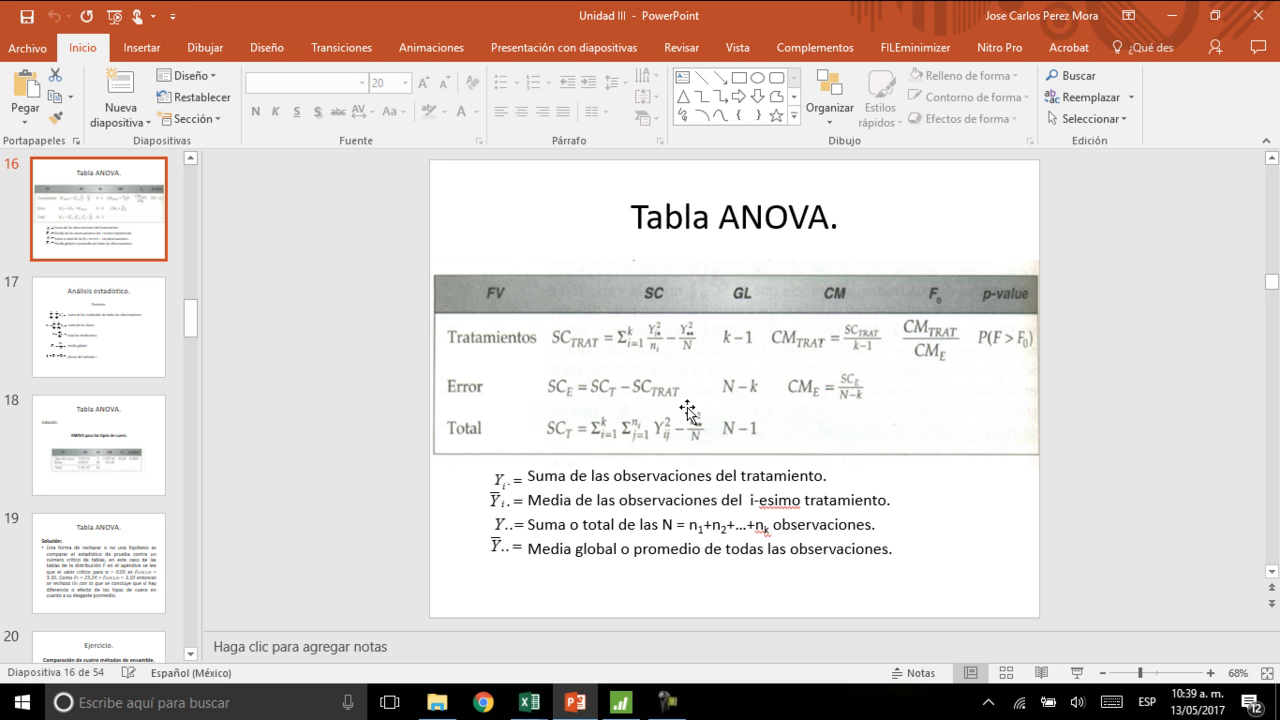
{"action": "key", "text": "alt+Tab"}
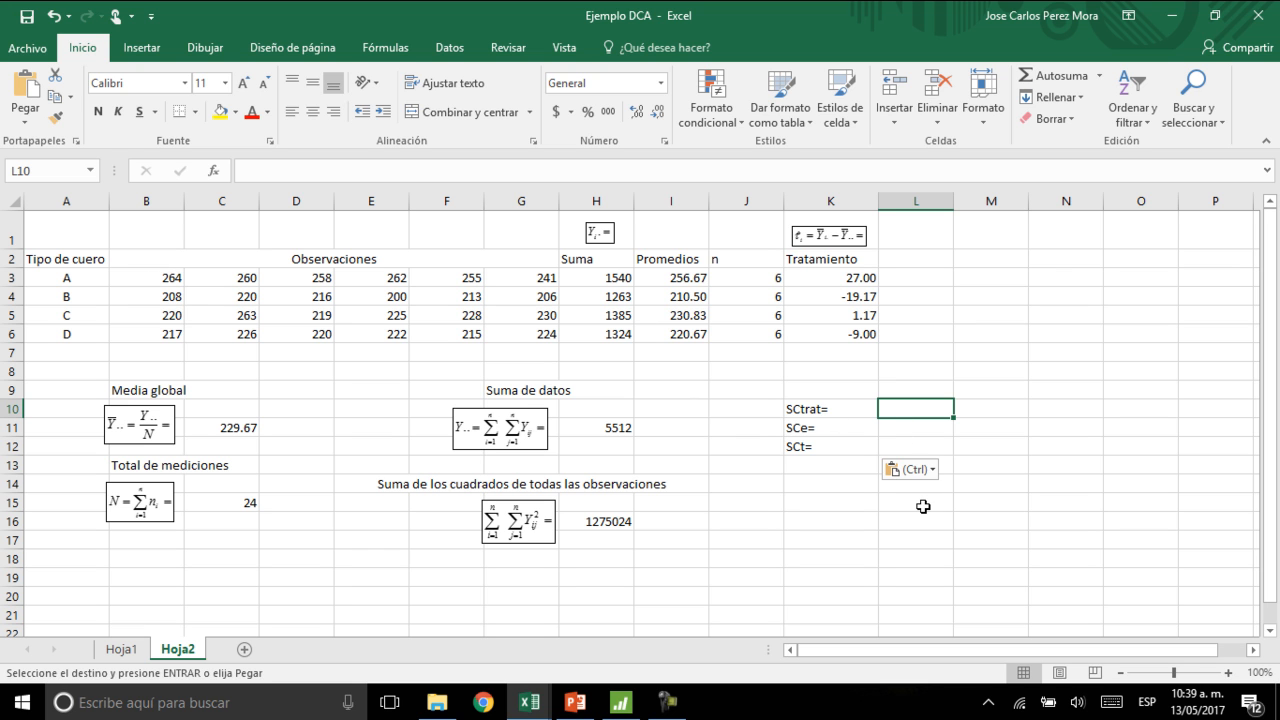
{"action": "type", "text": "="}
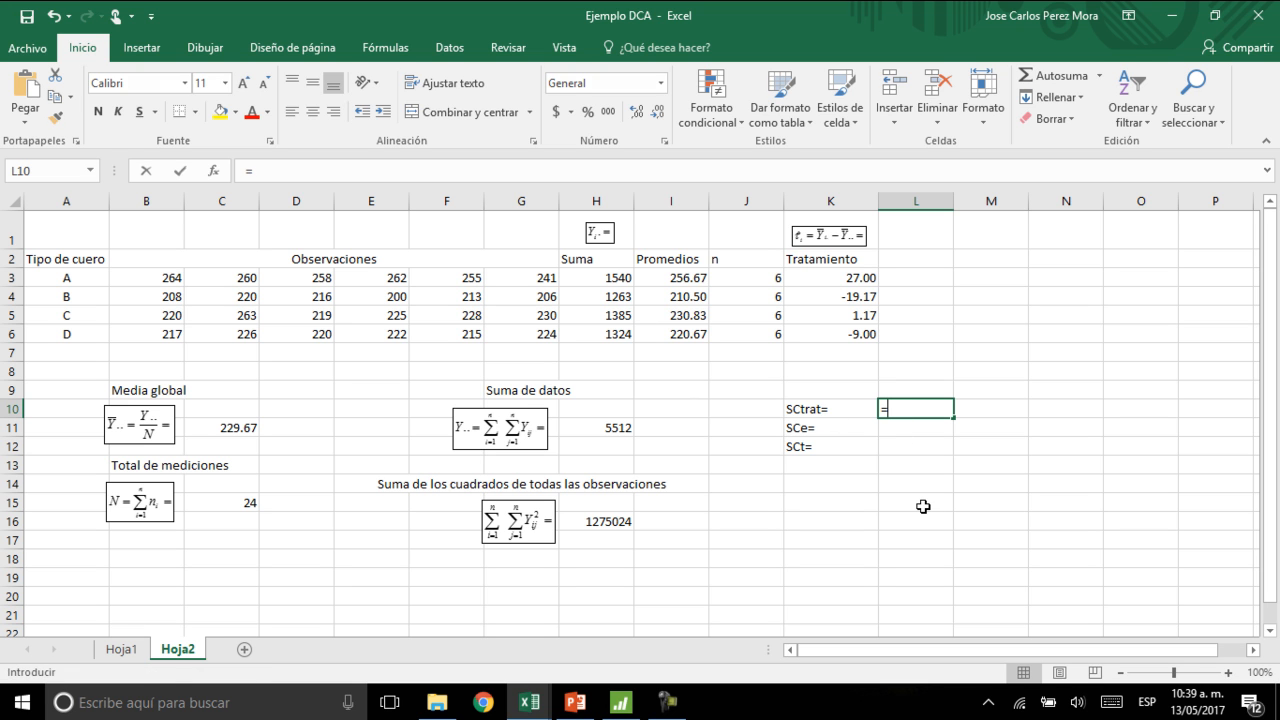
{"action": "type", "text": "(("}
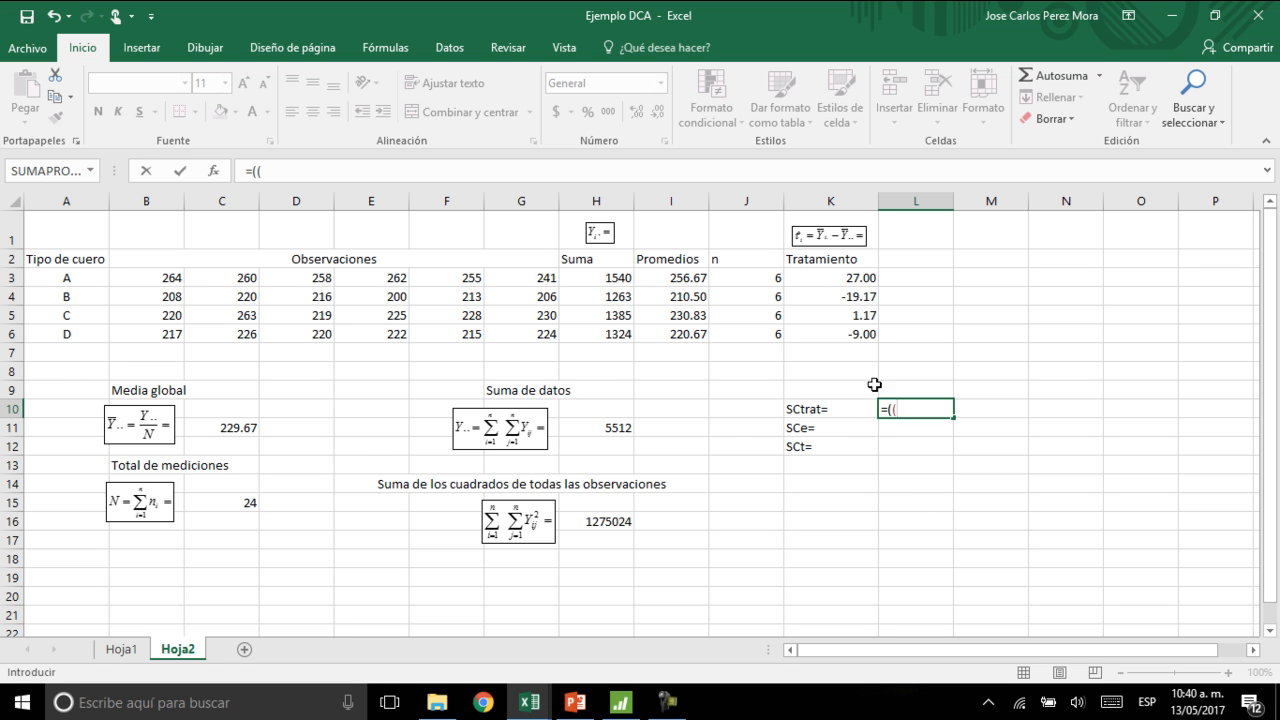
{"action": "left_click", "coordinate": [607, 281]}
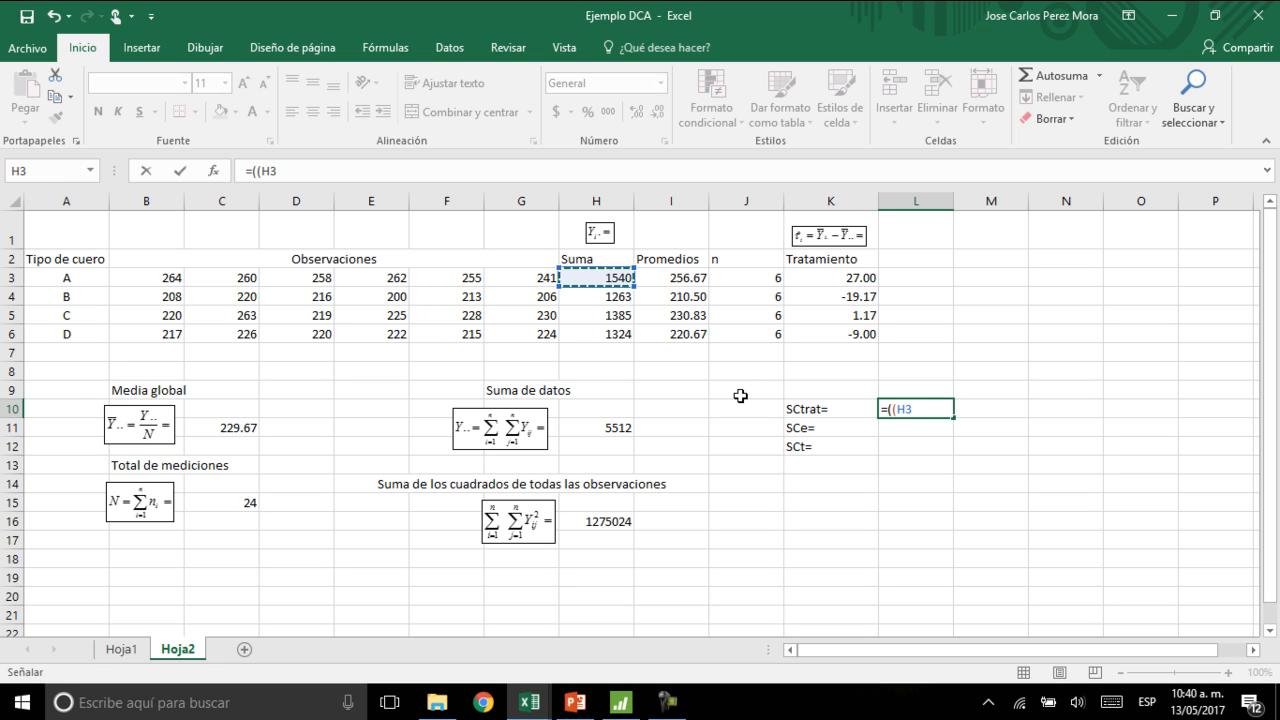
{"action": "type", "text": "*"}
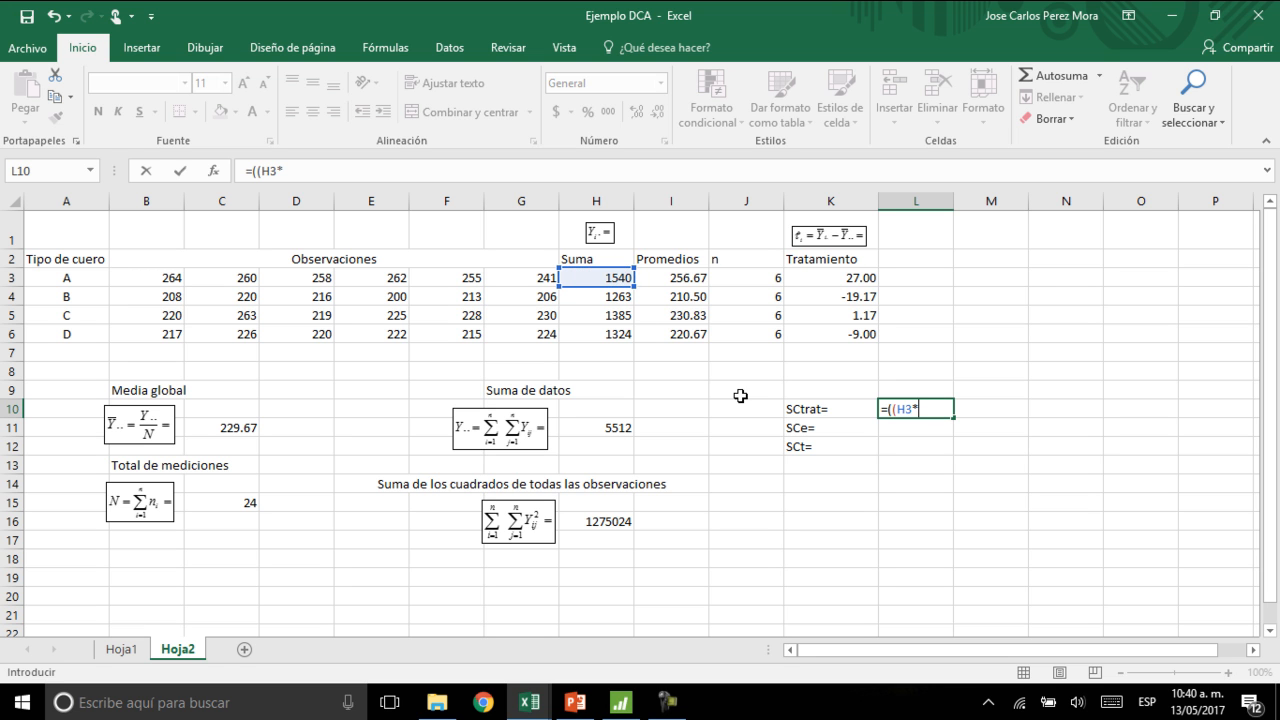
{"action": "left_click", "coordinate": [617, 284]}
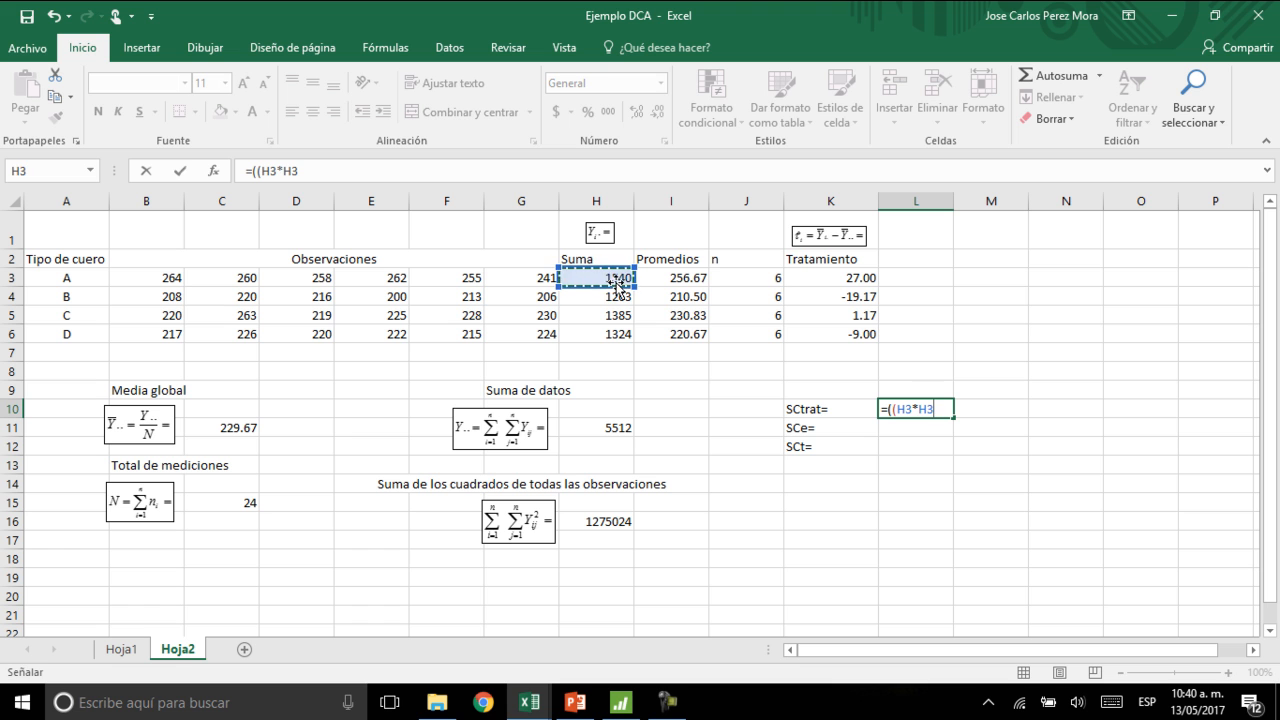
Step: Extend the SCtrat formula in L10 with the squared sums of leather types B and C, +H4*H4+H5*H5
{"action": "type", "text": "+"}
{"action": "left_click", "coordinate": [600, 297]}
{"action": "type", "text": "*+"}
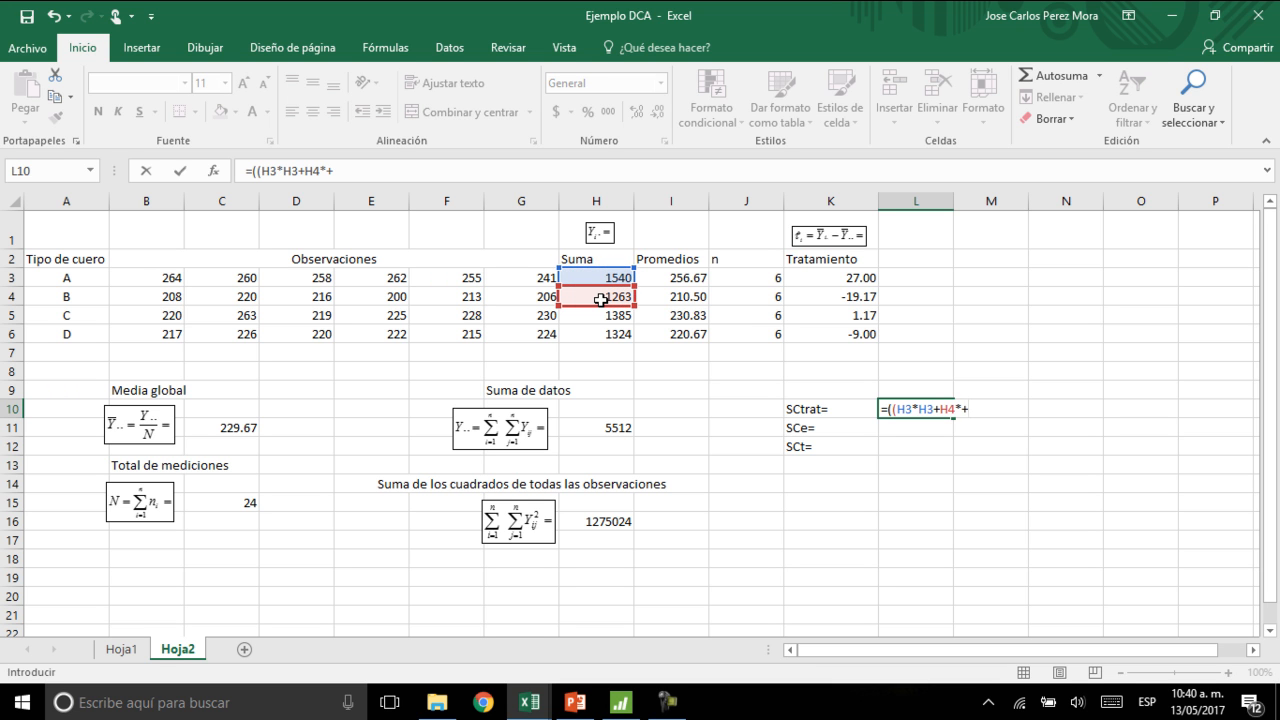
{"action": "key", "text": "BackSpace"}
{"action": "left_click", "coordinate": [600, 297]}
{"action": "type", "text": "+"}
{"action": "left_click", "coordinate": [616, 316]}
{"action": "type", "text": "*"}
{"action": "left_click", "coordinate": [616, 316]}
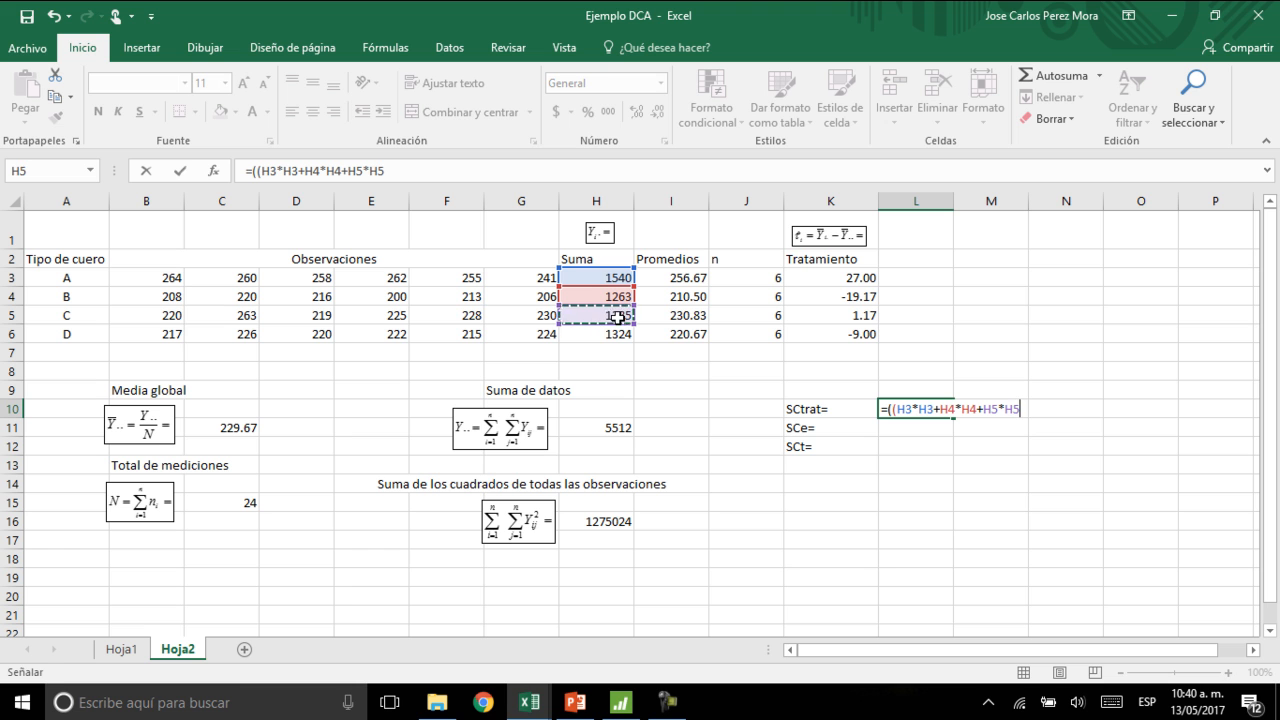
Step: Add +H6*H6 to the SCtrat formula in L10 and divide the sum of squares by 6
{"action": "type", "text": "+"}
{"action": "left_click", "coordinate": [619, 335]}
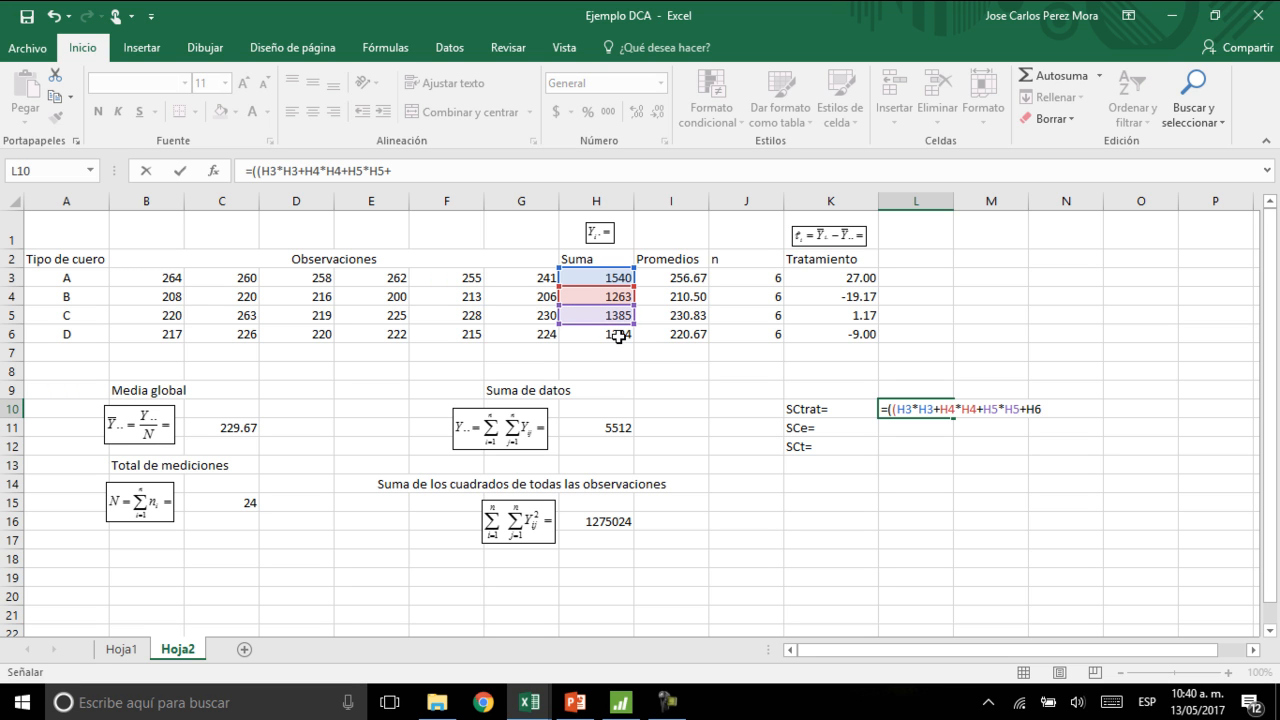
{"action": "type", "text": "*"}
{"action": "left_click", "coordinate": [619, 336]}
{"action": "type", "text": ")/6"}
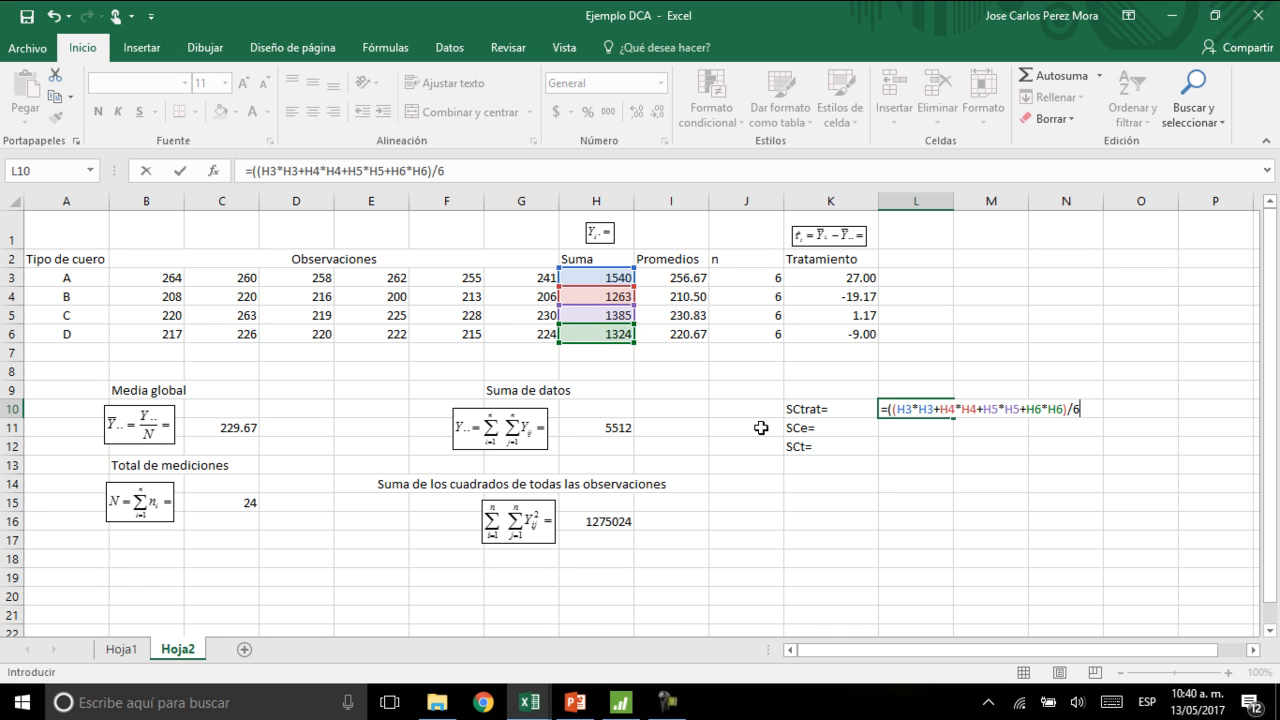
Step: Compare the L10 formula with SCTRAT on PowerPoint's Tabla ANOVA slide and close its outer parenthesis back in Excel
{"action": "key", "text": "alt+Tab"}
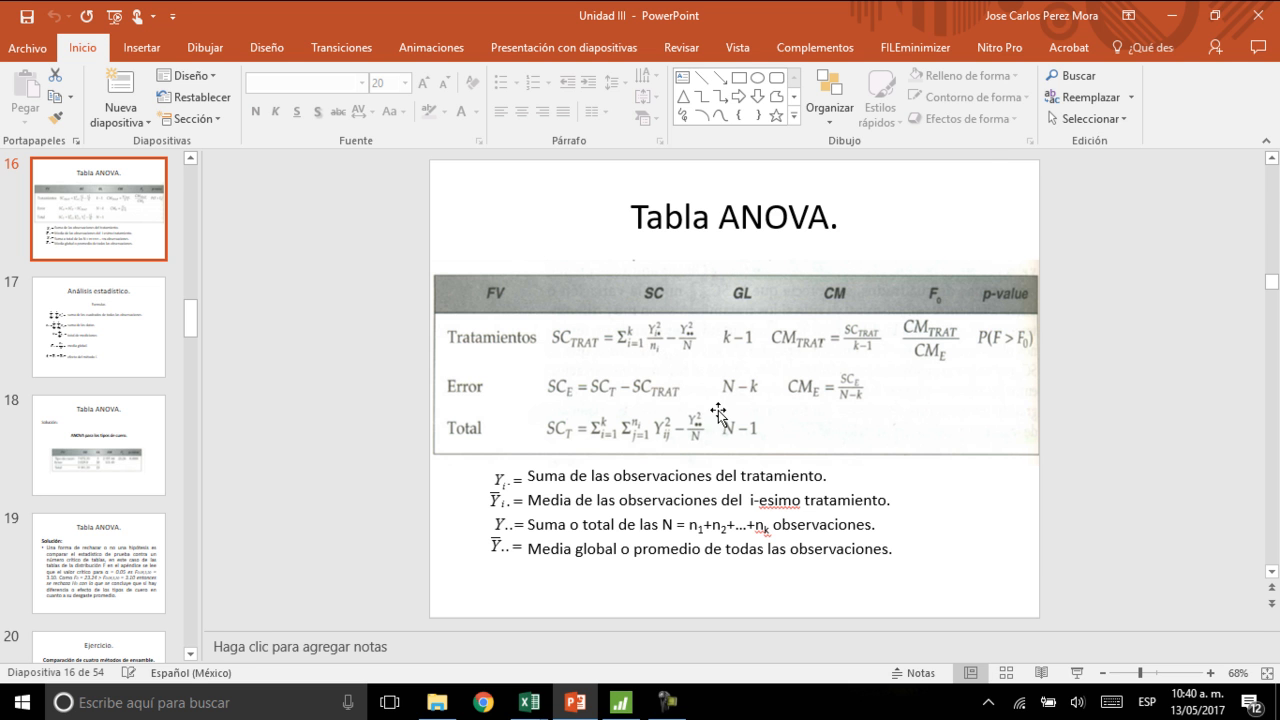
{"action": "key", "text": "alt+Tab"}
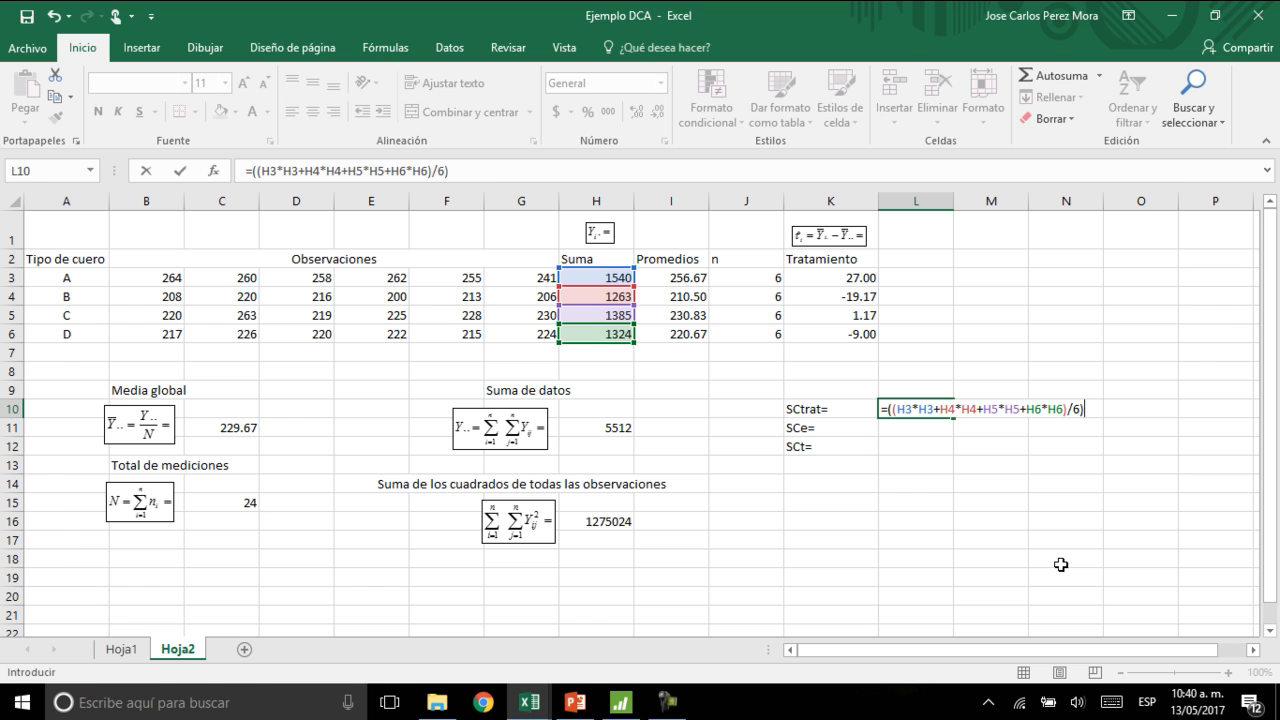
{"action": "key", "text": "alt+Tab"}
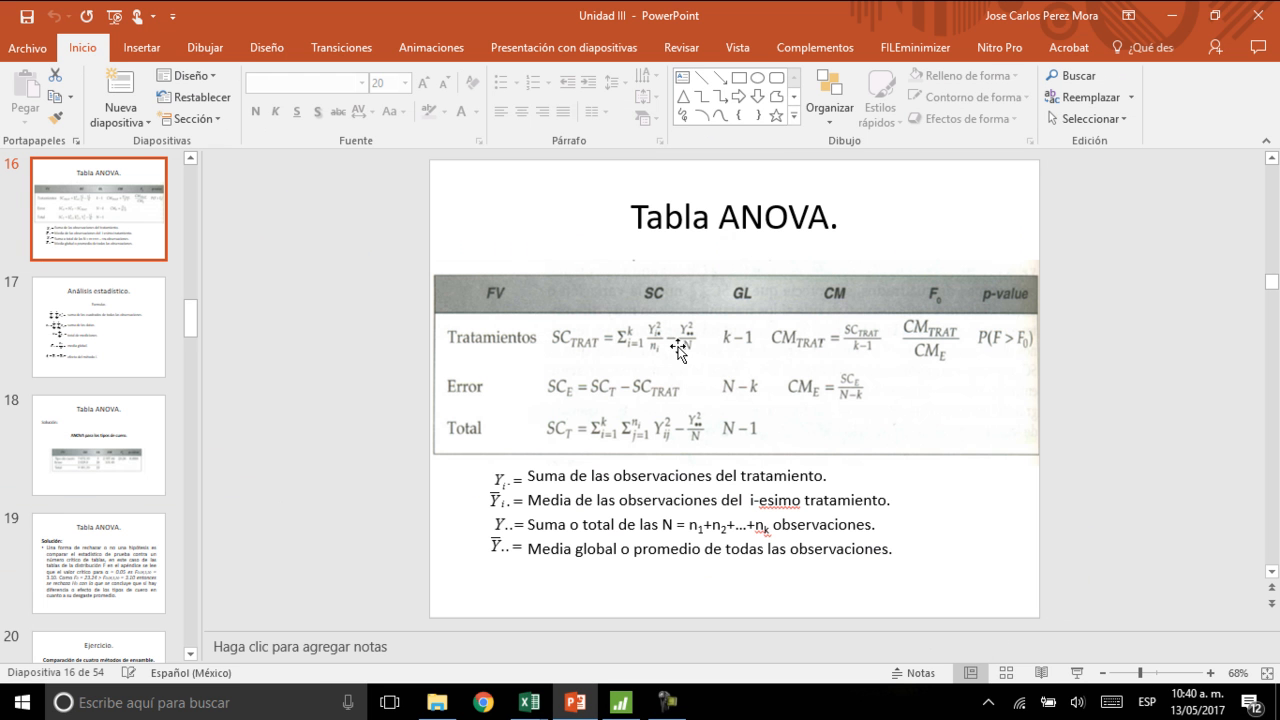
{"action": "key", "text": "alt+Tab"}
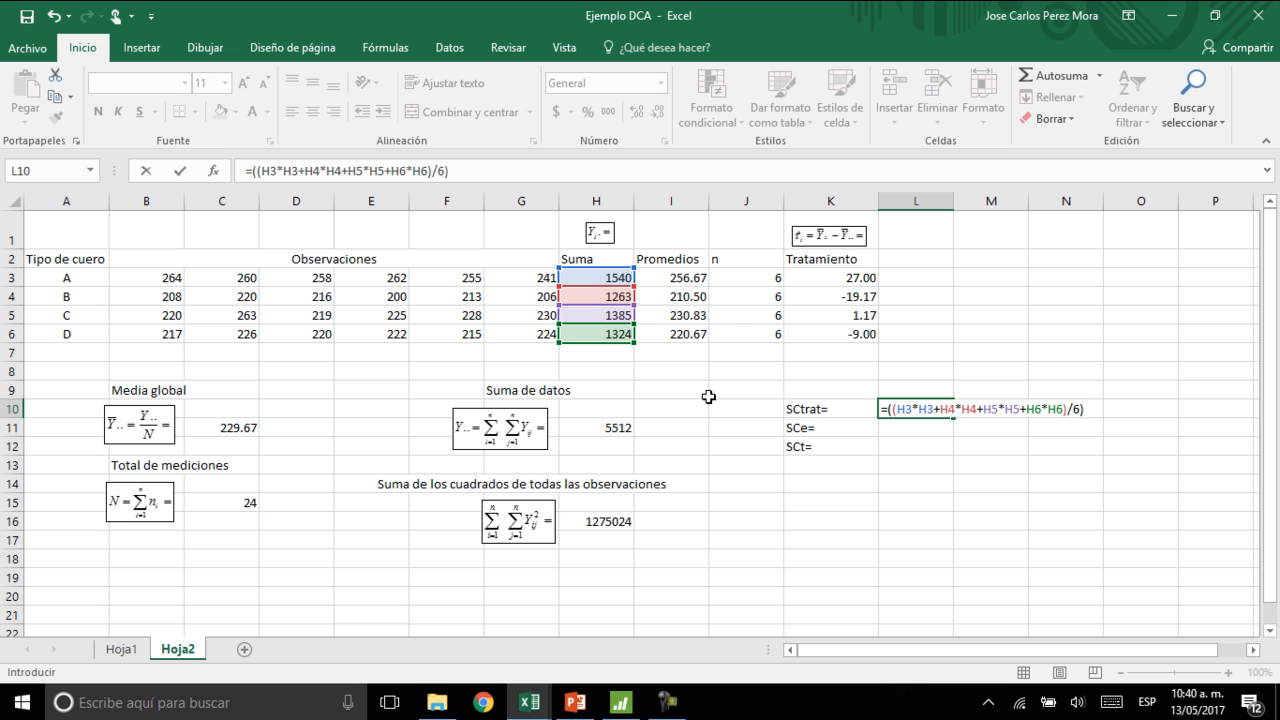
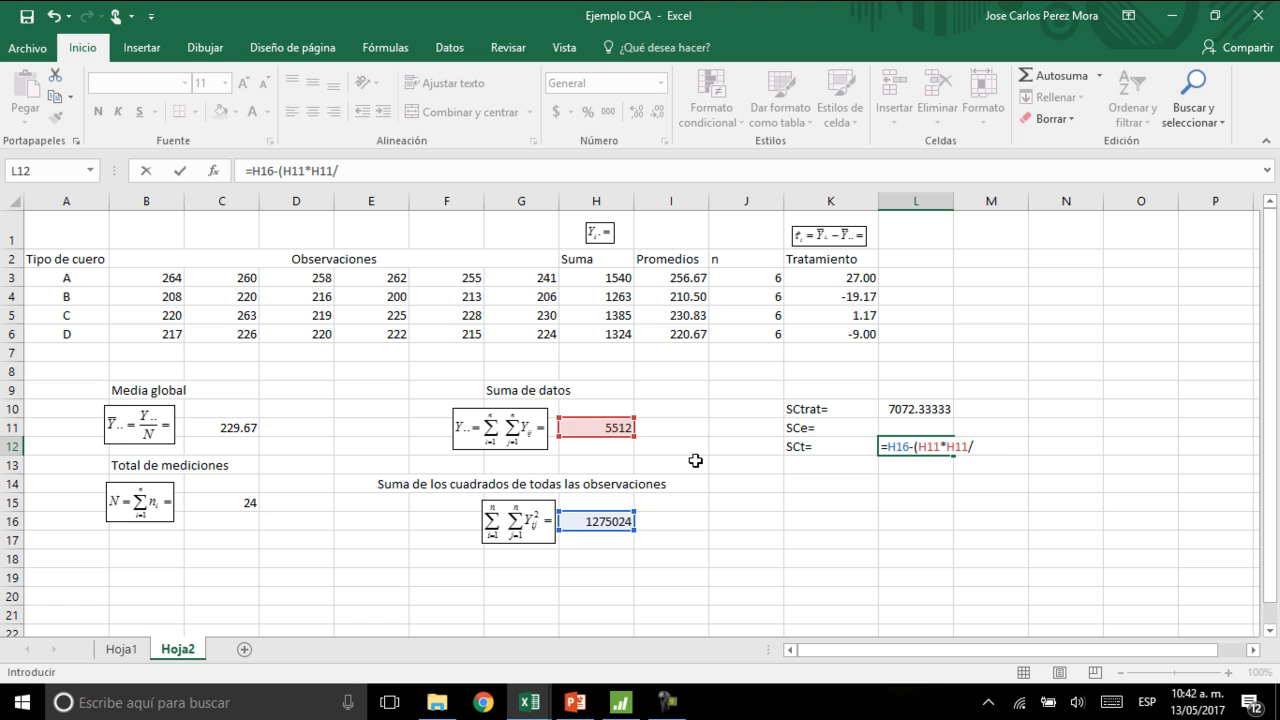
Step: Complete the SCt formula in L12 as =H16-(H11*H11/C15) and calculate SCe in L11 with =L12-L10
{"action": "left_click", "coordinate": [222, 497]}
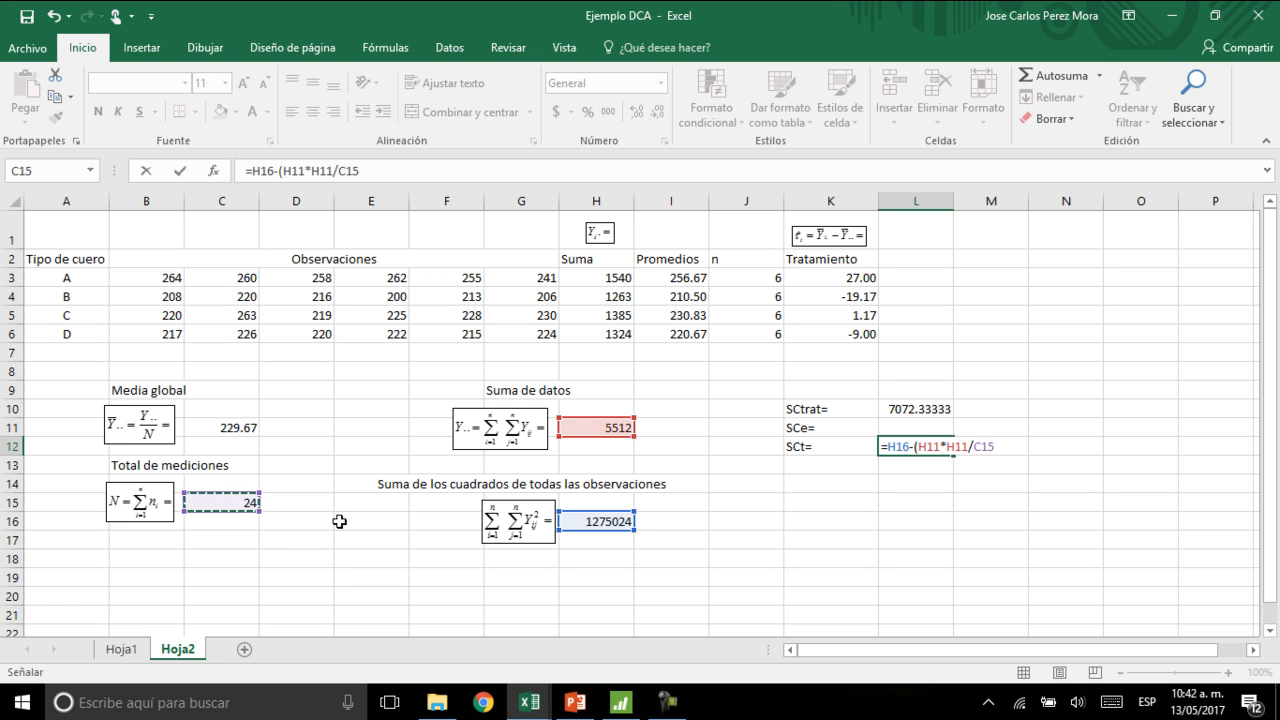
{"action": "key", "text": "Return"}
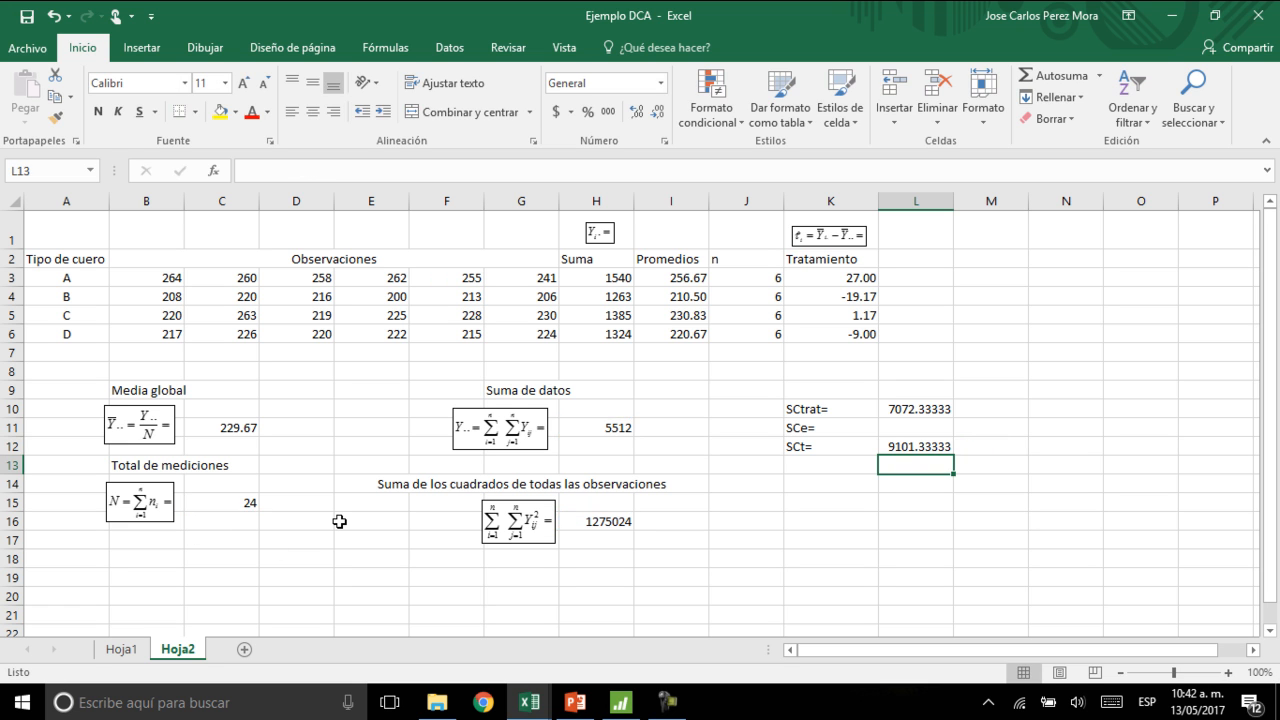
{"action": "left_click", "coordinate": [938, 426]}
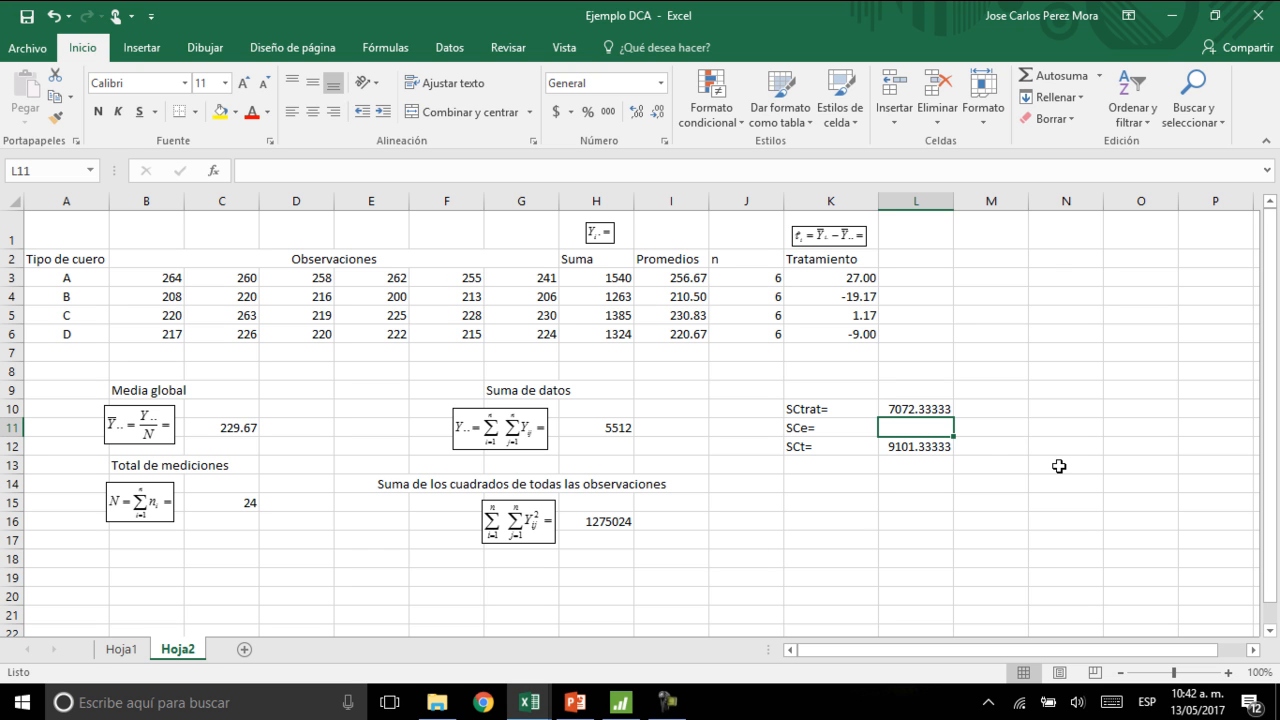
{"action": "type", "text": "="}
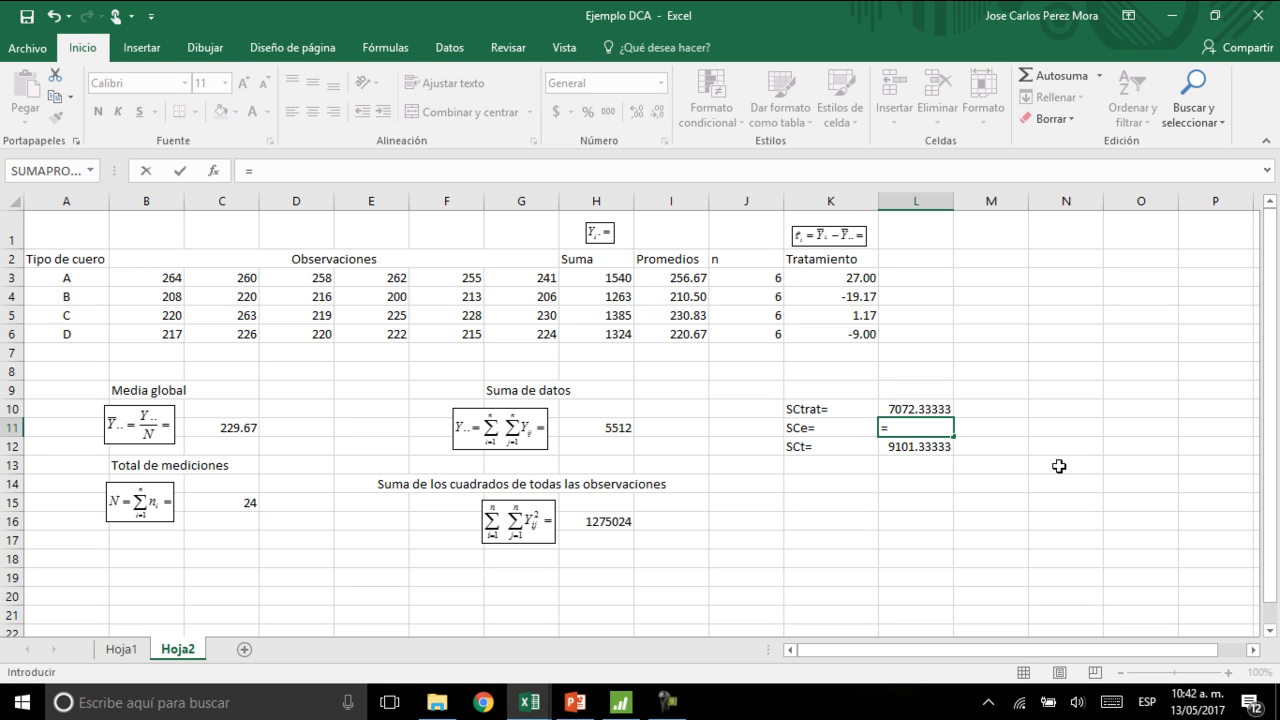
{"action": "key", "text": "Down"}
{"action": "type", "text": "-"}
{"action": "key", "text": "Up"}
{"action": "key", "text": "Return"}
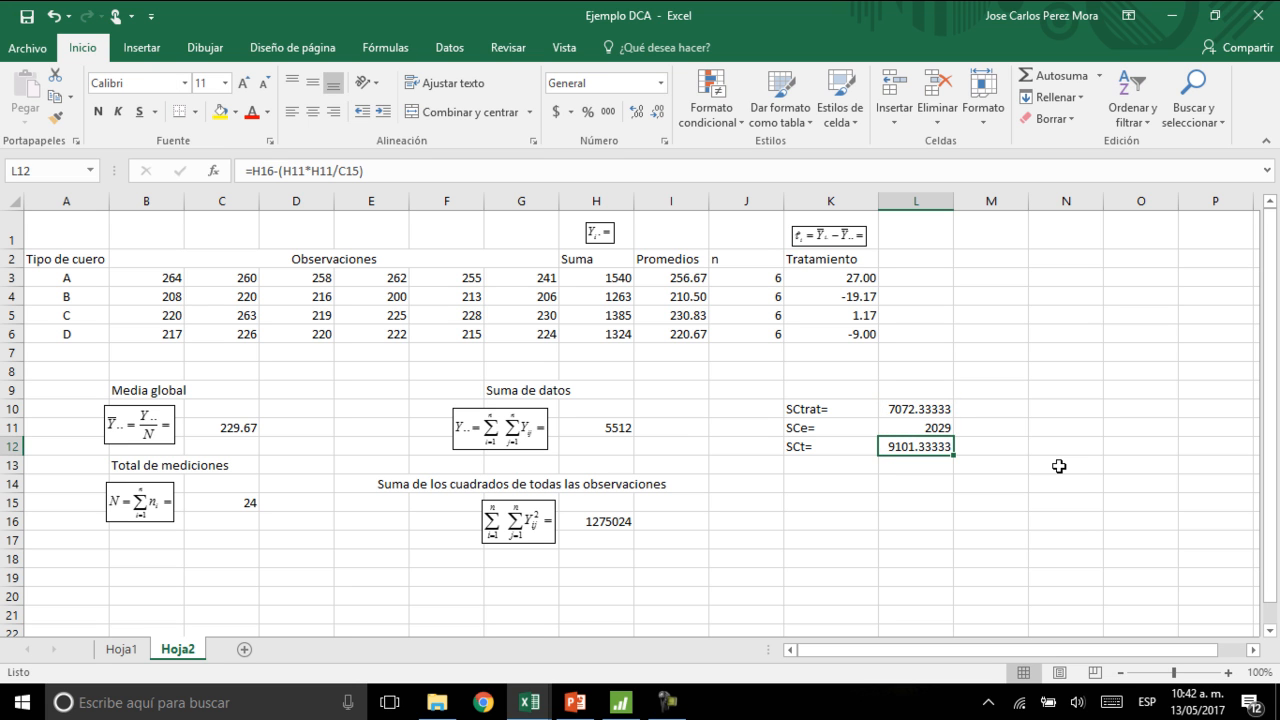
{"action": "key", "text": "Down"}
{"action": "key", "text": "Right"}
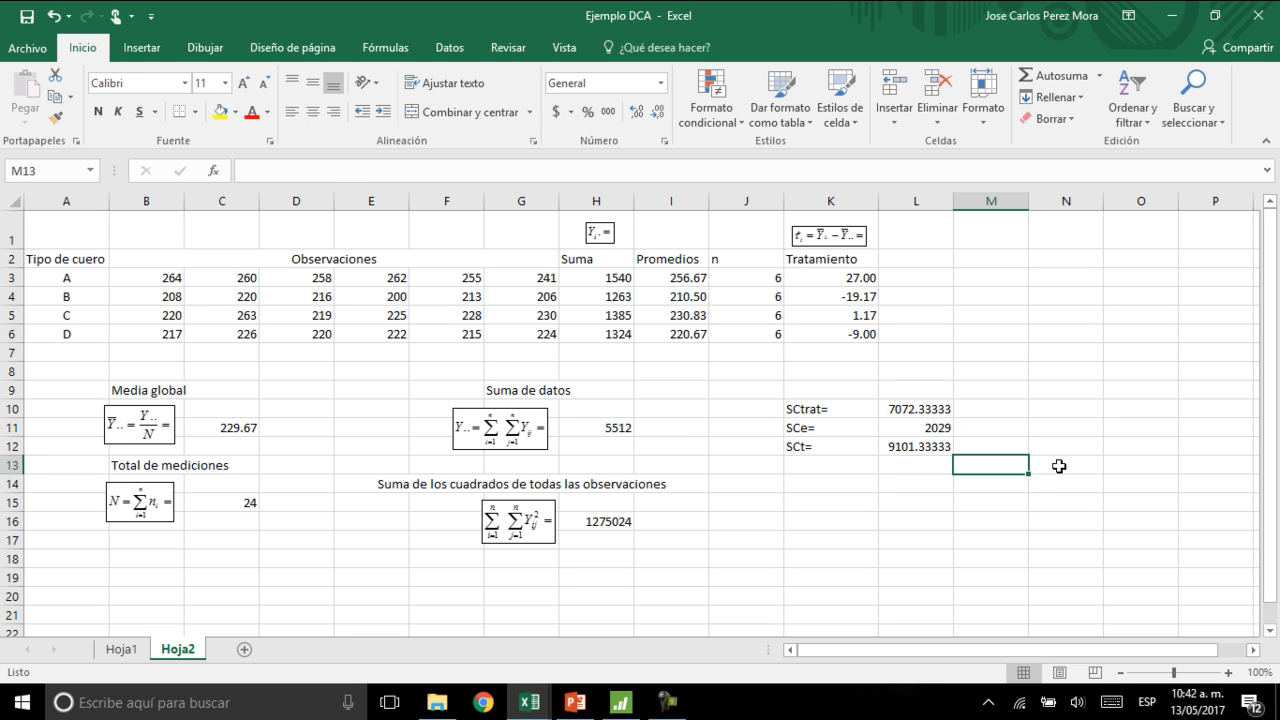
Step: Format the three sums of squares in L10:L12 to show two decimal places
{"action": "left_click_drag", "start_coordinate": [940, 410], "coordinate": [946, 448]}
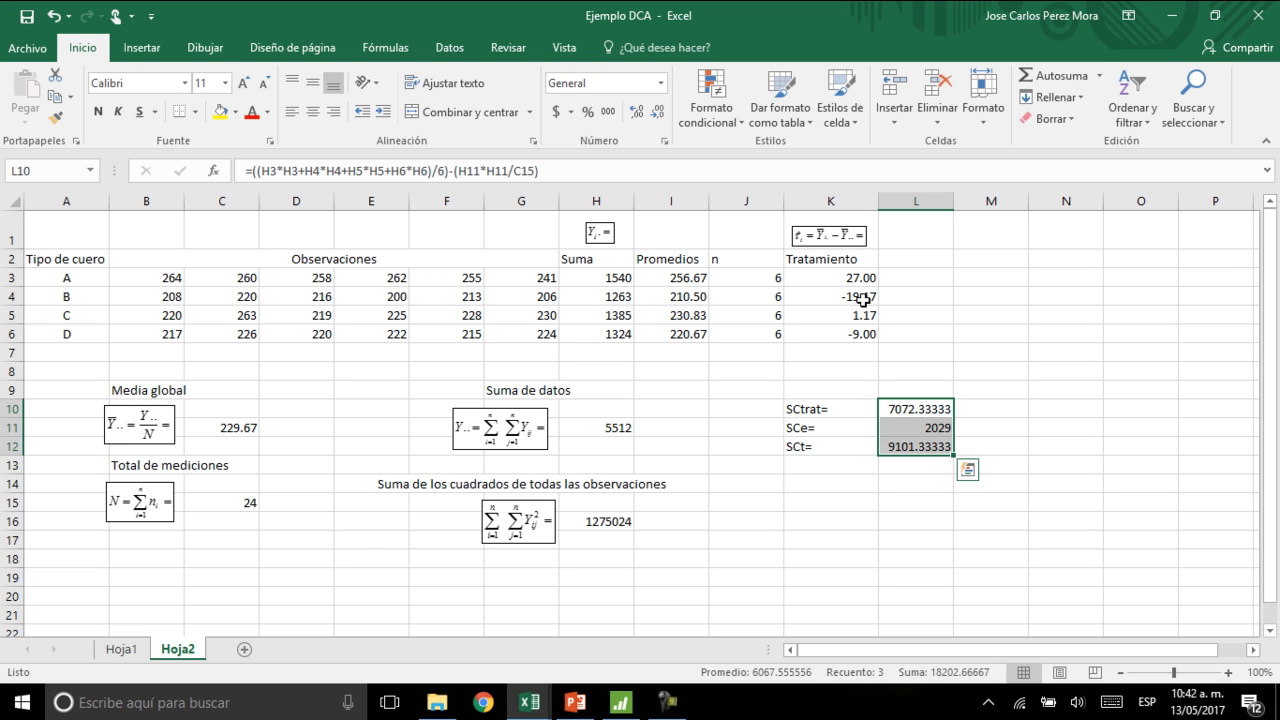
{"action": "left_click", "coordinate": [659, 115]}
{"action": "left_click", "coordinate": [660, 115]}
{"action": "left_click", "coordinate": [660, 115]}
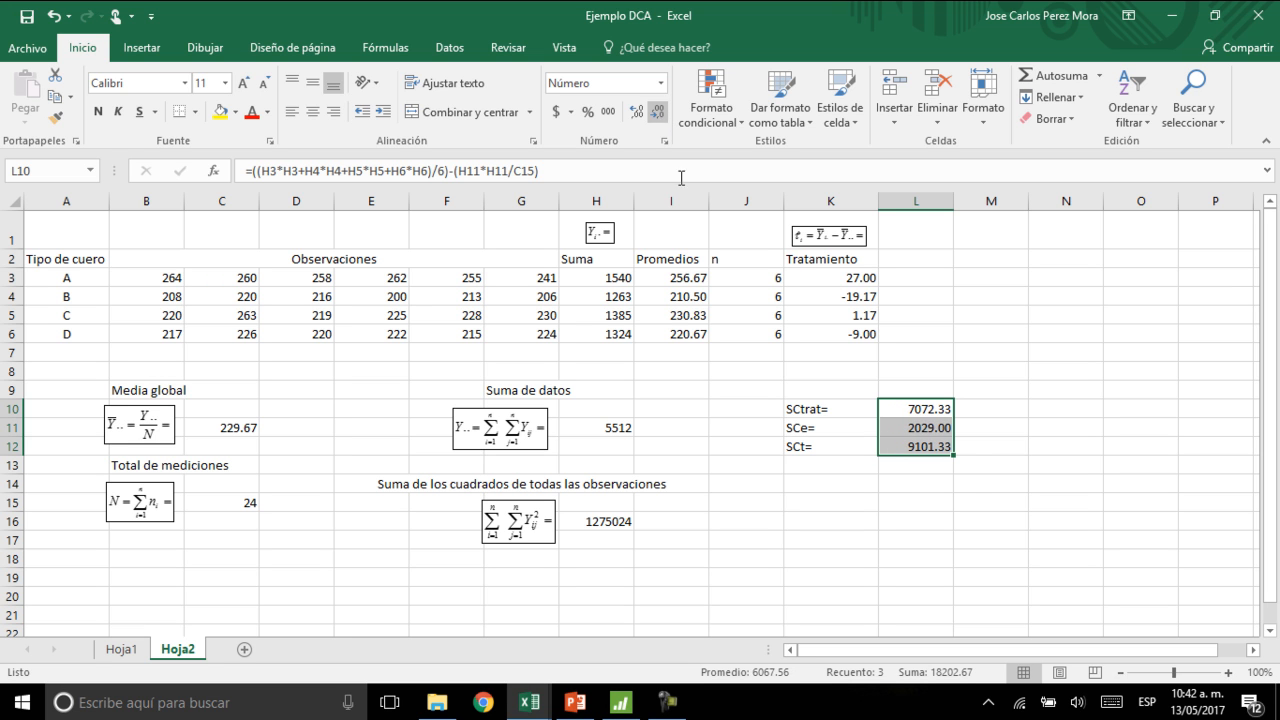
Step: Format the SCe value in L11 to show no decimal places
{"action": "left_click", "coordinate": [920, 426]}
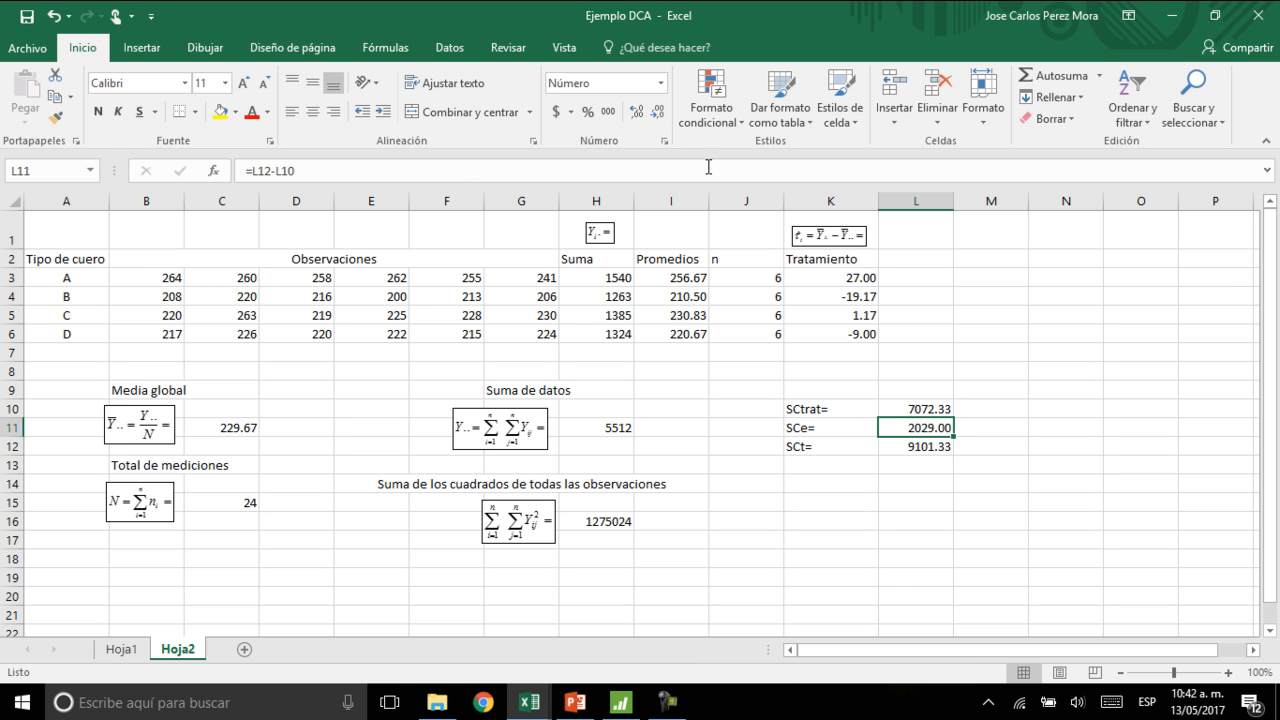
{"action": "left_click", "coordinate": [660, 115]}
{"action": "left_click", "coordinate": [660, 115]}
{"action": "left_click", "coordinate": [925, 409]}
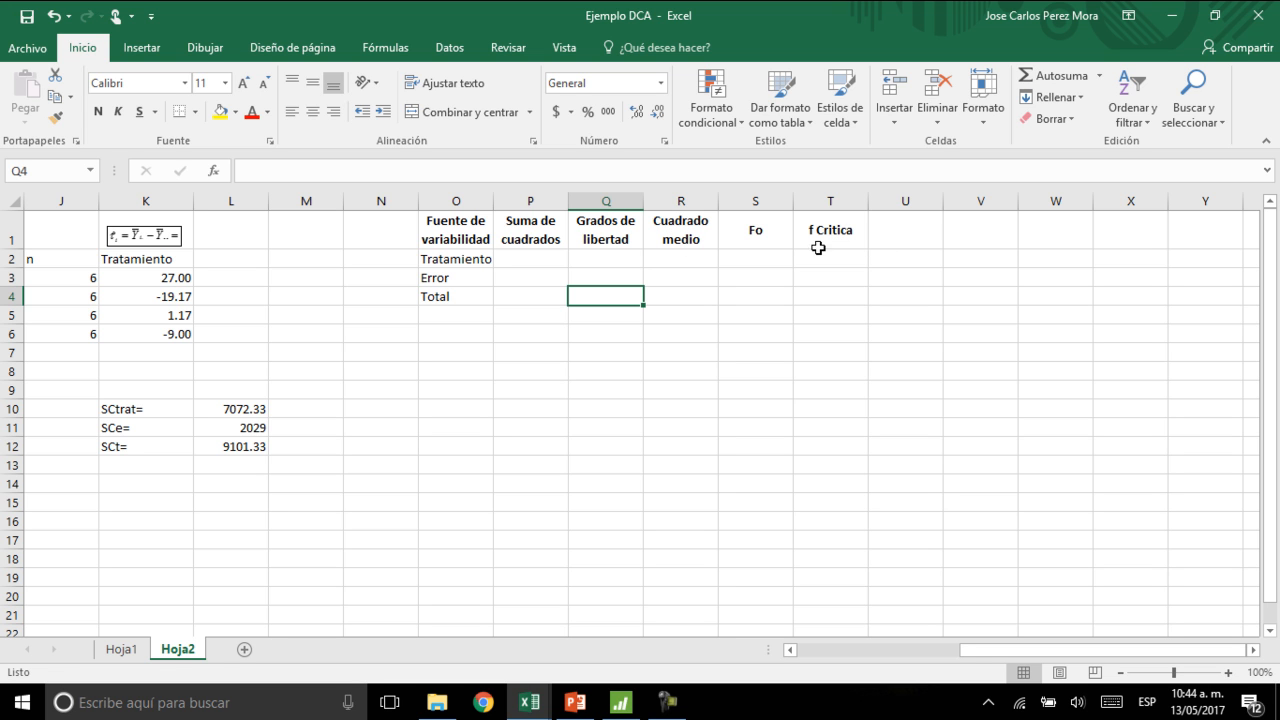
Step: Fill the Suma de cuadrados column by linking P2 to =L10, P3 to =L11 and P4 to =L12
{"action": "left_click", "coordinate": [550, 262]}
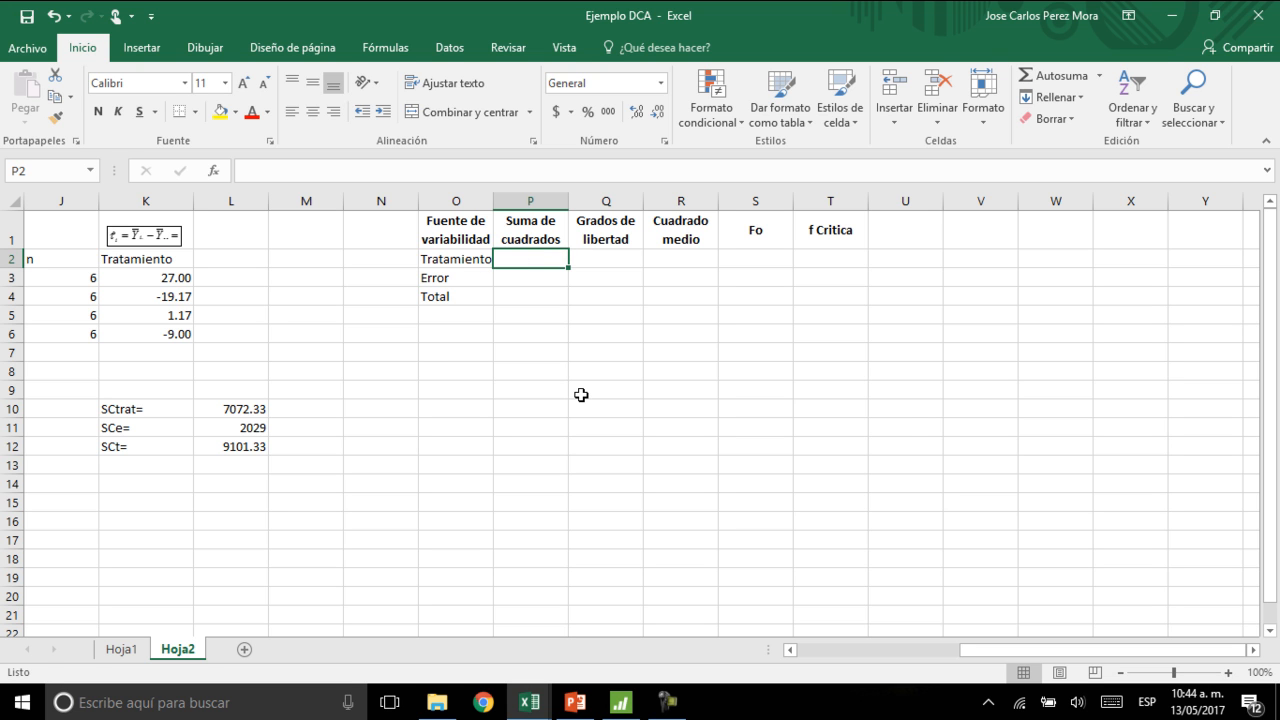
{"action": "type", "text": "="}
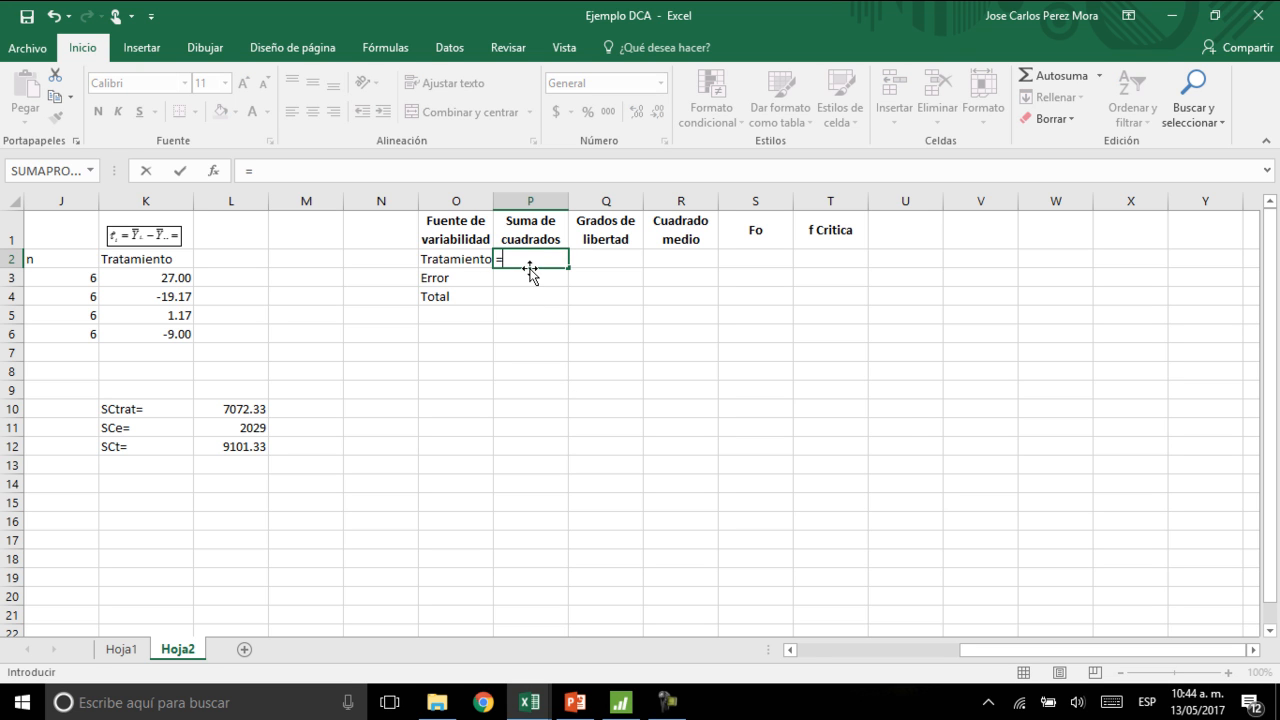
{"action": "left_click", "coordinate": [233, 412]}
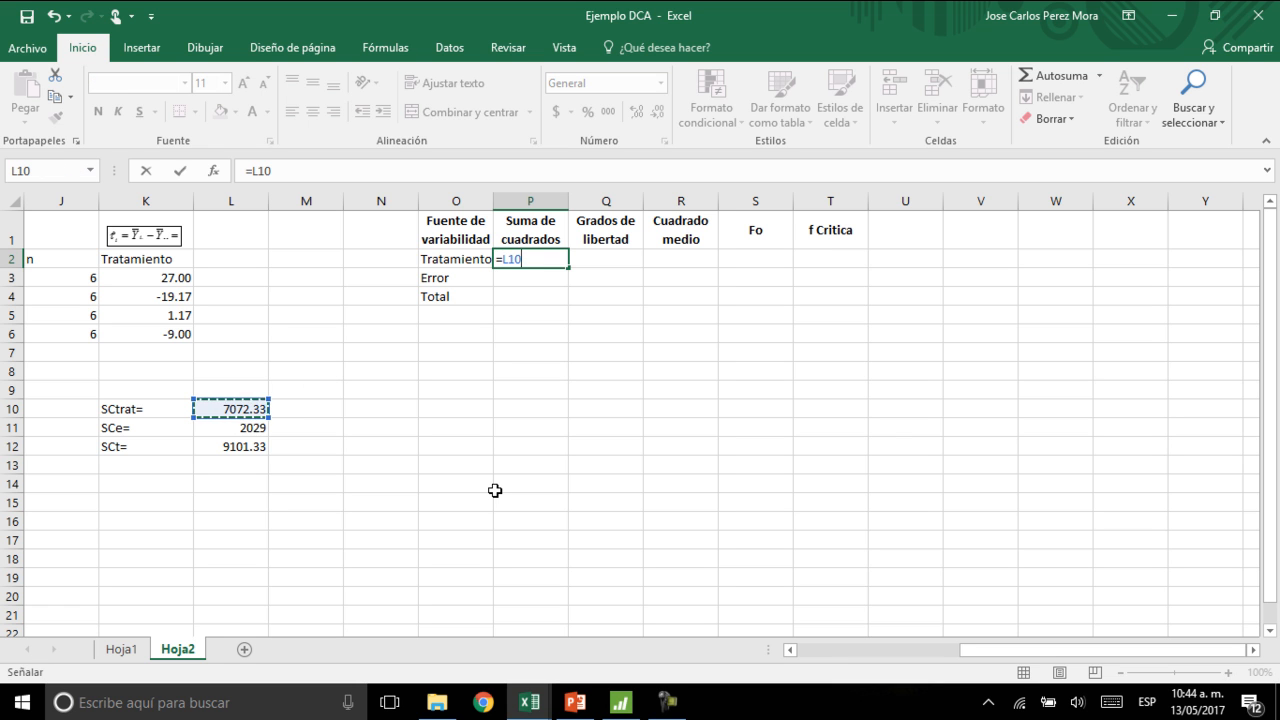
{"action": "key", "text": "Return"}
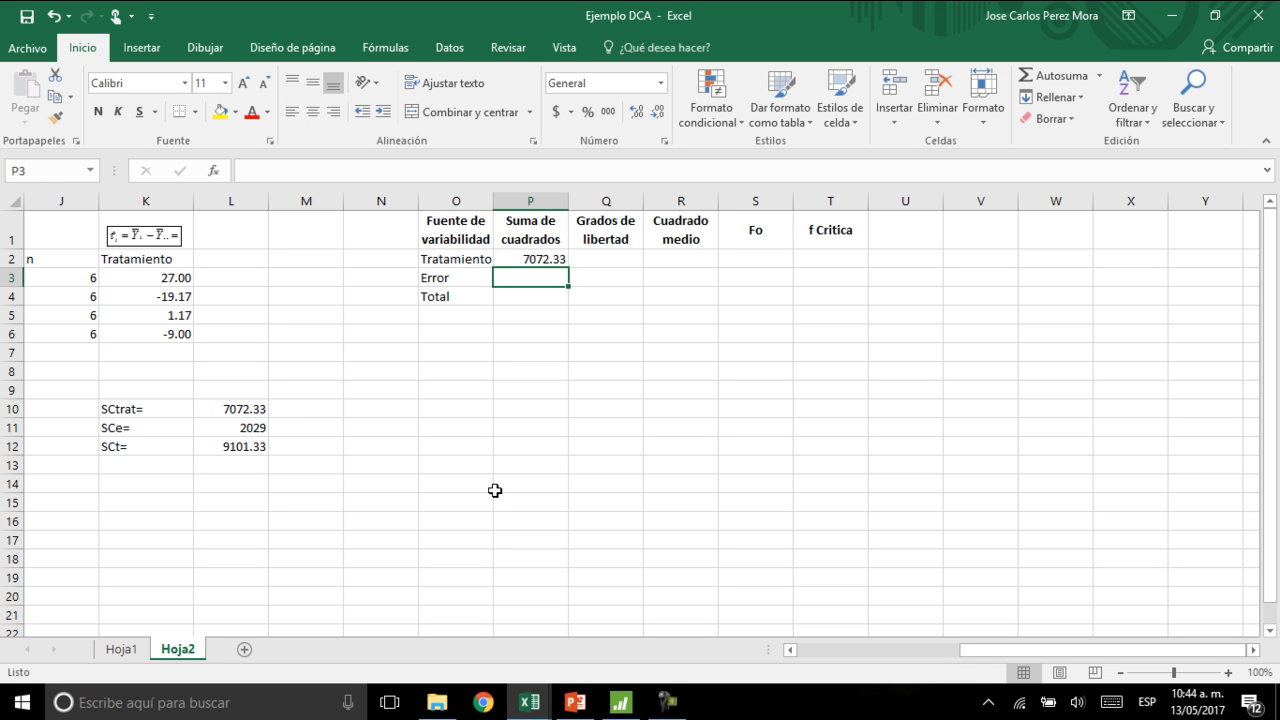
{"action": "type", "text": "="}
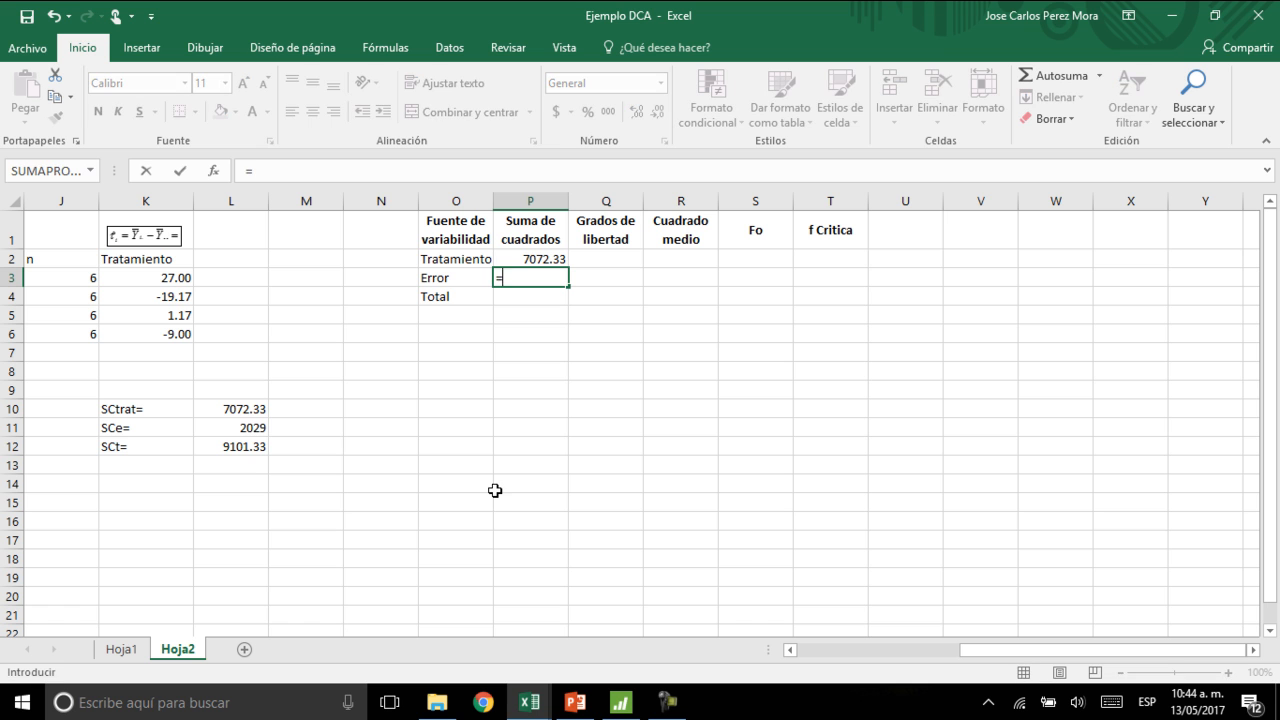
{"action": "left_click", "coordinate": [232, 430]}
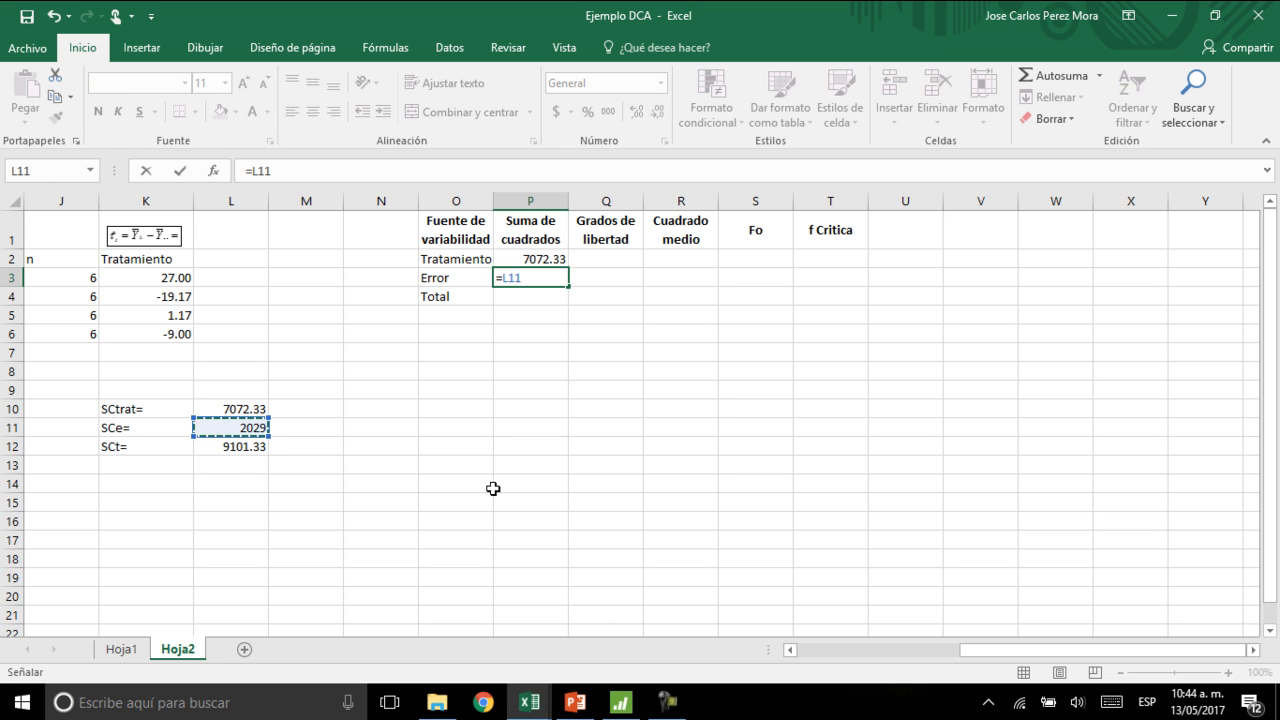
{"action": "key", "text": "Return"}
{"action": "type", "text": "="}
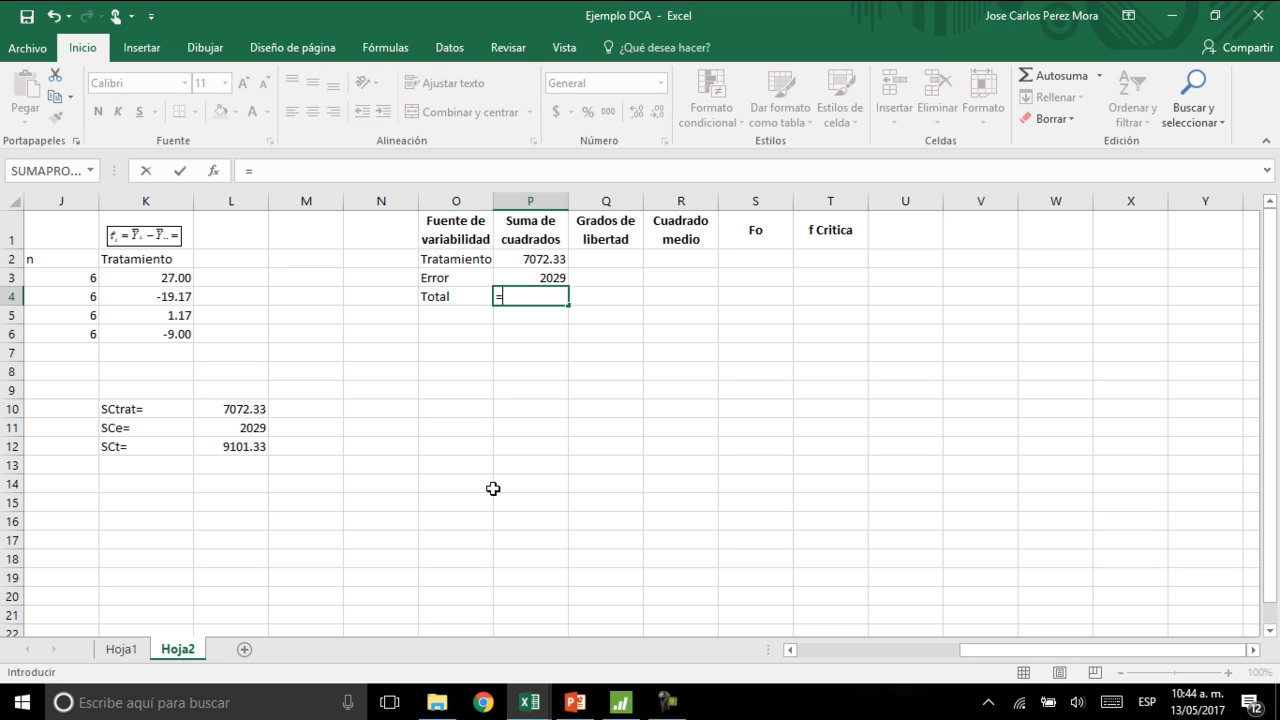
{"action": "left_click", "coordinate": [240, 447]}
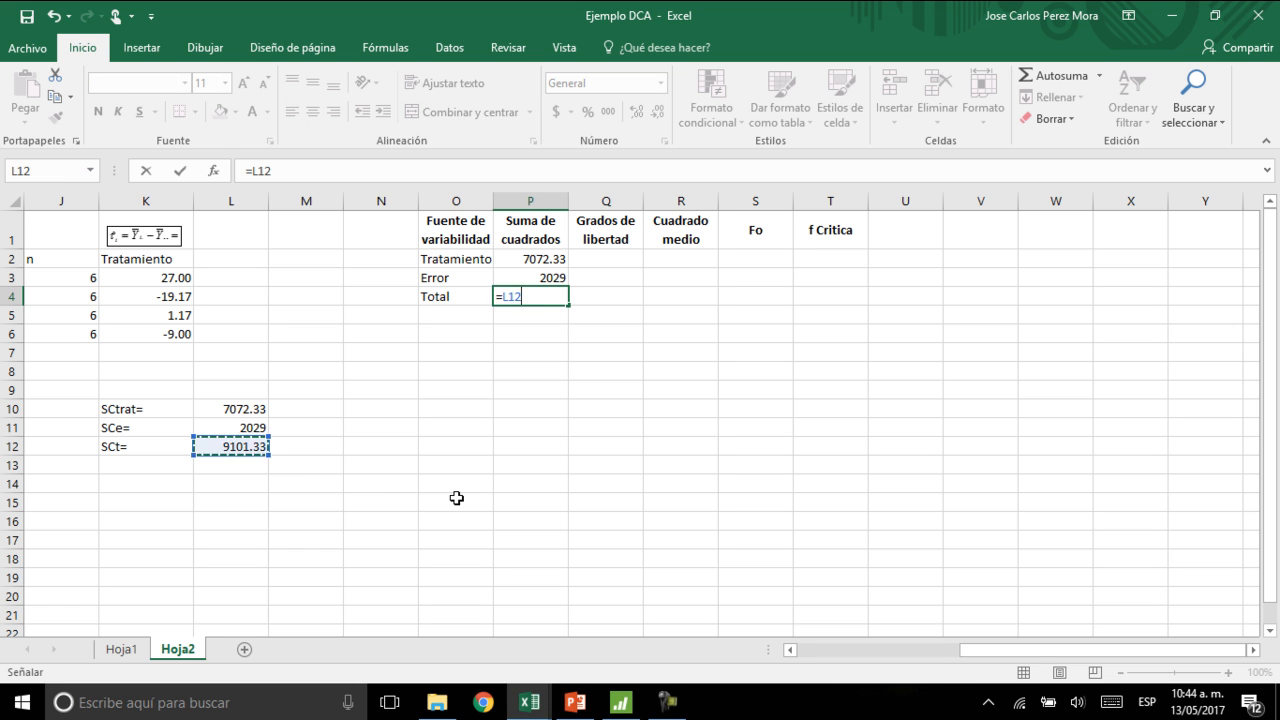
{"action": "key", "text": "Return"}
{"action": "key", "text": "Right"}
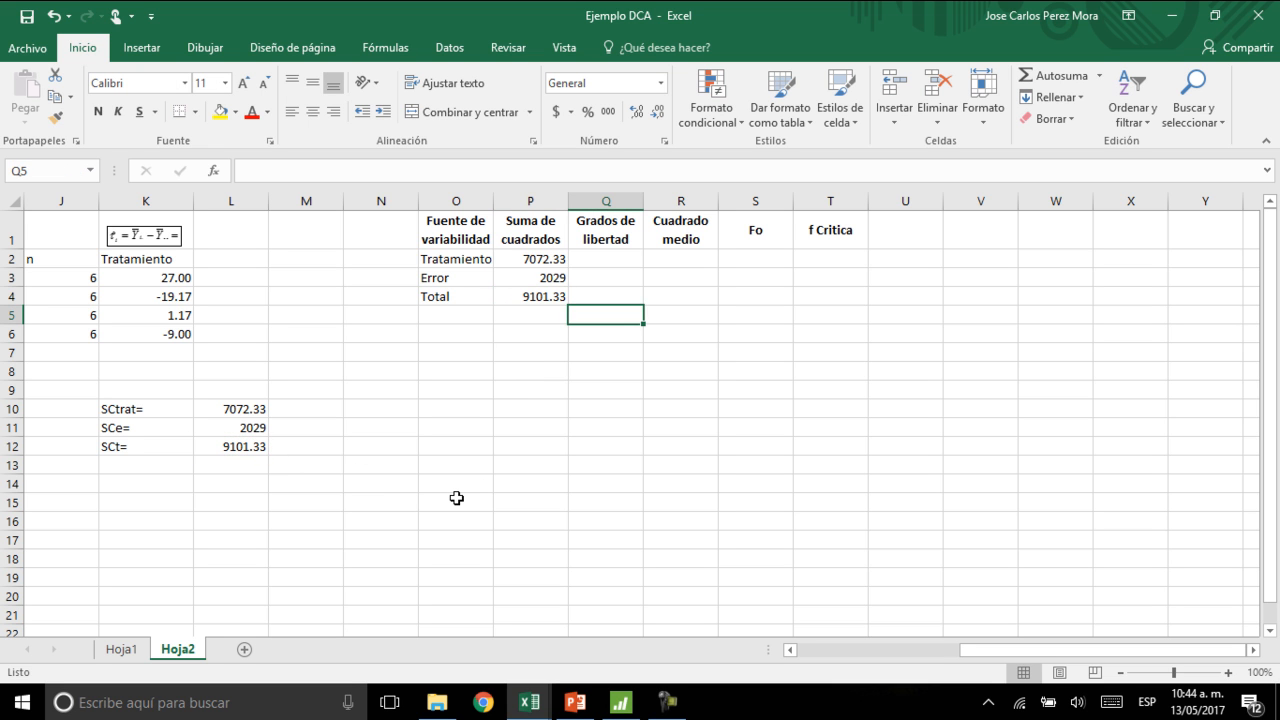
Step: Check the degrees-of-freedom formulas on the Tabla ANOVA slide in PowerPoint, and enter the Tratamiento degrees of freedom in Q2 of the Excel workbook as =4-1
{"action": "key", "text": "Up"}
{"action": "key", "text": "Up"}
{"action": "key", "text": "Up"}
{"action": "key", "text": "alt+Tab"}
{"action": "key", "text": "alt+Tab"}
{"action": "key", "text": "alt+Tab"}
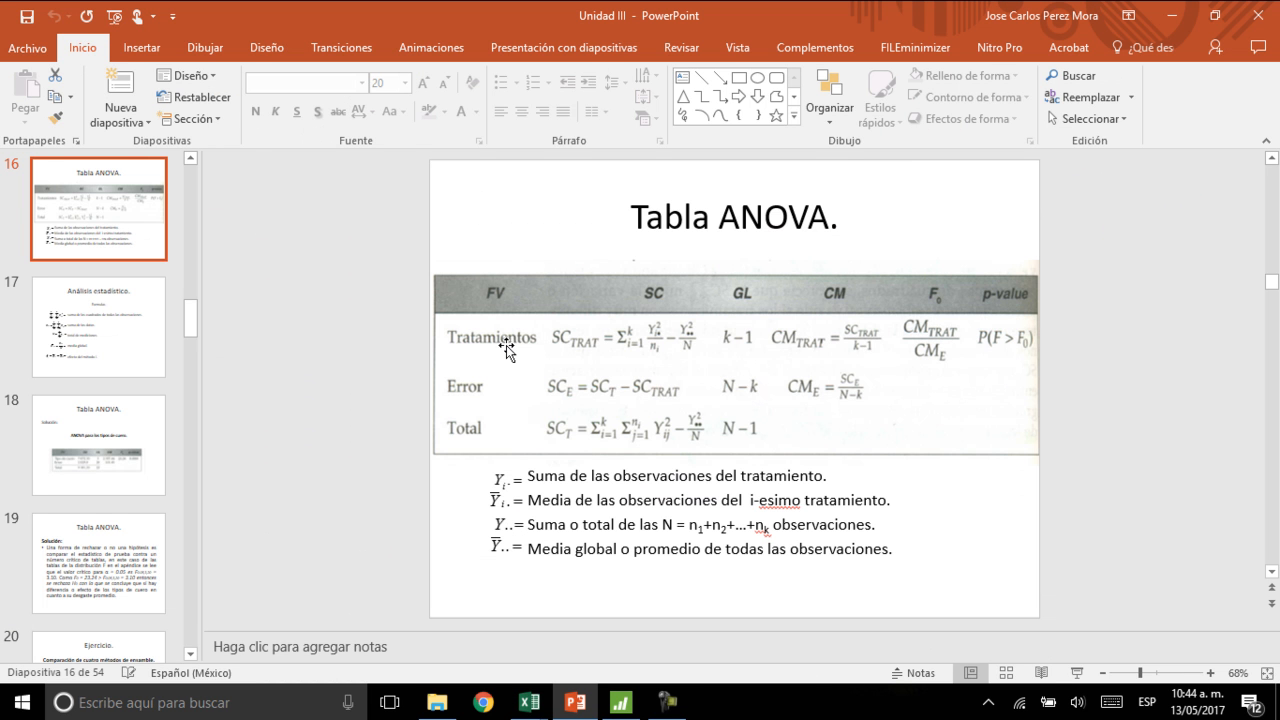
{"action": "key", "text": "alt+Tab"}
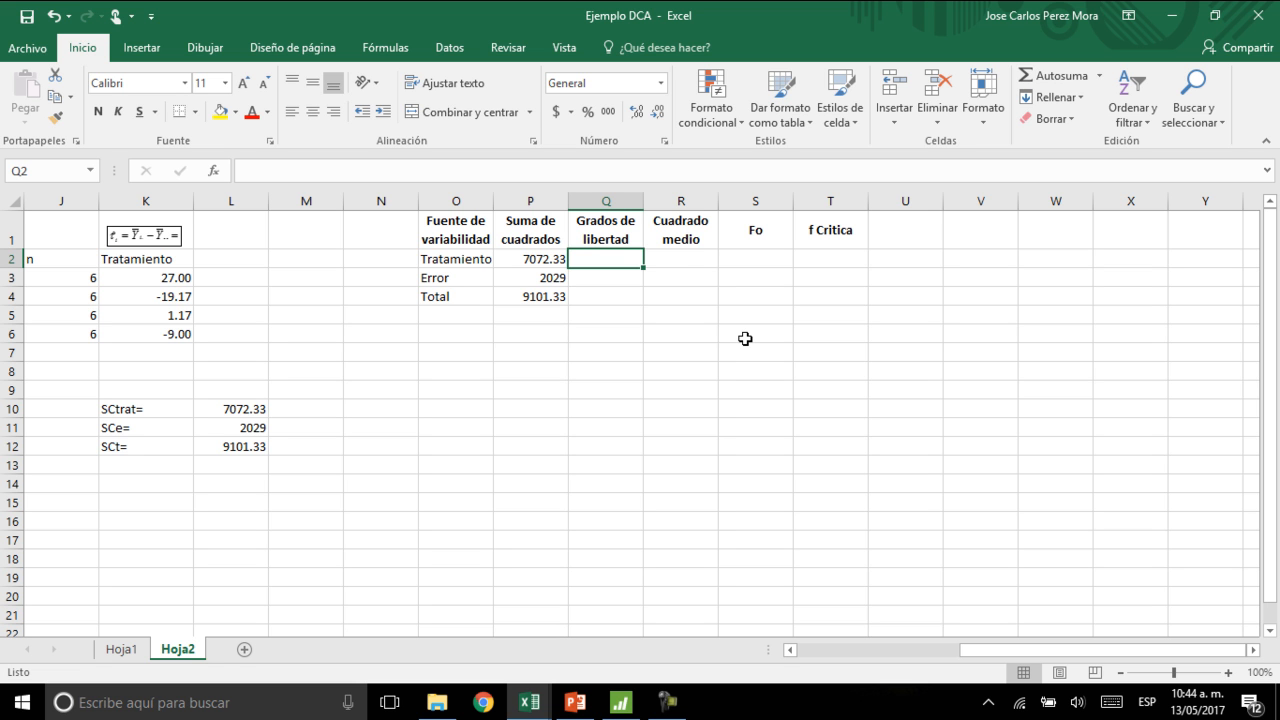
{"action": "left_click_drag", "start_coordinate": [1000, 649], "coordinate": [836, 649]}
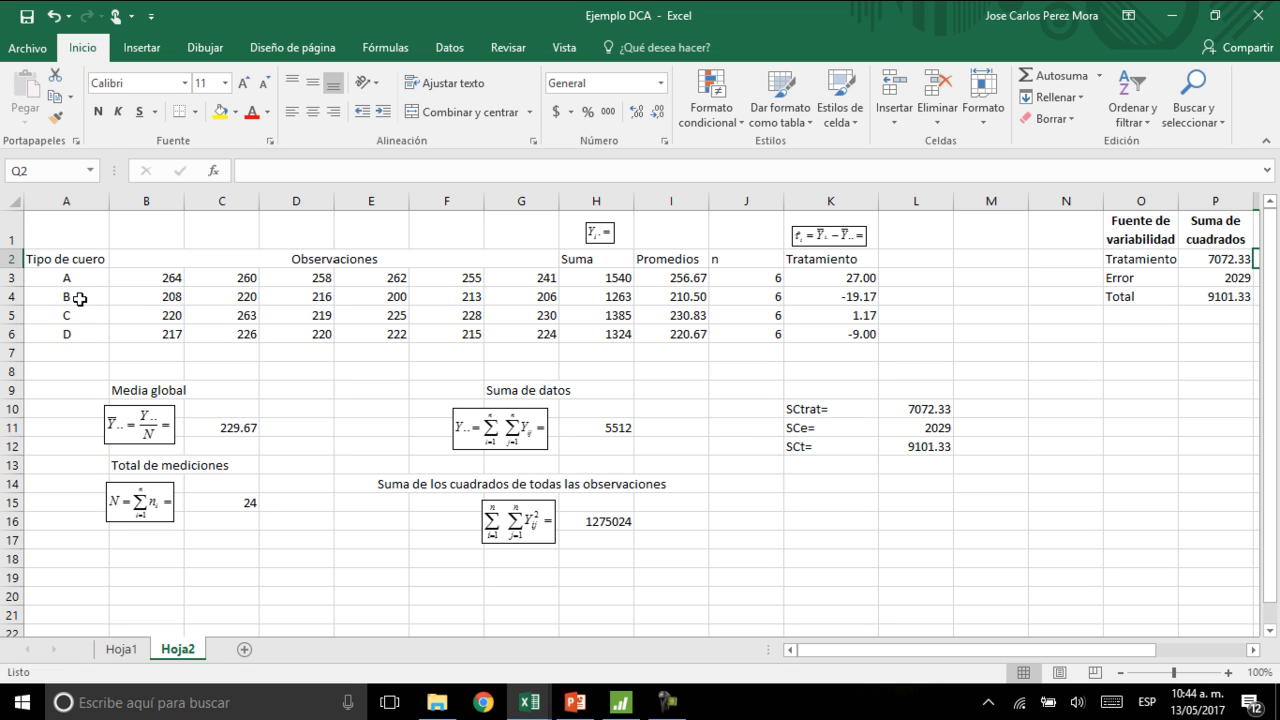
{"action": "left_click_drag", "start_coordinate": [1020, 648], "coordinate": [1113, 648]}
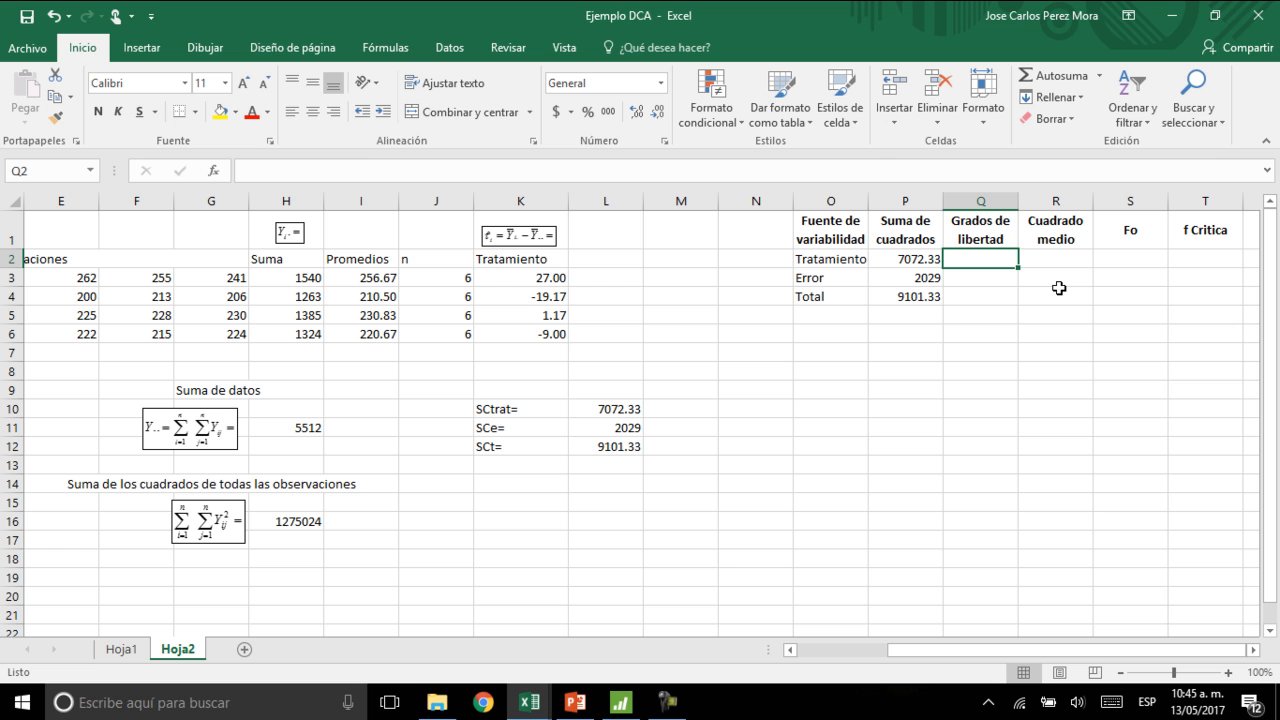
{"action": "type", "text": "=4-"}
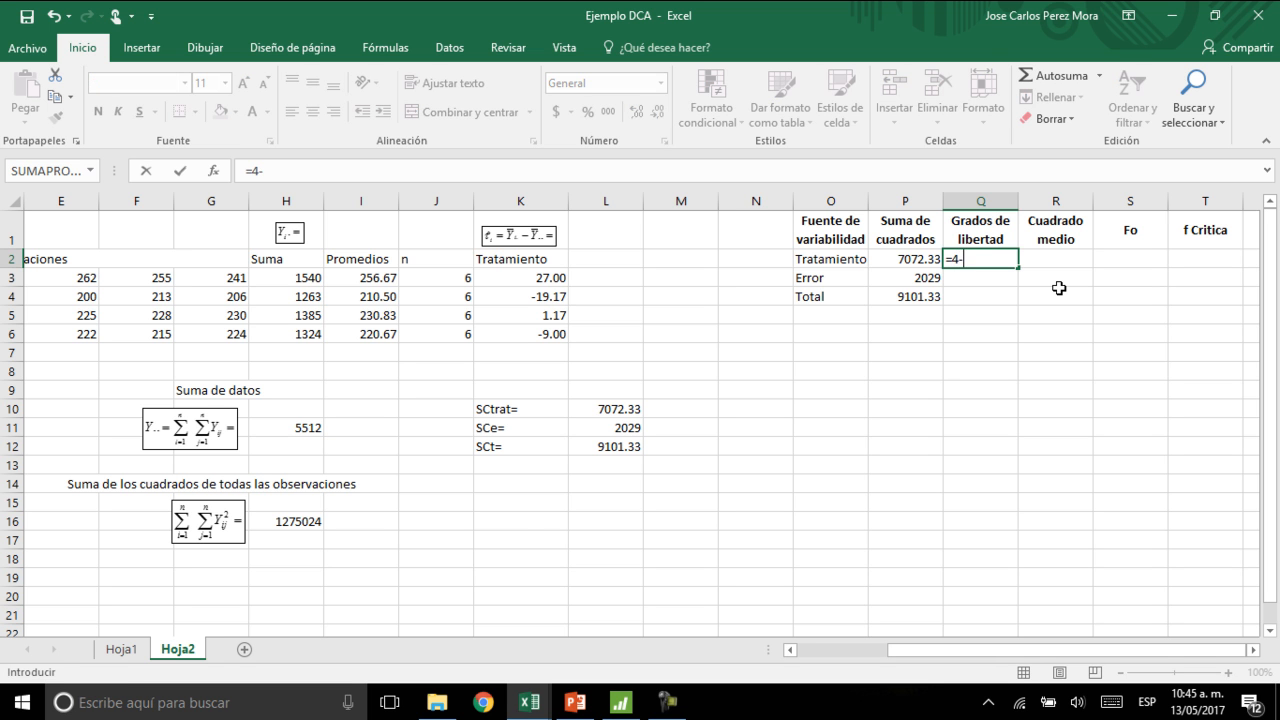
{"action": "type", "text": "1"}
{"action": "key", "text": "Return"}
Step: Following the Tabla ANOVA slide in PowerPoint, enter 20 degrees of freedom for Error in Q3 and 23 for Total in Q4
{"action": "key", "text": "alt+Tab"}
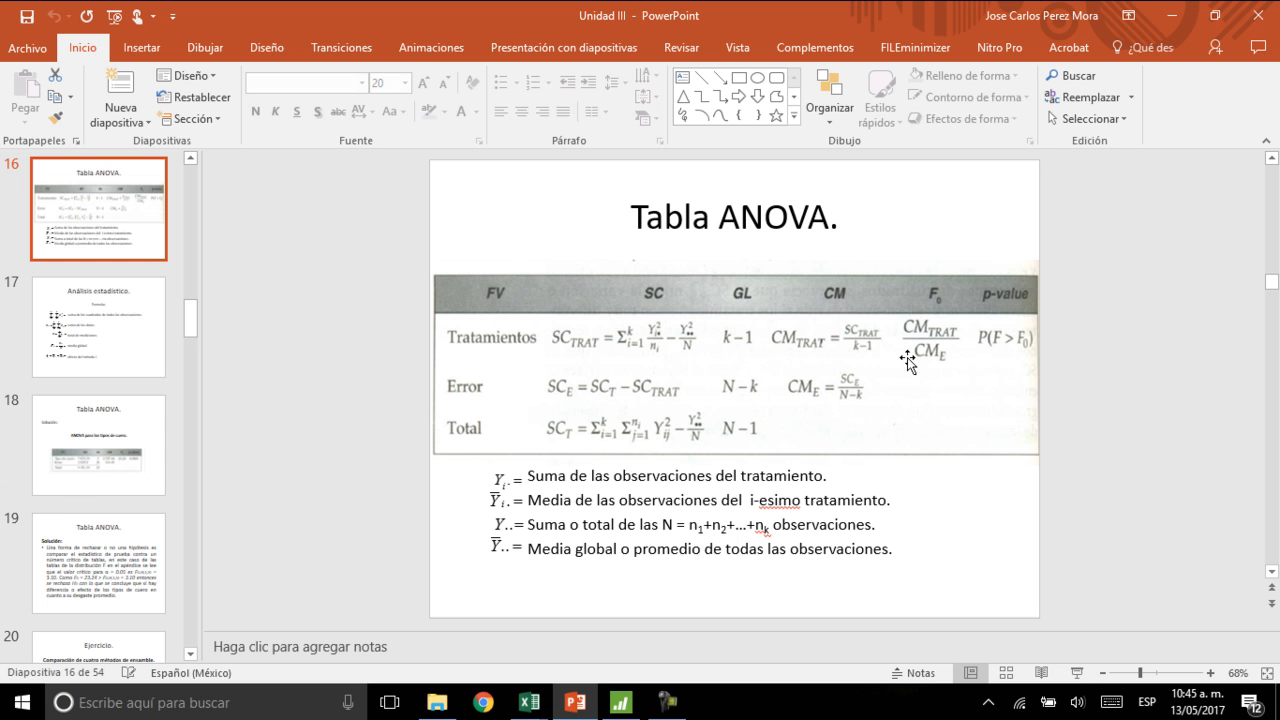
{"action": "key", "text": "alt+Tab"}
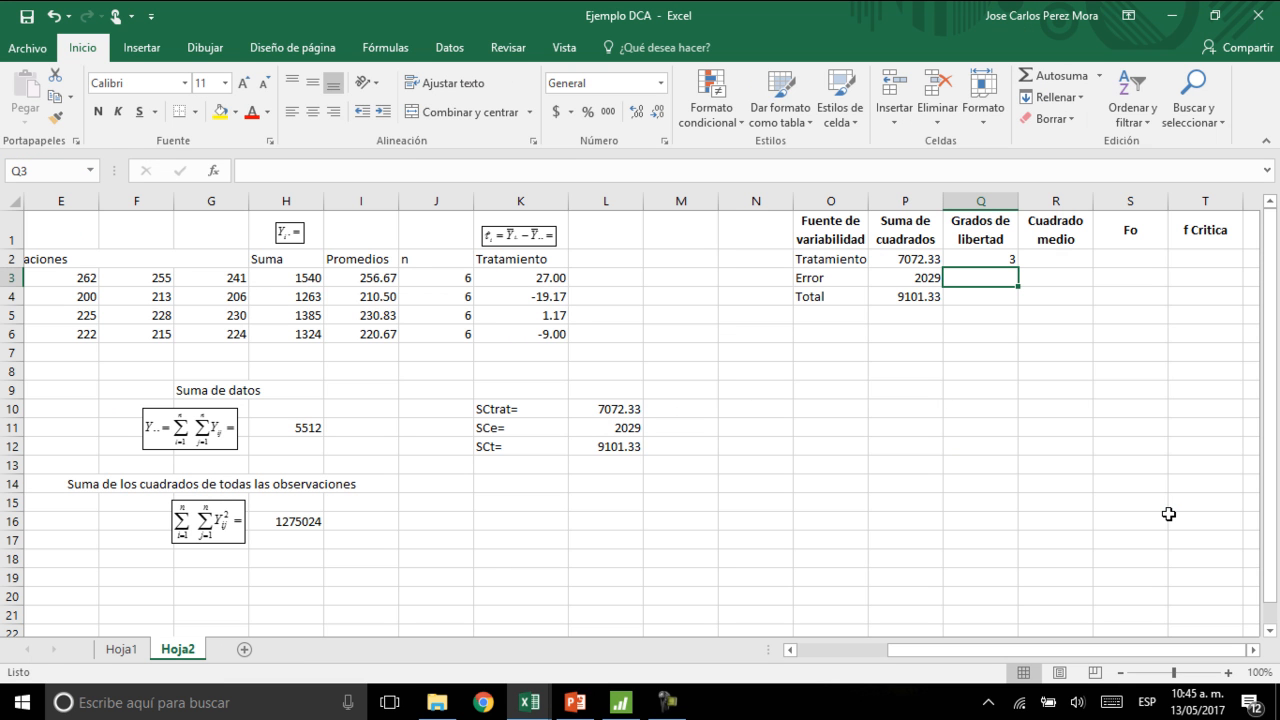
{"action": "type", "text": "="}
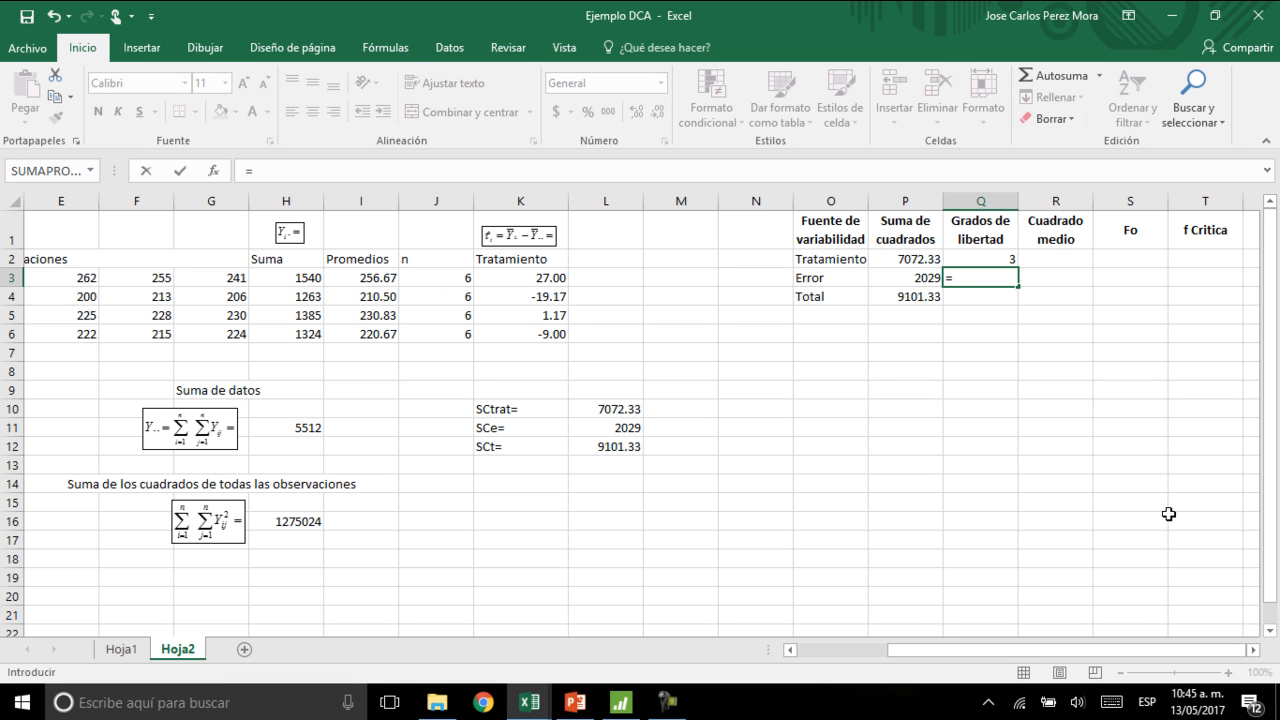
{"action": "type", "text": "20"}
{"action": "key", "text": "Return"}
{"action": "type", "text": ")"}
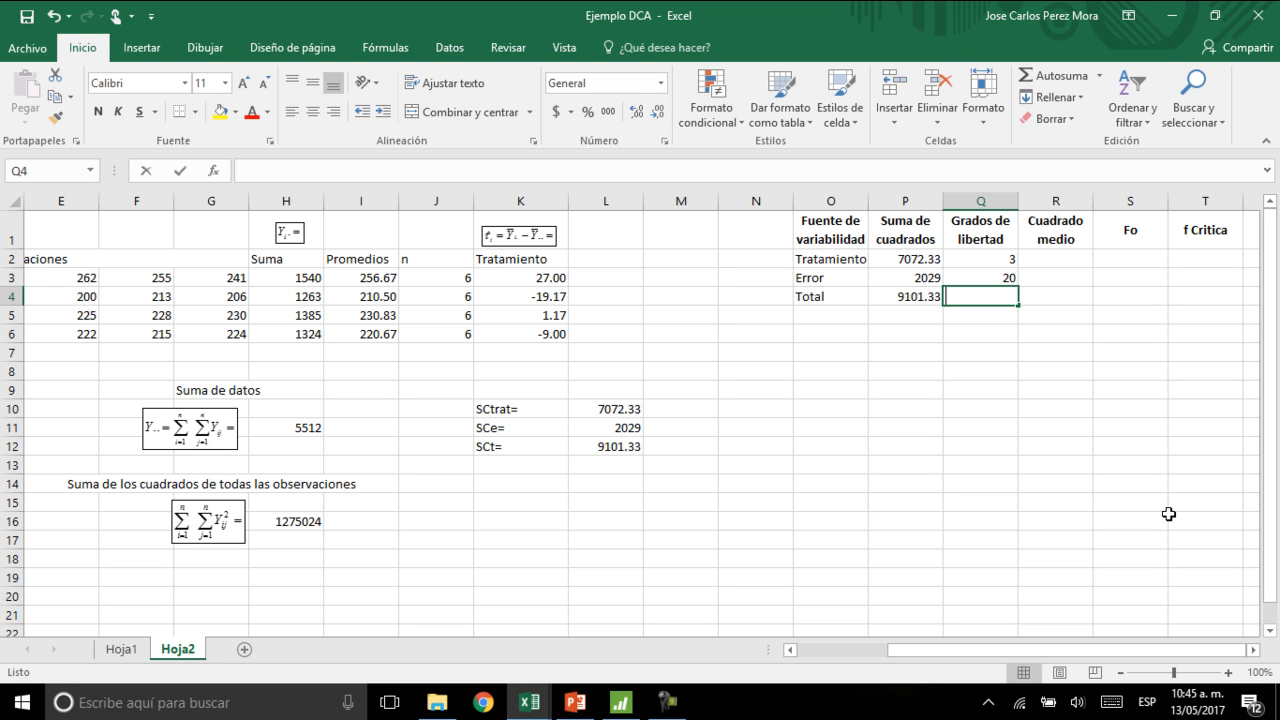
{"action": "key", "text": "alt+Tab"}
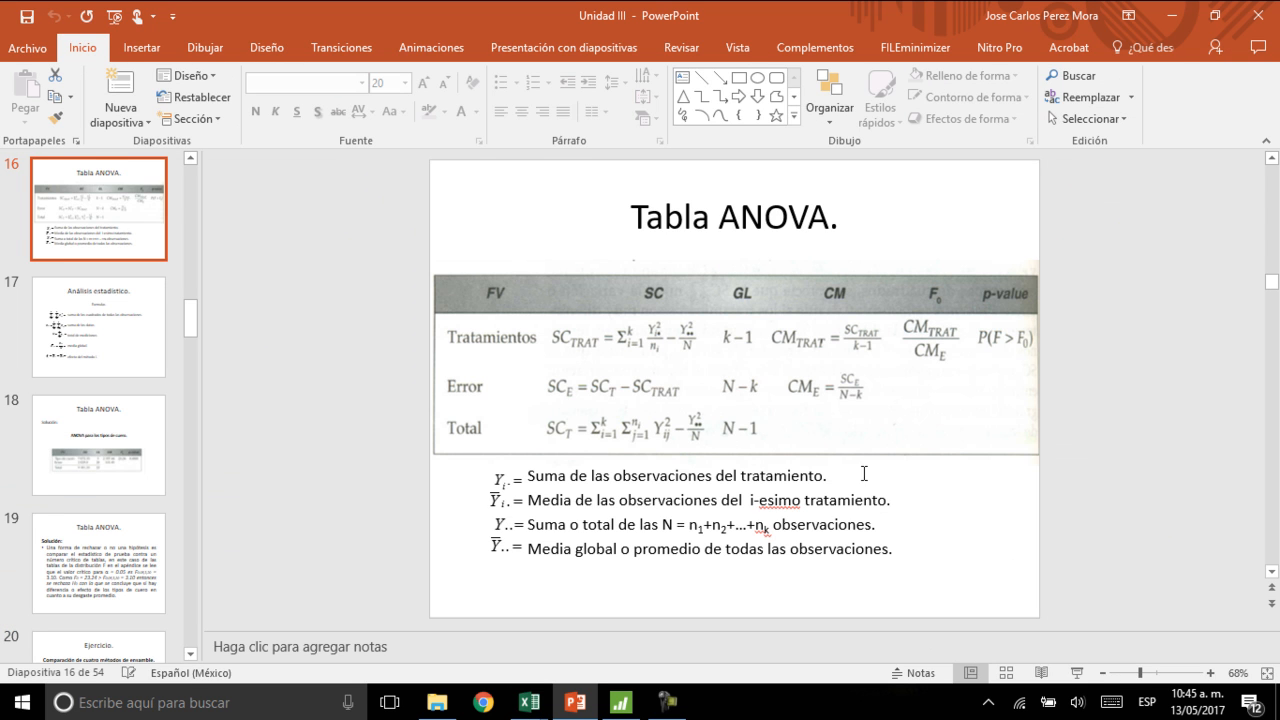
{"action": "key", "text": "alt+Tab"}
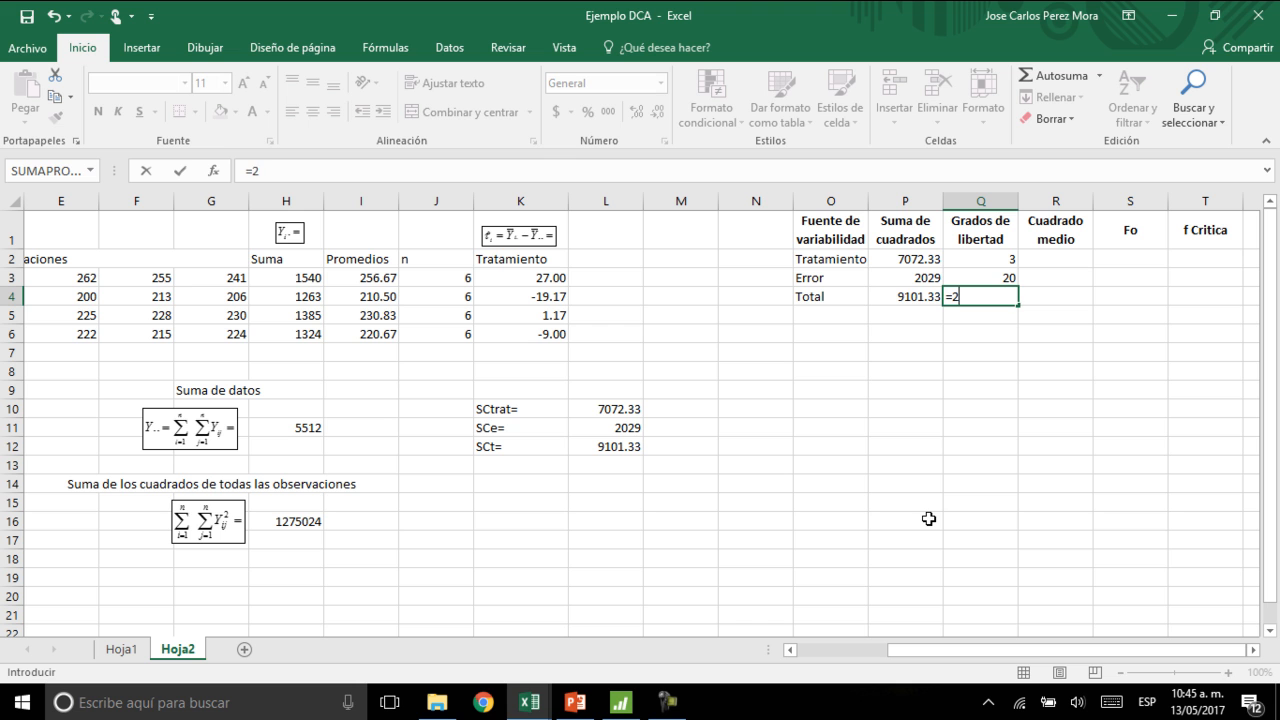
{"action": "key", "text": "Return"}
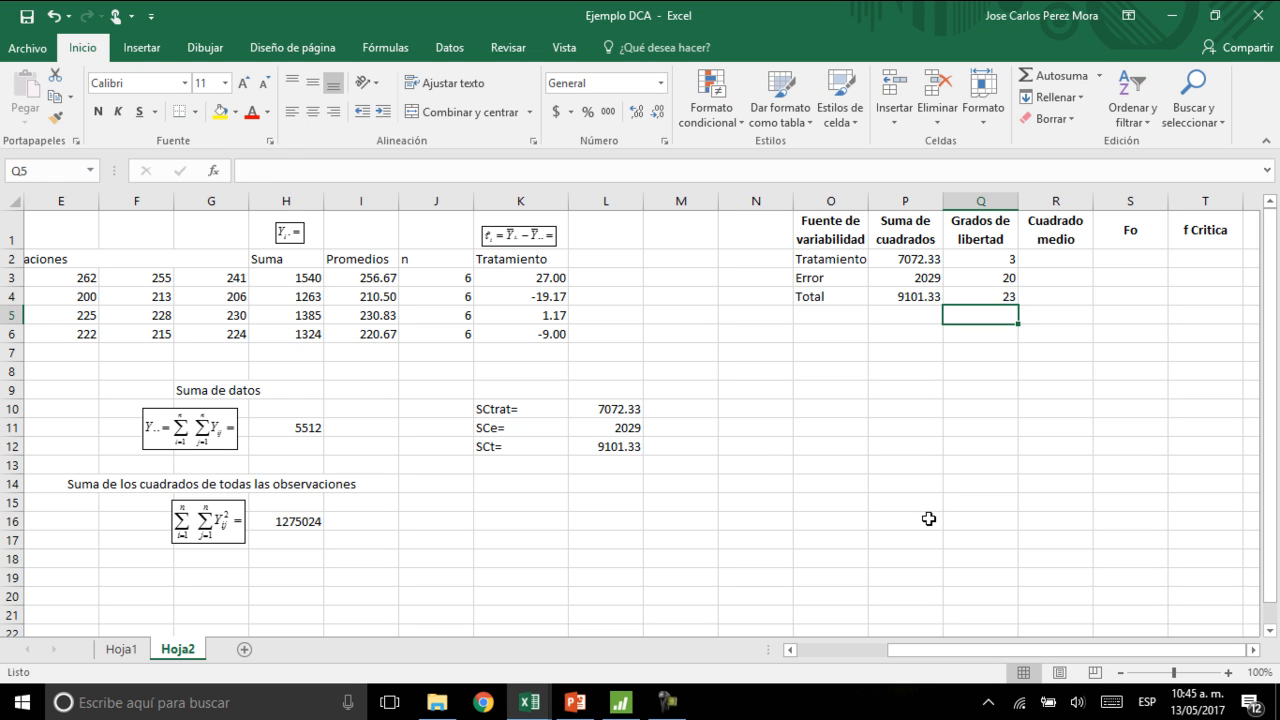
Step: Calculate the Tratamiento mean square in R2 of the ANOVA table with the formula =P2/Q2
{"action": "key", "text": "Right"}
{"action": "key", "text": "Up"}
{"action": "key", "text": "Up"}
{"action": "key", "text": "Up"}
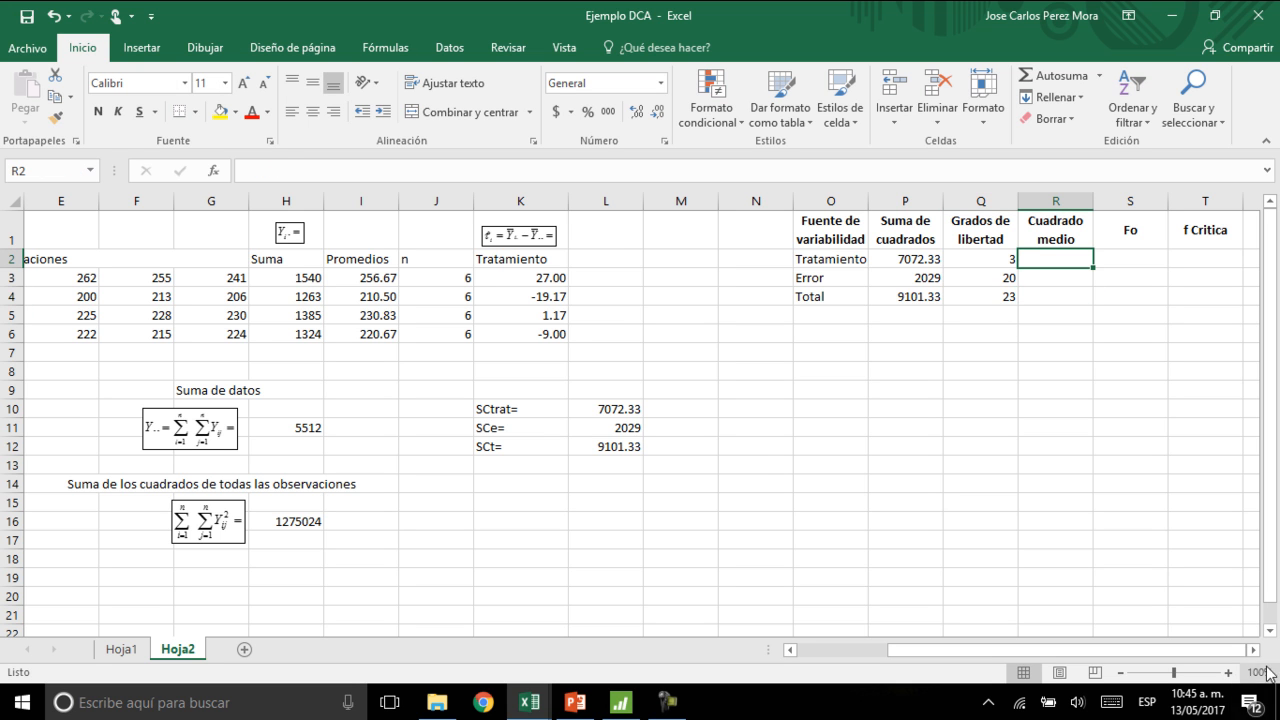
{"action": "scroll", "coordinate": [1096, 563], "scroll_direction": "right", "scroll_amount": 5}
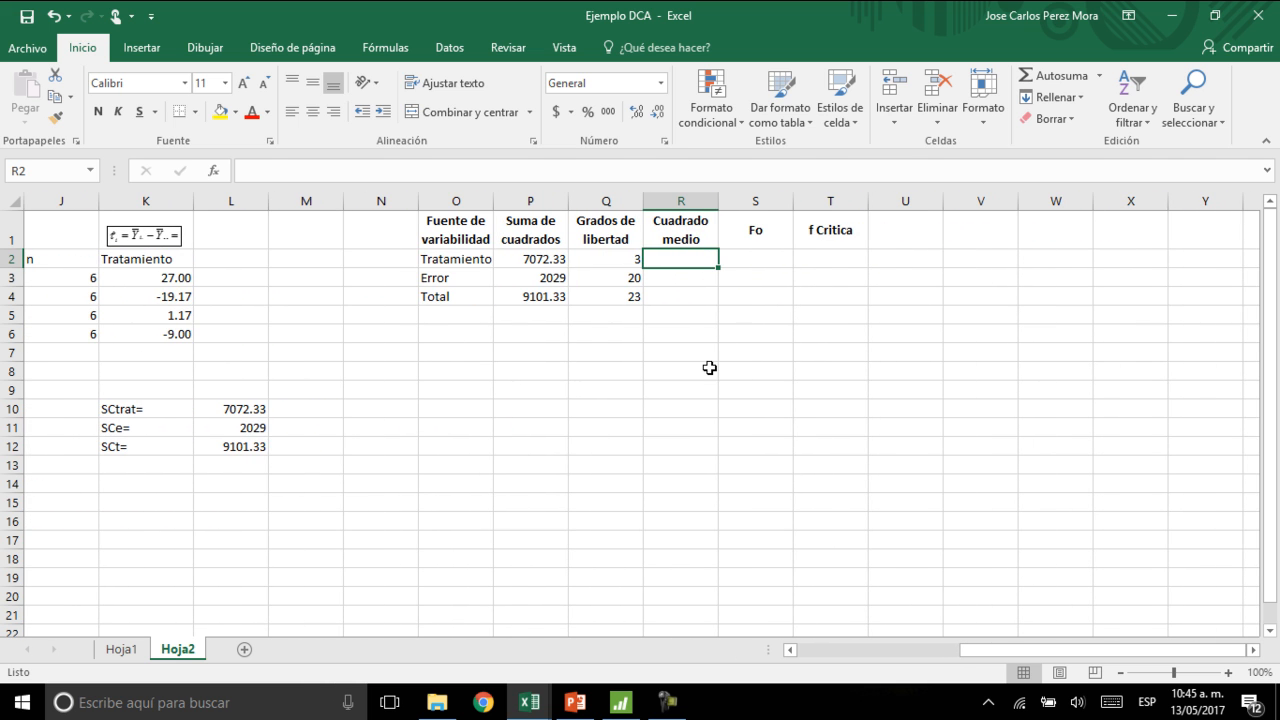
{"action": "type", "text": "="}
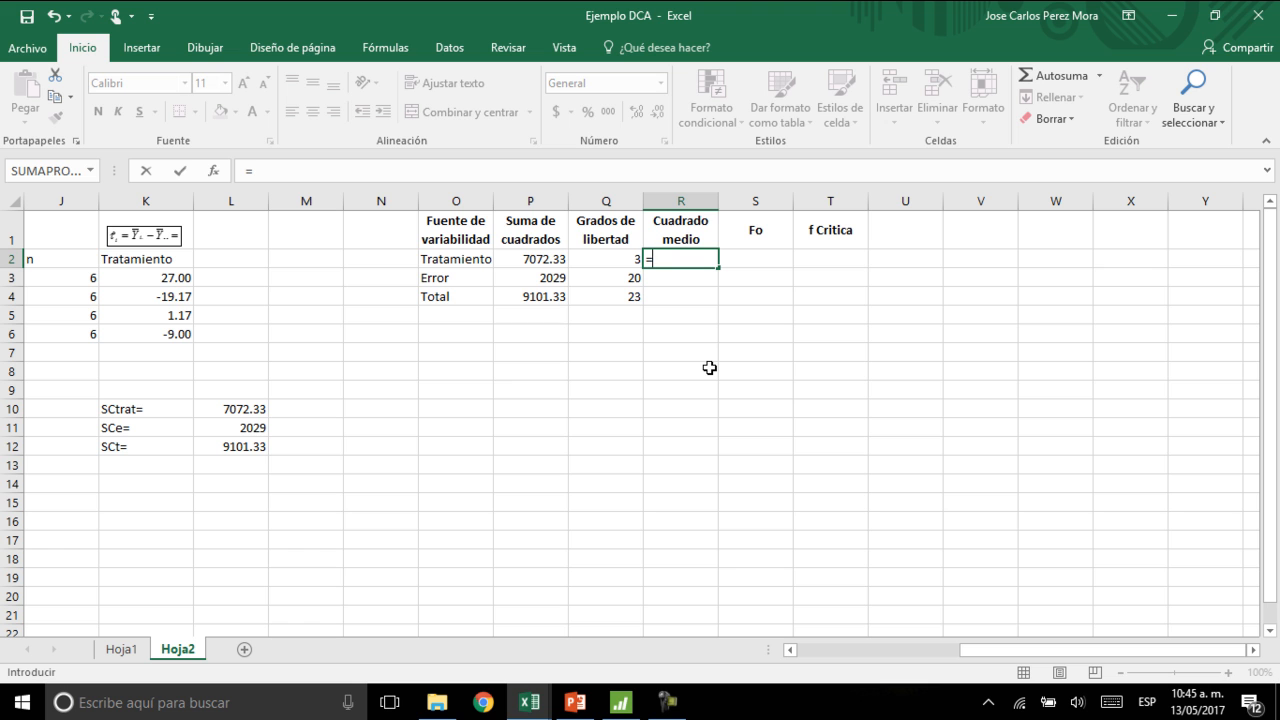
{"action": "key", "text": "Left"}
{"action": "key", "text": "Left"}
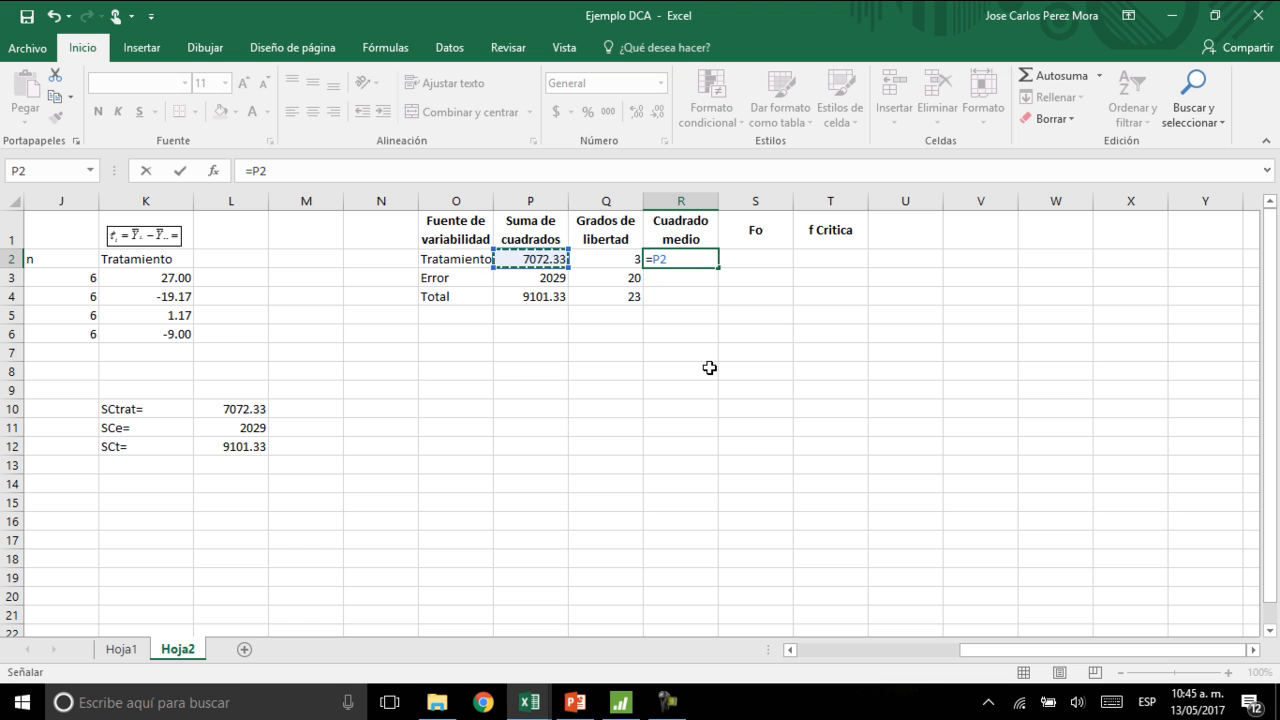
{"action": "type", "text": "/"}
{"action": "key", "text": "Left"}
{"action": "key", "text": "Return"}
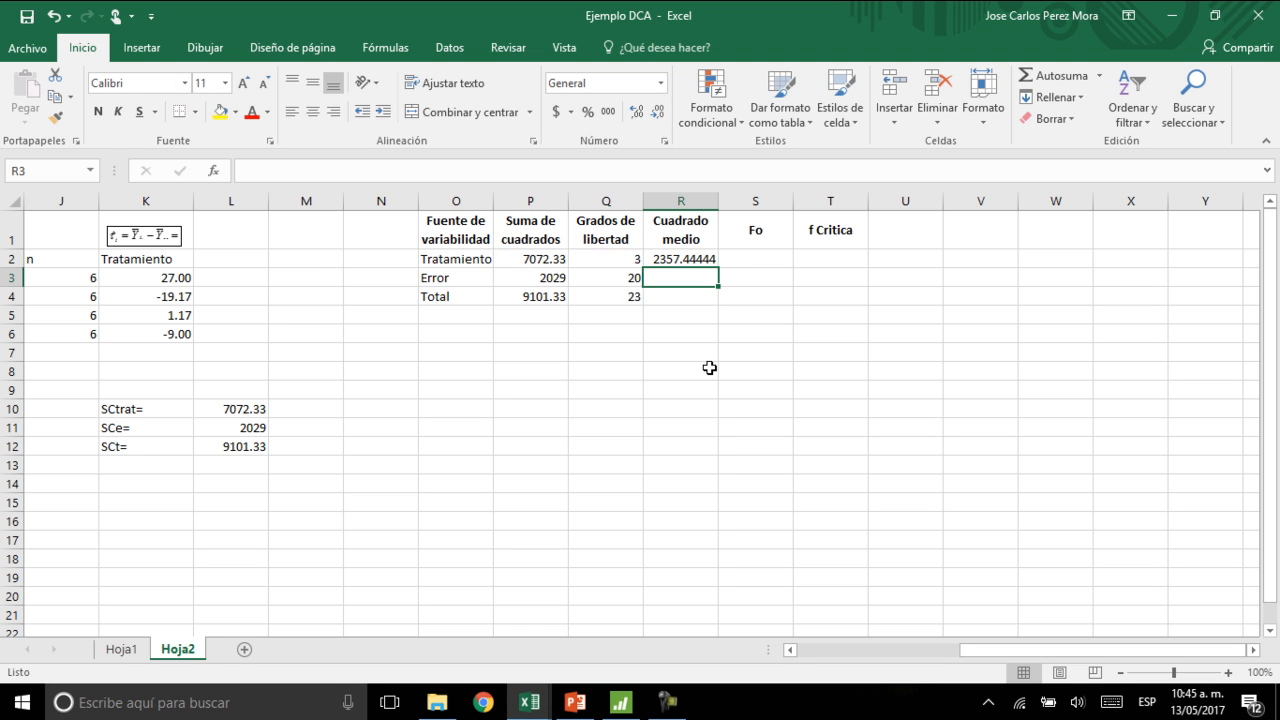
Step: Copy the mean square formula from R2 down to the Error row in R3
{"action": "left_click", "coordinate": [694, 262]}
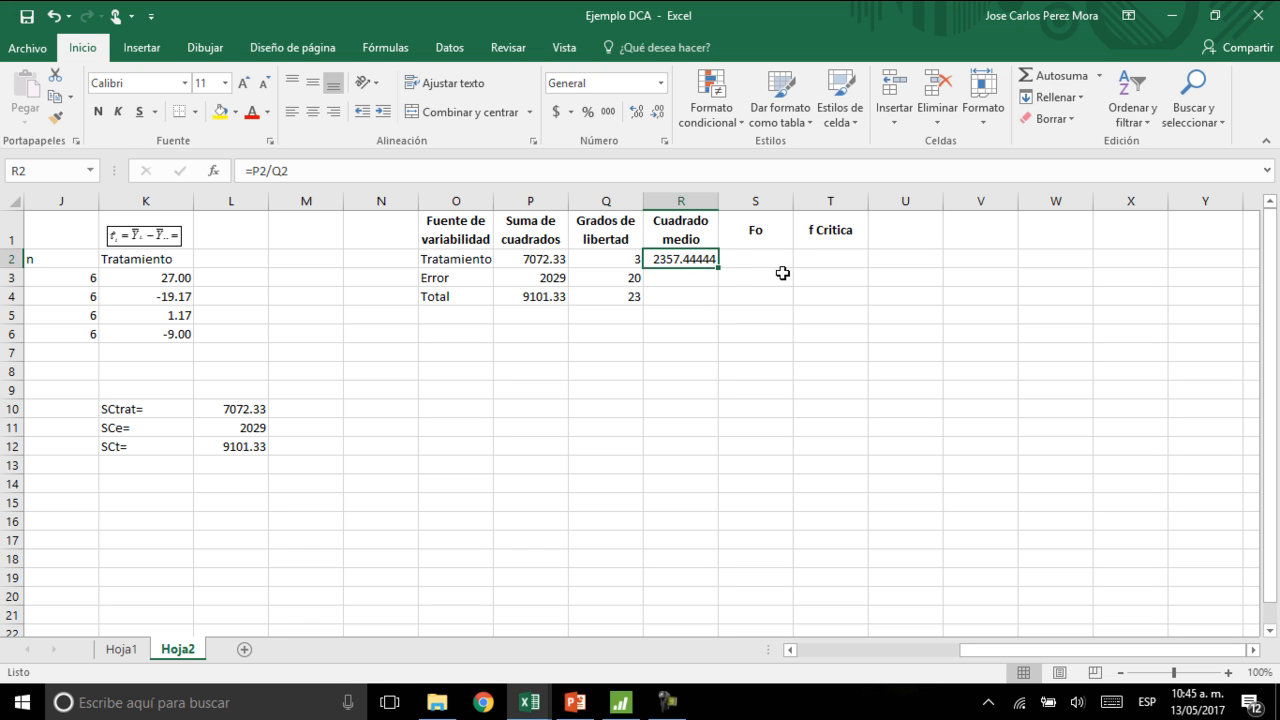
{"action": "left_click_drag", "start_coordinate": [718, 267], "coordinate": [708, 284]}
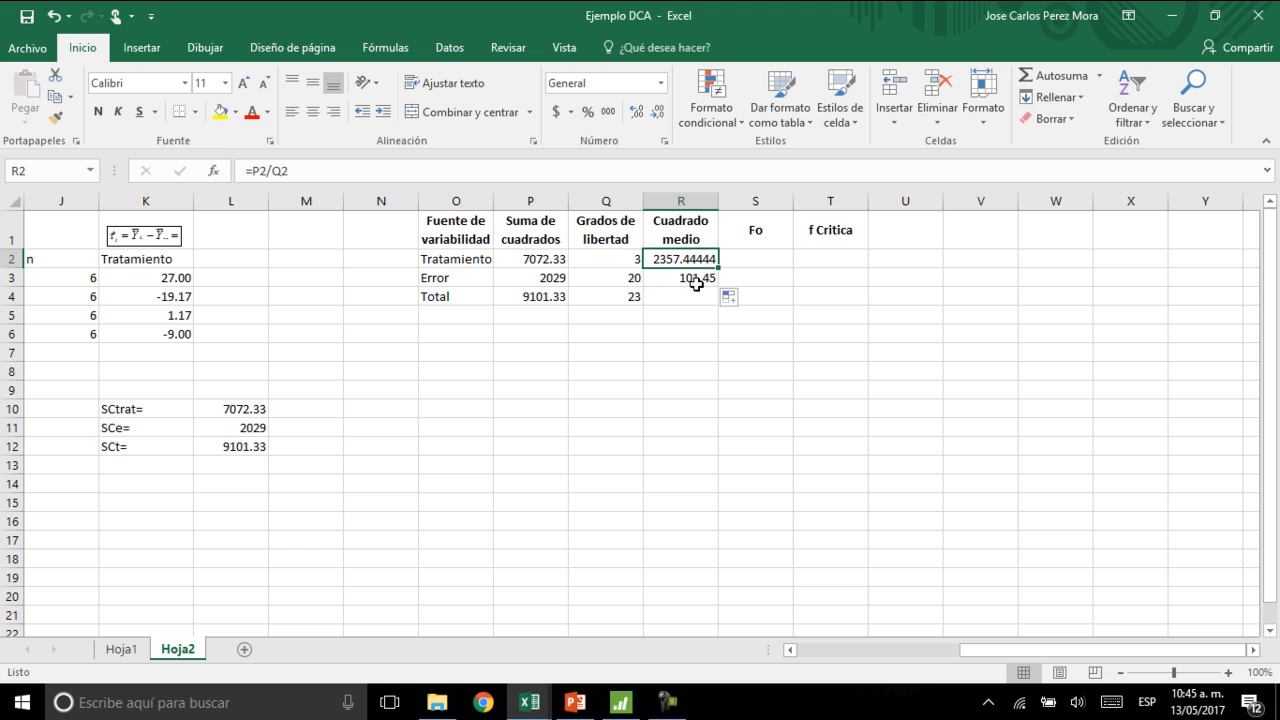
{"action": "left_click", "coordinate": [697, 288]}
Step: Calculate the Fo statistic in S2 by dividing the Tratamiento mean square by the Error mean square, =R2/R3
{"action": "left_click", "coordinate": [746, 256]}
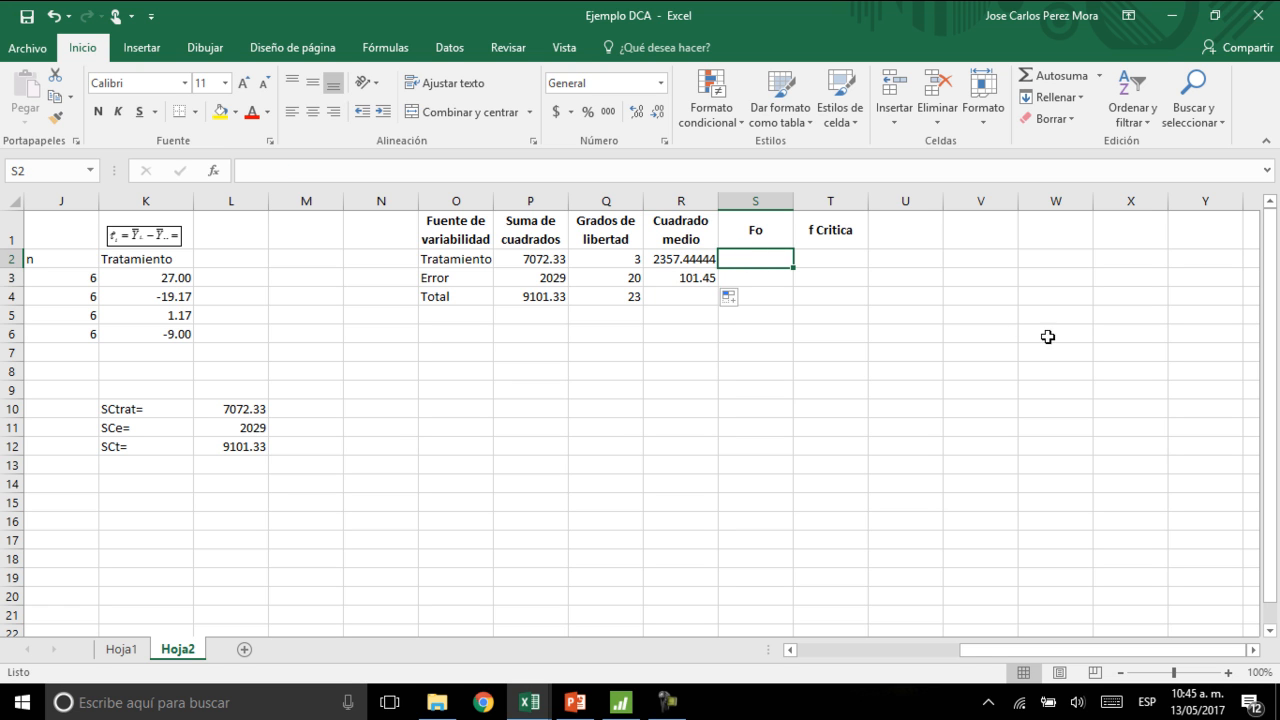
{"action": "type", "text": "="}
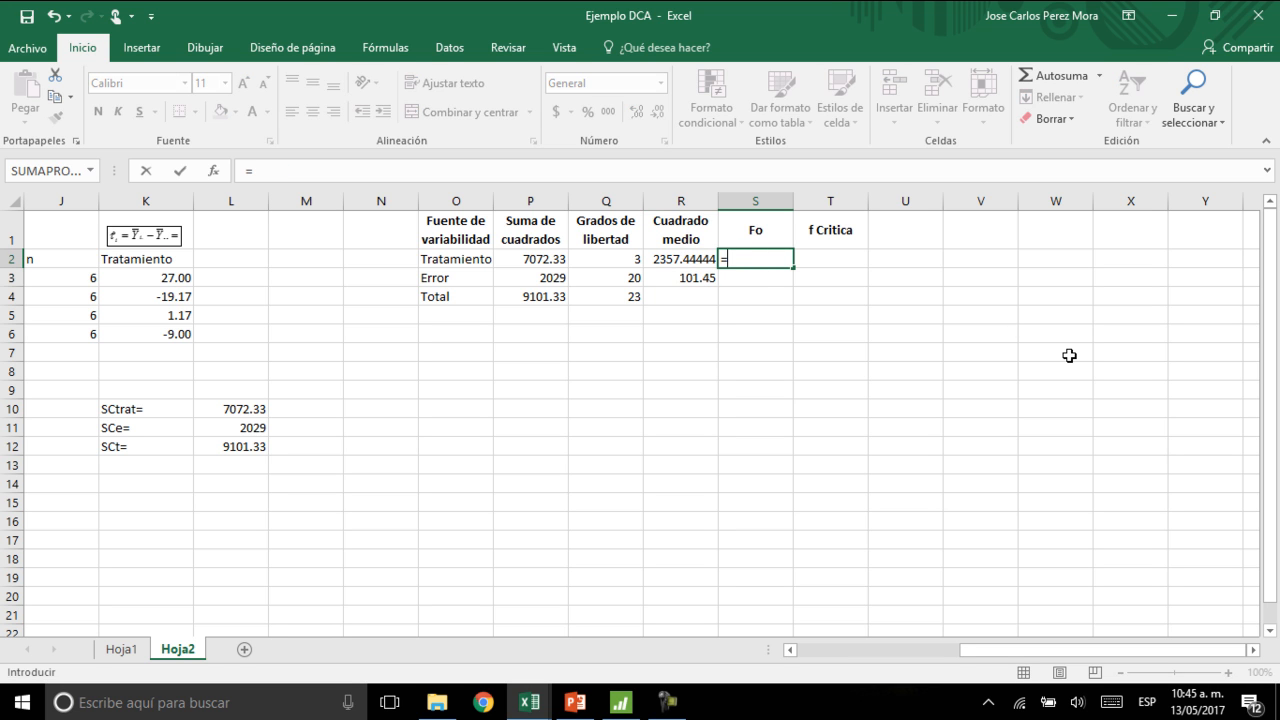
{"action": "key", "text": "Left"}
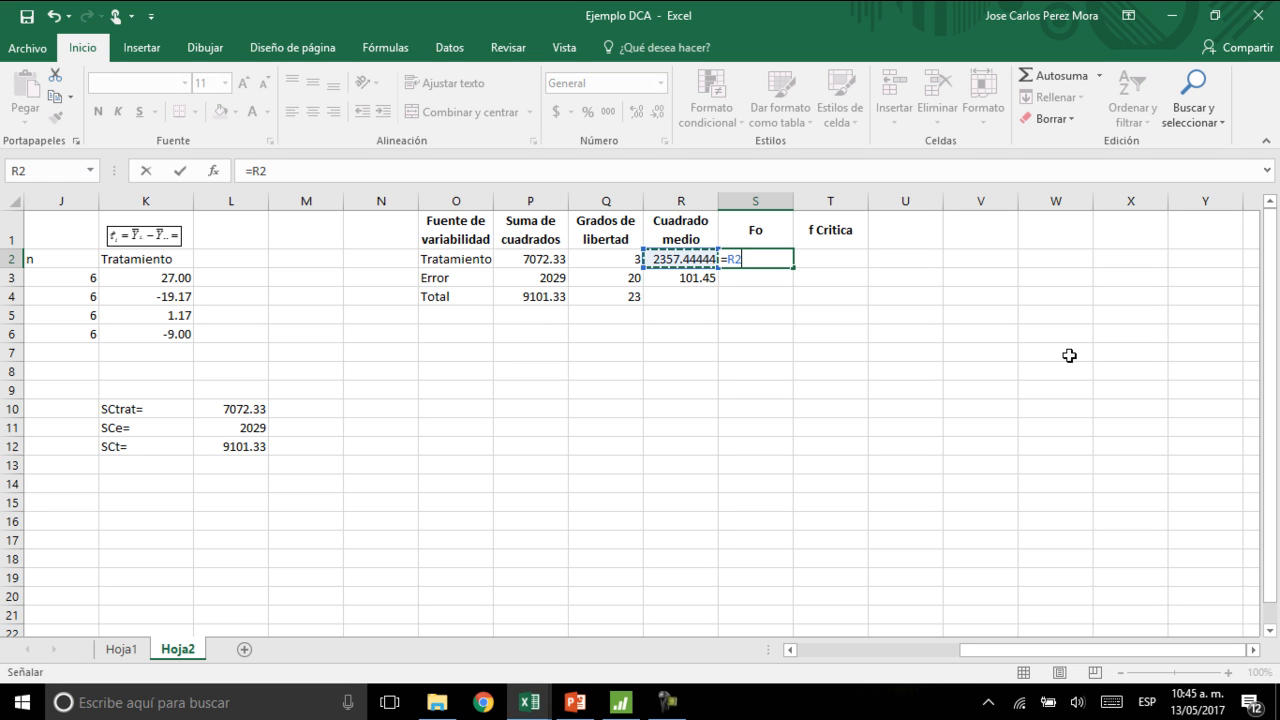
{"action": "type", "text": "/"}
{"action": "key", "text": "Left"}
{"action": "key", "text": "Down"}
{"action": "key", "text": "Return"}
Step: Insert the DISTR.F.INV function into the f Critica cell T2
{"action": "key", "text": "Right"}
{"action": "key", "text": "Up"}
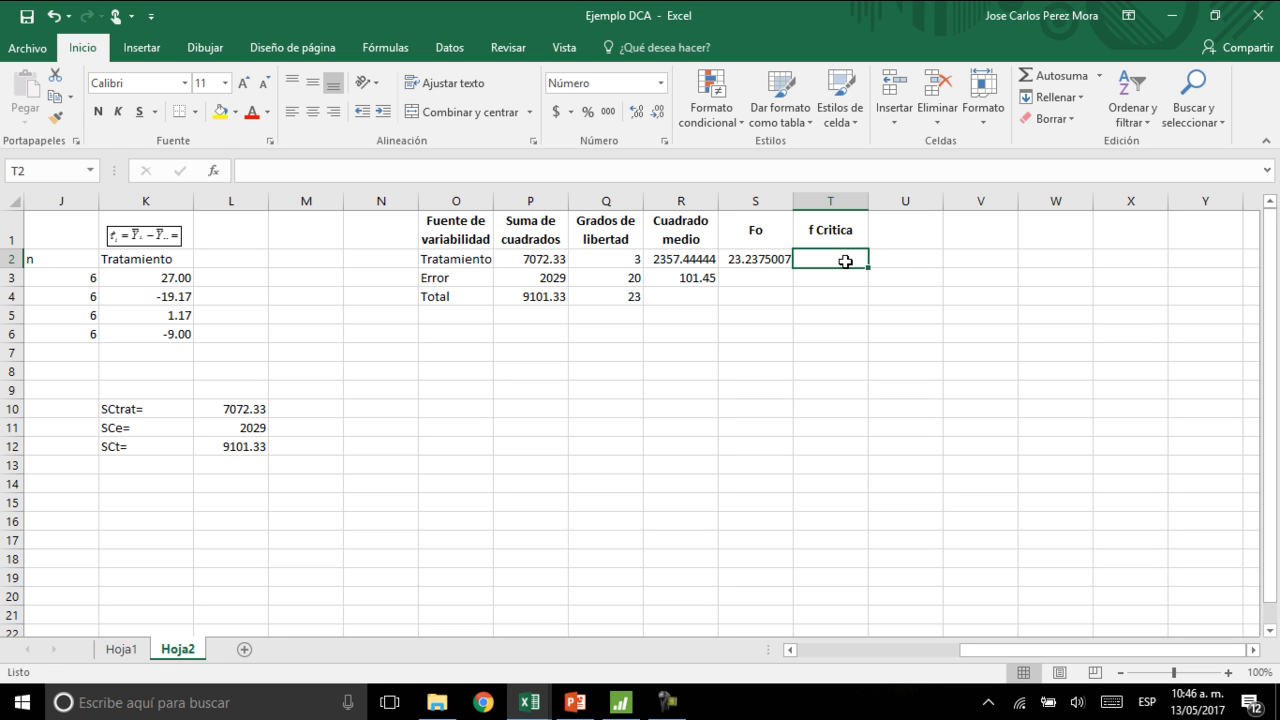
{"action": "left_click", "coordinate": [214, 171]}
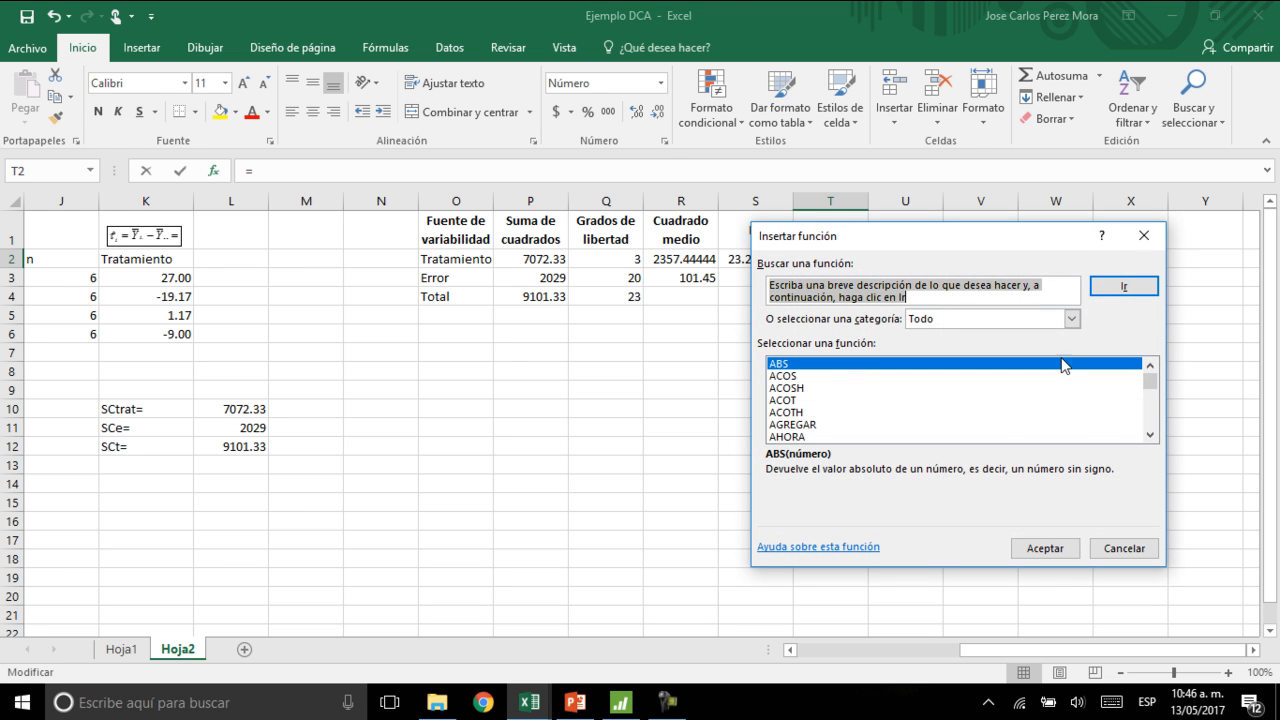
{"action": "left_click", "coordinate": [858, 388]}
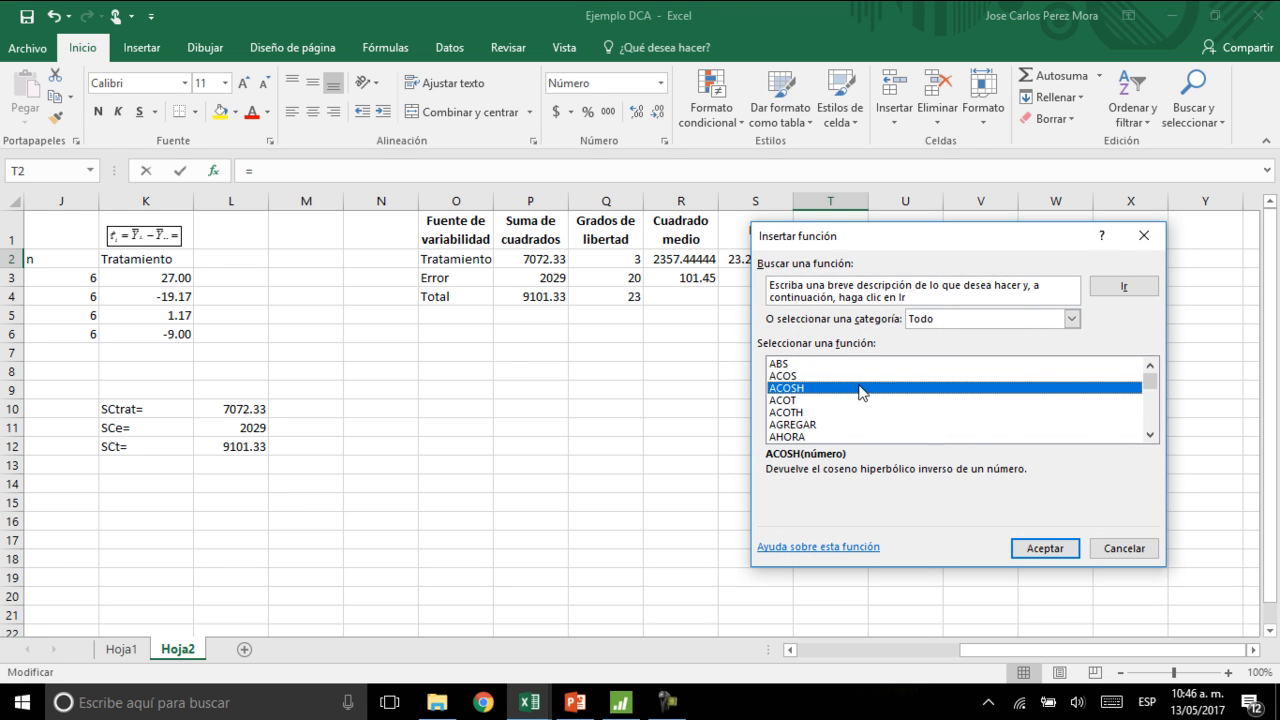
{"action": "type", "text": "distr.binom."}
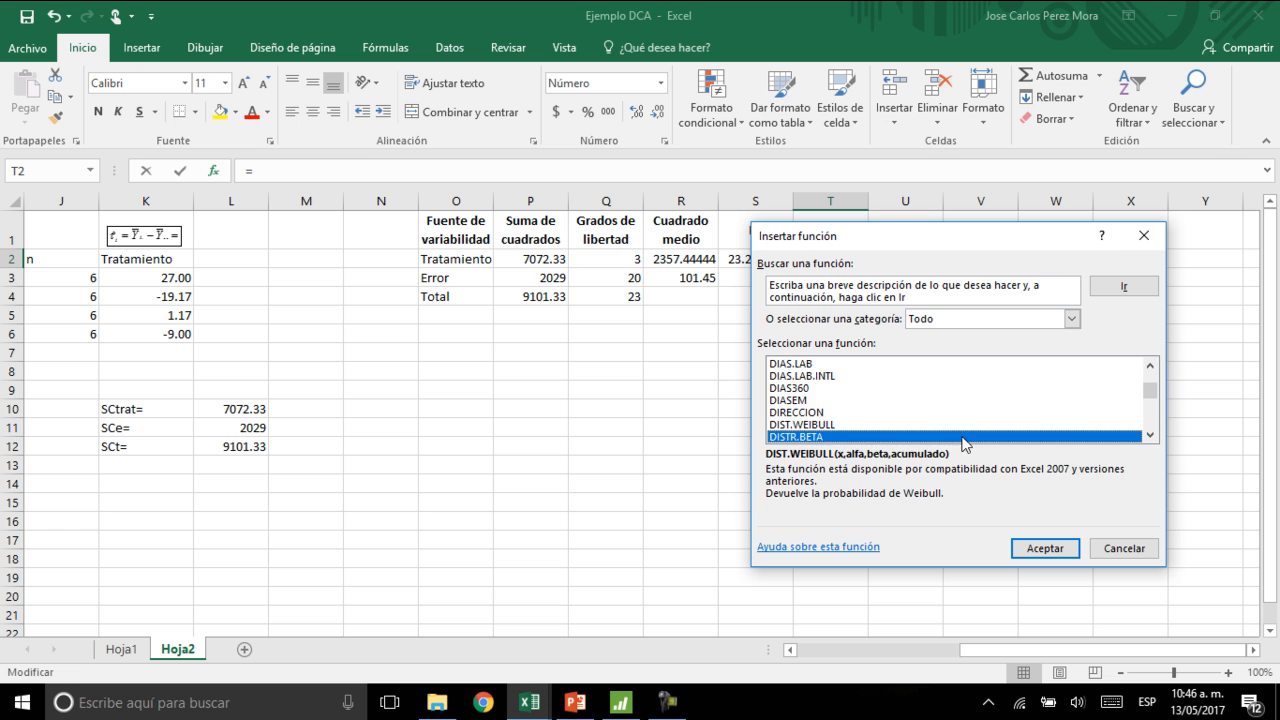
{"action": "key", "text": "Down"}
{"action": "key", "text": "Down"}
{"action": "key", "text": "Down"}
{"action": "key", "text": "Down"}
{"action": "key", "text": "Down"}
{"action": "key", "text": "Down"}
{"action": "key", "text": "Down"}
{"action": "key", "text": "Down"}
{"action": "key", "text": "Down"}
{"action": "key", "text": "Down"}
{"action": "key", "text": "Down"}
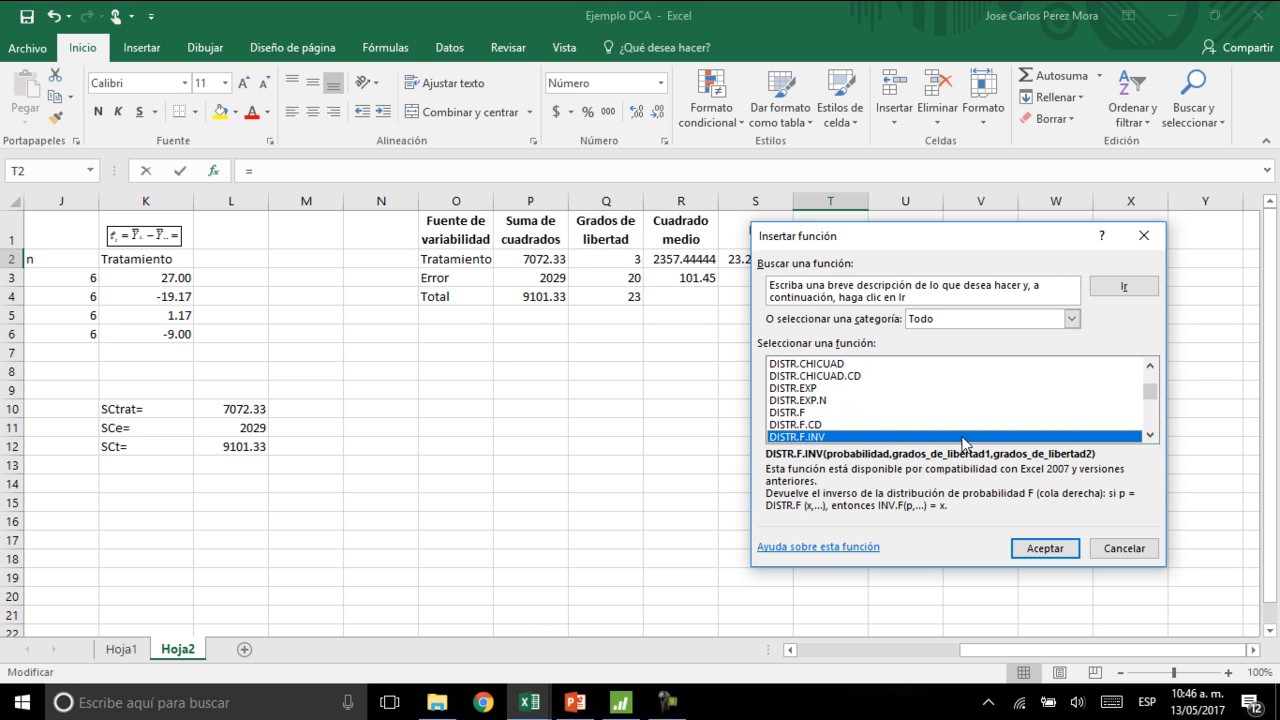
{"action": "left_click", "coordinate": [1068, 548]}
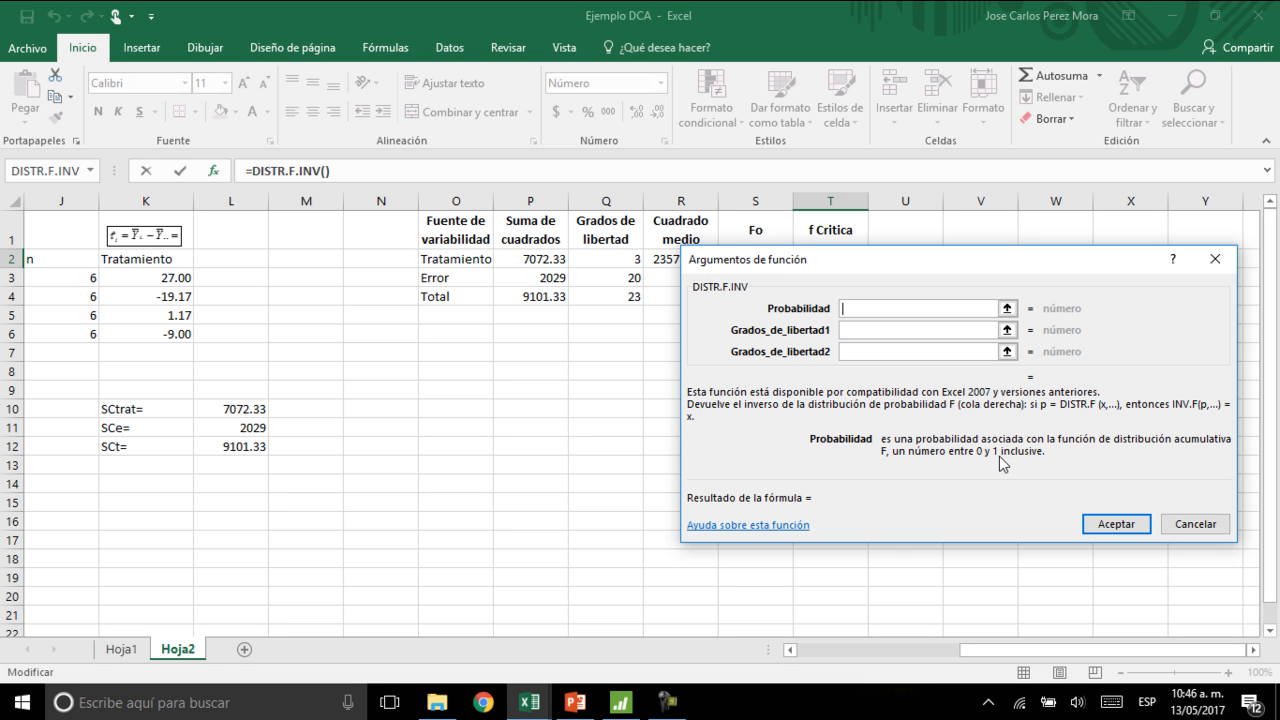
Step: Set the Probabilidad argument of DISTR.F.INV to .05 and uncover the ANOVA table's Grados de libertad column
{"action": "type", "text": ".05"}
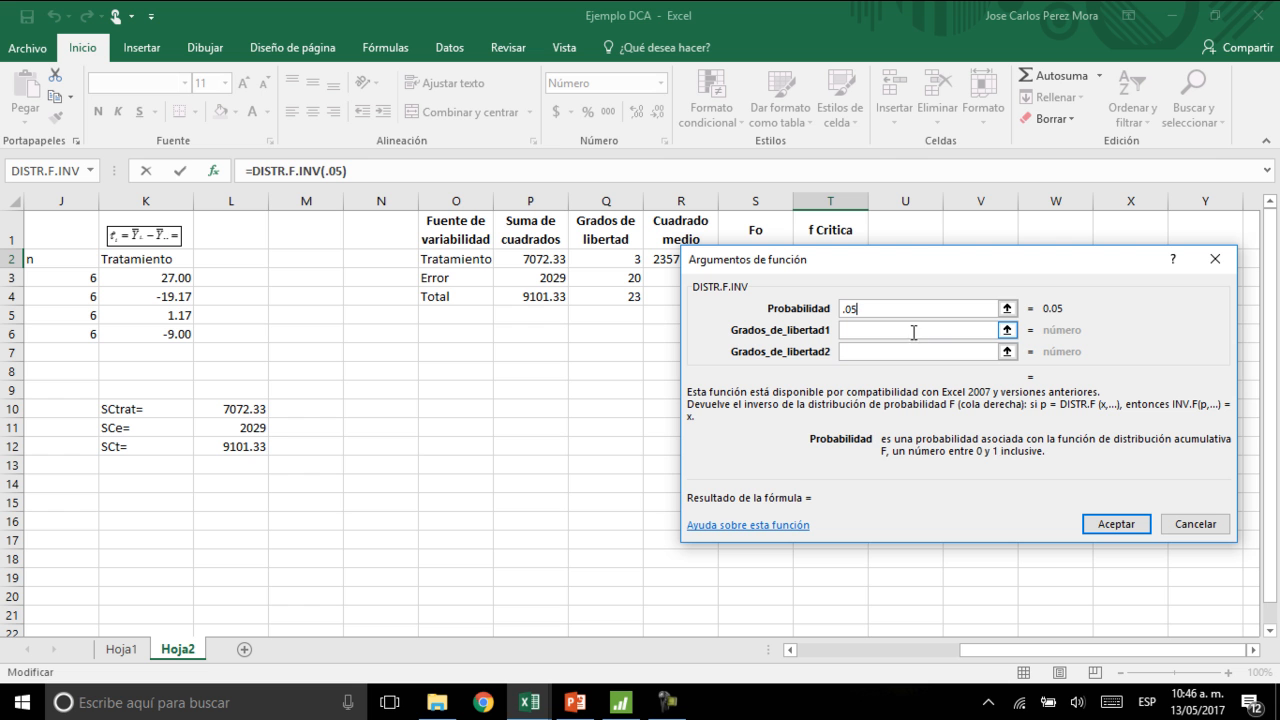
{"action": "left_click", "coordinate": [914, 331]}
{"action": "left_click_drag", "start_coordinate": [923, 260], "coordinate": [954, 197]}
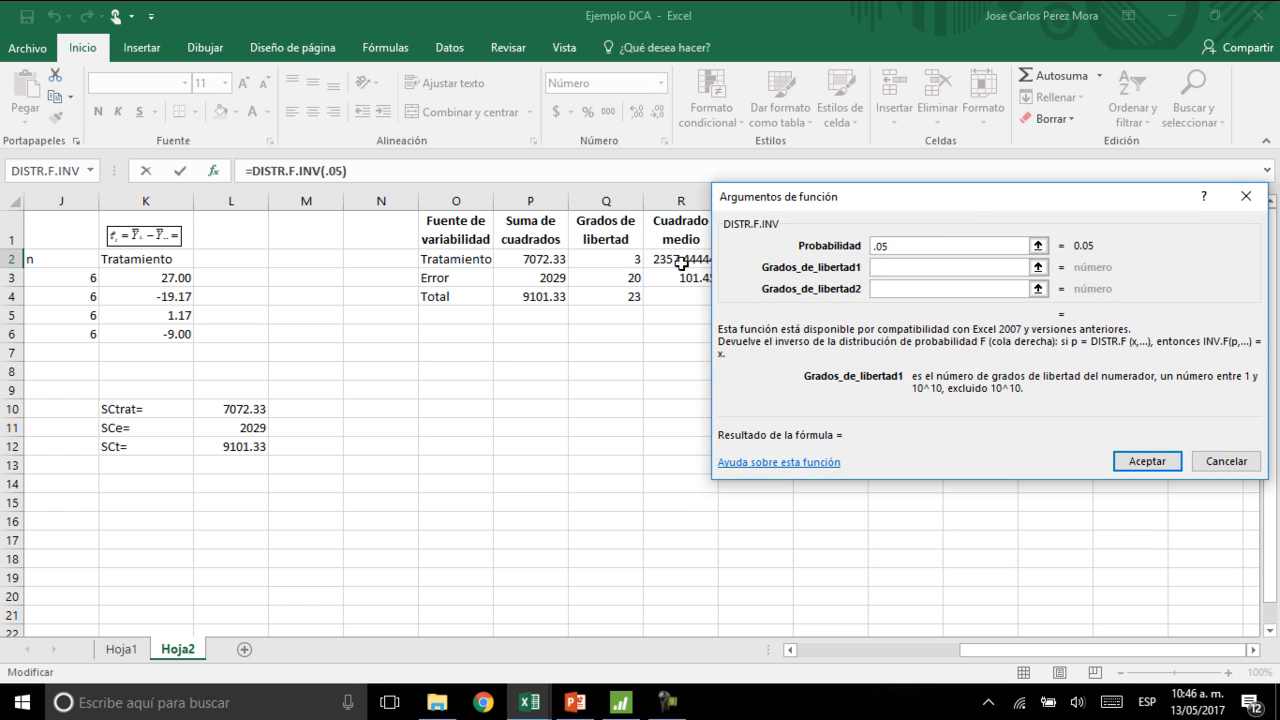
{"action": "type", "text": "3"}
{"action": "left_click", "coordinate": [936, 289]}
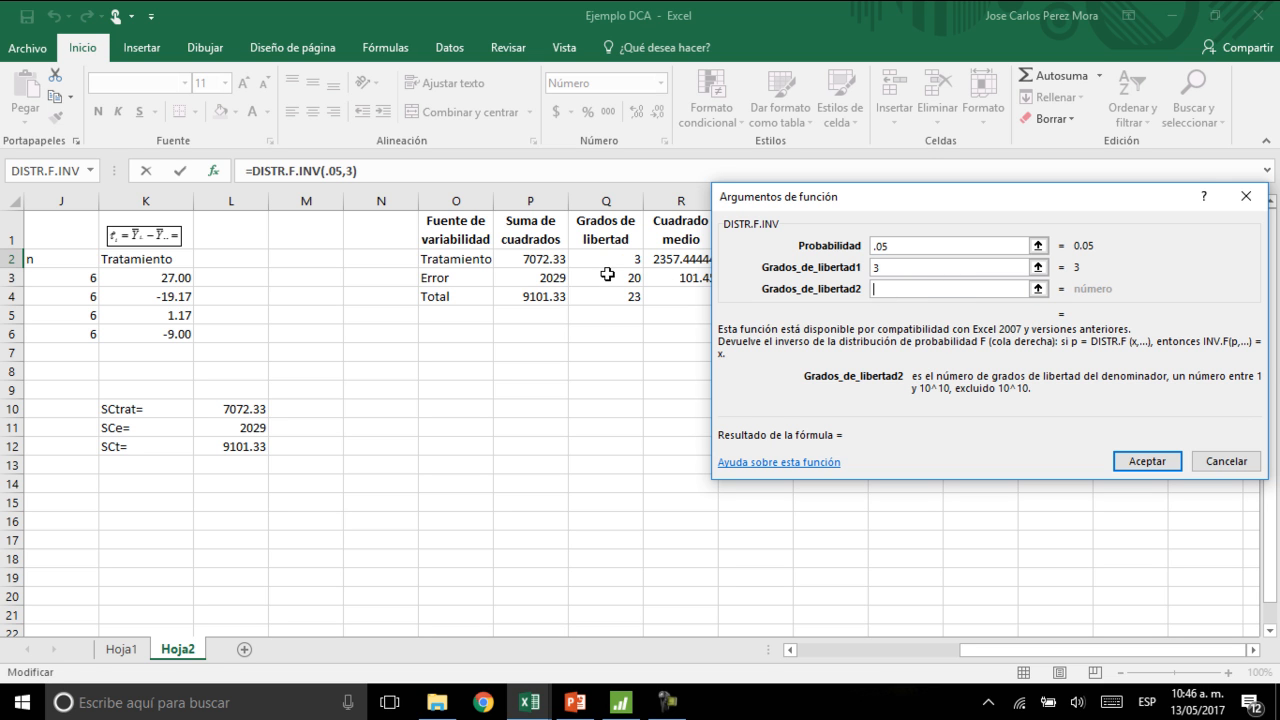
{"action": "type", "text": "20"}
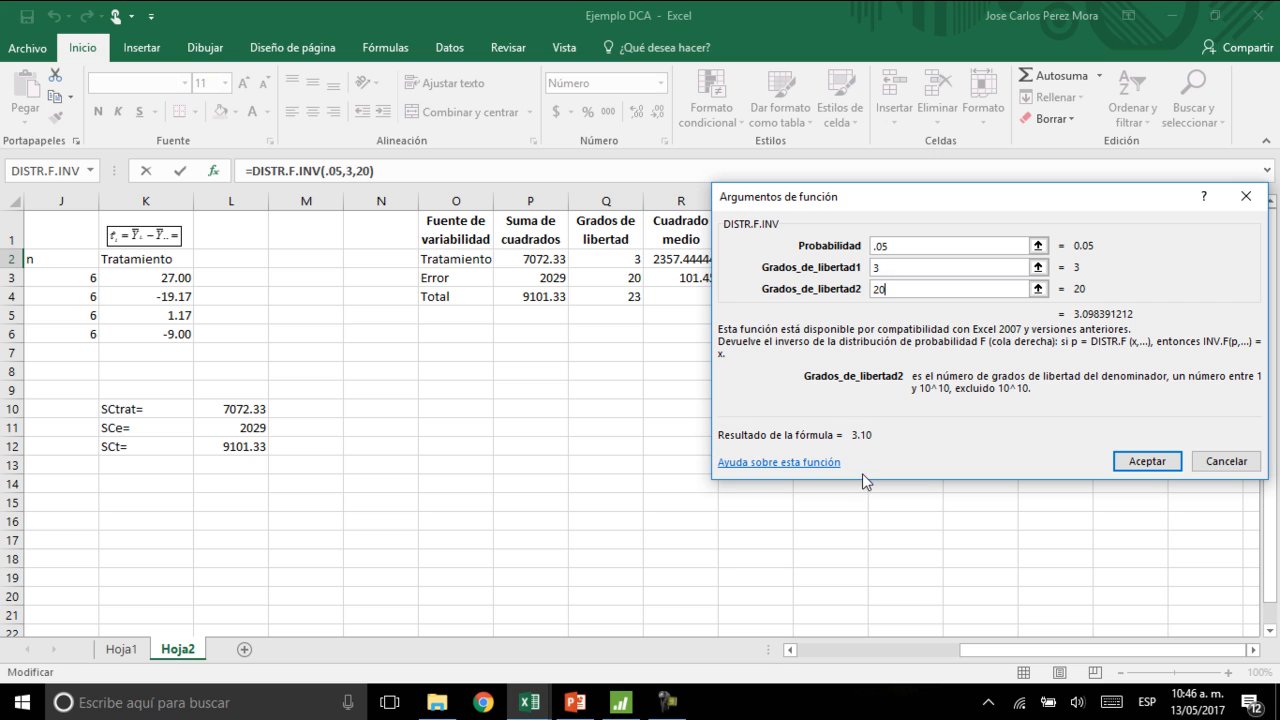
{"action": "left_click", "coordinate": [898, 267]}
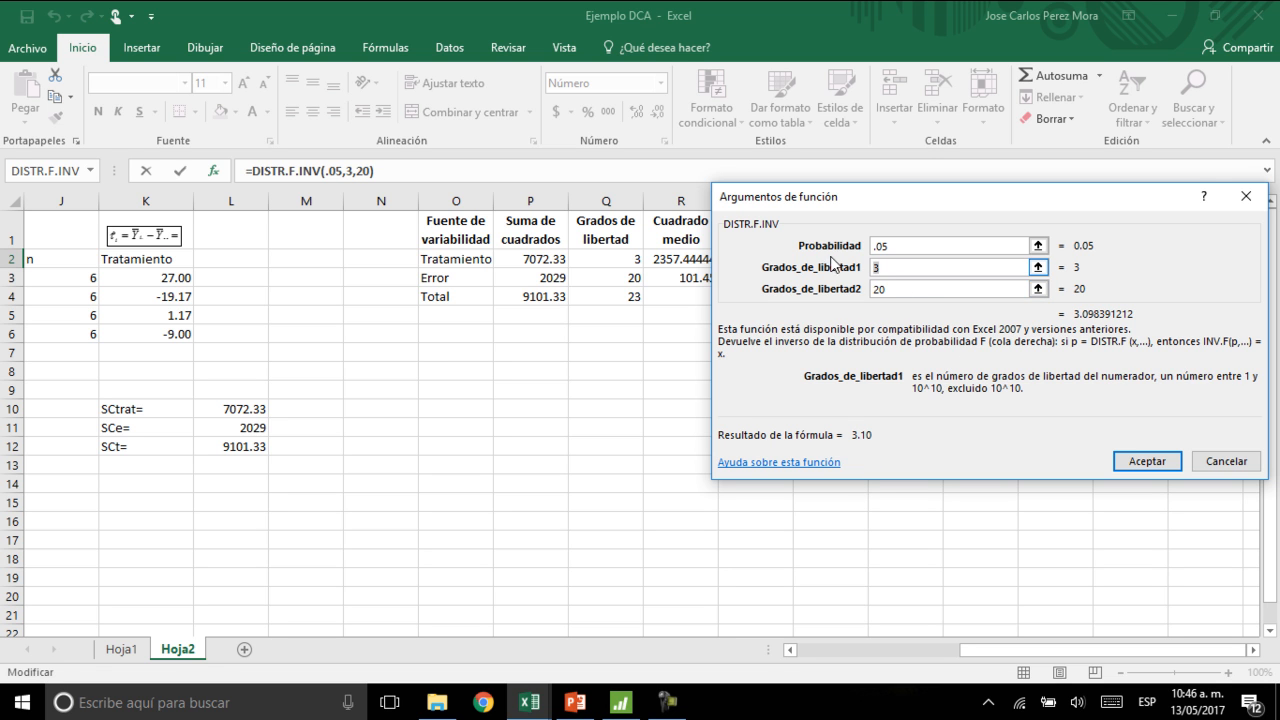
{"action": "key", "text": "BackSpace"}
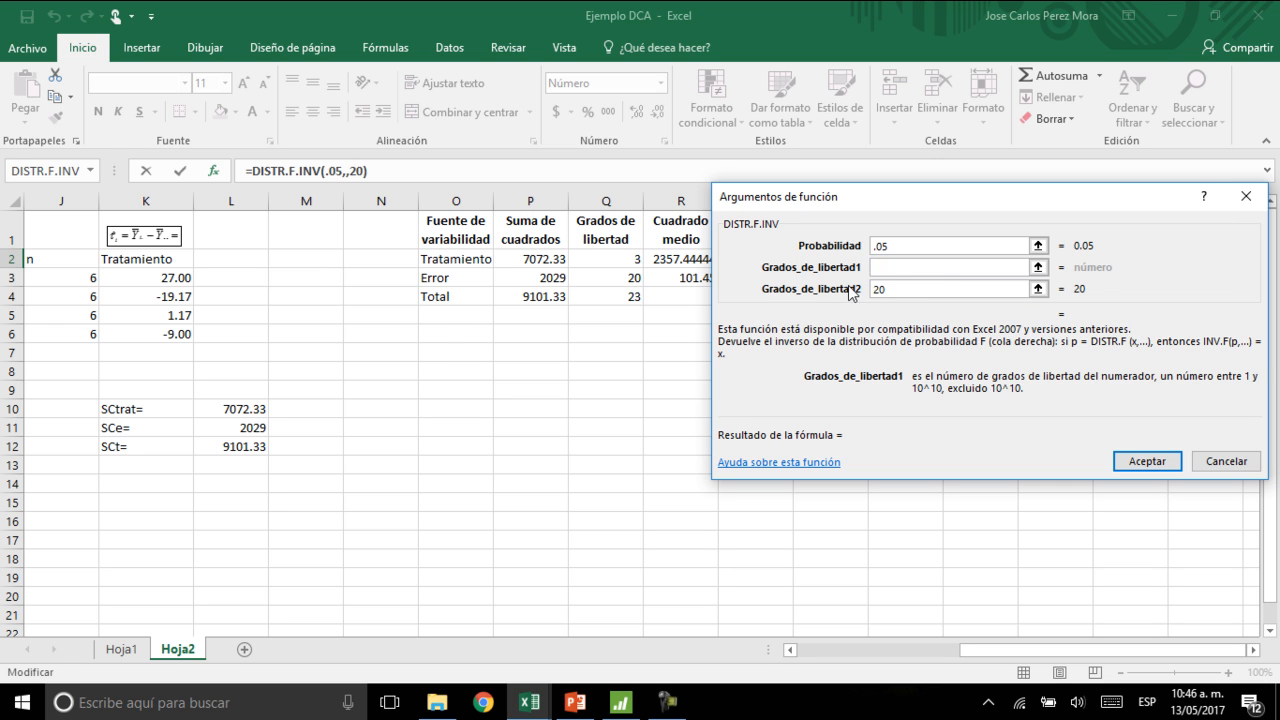
{"action": "left_click", "coordinate": [888, 289]}
{"action": "key", "text": "BackSpace"}
{"action": "key", "text": "BackSpace"}
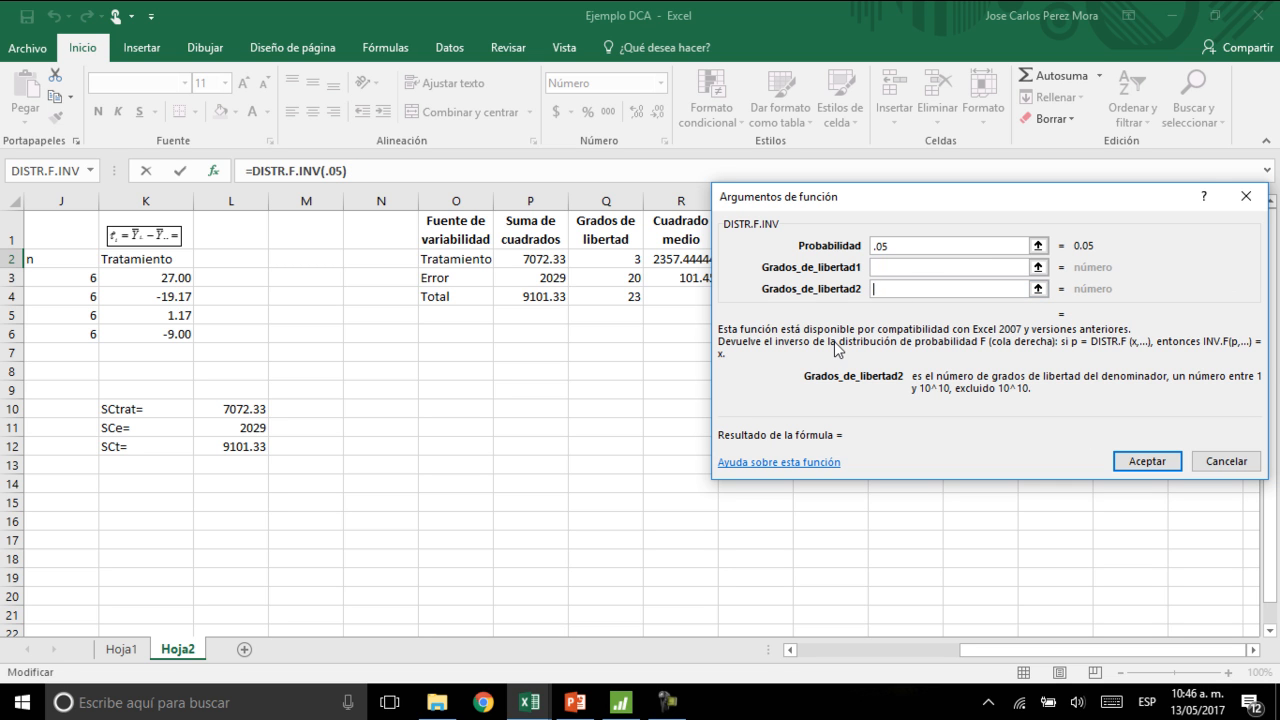
Step: Set Grados_de_libertad1 to Q2 and Grados_de_libertad2 to Q3, and insert the DISTR.F.INV result in T2
{"action": "left_click", "coordinate": [958, 266]}
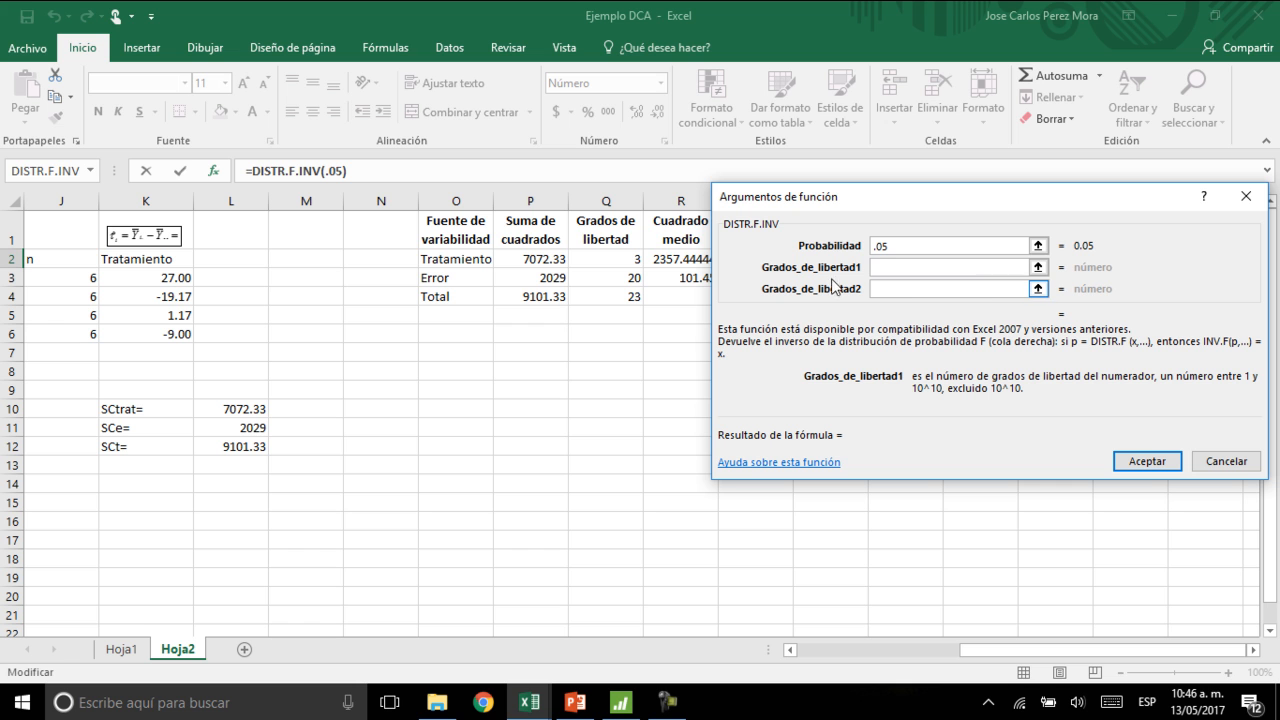
{"action": "left_click", "coordinate": [622, 261]}
{"action": "left_click", "coordinate": [893, 291]}
{"action": "left_click", "coordinate": [635, 278]}
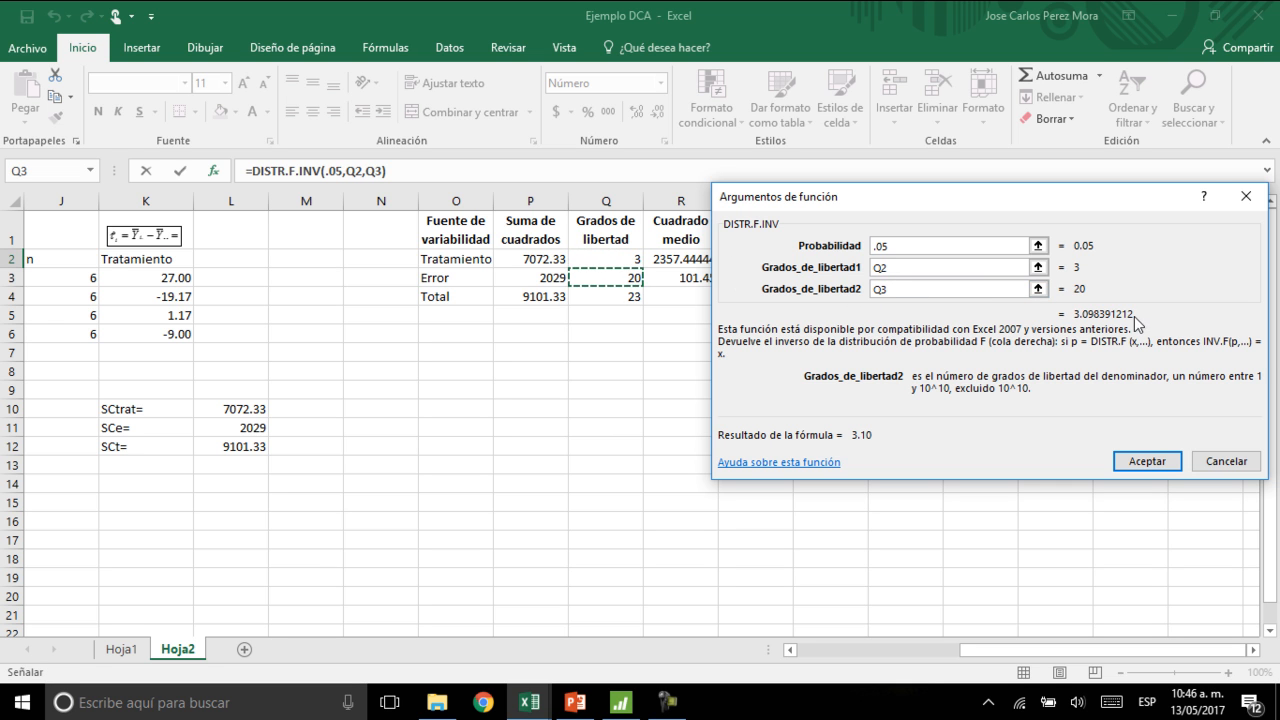
{"action": "left_click", "coordinate": [1140, 465]}
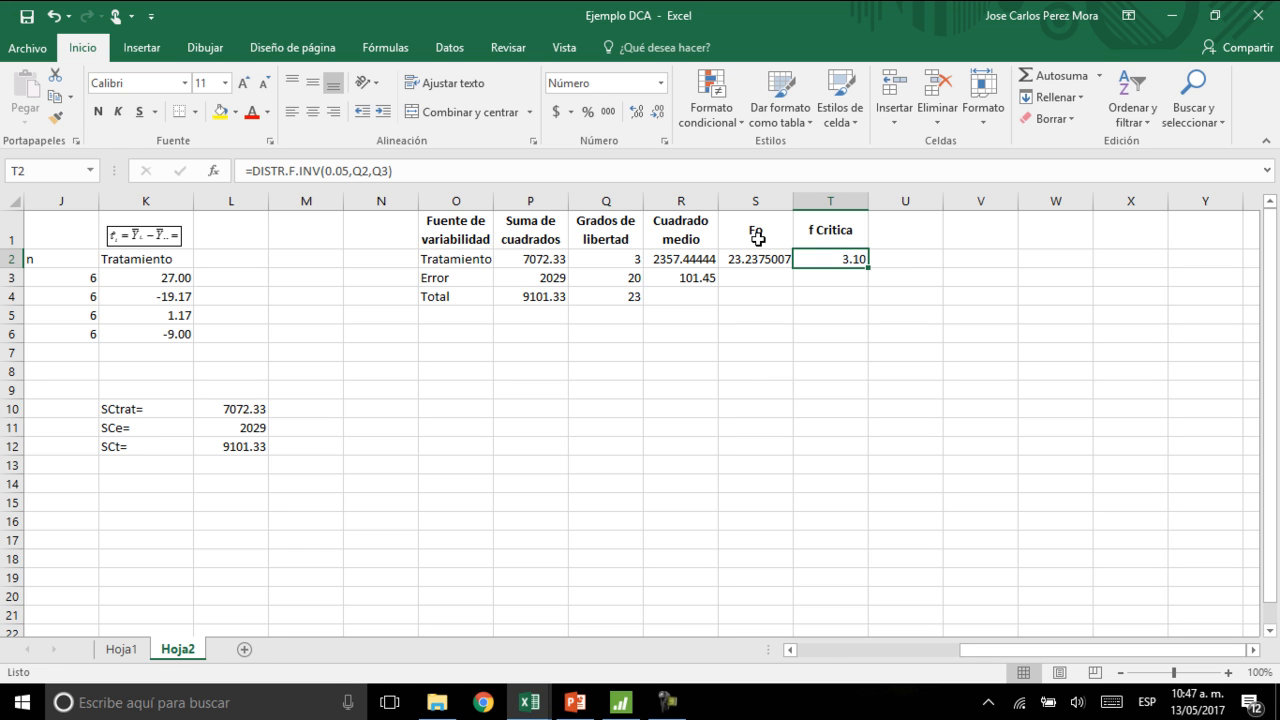
Step: Compare Fo with f Critica, and switch to the Unidad III presentation in PowerPoint to read the Tabla ANOVA solution on slide 19
{"action": "left_click", "coordinate": [776, 262]}
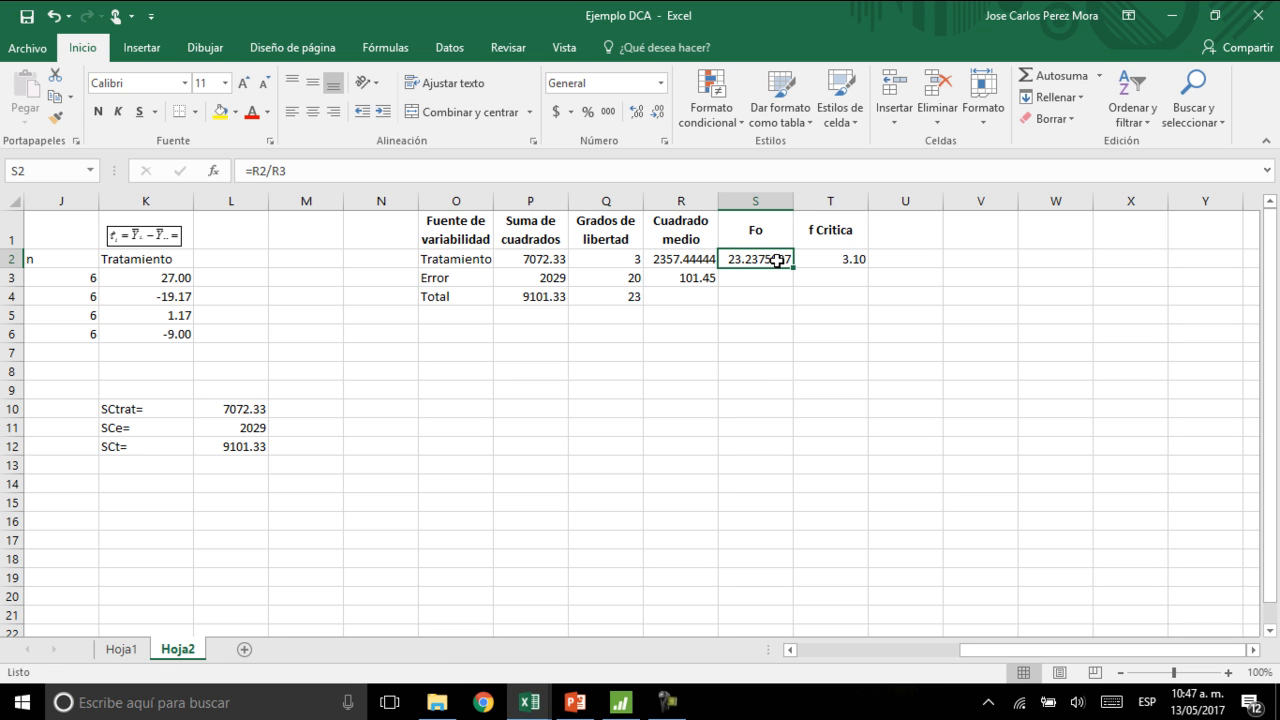
{"action": "left_click", "coordinate": [823, 262]}
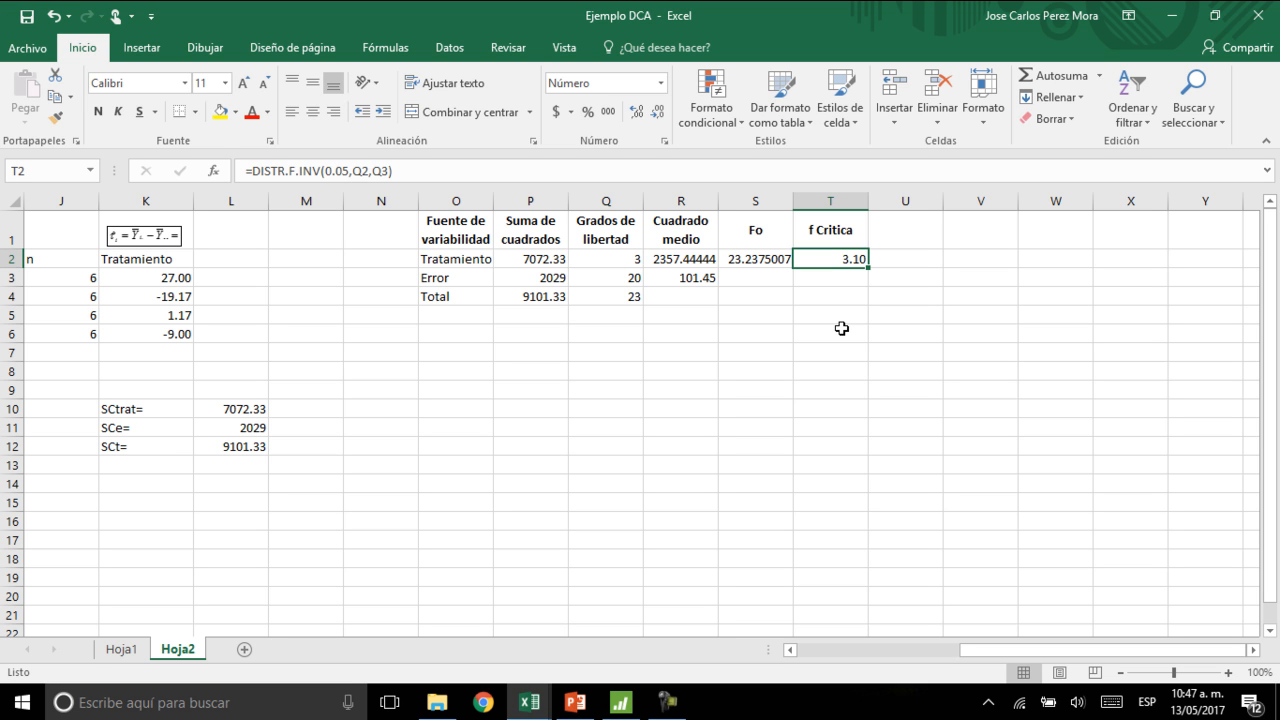
{"action": "key", "text": "alt+Tab"}
{"action": "left_click", "coordinate": [130, 552]}
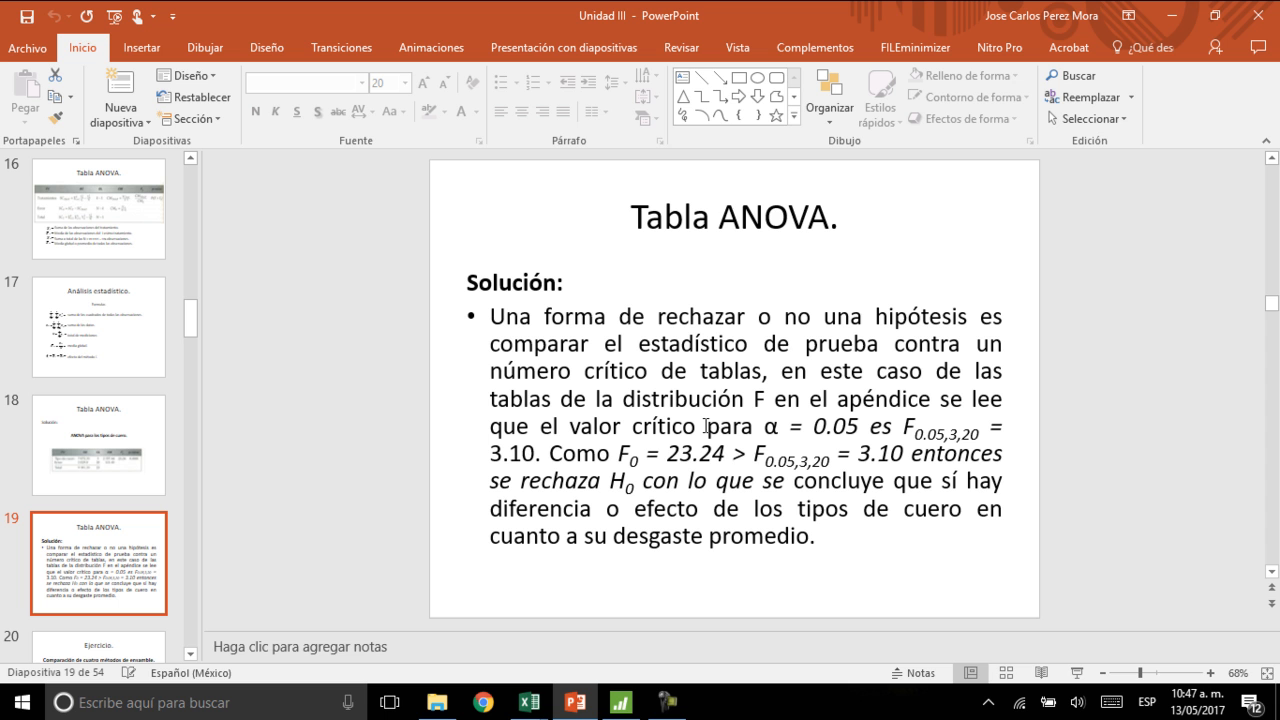
Step: Switch to the DCA workbook in Excel and enter "Se rechaza la Ho" in U2 beside the f Critica value
{"action": "mouse_move", "coordinate": [529, 702]}
{"action": "left_click", "coordinate": [675, 645]}
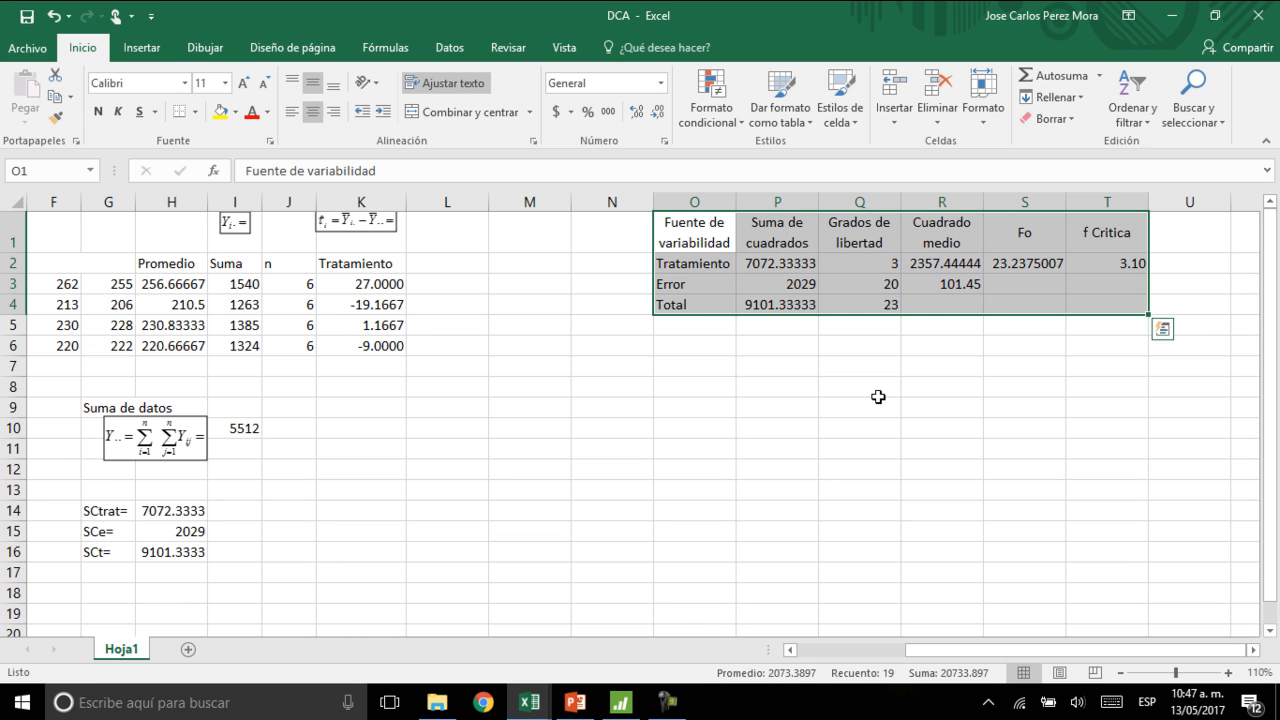
{"action": "left_click", "coordinate": [1053, 362]}
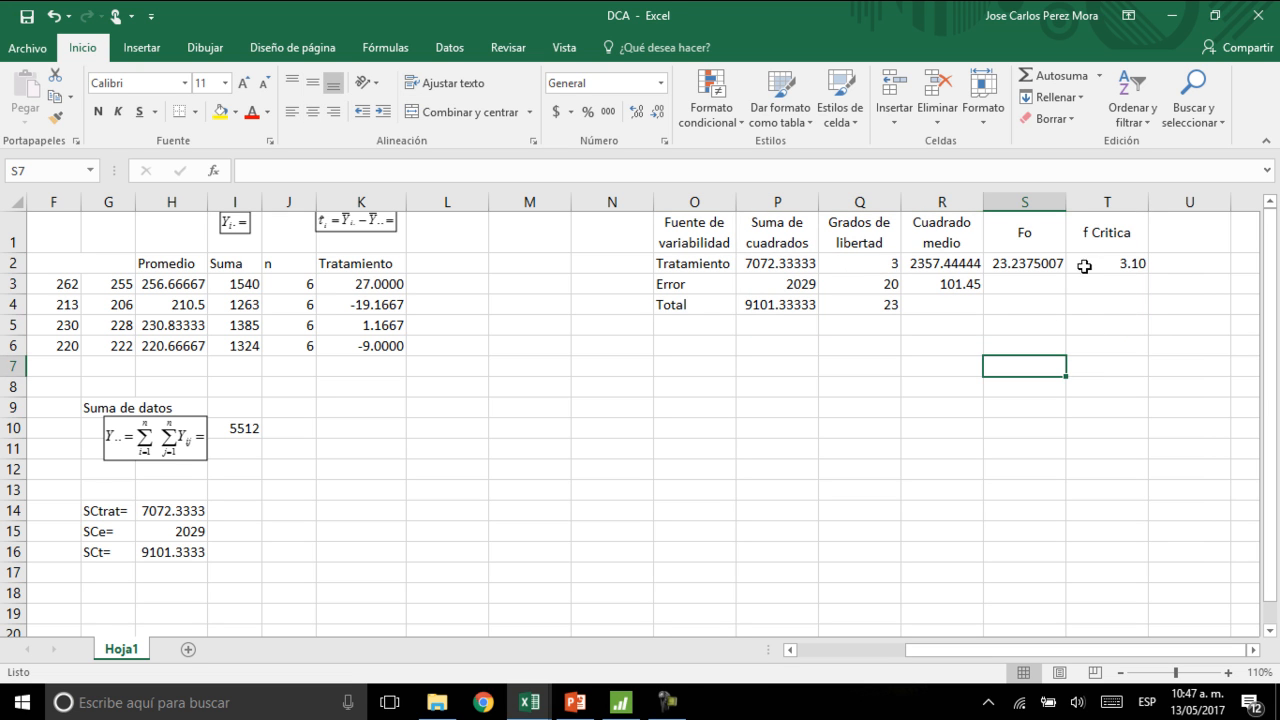
{"action": "left_click", "coordinate": [1108, 266]}
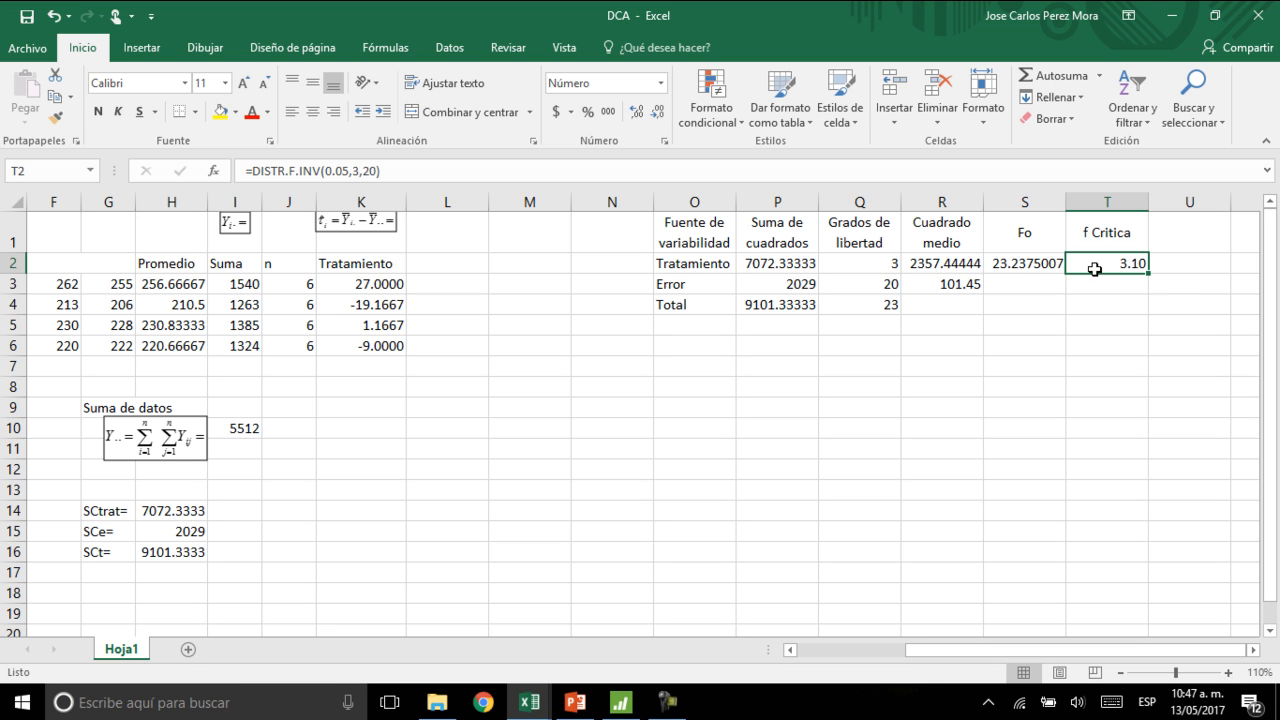
{"action": "left_click", "coordinate": [1170, 269]}
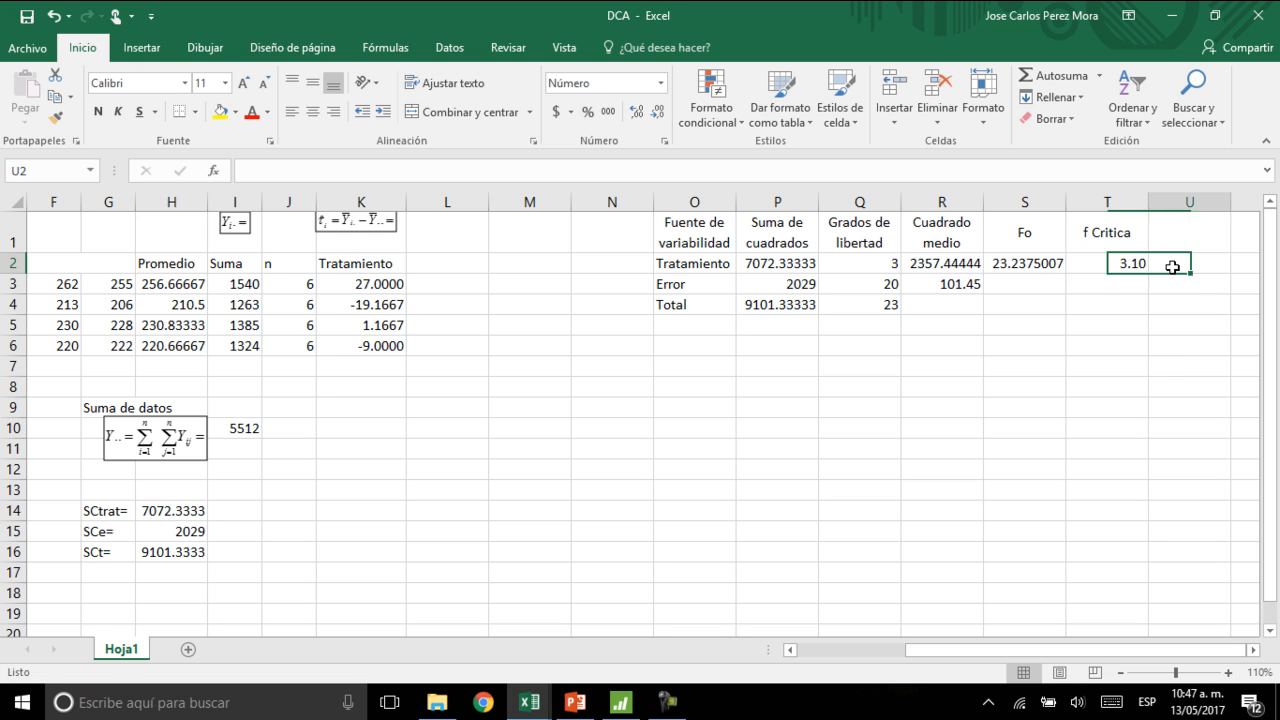
{"action": "type", "text": "Se re"}
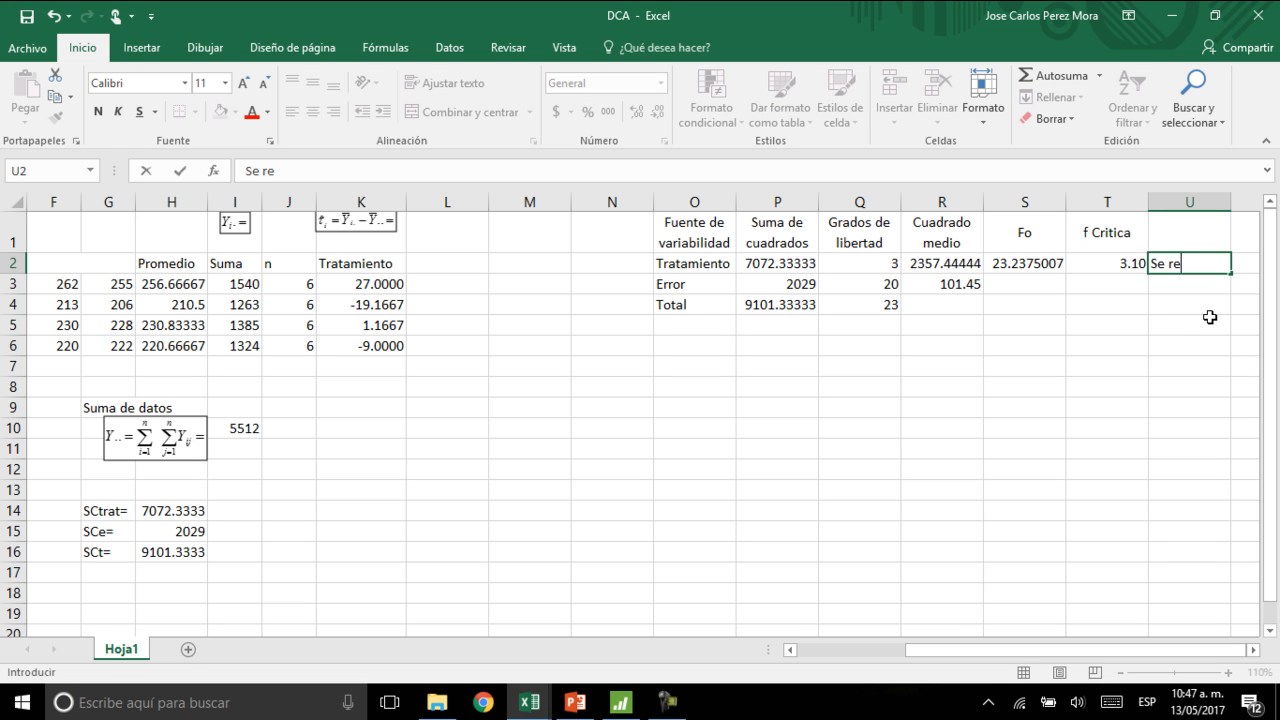
{"action": "type", "text": "chaza la Ho"}
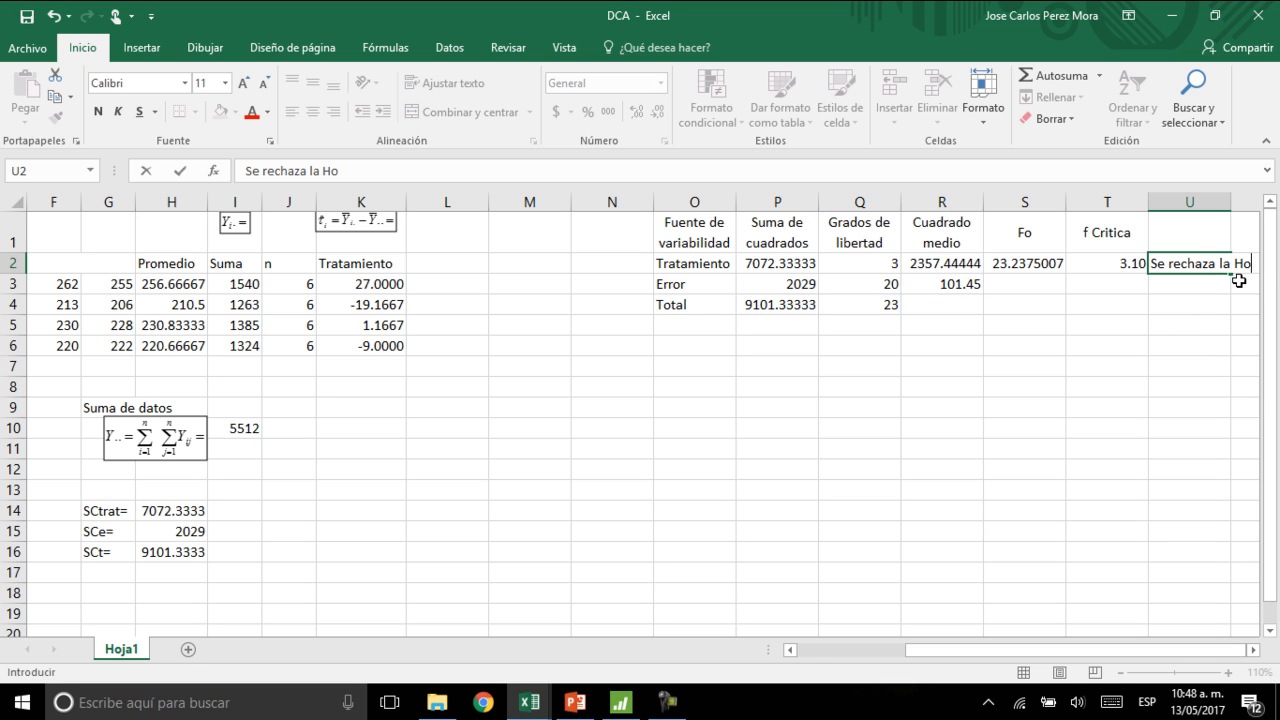
{"action": "left_click", "coordinate": [1198, 287]}
Step: Fill cell U2 with yellow and widen column U to fit the conclusion text
{"action": "left_click", "coordinate": [1204, 262]}
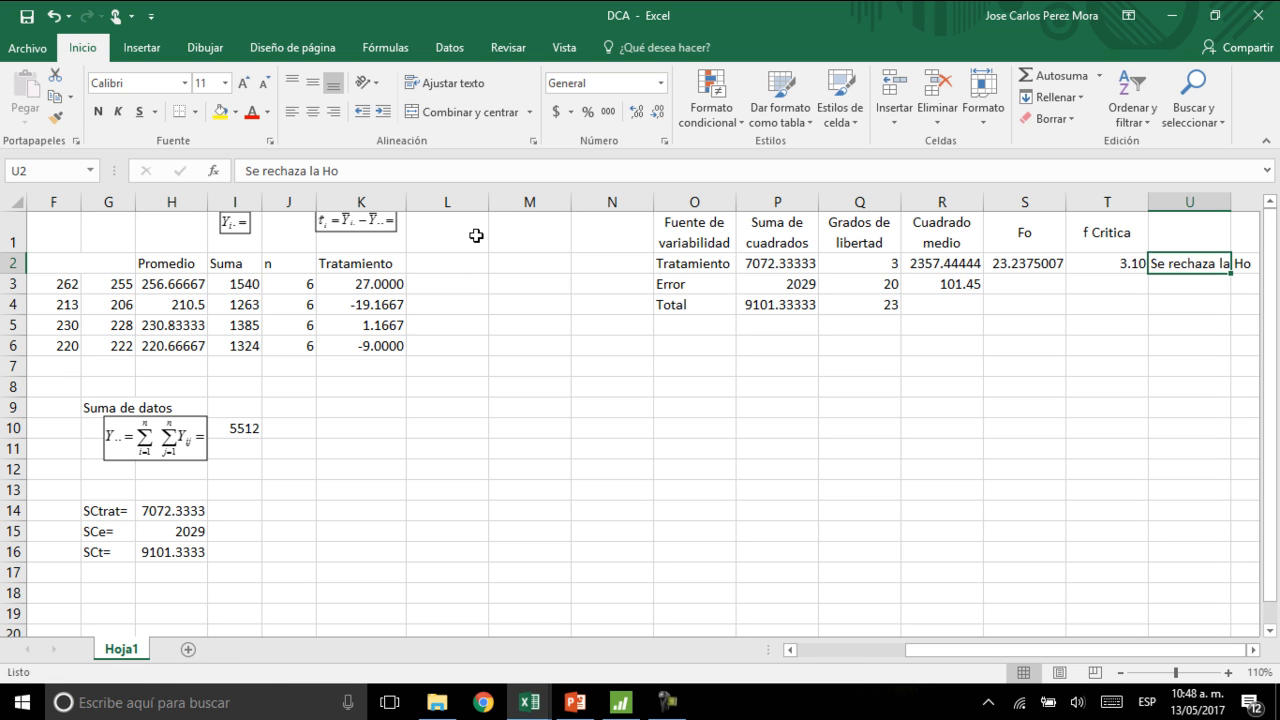
{"action": "left_click", "coordinate": [219, 111]}
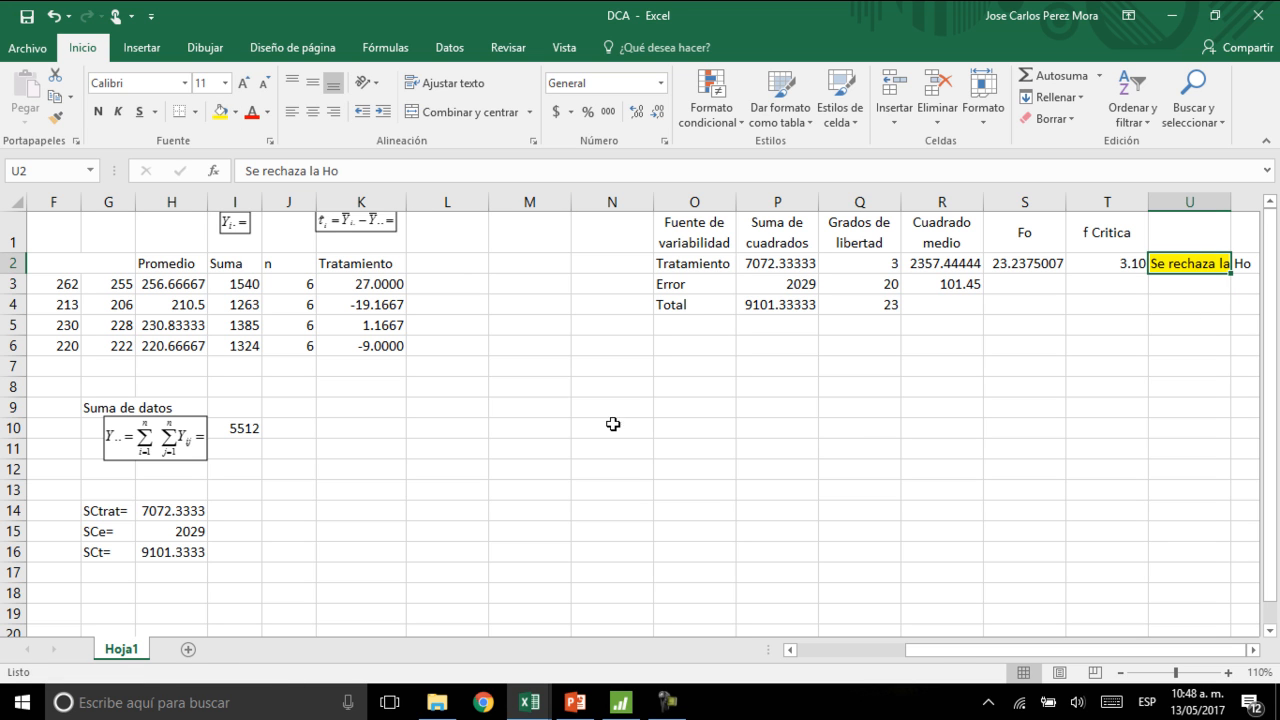
{"action": "double_click", "coordinate": [1230, 203]}
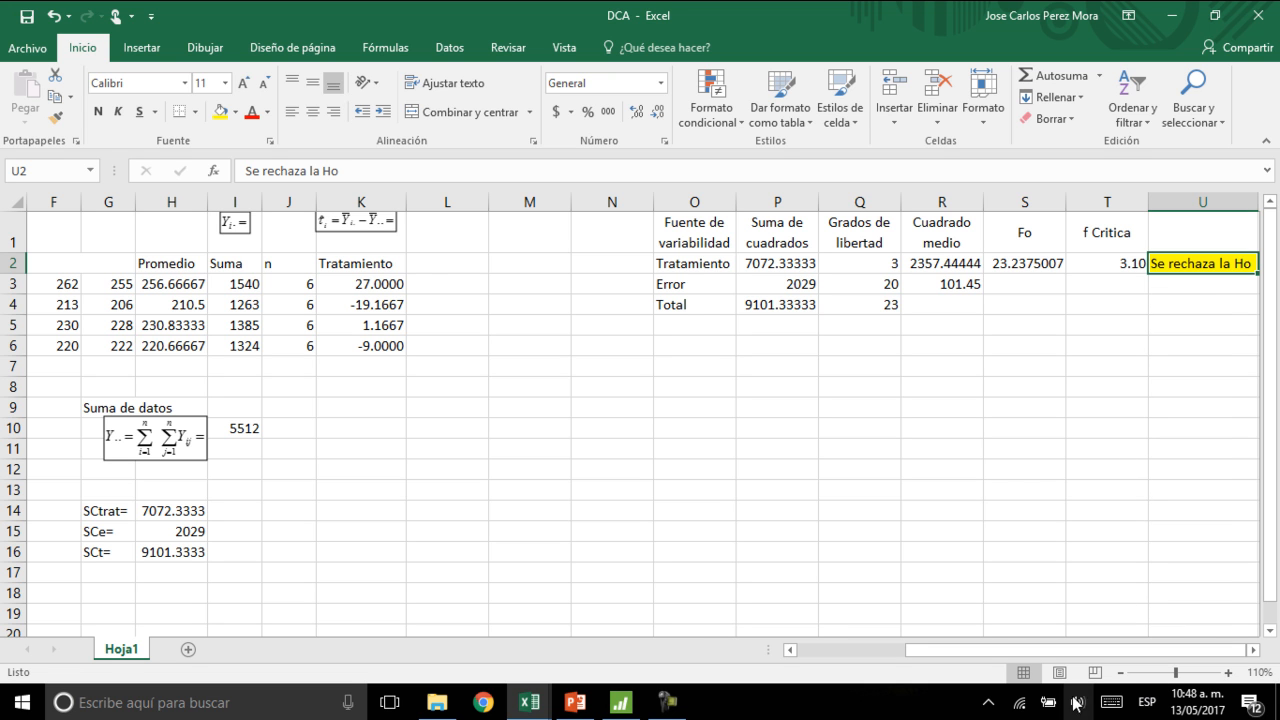
{"action": "left_click", "coordinate": [1253, 649]}
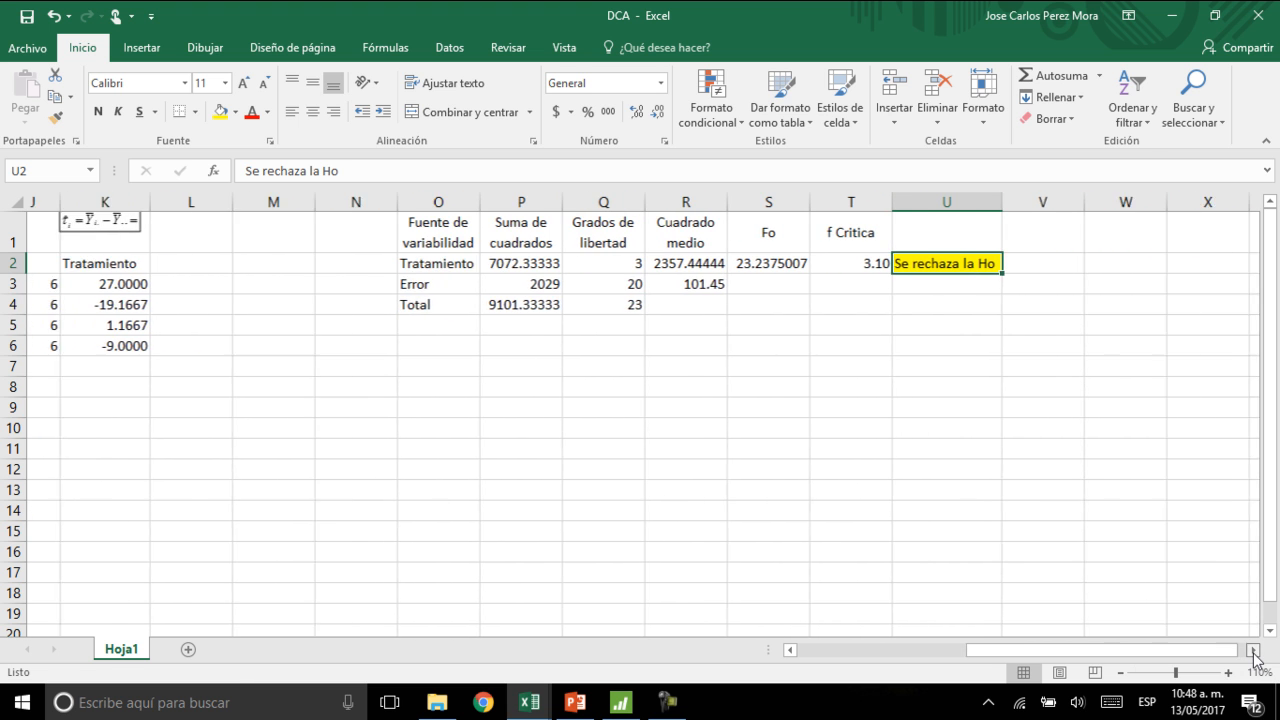
Step: Switch to the Unidad III presentation and examine the H0 and HA hypotheses on slide 5 against the conclusion in the DCA workbook
{"action": "key", "text": "alt+Tab"}
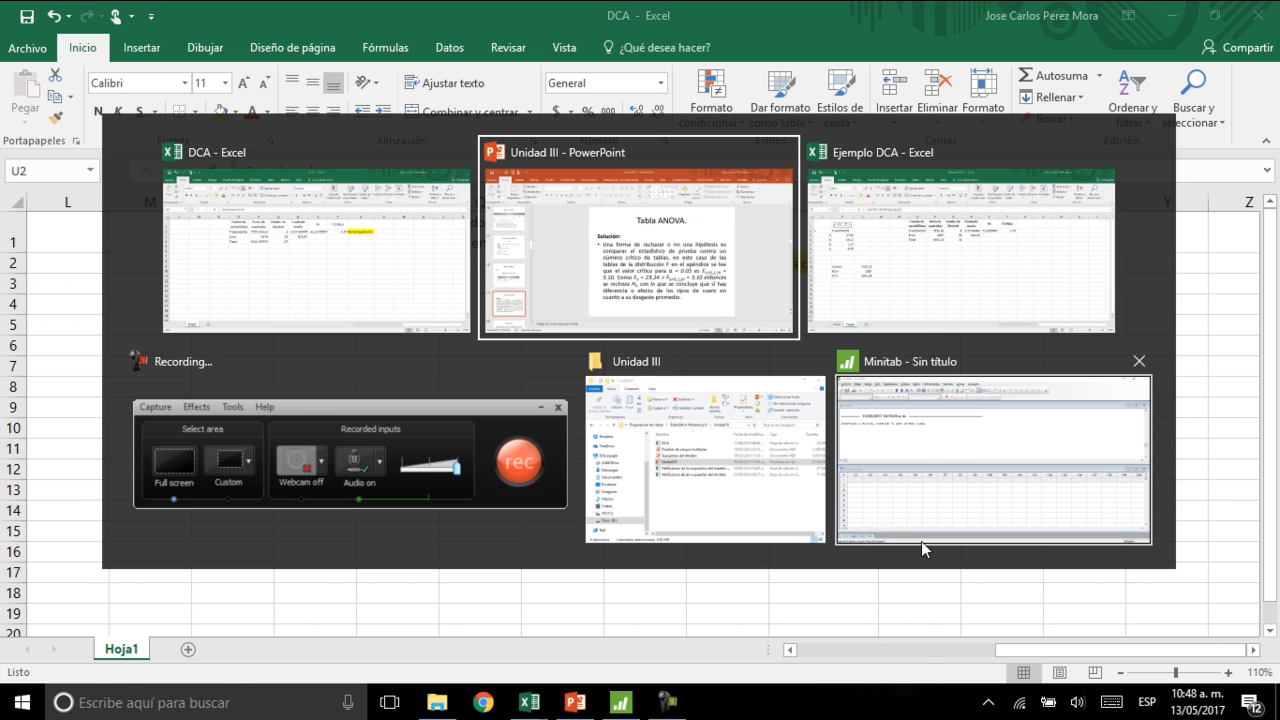
{"action": "key", "text": "Up"}
{"action": "key", "text": "Up"}
{"action": "key", "text": "Up"}
{"action": "key", "text": "Up"}
{"action": "key", "text": "Up"}
{"action": "key", "text": "Up"}
{"action": "key", "text": "Up"}
{"action": "key", "text": "Up"}
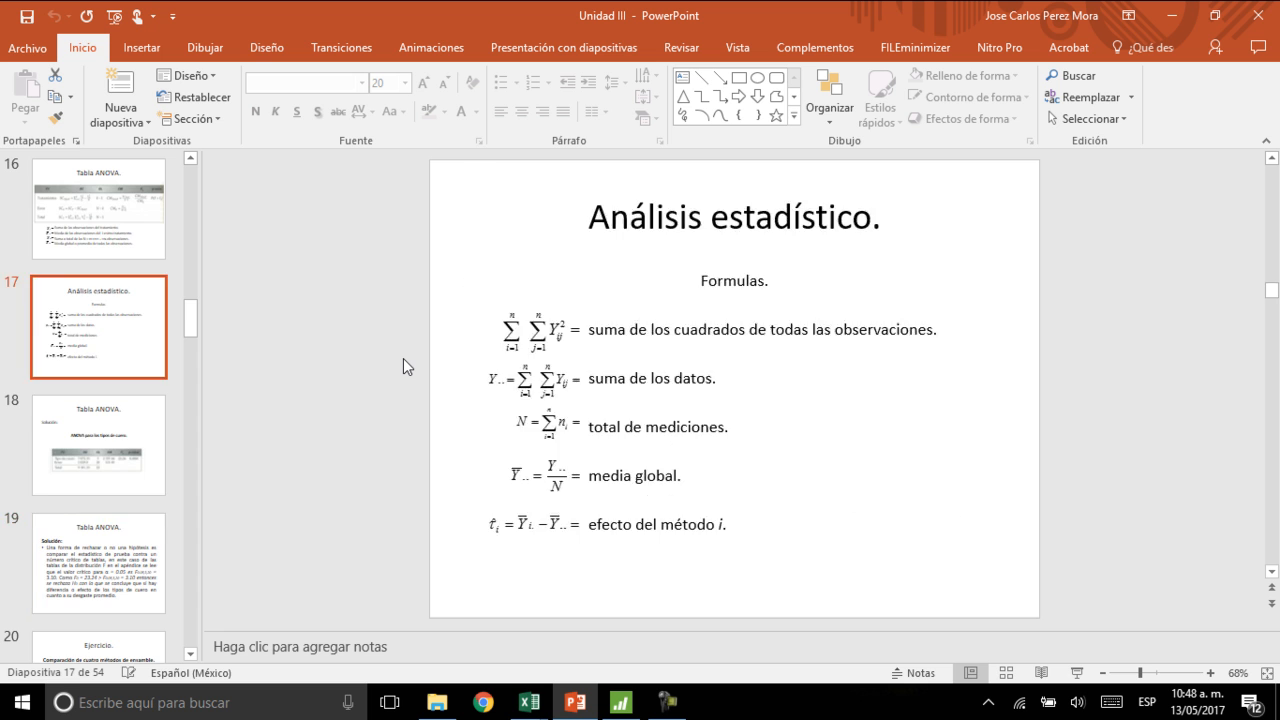
{"action": "key", "text": "Up"}
{"action": "key", "text": "Up"}
{"action": "key", "text": "Up"}
{"action": "key", "text": "Up"}
{"action": "key", "text": "Up"}
{"action": "key", "text": "Up"}
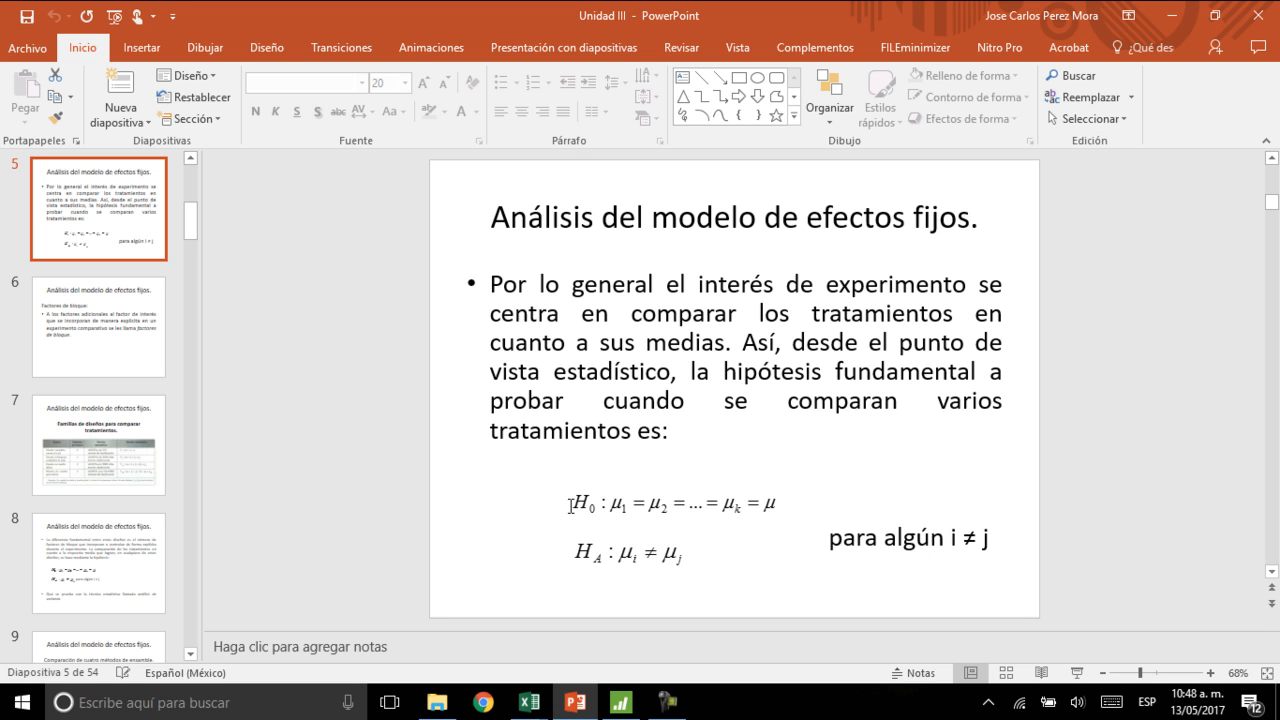
{"action": "key", "text": "alt+Tab"}
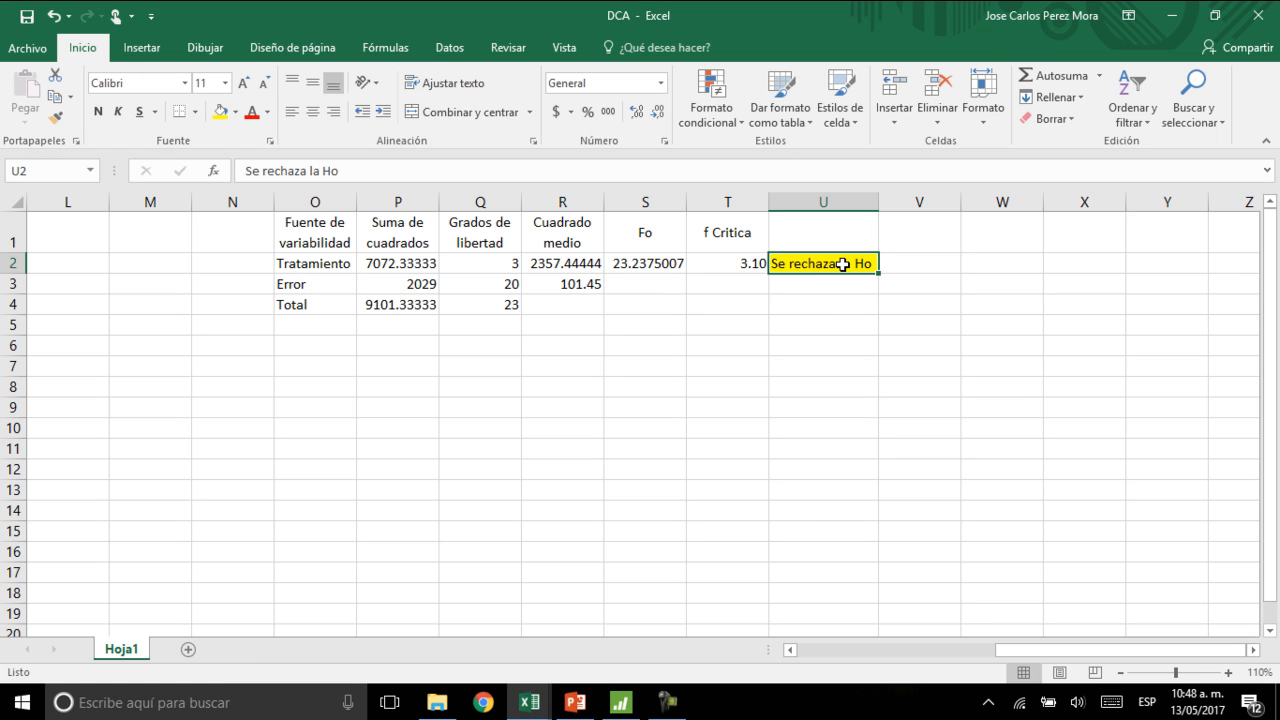
{"action": "key", "text": "alt+Tab"}
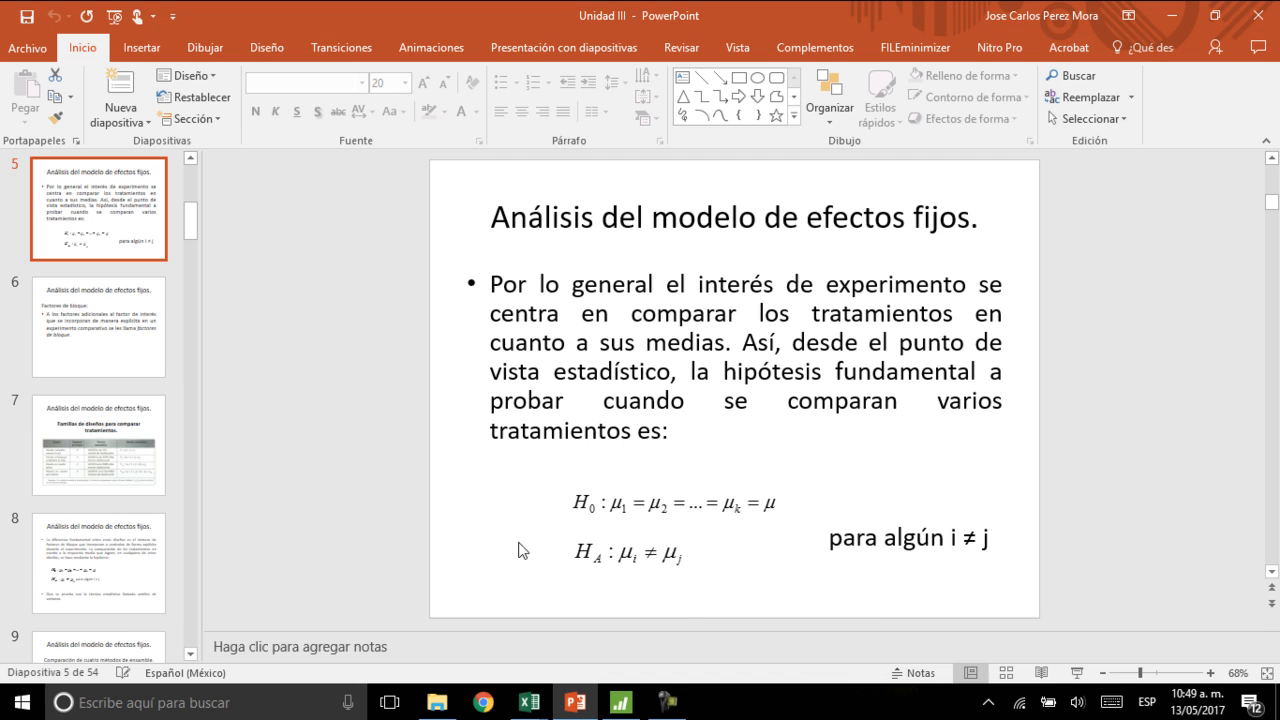
Step: Return to the DCA workbook in Excel and check in the add-in options that Herramientas para análisis is enabled
{"action": "key", "text": "alt+Tab"}
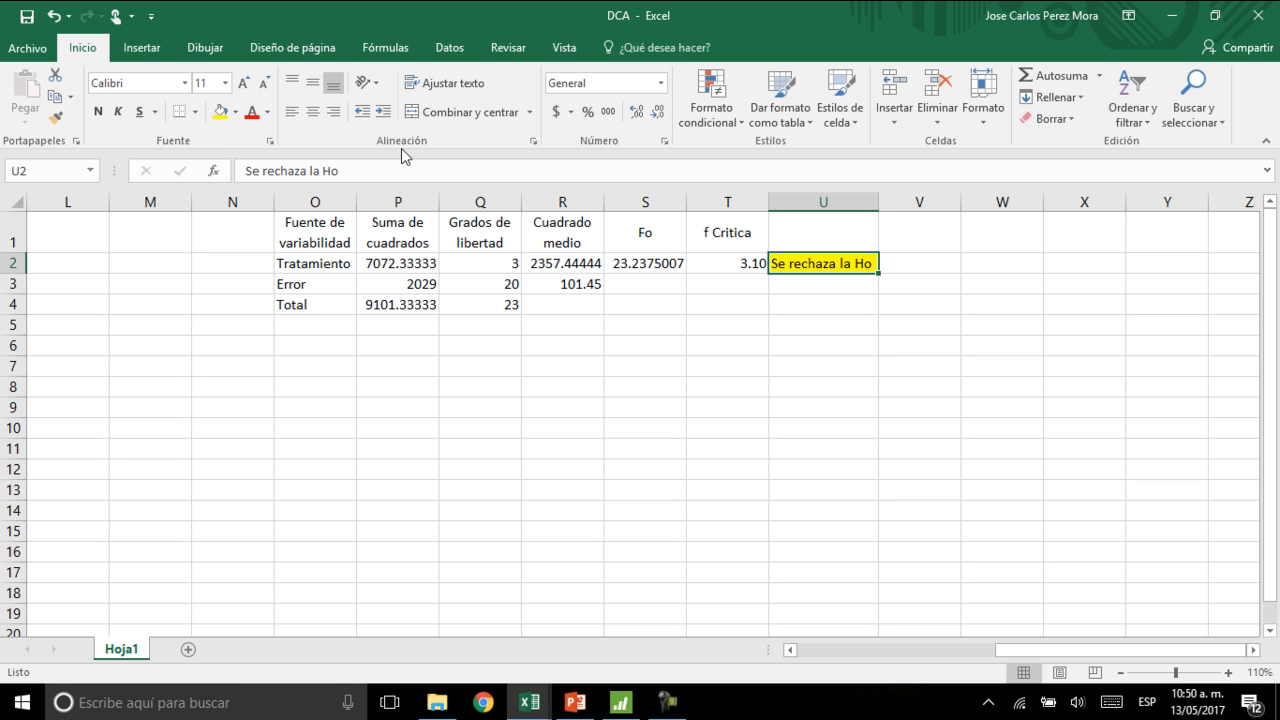
{"action": "left_click", "coordinate": [450, 52]}
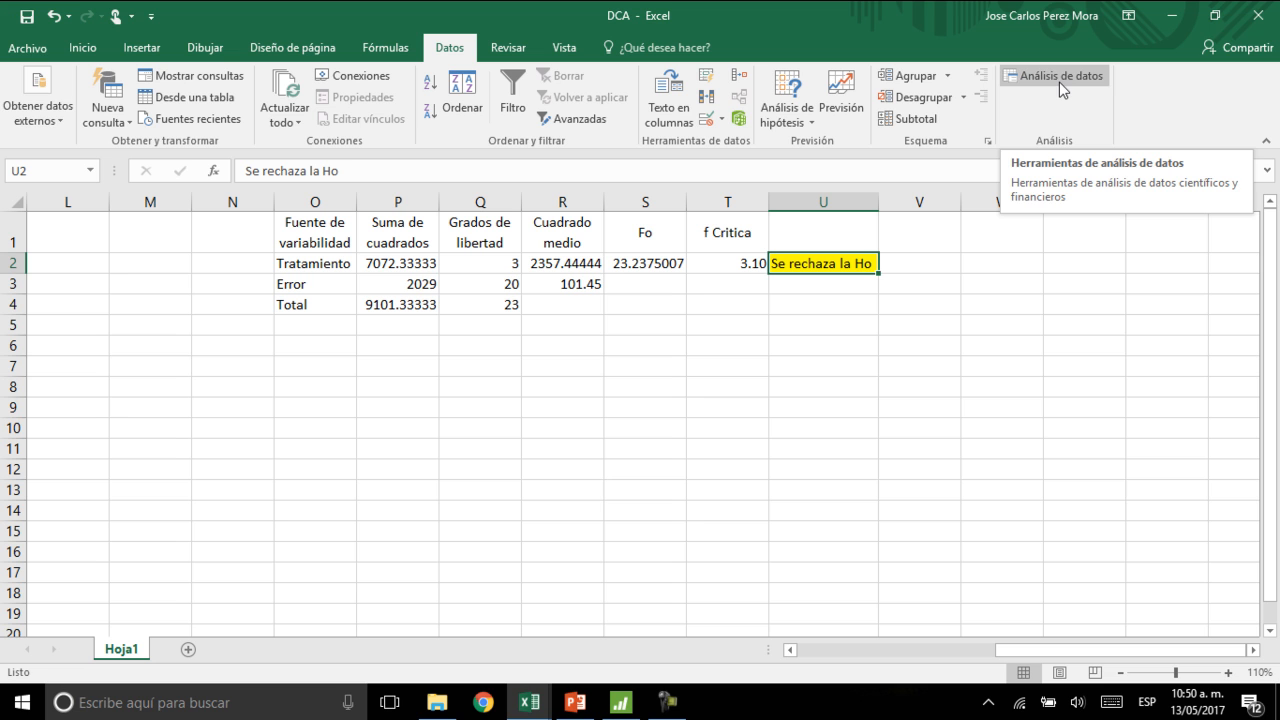
{"action": "left_click", "coordinate": [30, 50]}
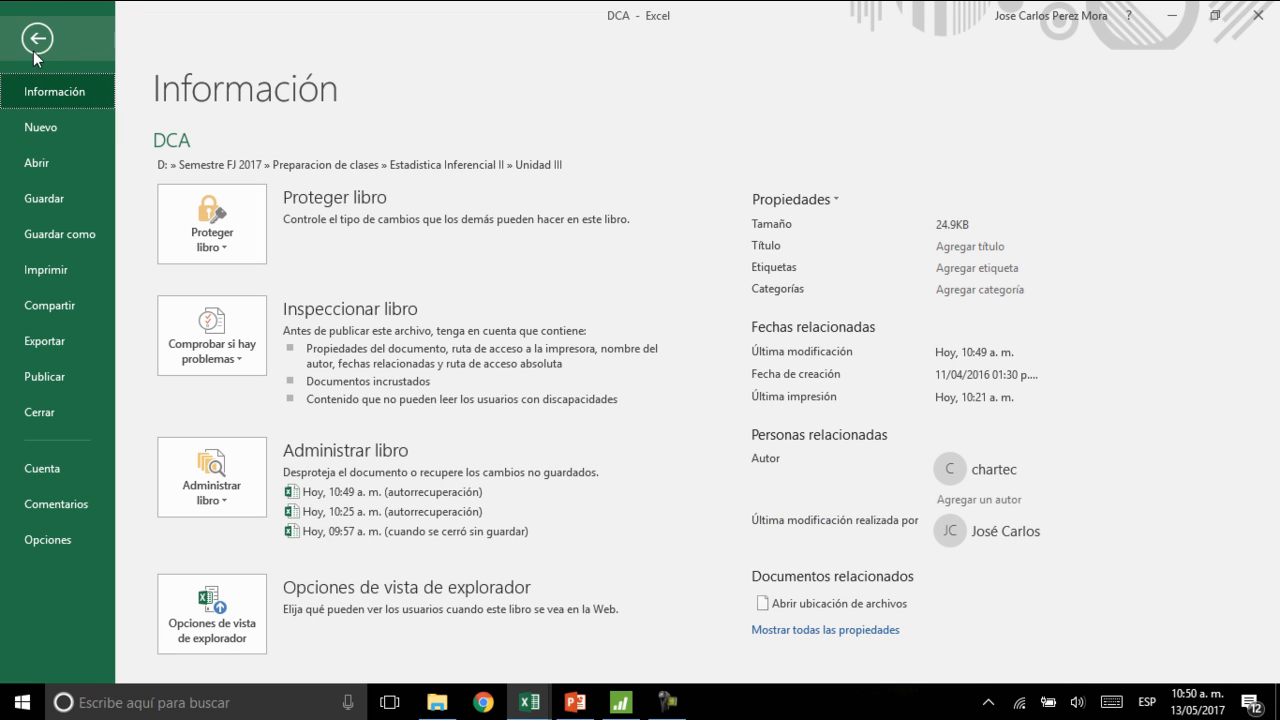
{"action": "left_click", "coordinate": [58, 543]}
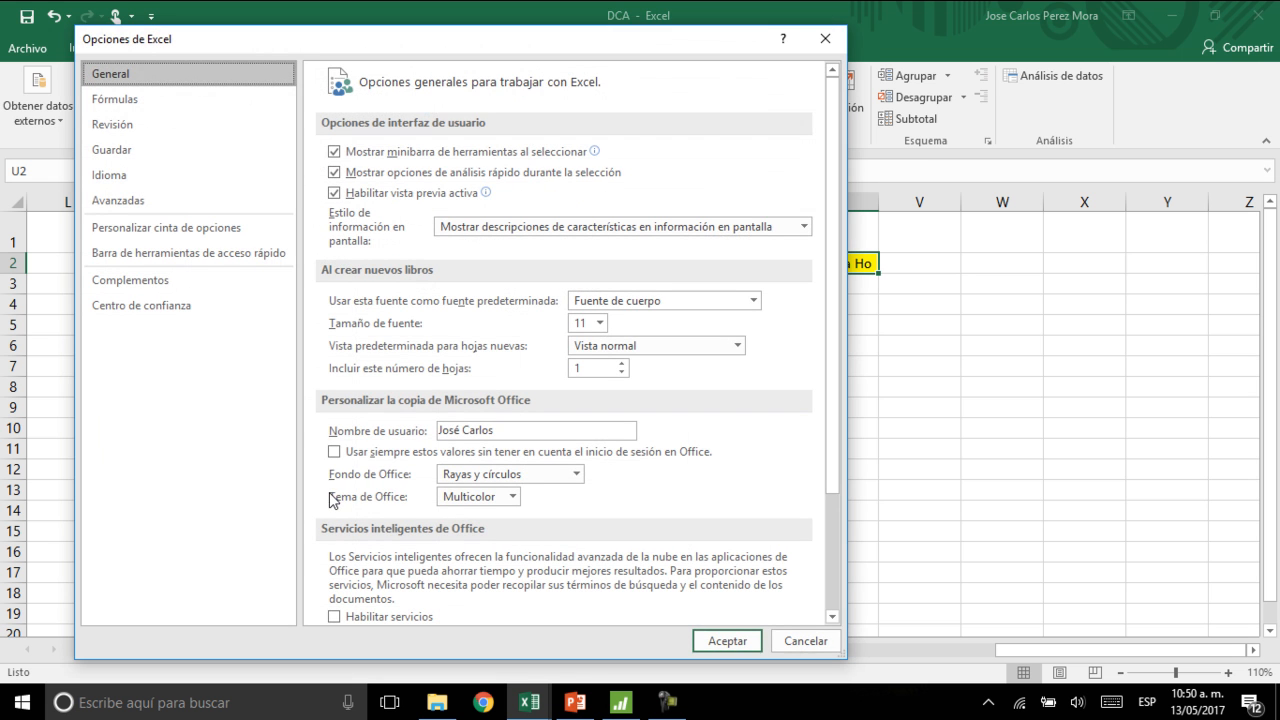
{"action": "left_click", "coordinate": [160, 283]}
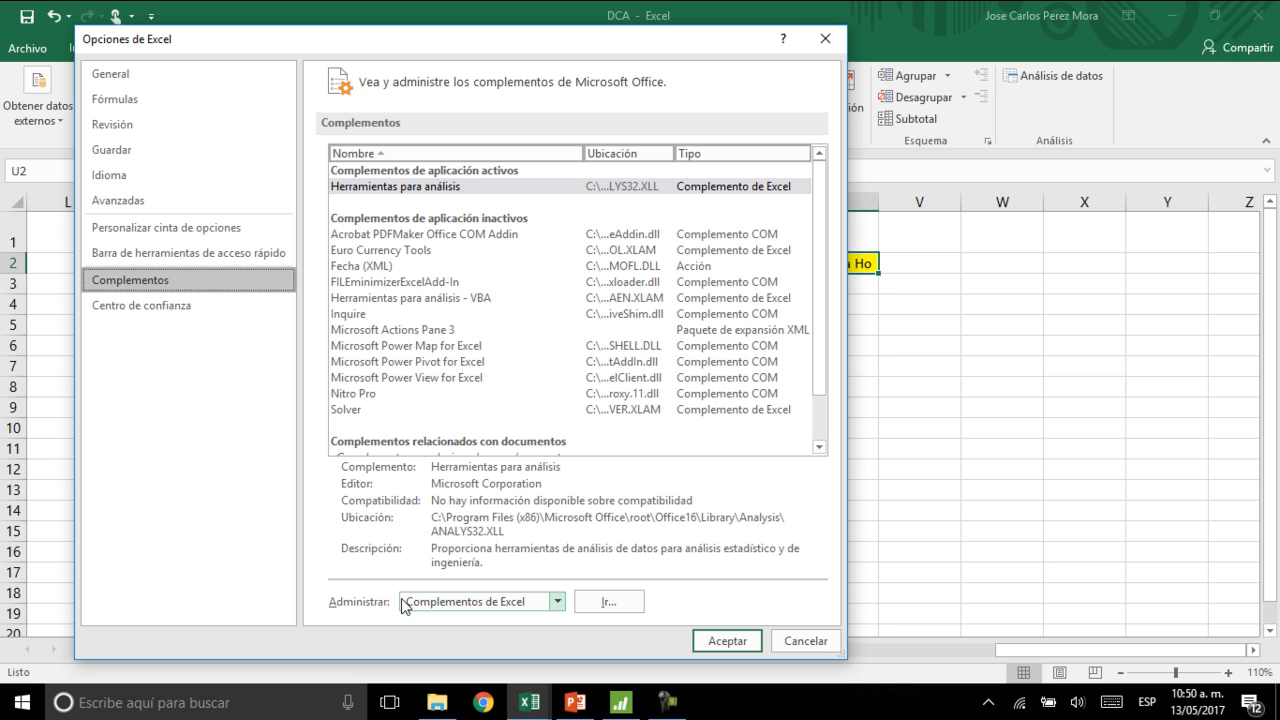
{"action": "left_click", "coordinate": [609, 602]}
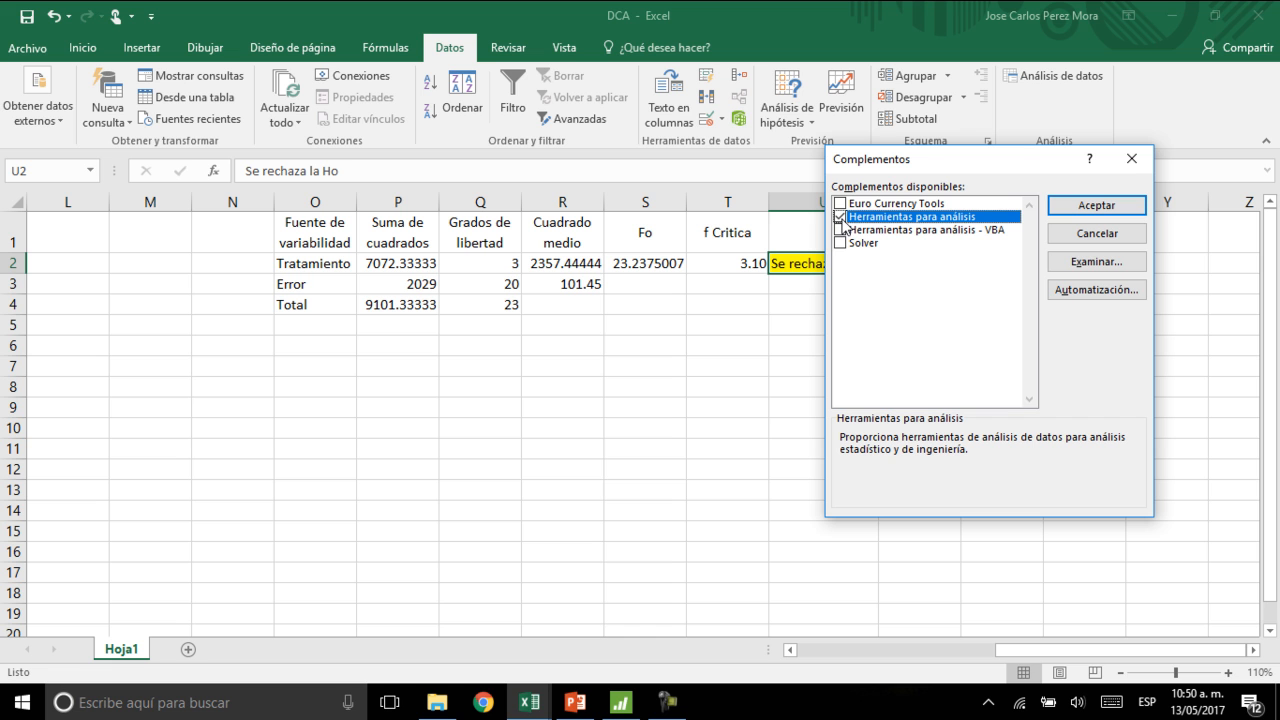
{"action": "left_click", "coordinate": [1066, 210]}
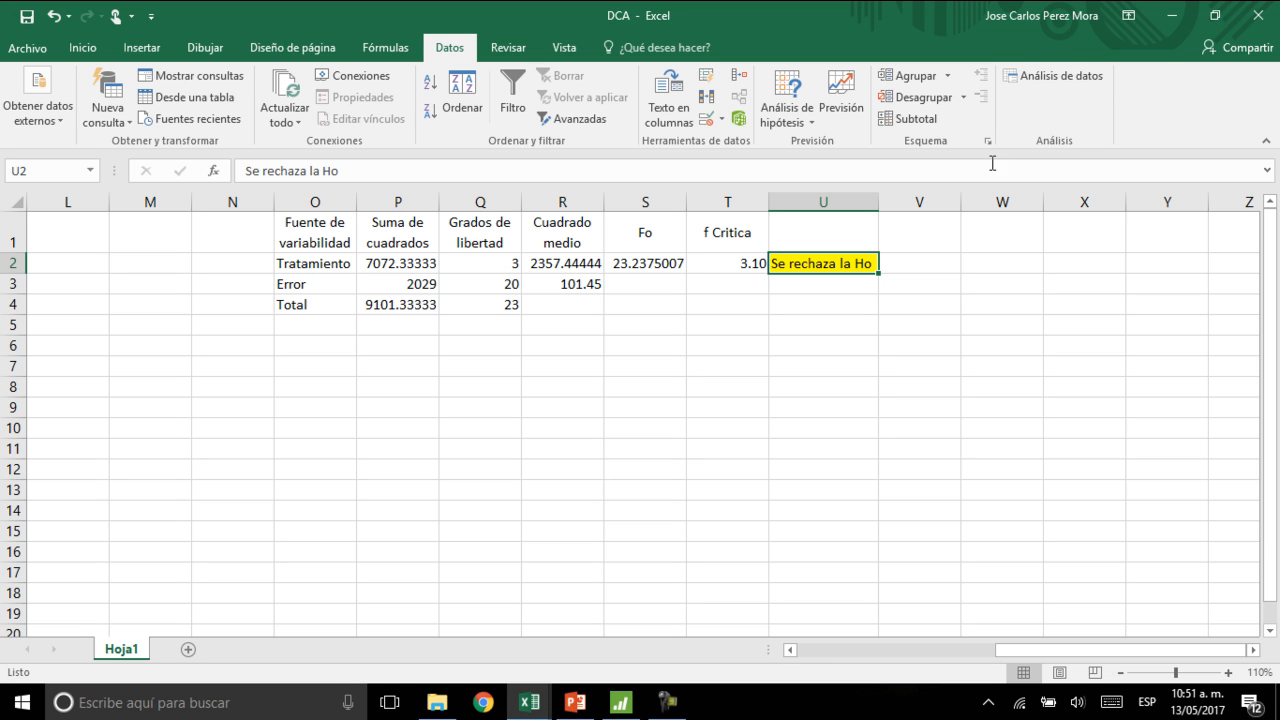
Step: Start the Análisis de varianza de un factor function from the data analysis tools
{"action": "left_click", "coordinate": [1063, 77]}
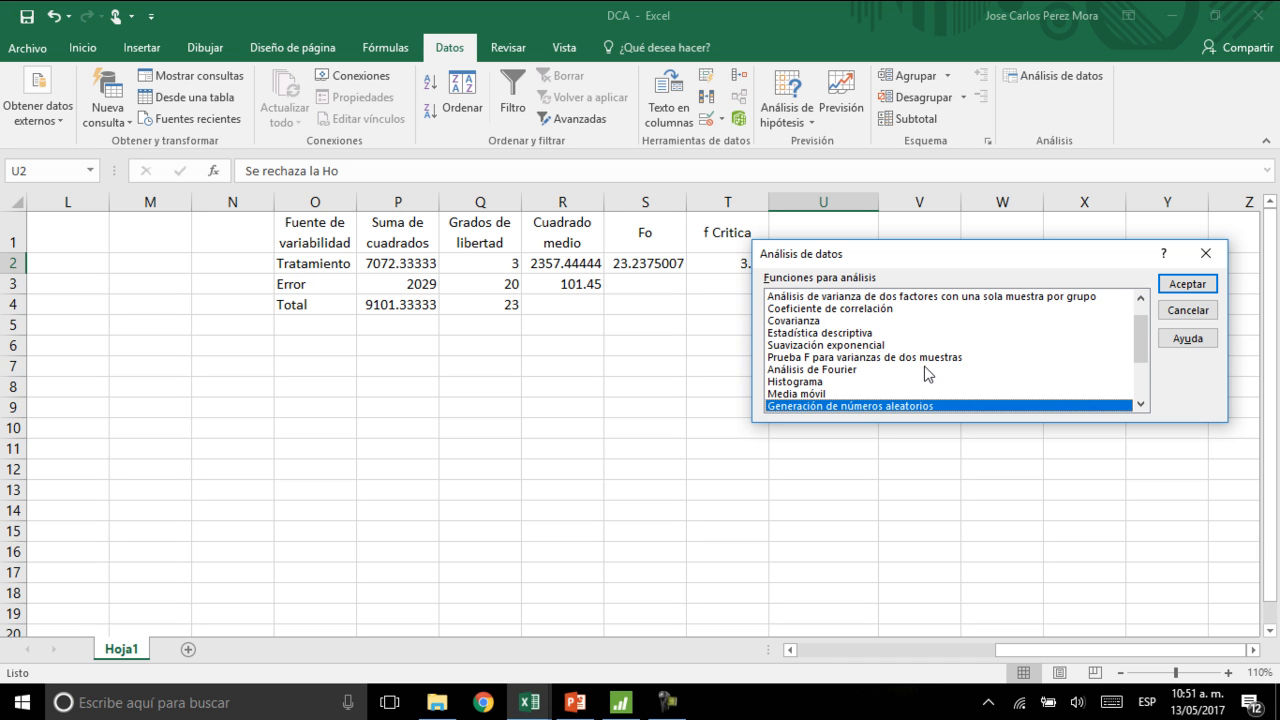
{"action": "scroll", "coordinate": [928, 374], "scroll_direction": "up", "scroll_amount": 1}
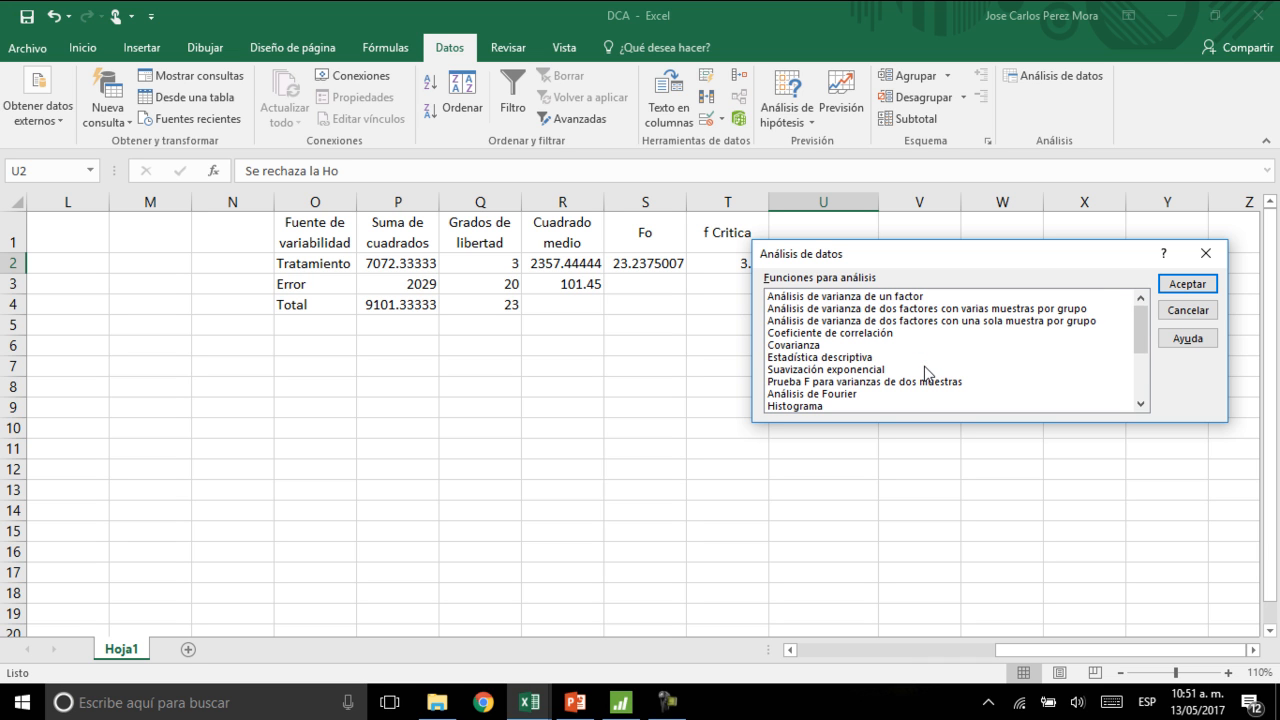
{"action": "left_click", "coordinate": [923, 298]}
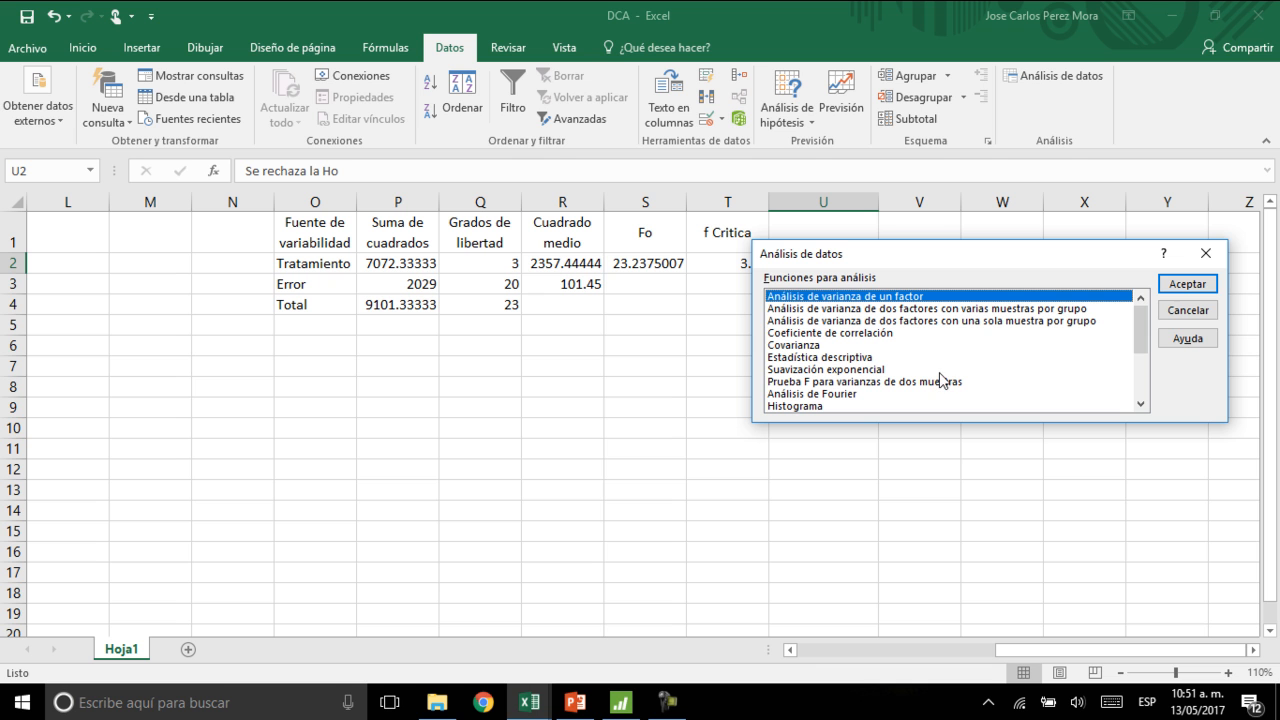
{"action": "left_click", "coordinate": [1188, 285]}
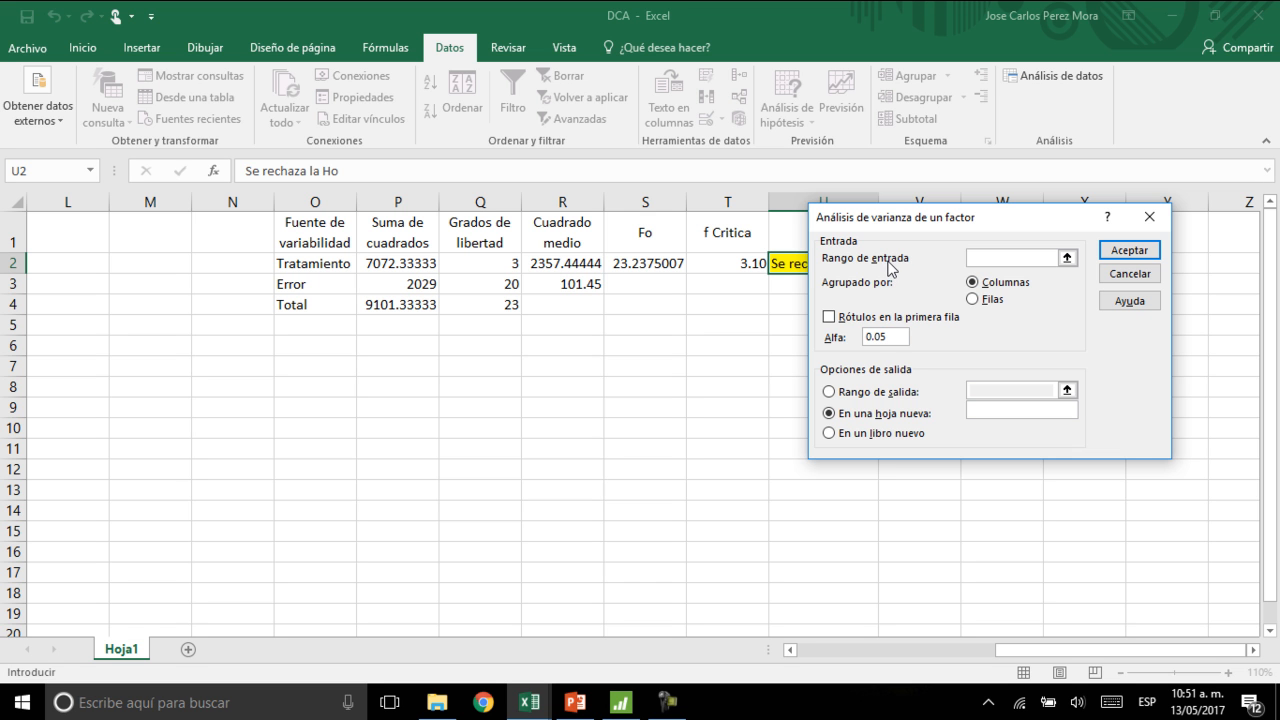
Step: Set the ANOVA input range to $A$3:$G$6, covering the leather type labels and all their observations
{"action": "left_click_drag", "start_coordinate": [963, 224], "coordinate": [402, 259]}
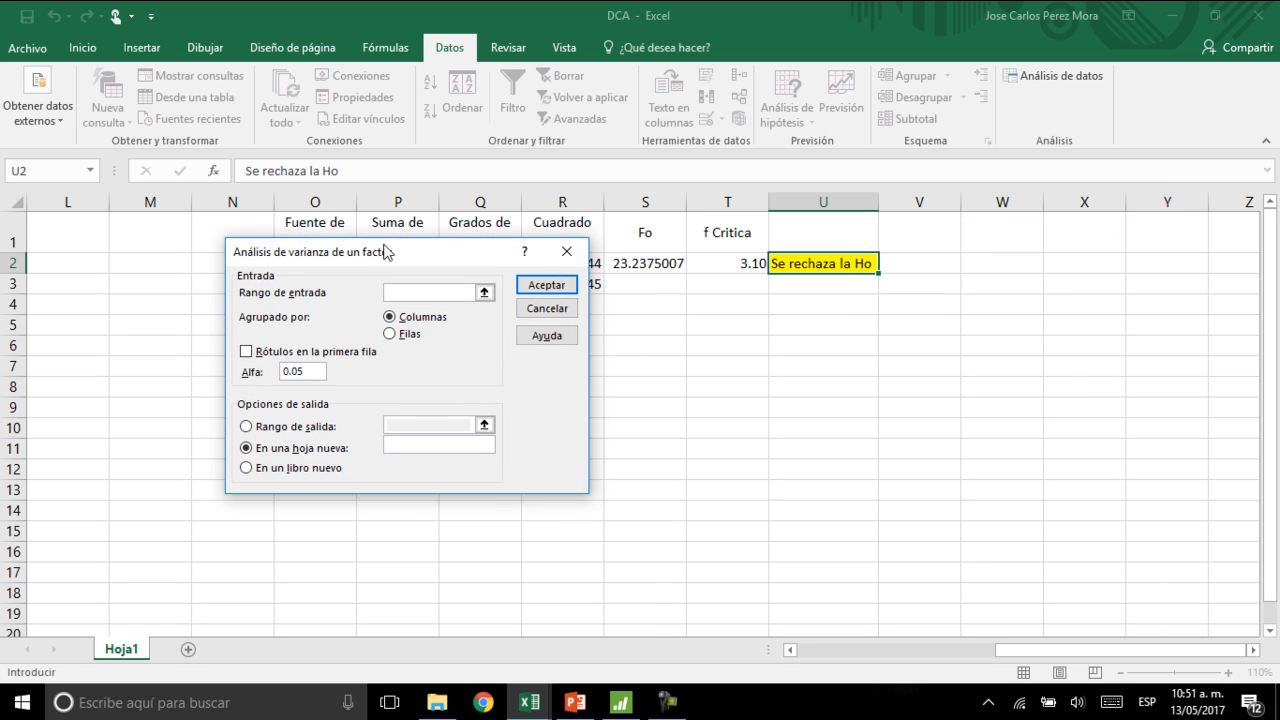
{"action": "left_click_drag", "start_coordinate": [1182, 652], "coordinate": [890, 630]}
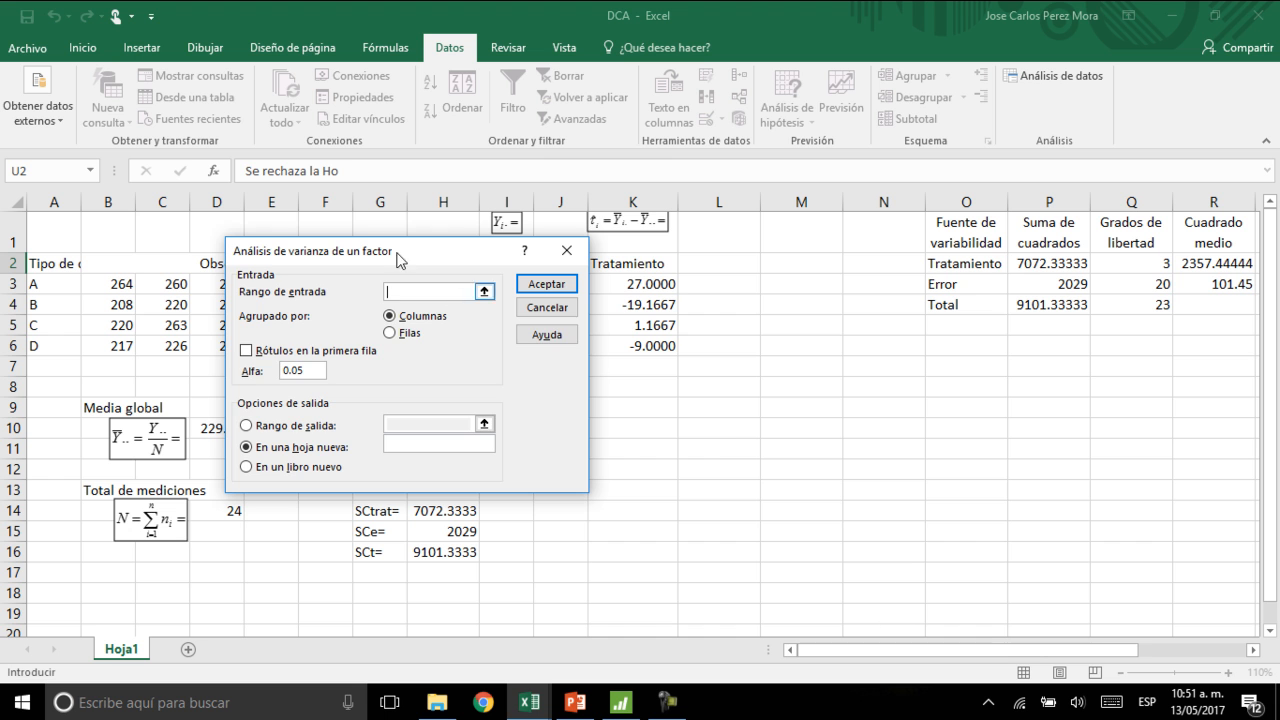
{"action": "left_click_drag", "start_coordinate": [390, 258], "coordinate": [859, 242]}
{"action": "left_click", "coordinate": [54, 266]}
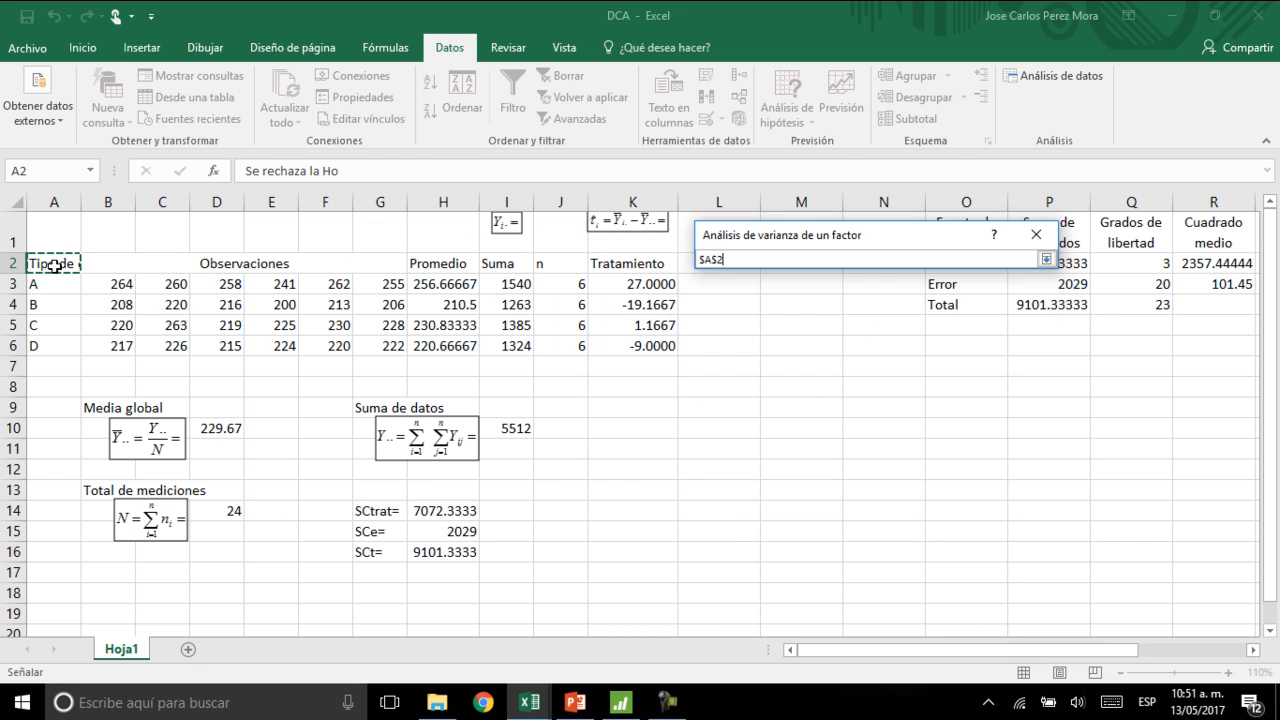
{"action": "left_click_drag", "start_coordinate": [54, 266], "coordinate": [206, 298]}
{"action": "left_click", "coordinate": [147, 298]}
{"action": "left_click_drag", "start_coordinate": [62, 286], "coordinate": [69, 340]}
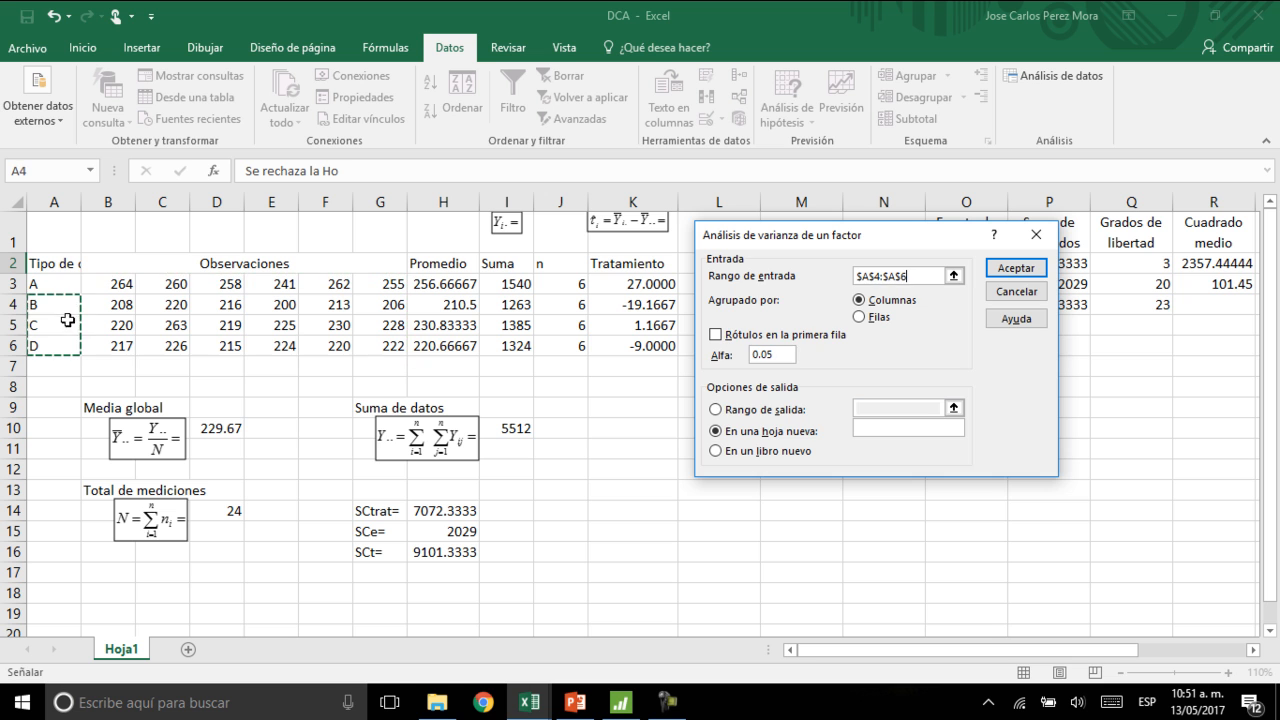
{"action": "left_click_drag", "start_coordinate": [69, 289], "coordinate": [374, 352]}
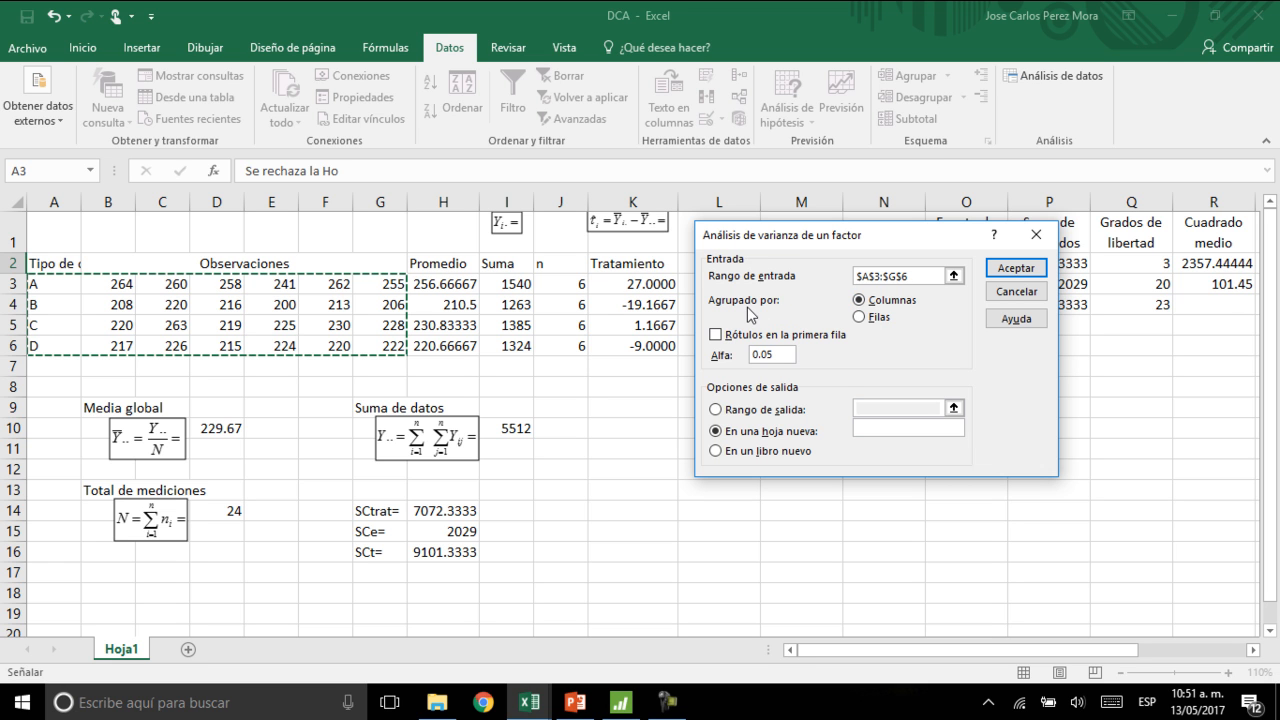
Step: Group the data by Filas, enable Rótulos en la primera columna, and run the analysis with alpha 0.05 into a new sheet
{"action": "left_click", "coordinate": [859, 318]}
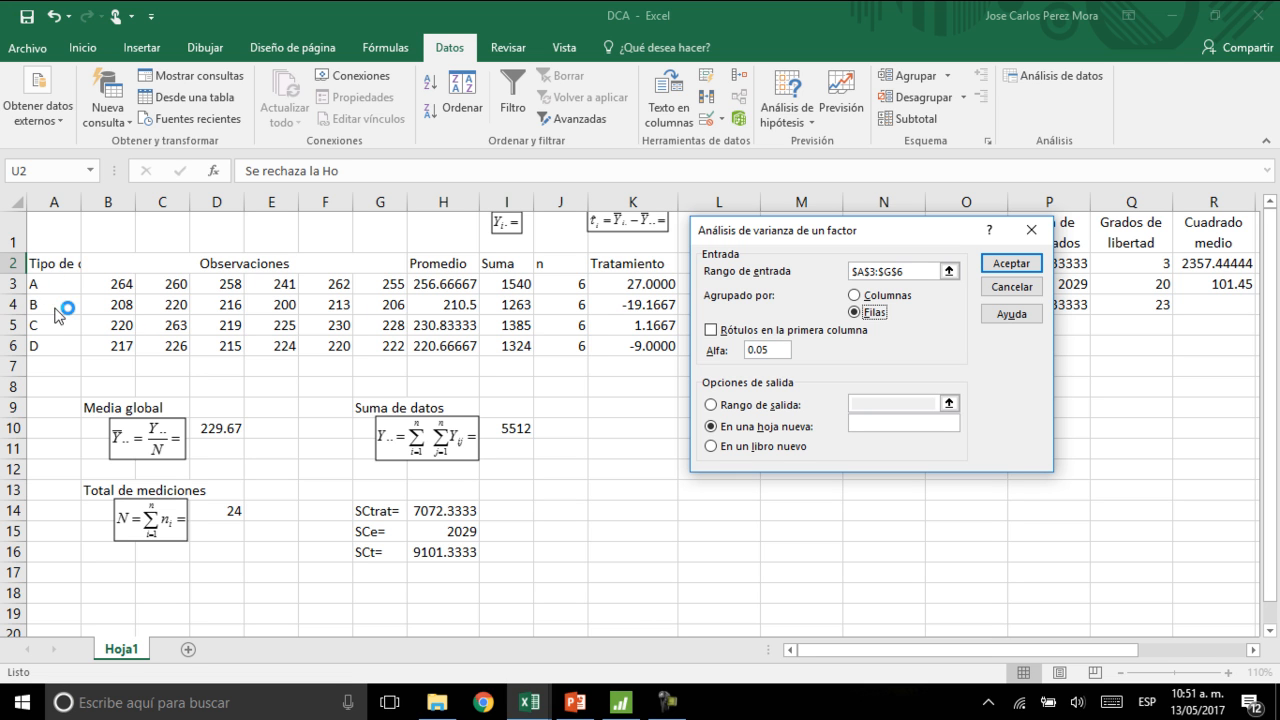
{"action": "left_click", "coordinate": [712, 331]}
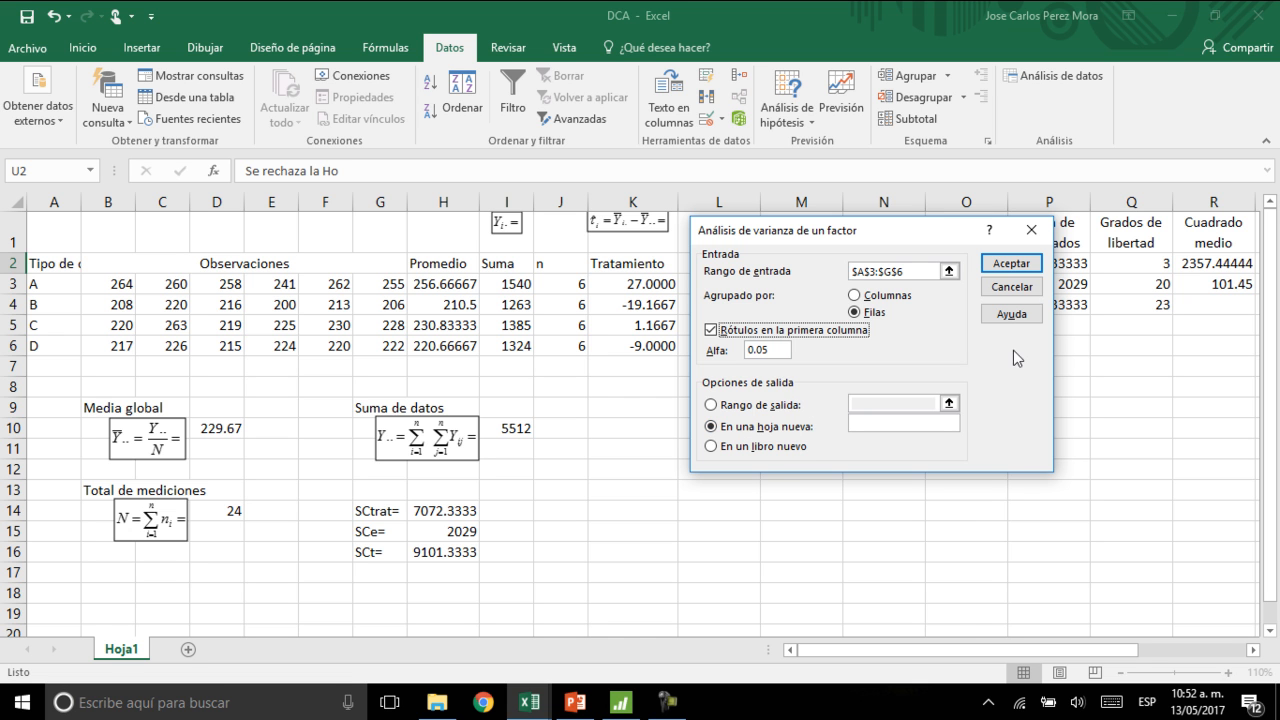
{"action": "left_click", "coordinate": [1010, 264]}
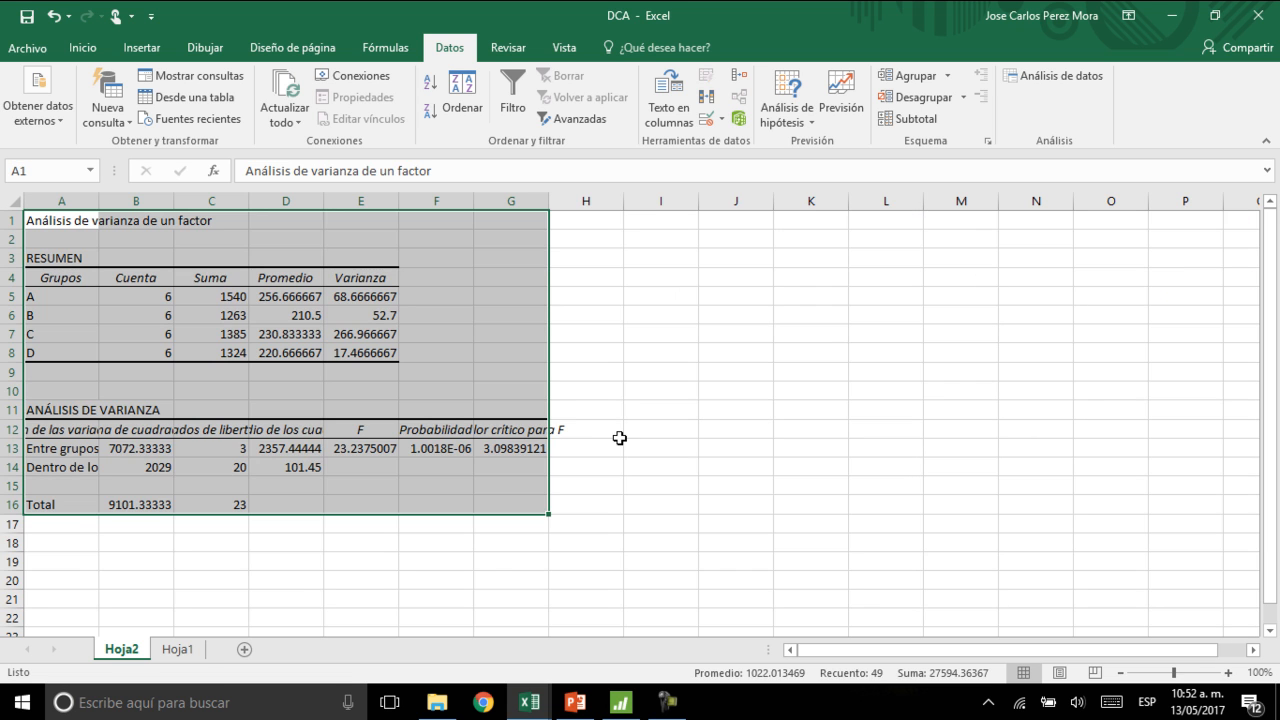
Step: Widen columns A to D of the ANOVA output so the row labels and column headings fit
{"action": "left_click", "coordinate": [128, 403]}
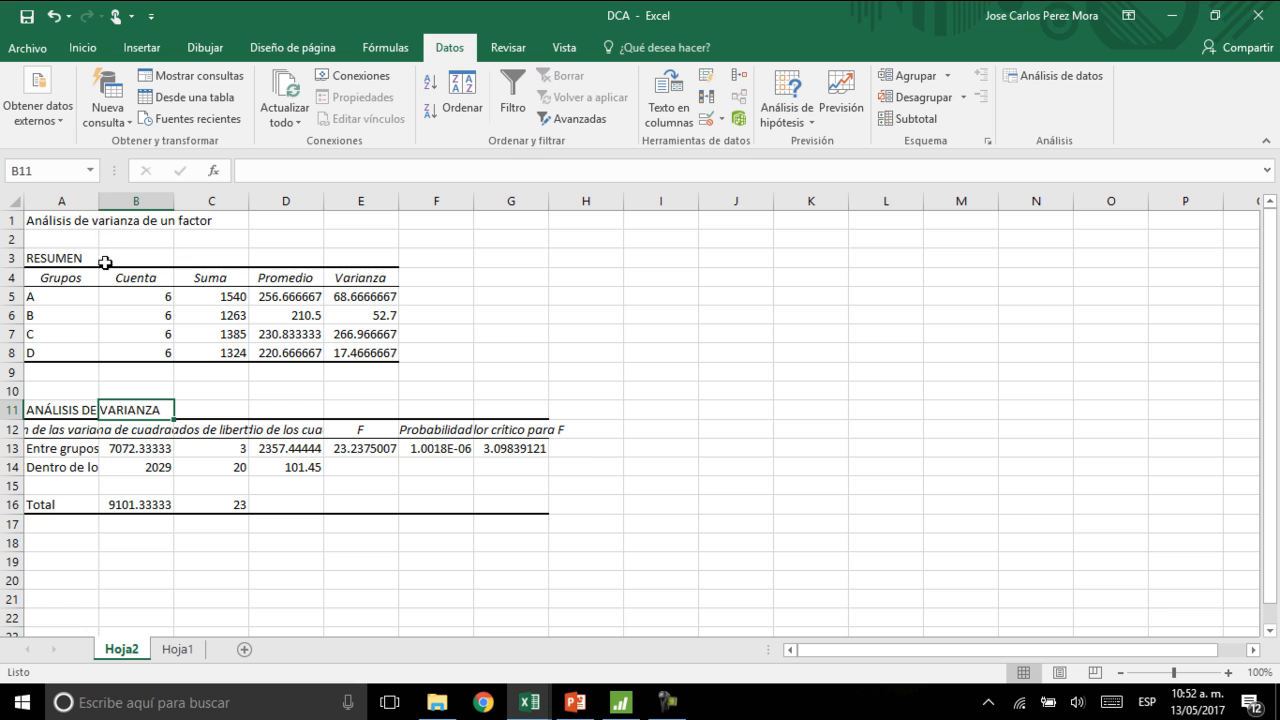
{"action": "left_click_drag", "start_coordinate": [98, 201], "coordinate": [214, 201]}
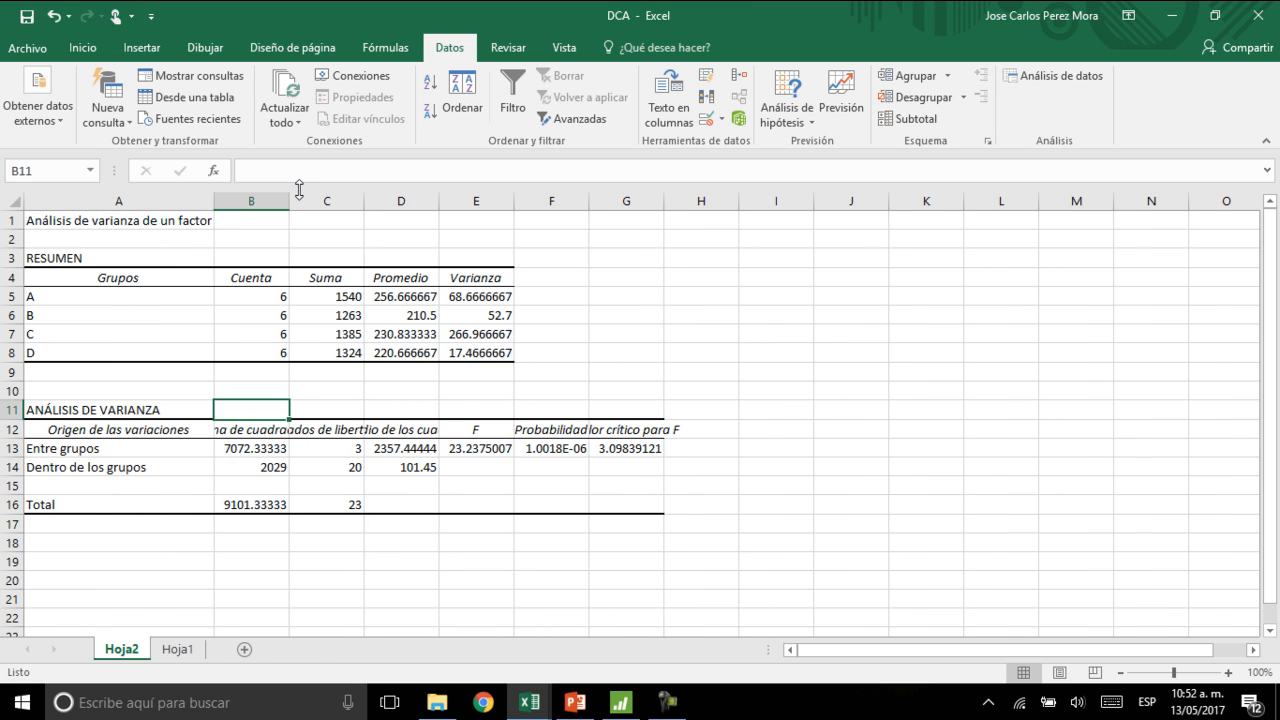
{"action": "left_click_drag", "start_coordinate": [296, 198], "coordinate": [388, 199]}
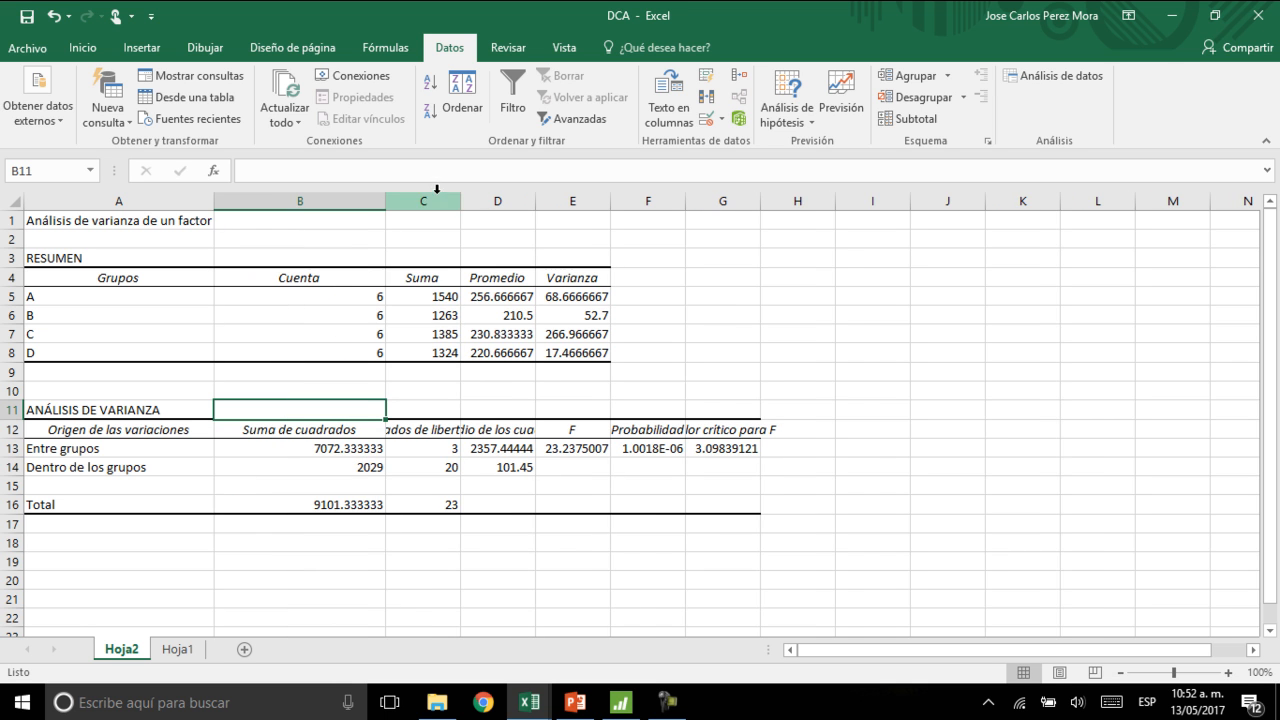
{"action": "double_click", "coordinate": [383, 201]}
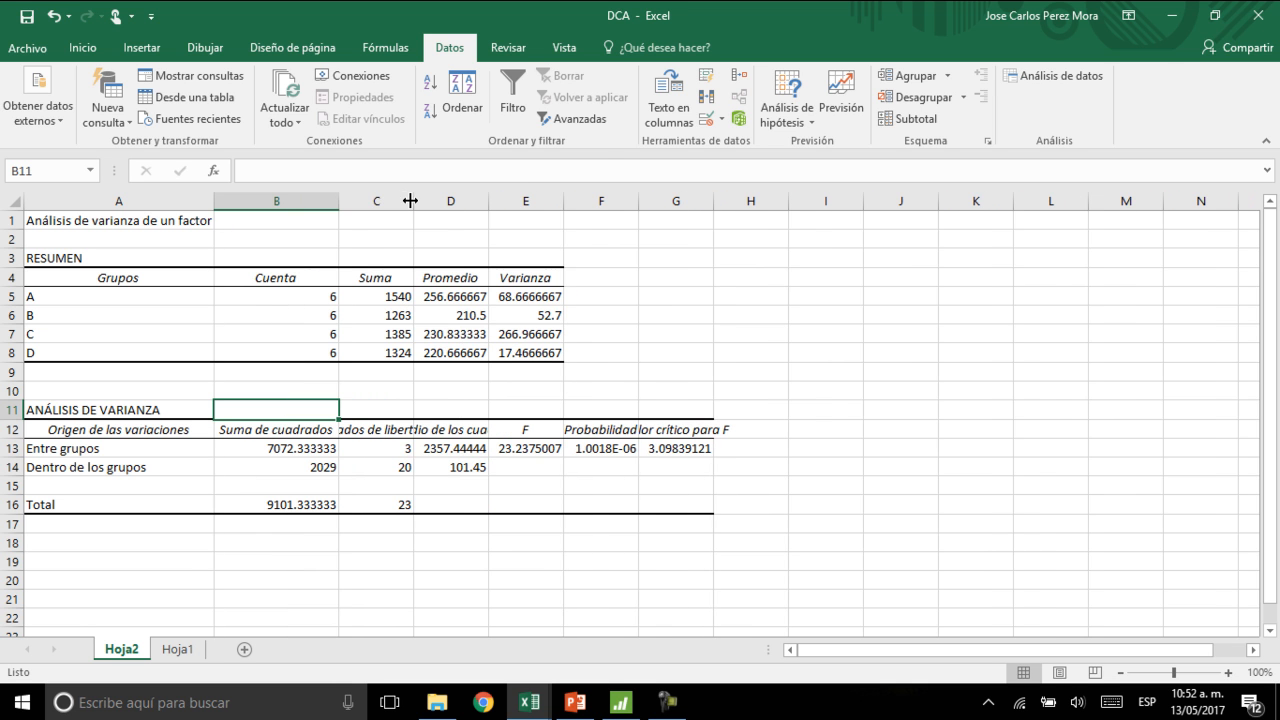
{"action": "double_click", "coordinate": [411, 200]}
{"action": "double_click", "coordinate": [530, 201]}
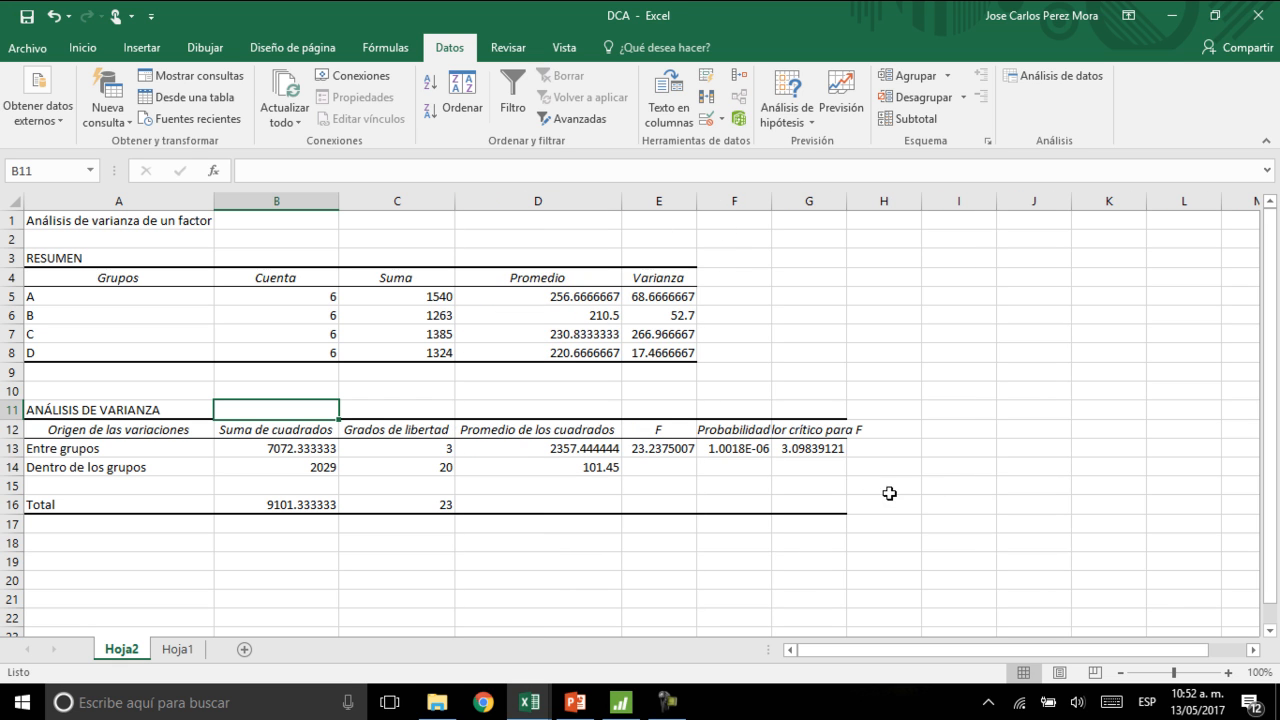
Step: Compare the critical F value in G13 of Hoja2 with the hand-built ANOVA table's f Critica in T2 of Hoja1
{"action": "left_click", "coordinate": [822, 452]}
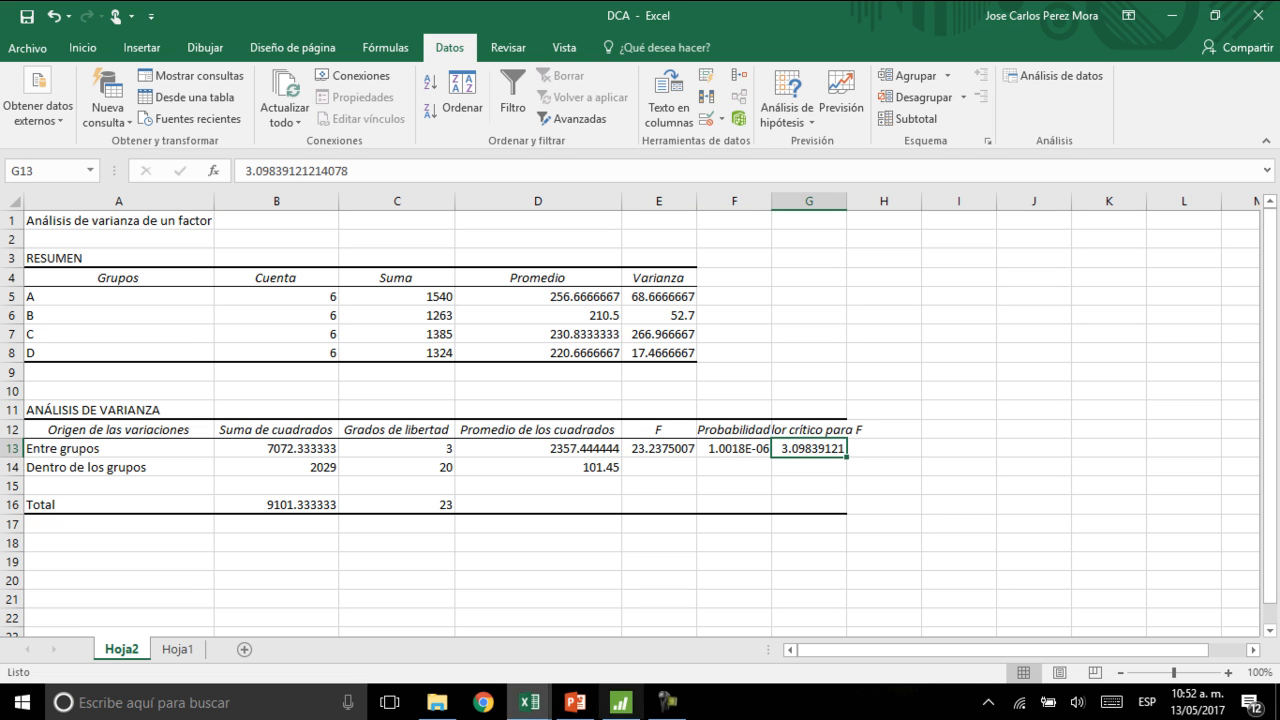
{"action": "left_click", "coordinate": [177, 649]}
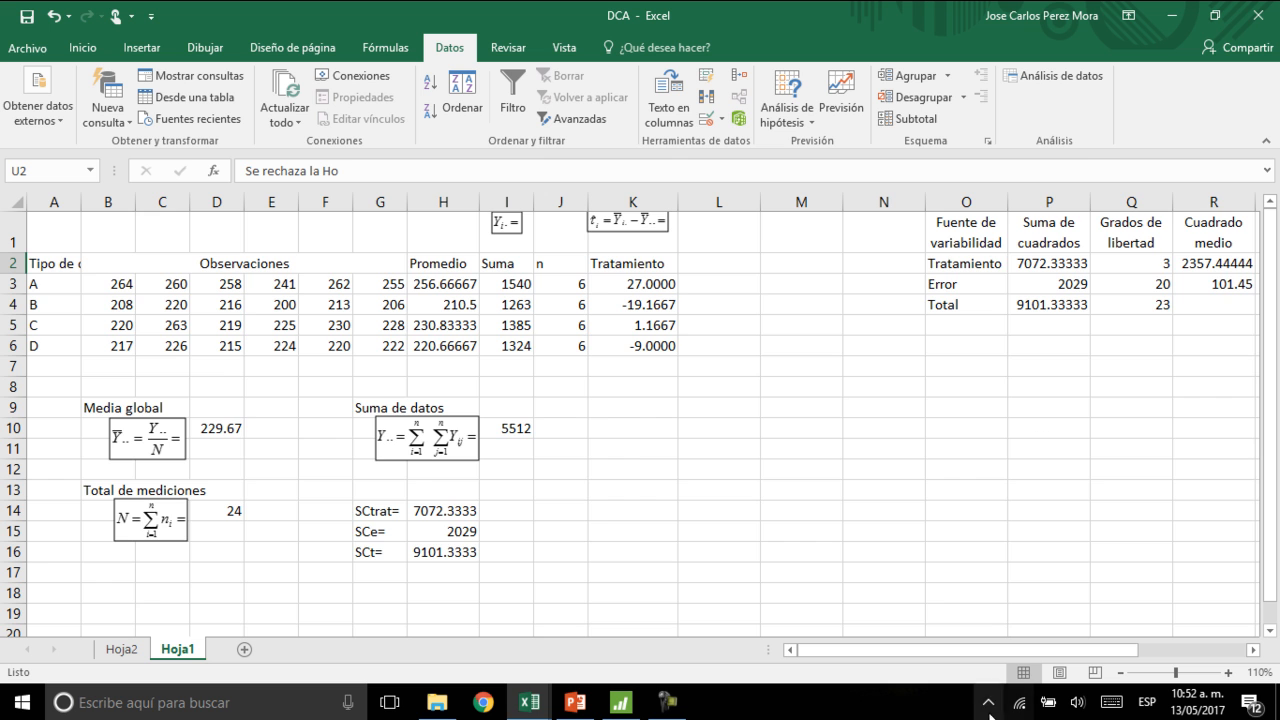
{"action": "left_click_drag", "start_coordinate": [1085, 650], "coordinate": [1192, 648]}
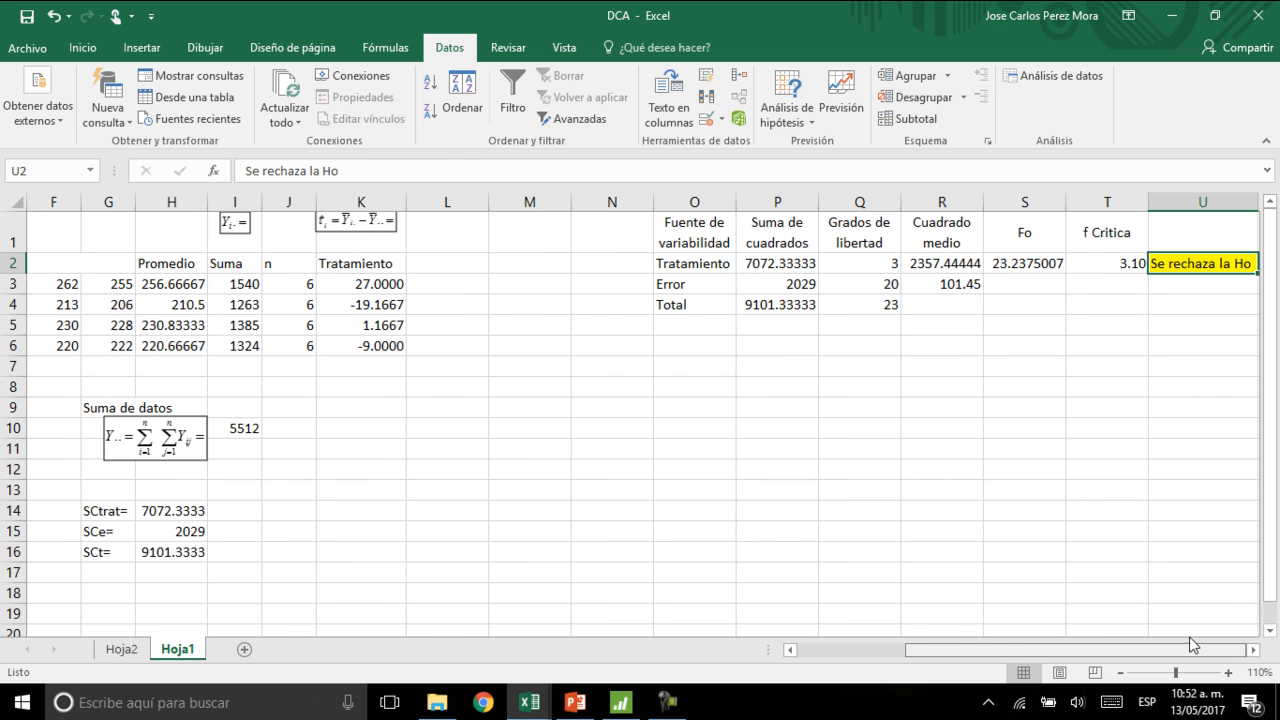
{"action": "left_click", "coordinate": [1253, 650]}
{"action": "left_click", "coordinate": [829, 263]}
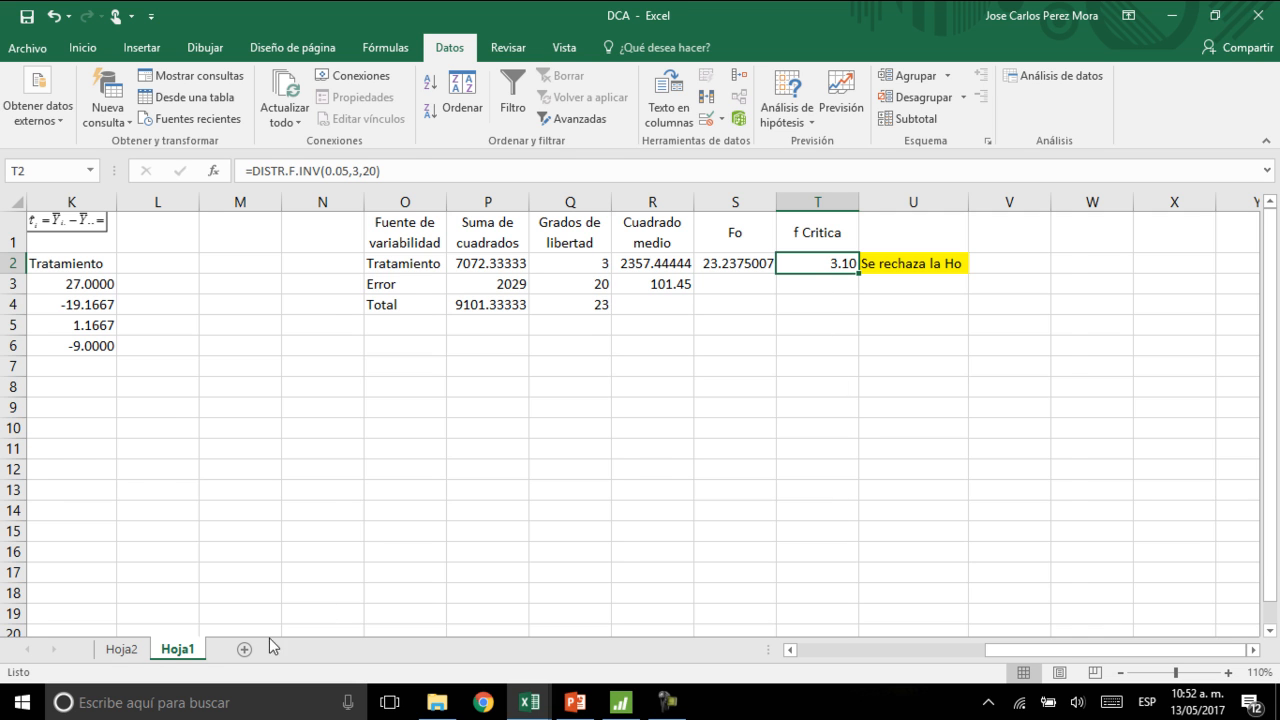
{"action": "left_click", "coordinate": [121, 649]}
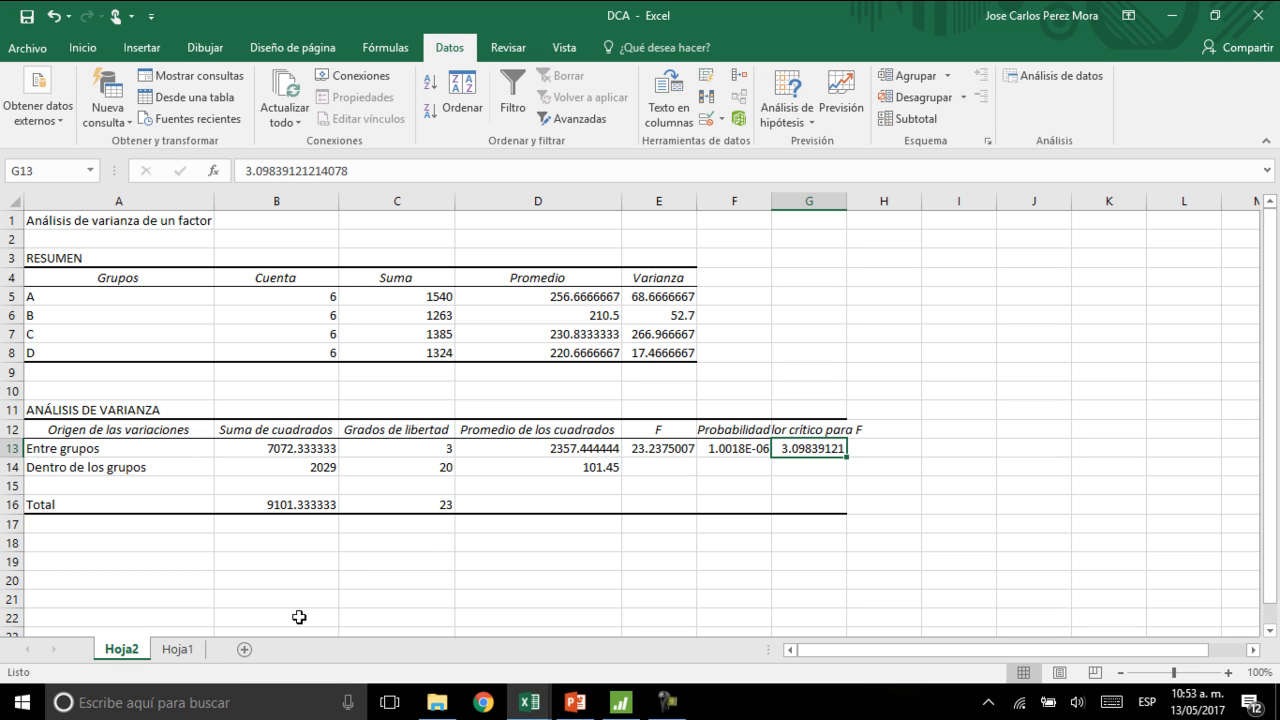
Step: Move sheet Hoja1 in front of Hoja2 and return to its table of observations
{"action": "left_click", "coordinate": [177, 650]}
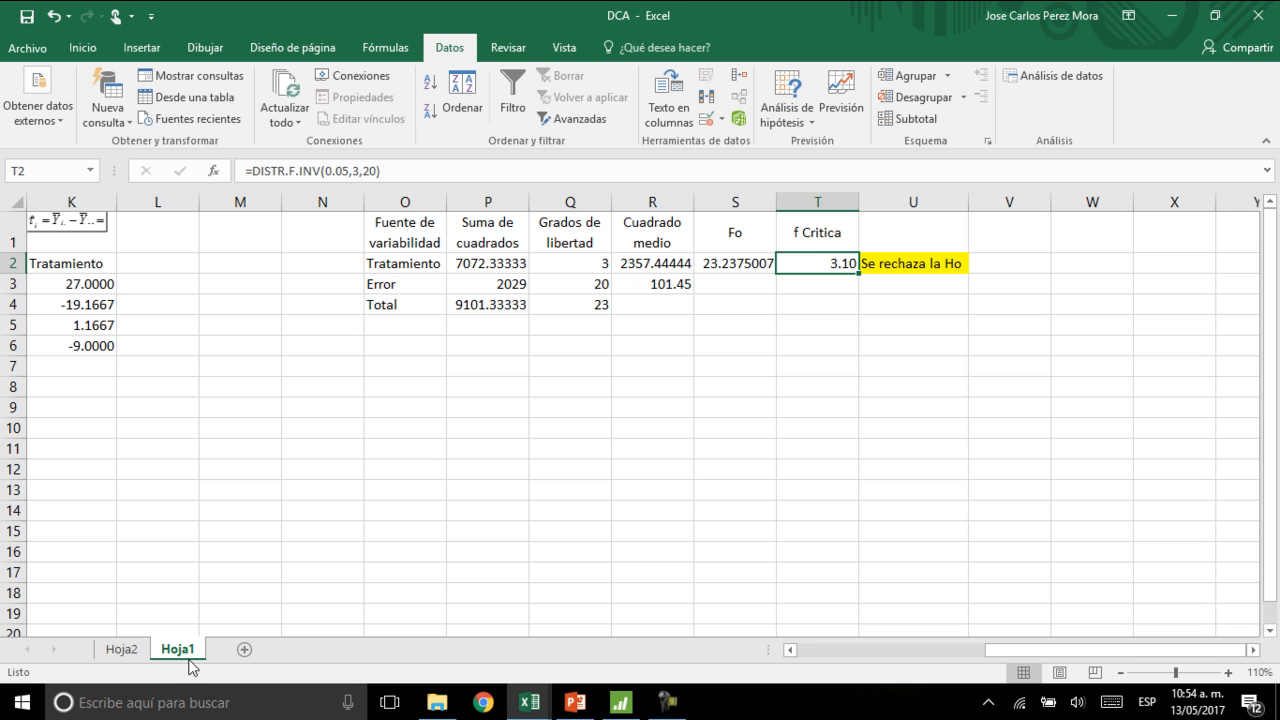
{"action": "left_click_drag", "start_coordinate": [172, 662], "coordinate": [94, 654]}
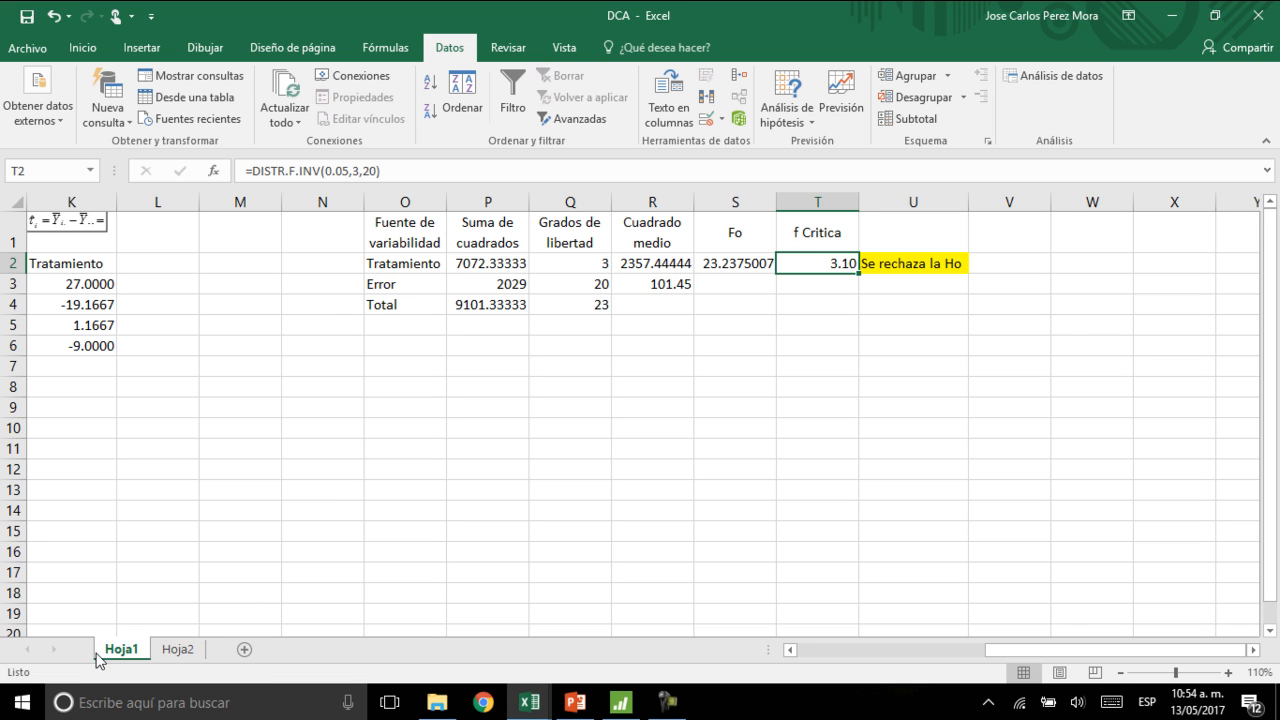
{"action": "left_click", "coordinate": [170, 650]}
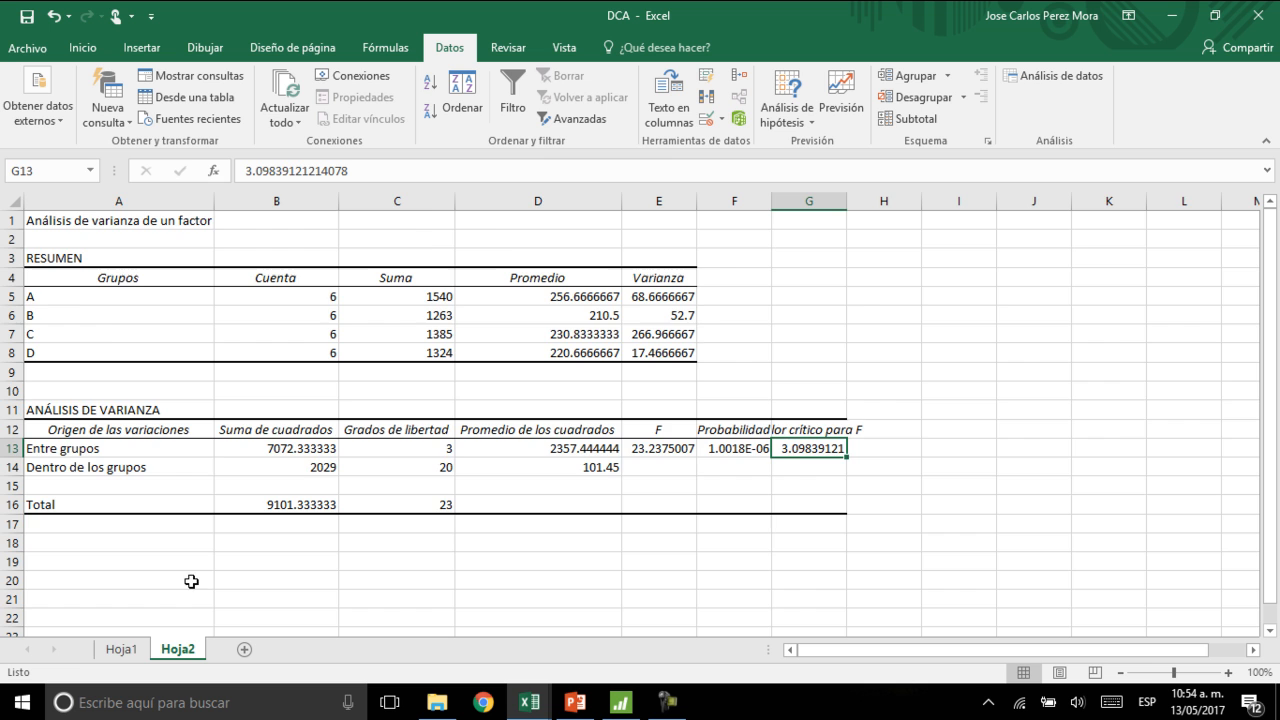
{"action": "left_click", "coordinate": [121, 649]}
{"action": "left_click_drag", "start_coordinate": [1083, 652], "coordinate": [838, 668]}
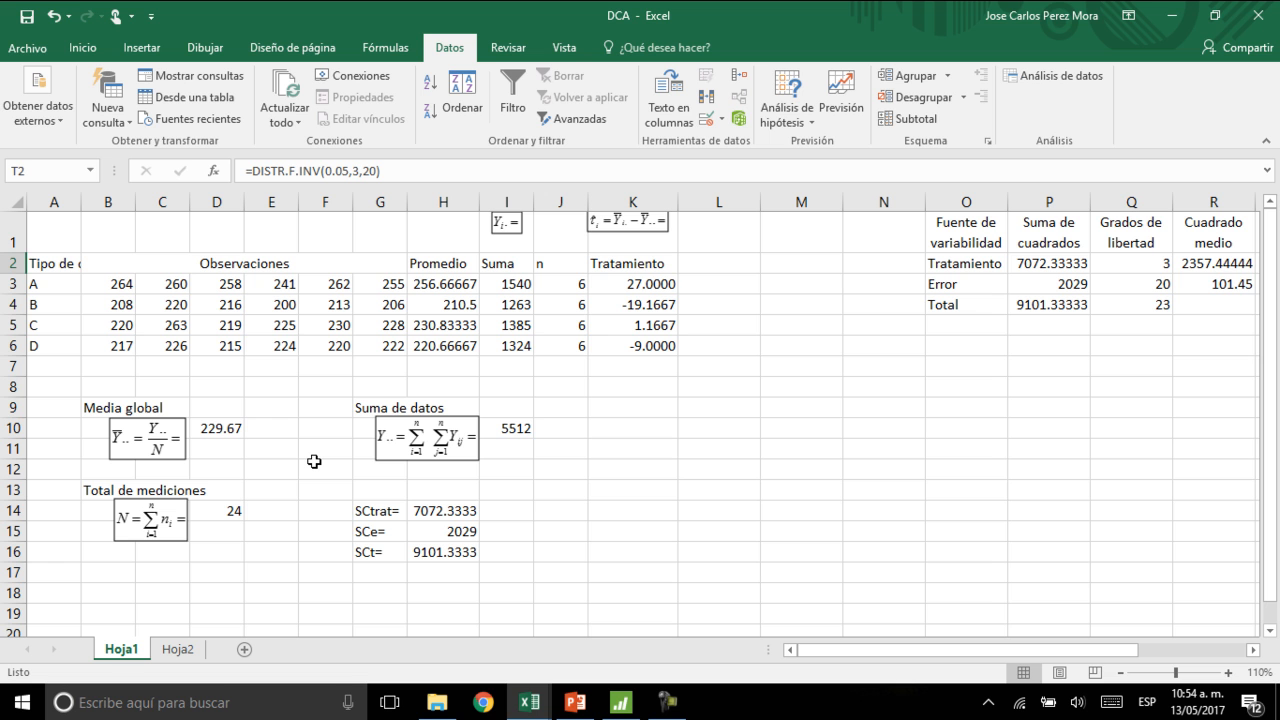
Step: Switch to the Ejemplo DCA workbook and copy the Orden, Cuero and Observado Yij data in A1:C25
{"action": "key", "text": "alt+Tab"}
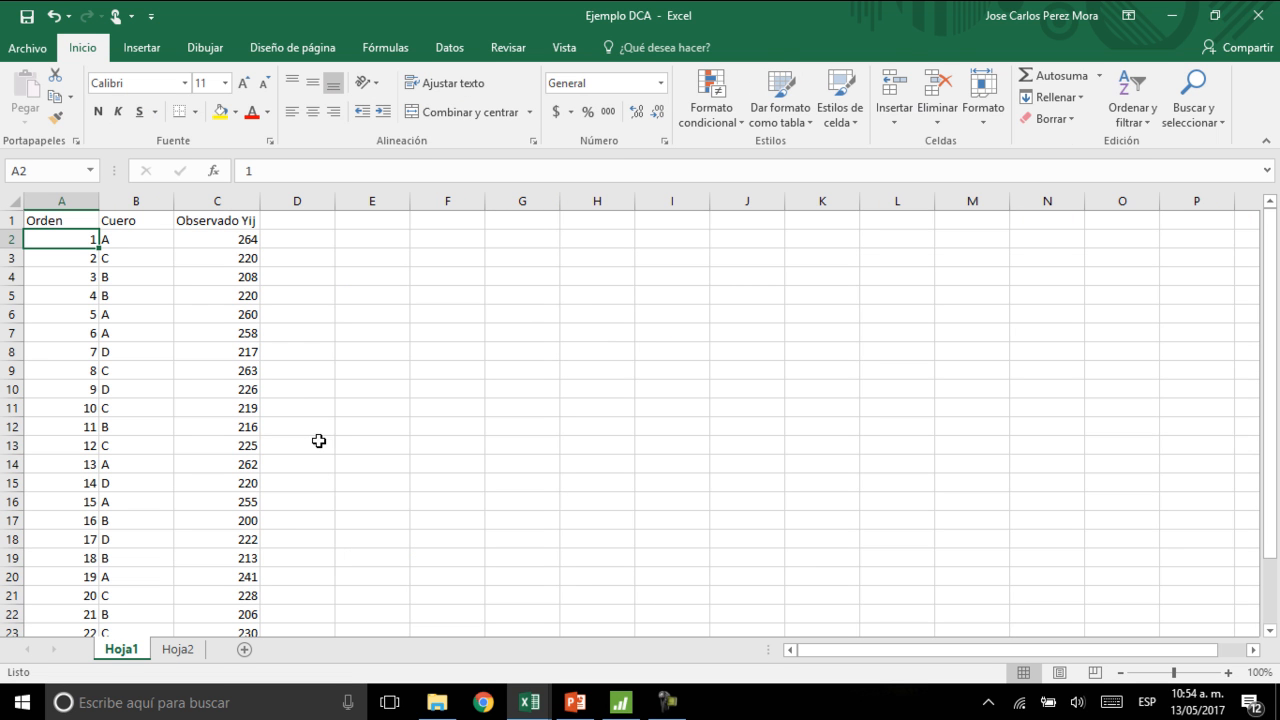
{"action": "left_click_drag", "start_coordinate": [74, 222], "coordinate": [215, 598]}
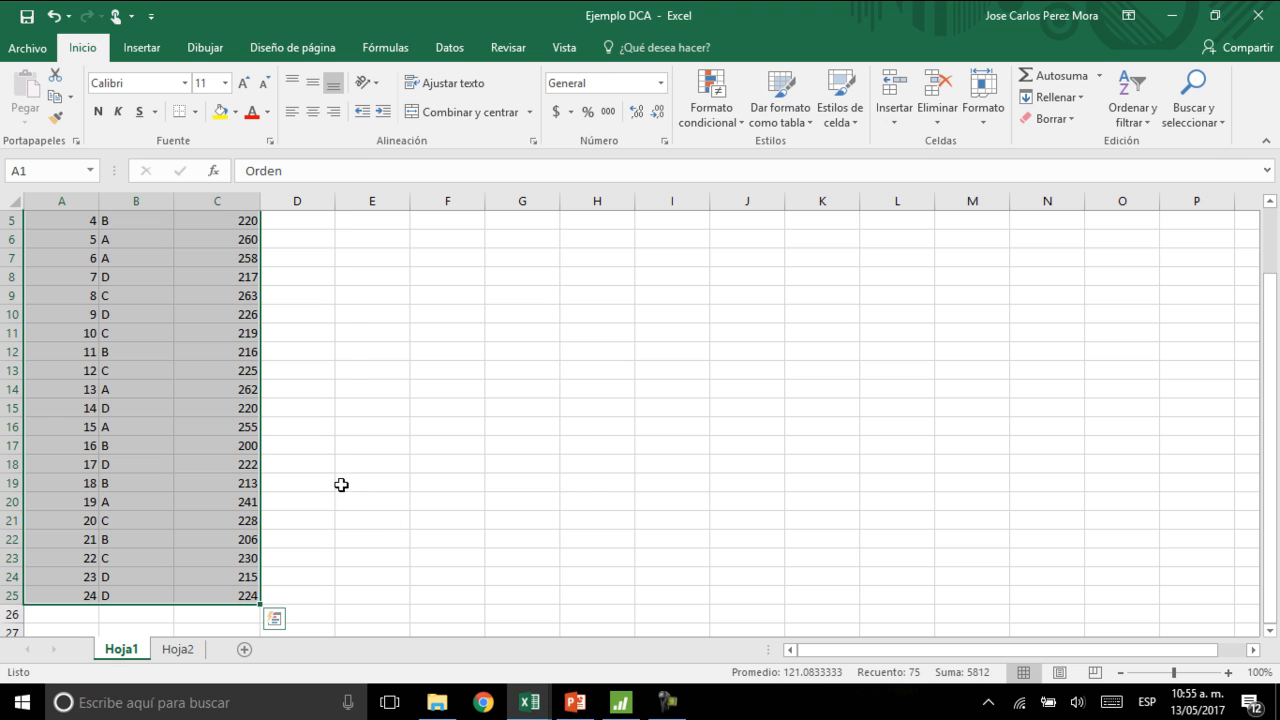
{"action": "key", "text": "ctrl+c"}
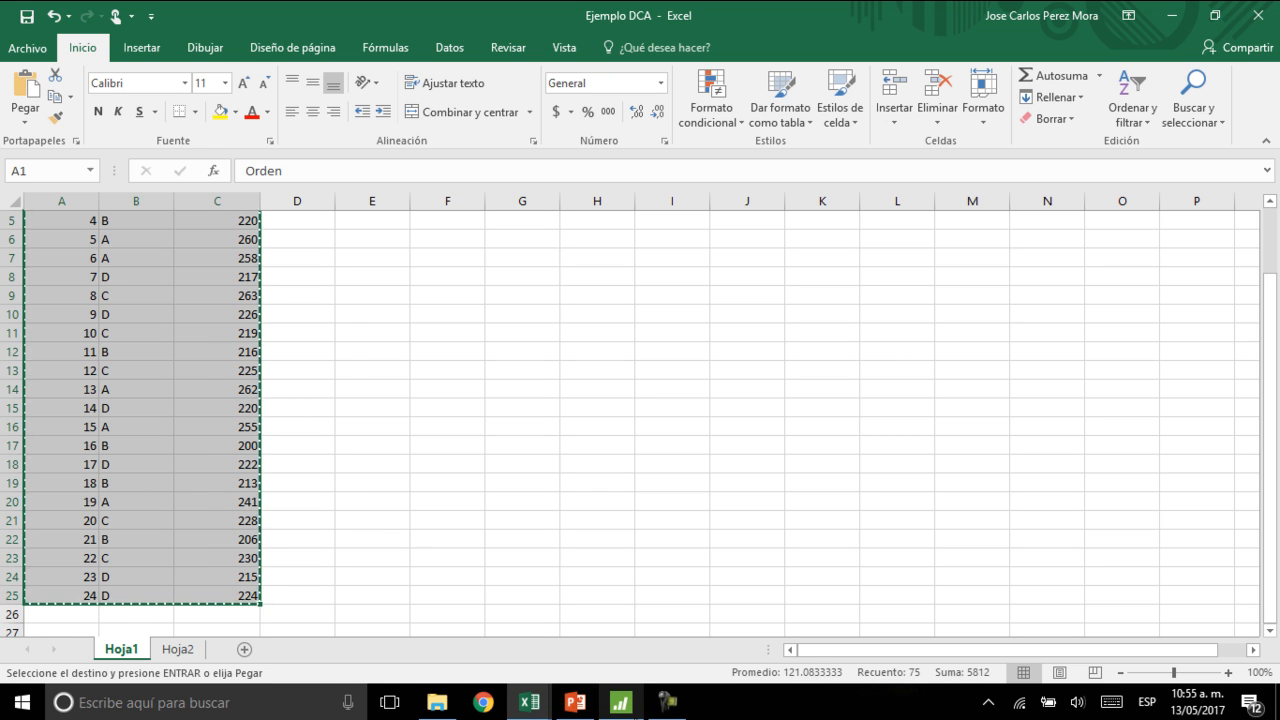
Step: Switch to Minitab, paste the copied data with its headings into columns C1 to C3, and check the rows down to the last one
{"action": "left_click", "coordinate": [621, 702]}
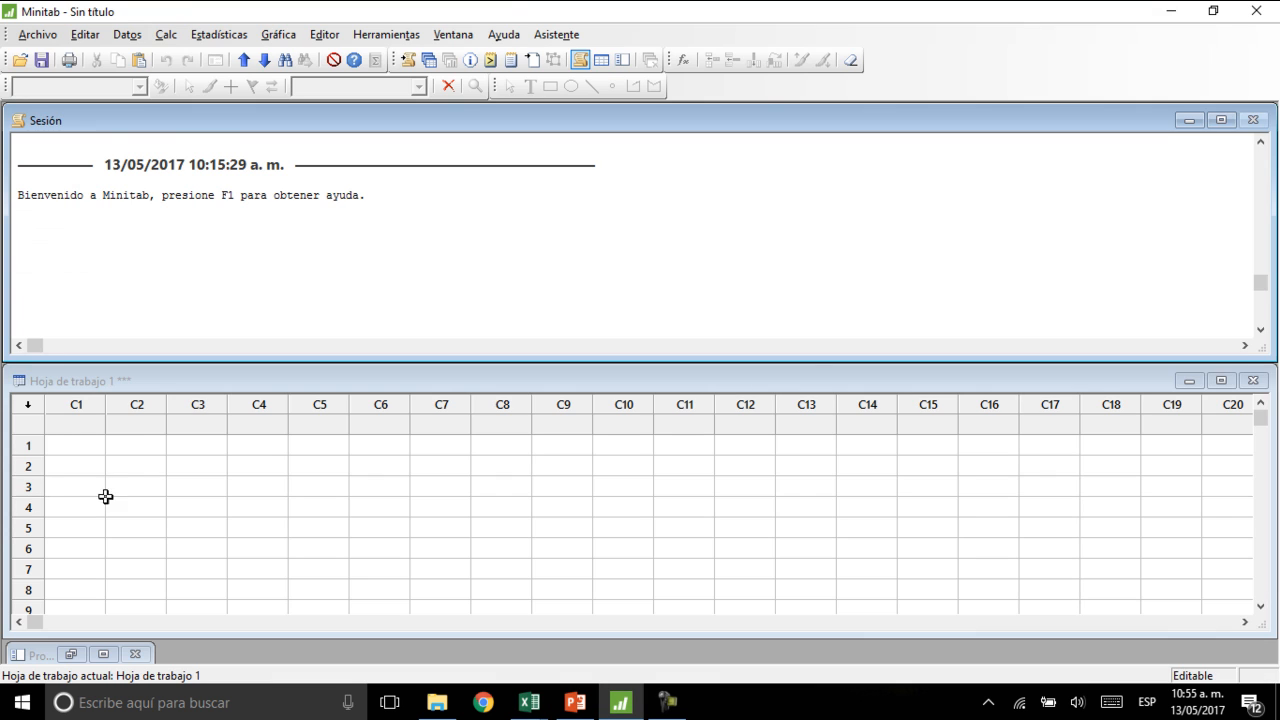
{"action": "left_click", "coordinate": [83, 426]}
{"action": "key", "text": "ctrl+v"}
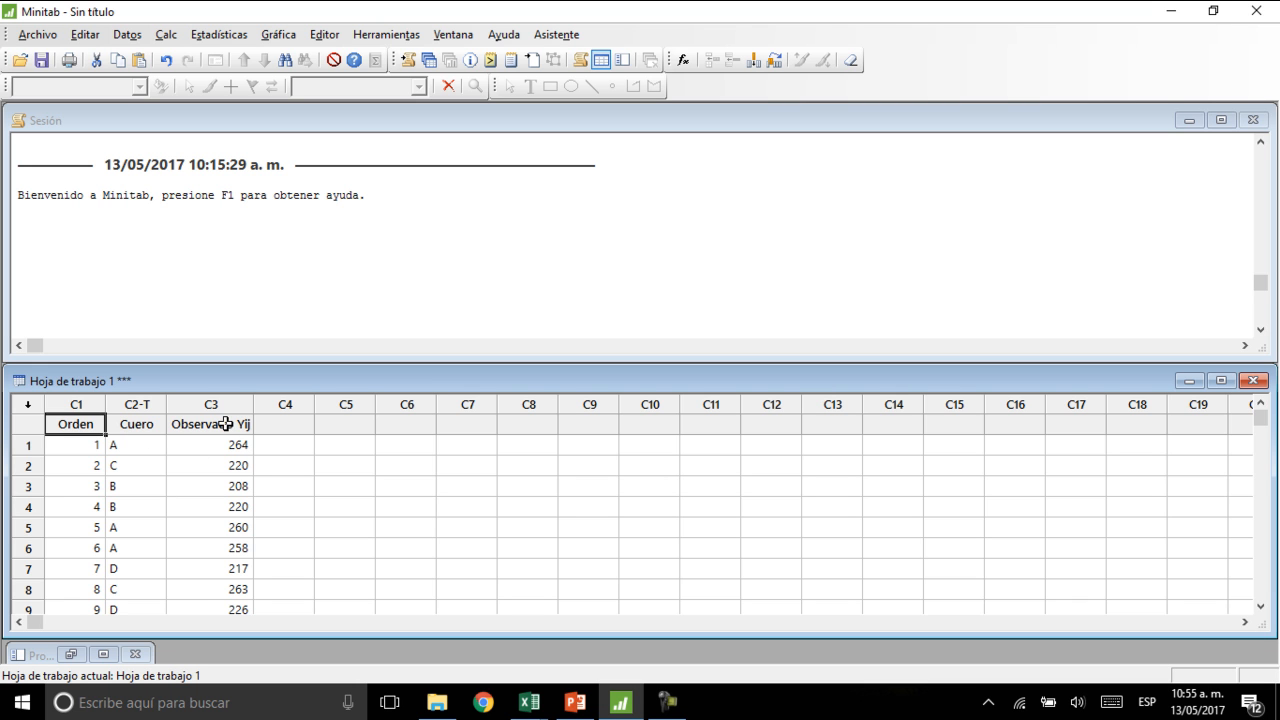
{"action": "scroll", "coordinate": [228, 462], "scroll_direction": "down", "scroll_amount": 3}
{"action": "scroll", "coordinate": [228, 462], "scroll_direction": "down", "scroll_amount": 5}
{"action": "scroll", "coordinate": [143, 491], "scroll_direction": "up", "scroll_amount": 1}
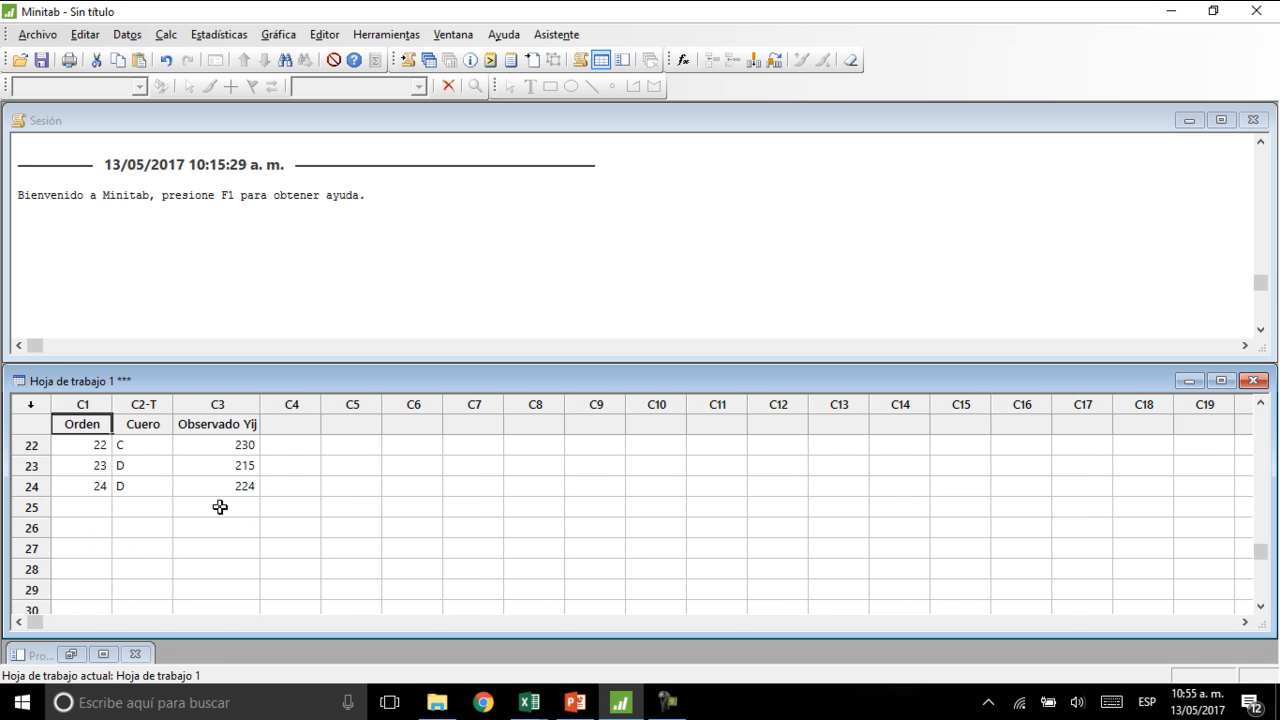
{"action": "scroll", "coordinate": [220, 507], "scroll_direction": "up", "scroll_amount": 7}
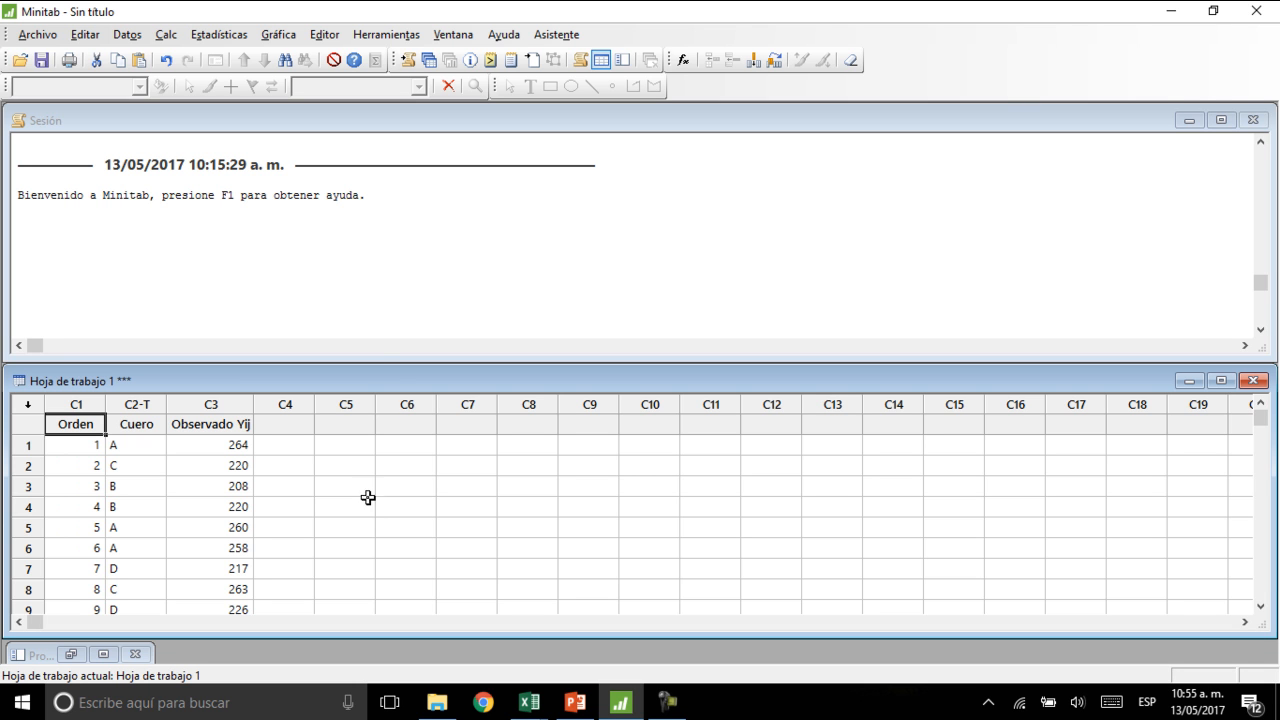
Step: Start a one-factor ANOVA with the response data in one column for all factor levels
{"action": "left_click", "coordinate": [240, 38]}
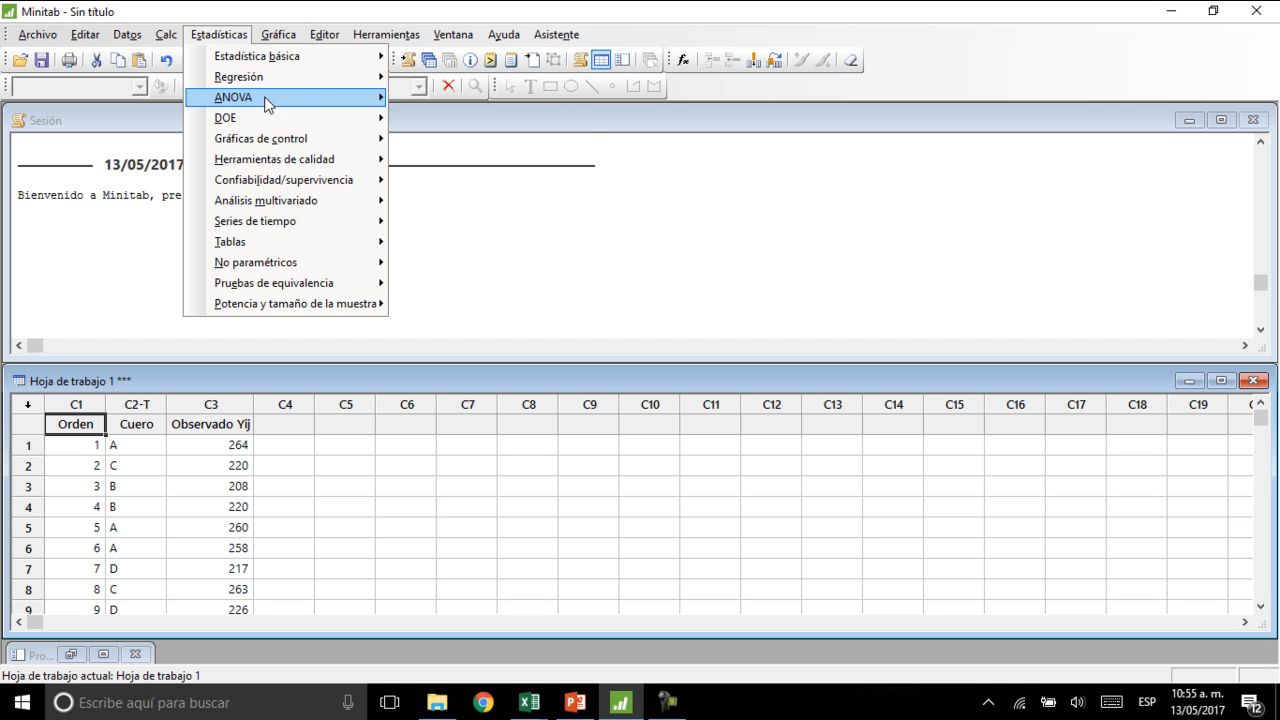
{"action": "mouse_move", "coordinate": [266, 100]}
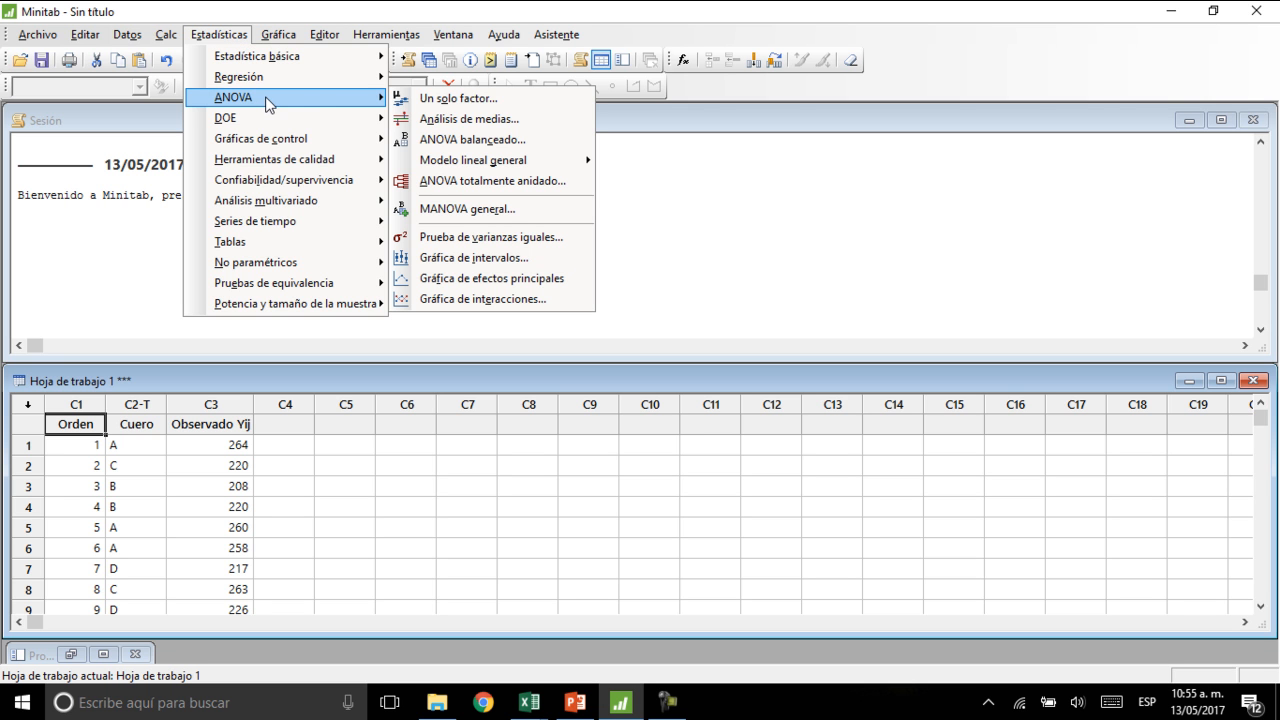
{"action": "left_click", "coordinate": [433, 98]}
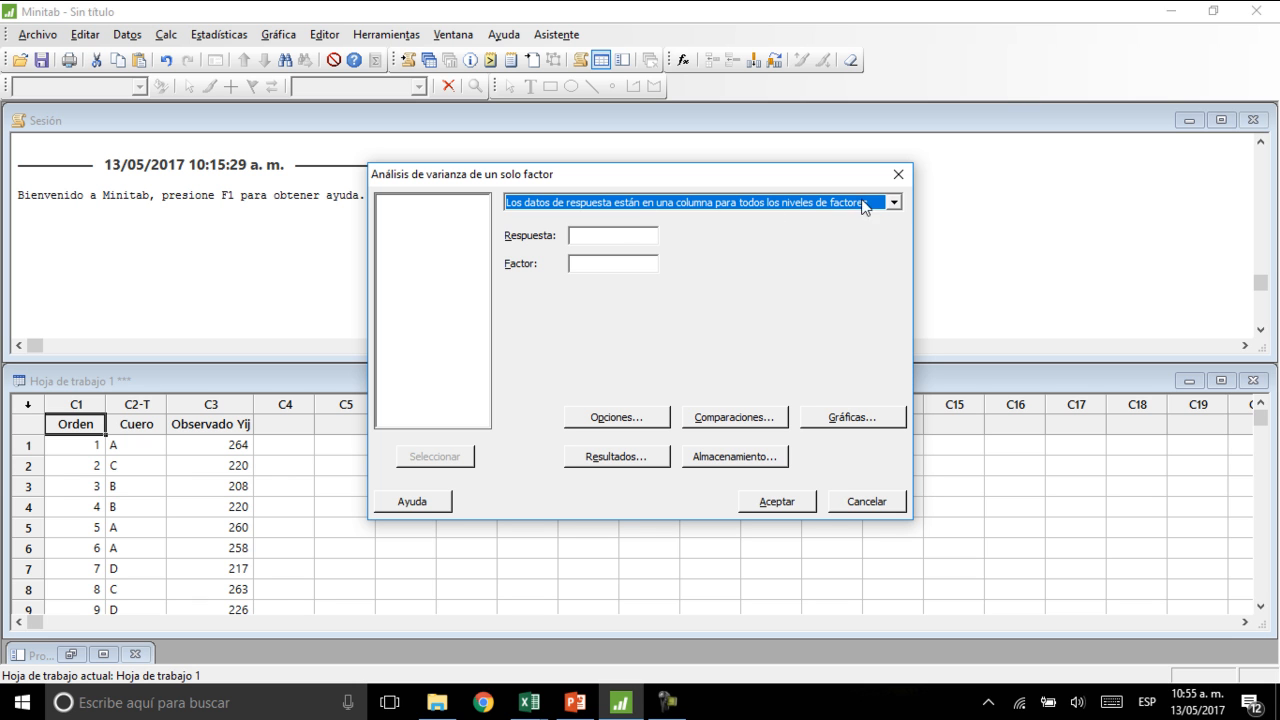
{"action": "left_click", "coordinate": [894, 202]}
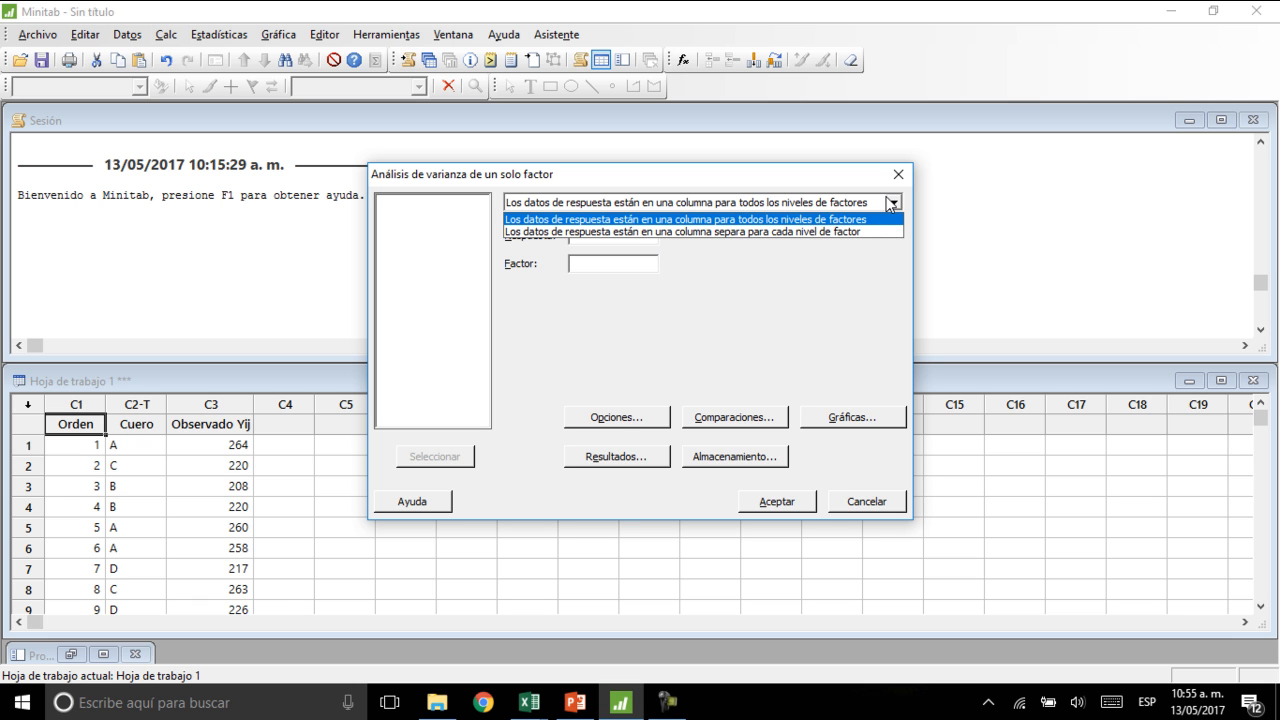
{"action": "left_click", "coordinate": [882, 220]}
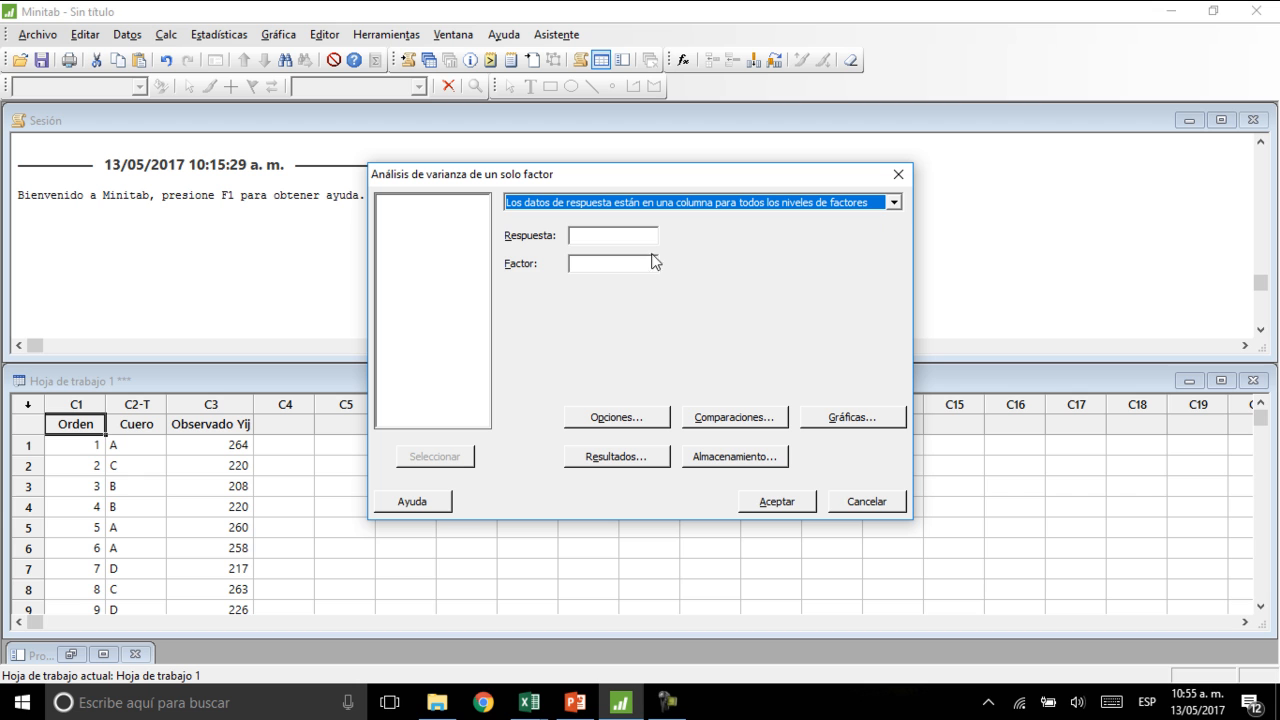
Step: Assign Observado Yij as the response and Cuero as the factor of the ANOVA
{"action": "left_click", "coordinate": [585, 236]}
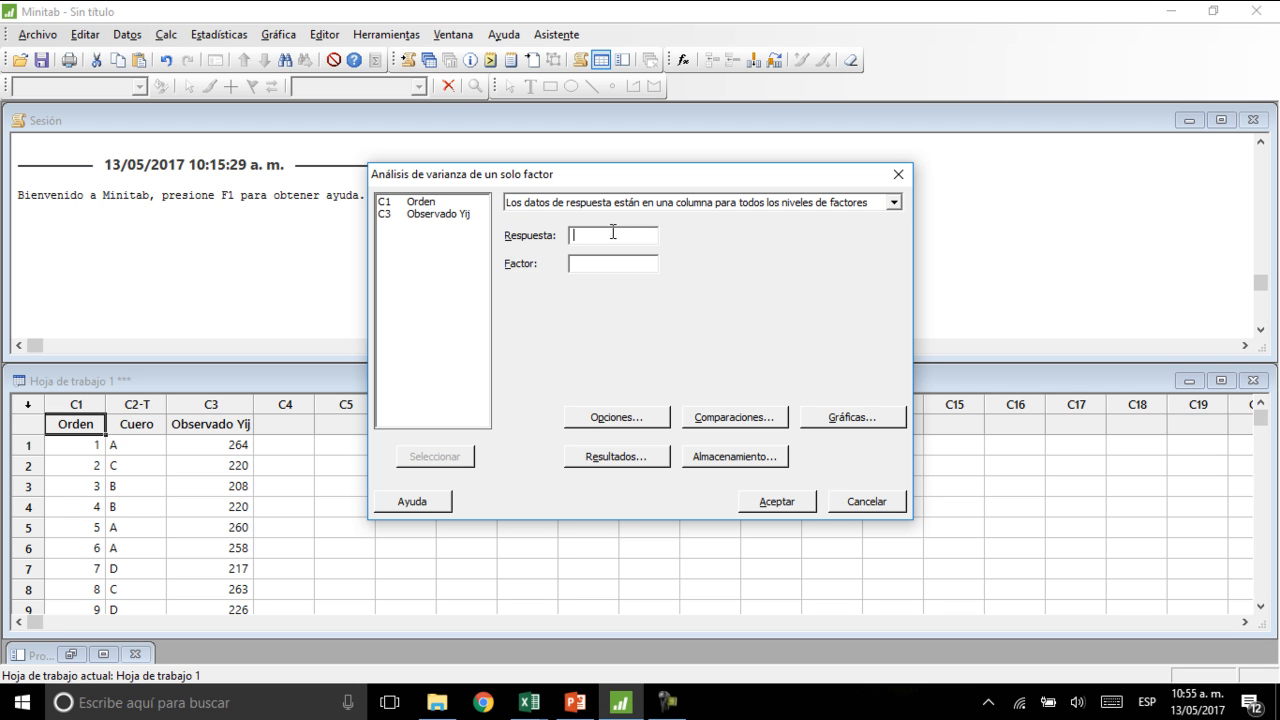
{"action": "double_click", "coordinate": [444, 214]}
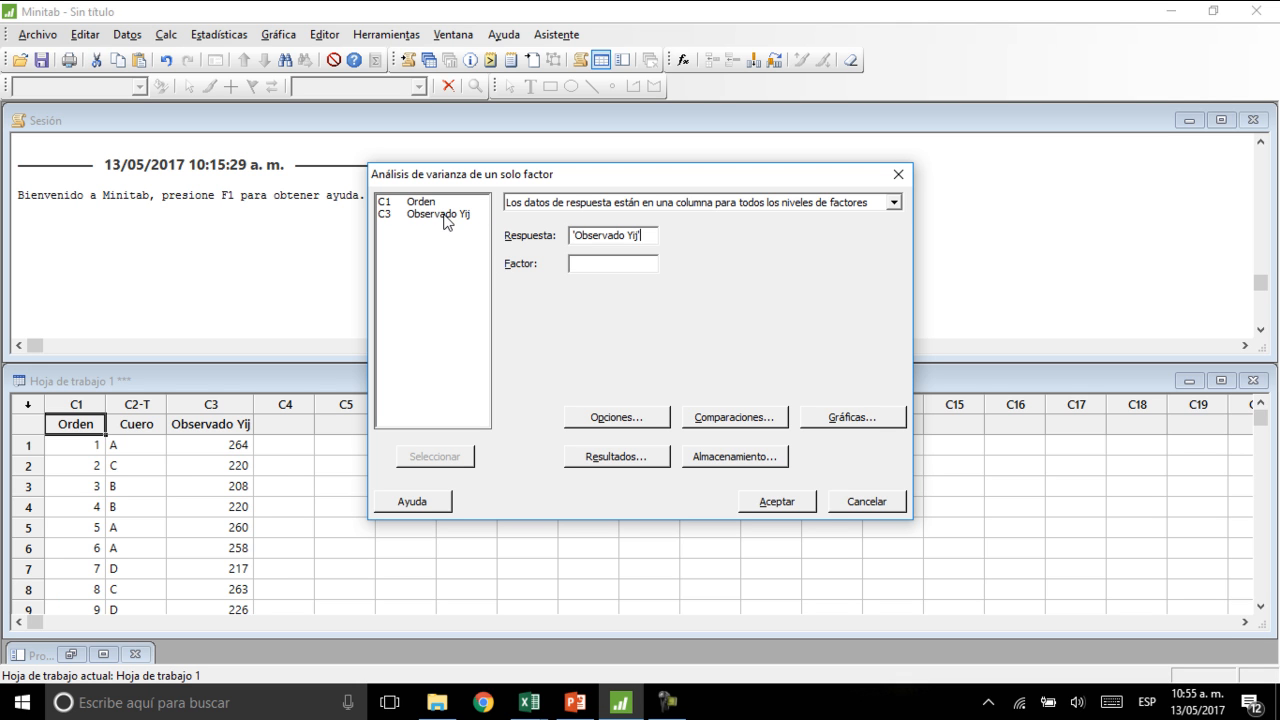
{"action": "left_click", "coordinate": [620, 264]}
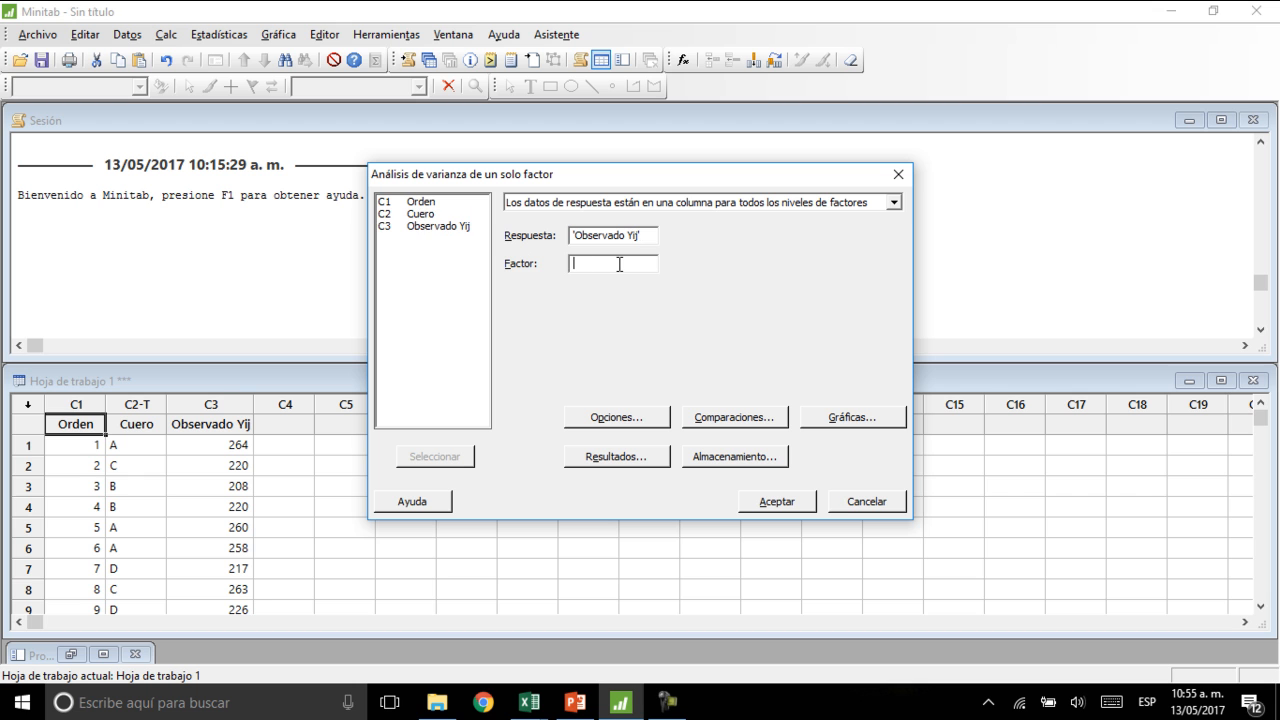
{"action": "double_click", "coordinate": [425, 214]}
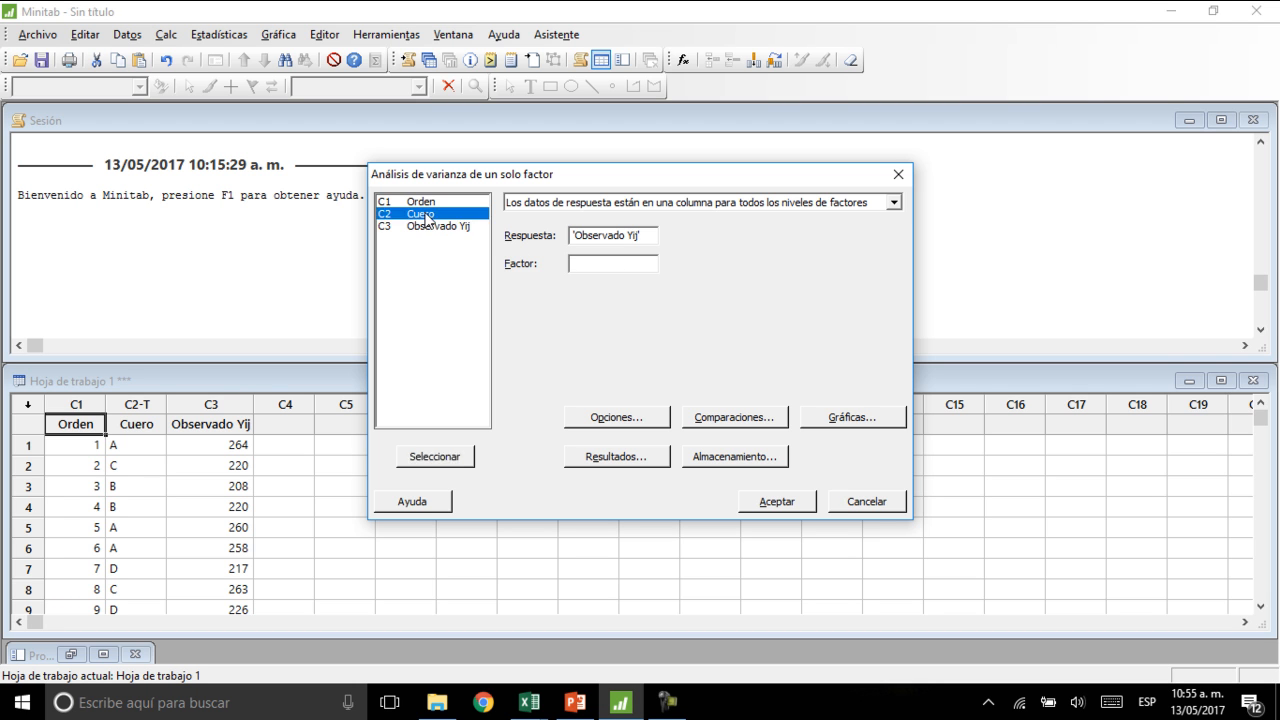
{"action": "left_click", "coordinate": [645, 265]}
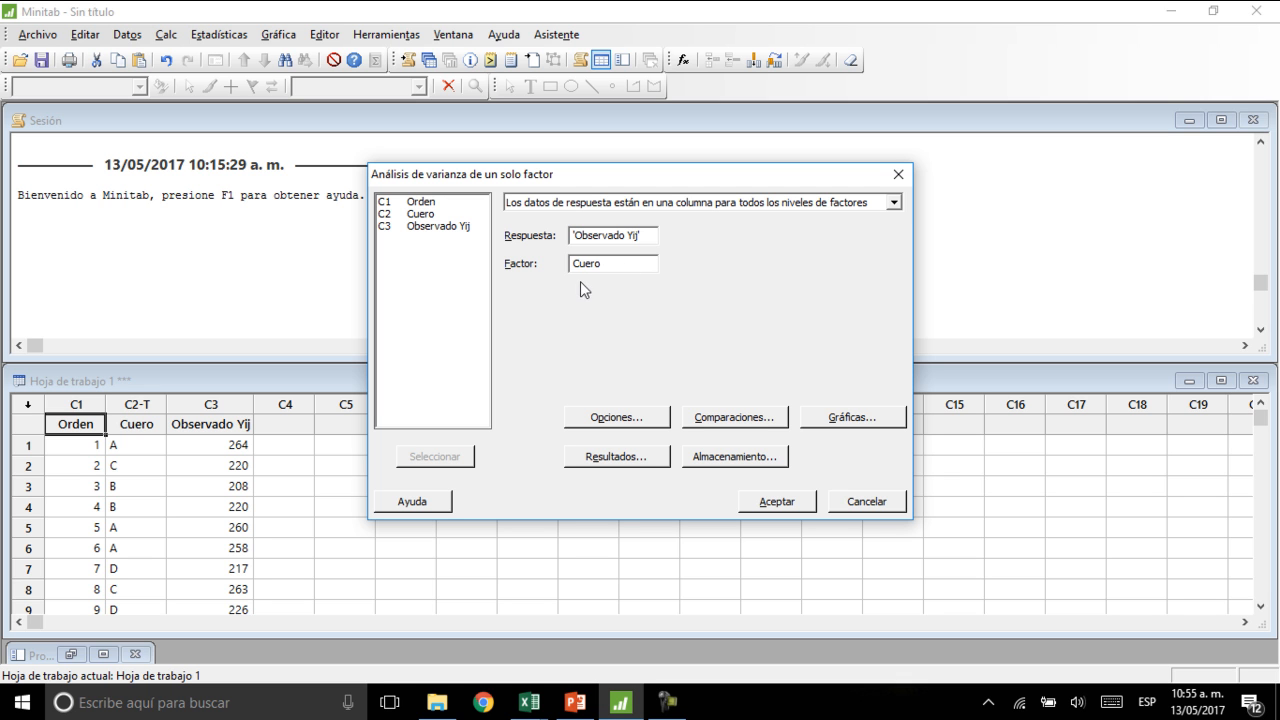
Step: Accept the ANOVA options with equal variances assumed, a confidence level of 95 and a Bilateral confidence interval
{"action": "left_click", "coordinate": [625, 419]}
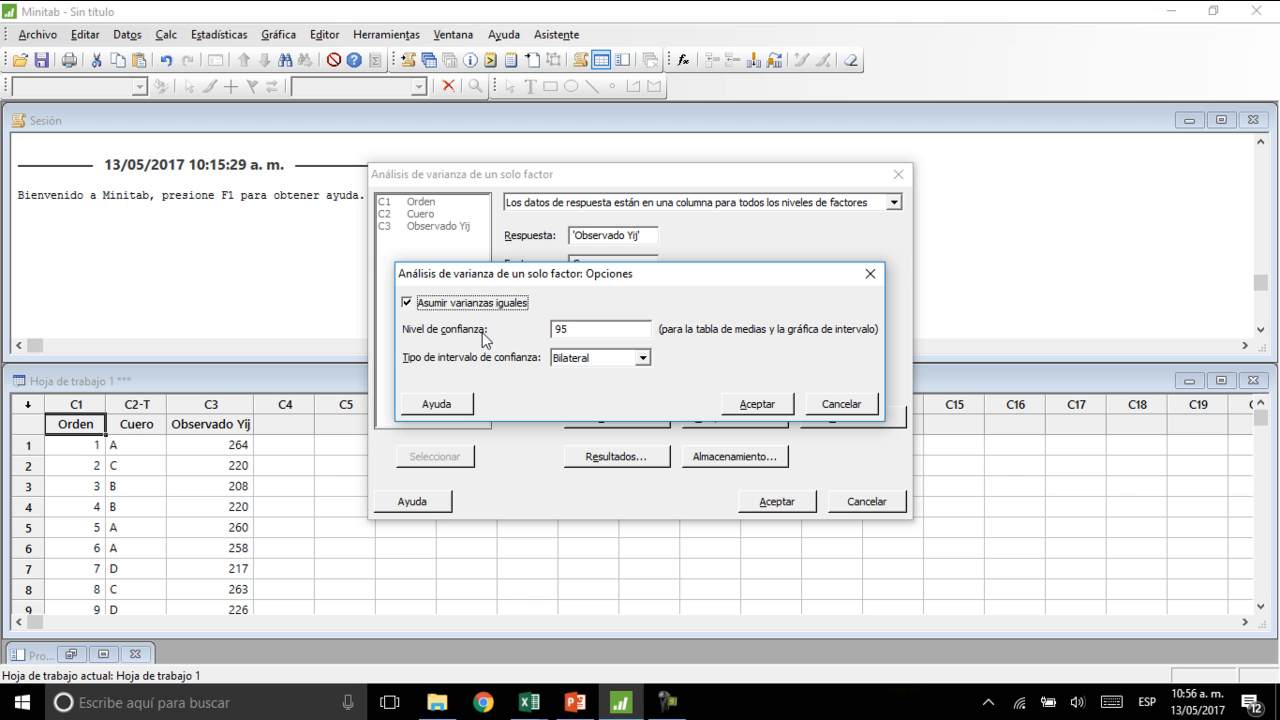
{"action": "left_click", "coordinate": [590, 327]}
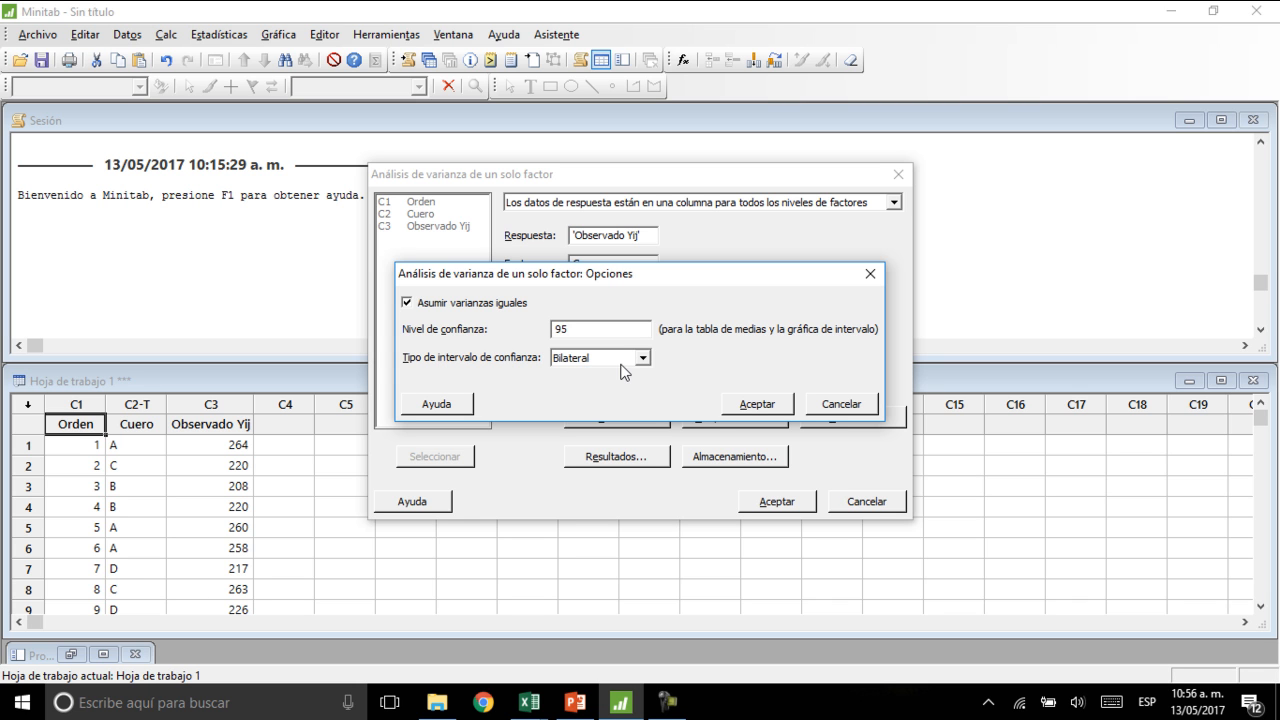
{"action": "left_click", "coordinate": [755, 405]}
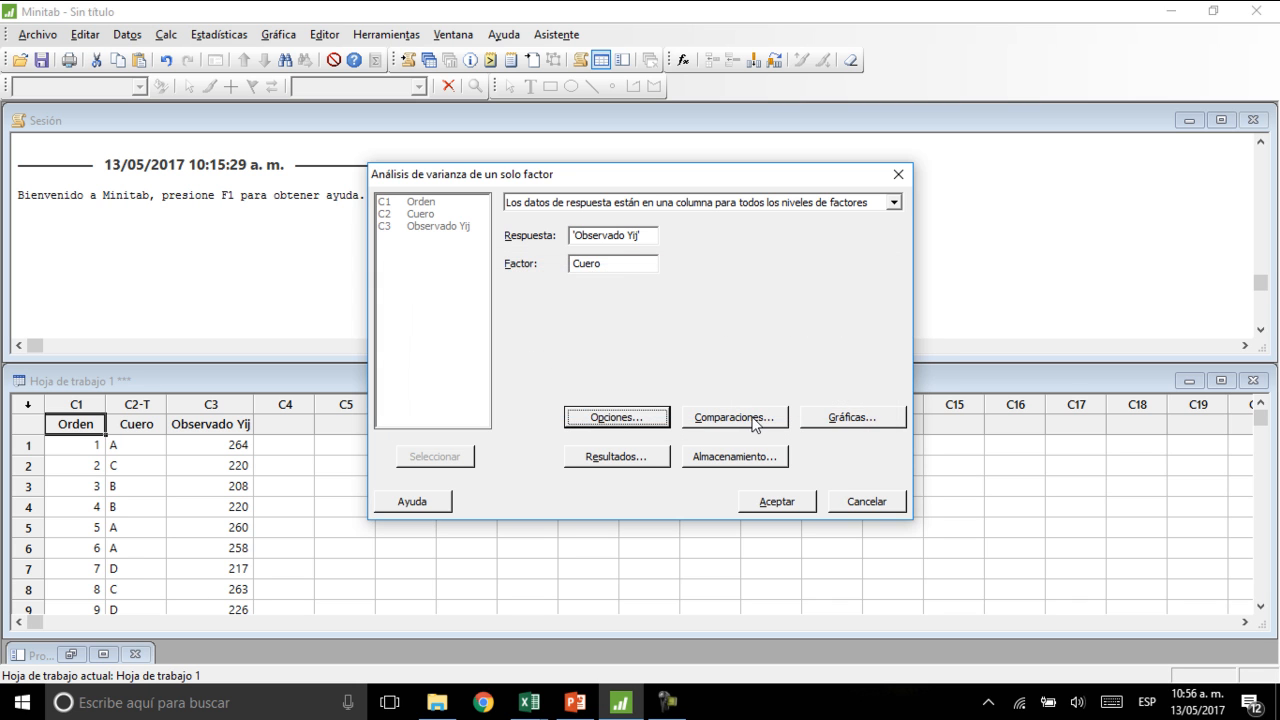
Step: Add Dunnett comparisons with A as the control group level and include the Pruebas results
{"action": "left_click", "coordinate": [748, 416]}
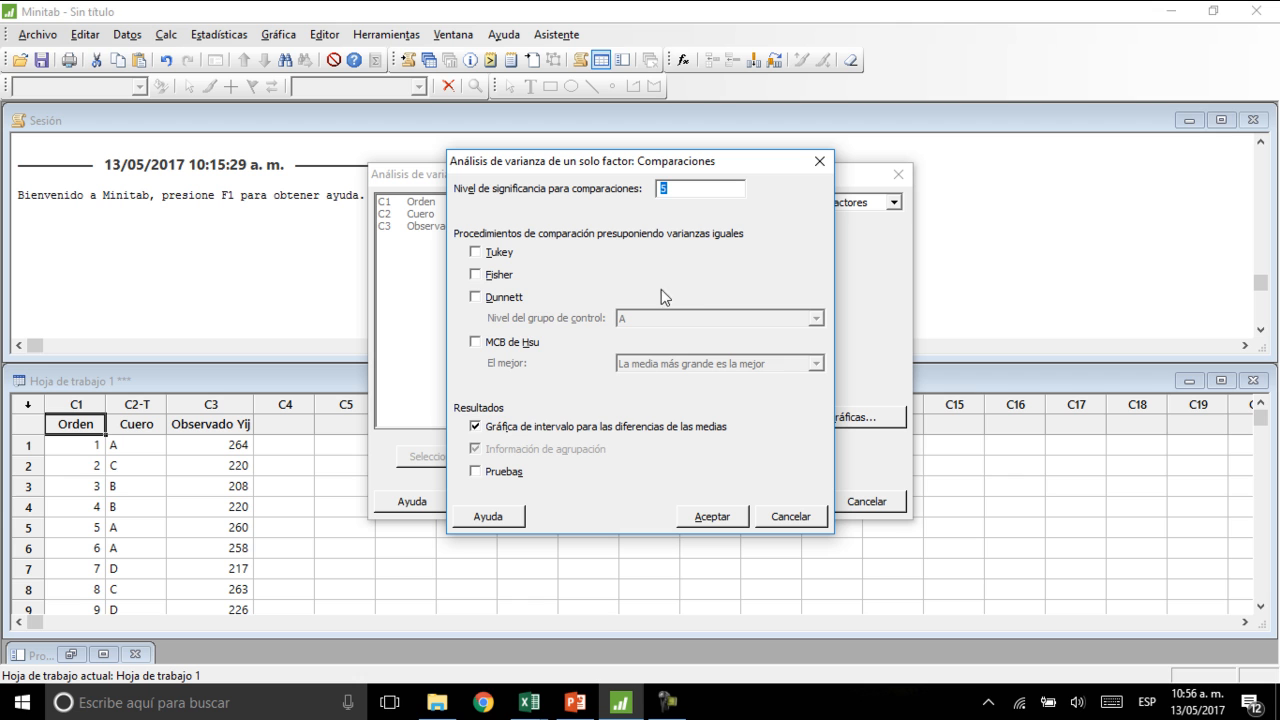
{"action": "left_click", "coordinate": [482, 301]}
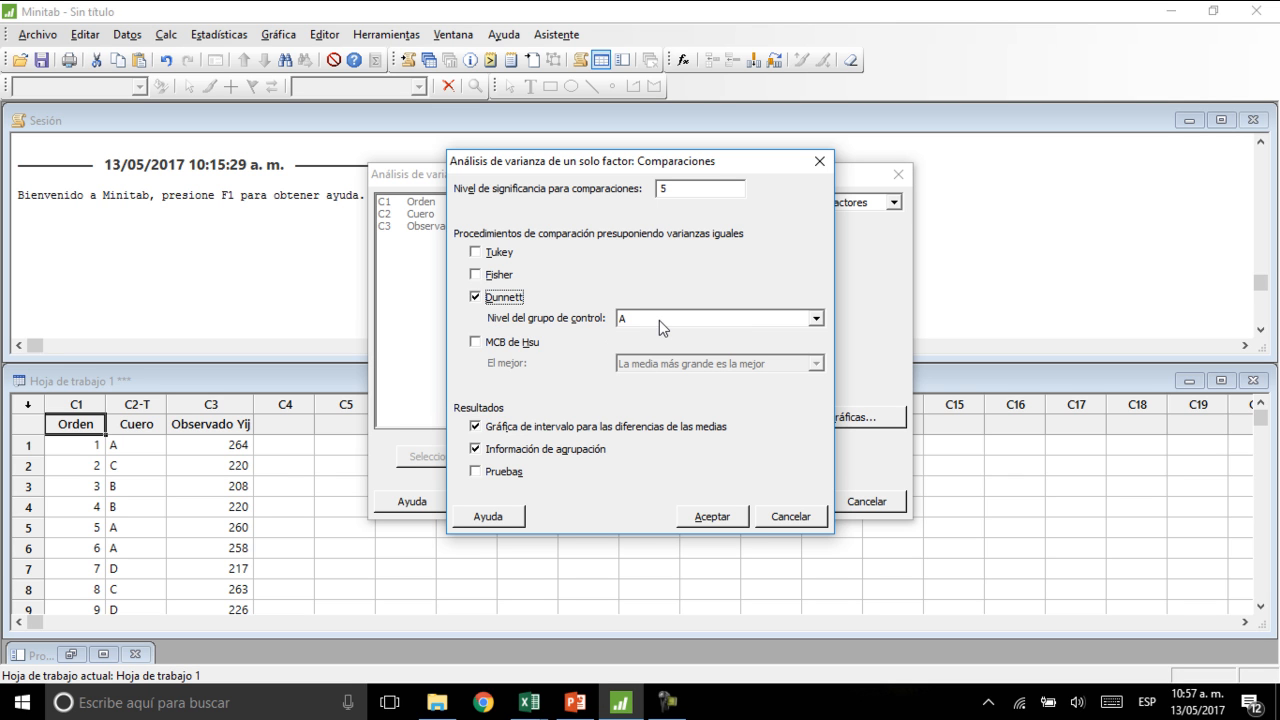
{"action": "left_click", "coordinate": [816, 318]}
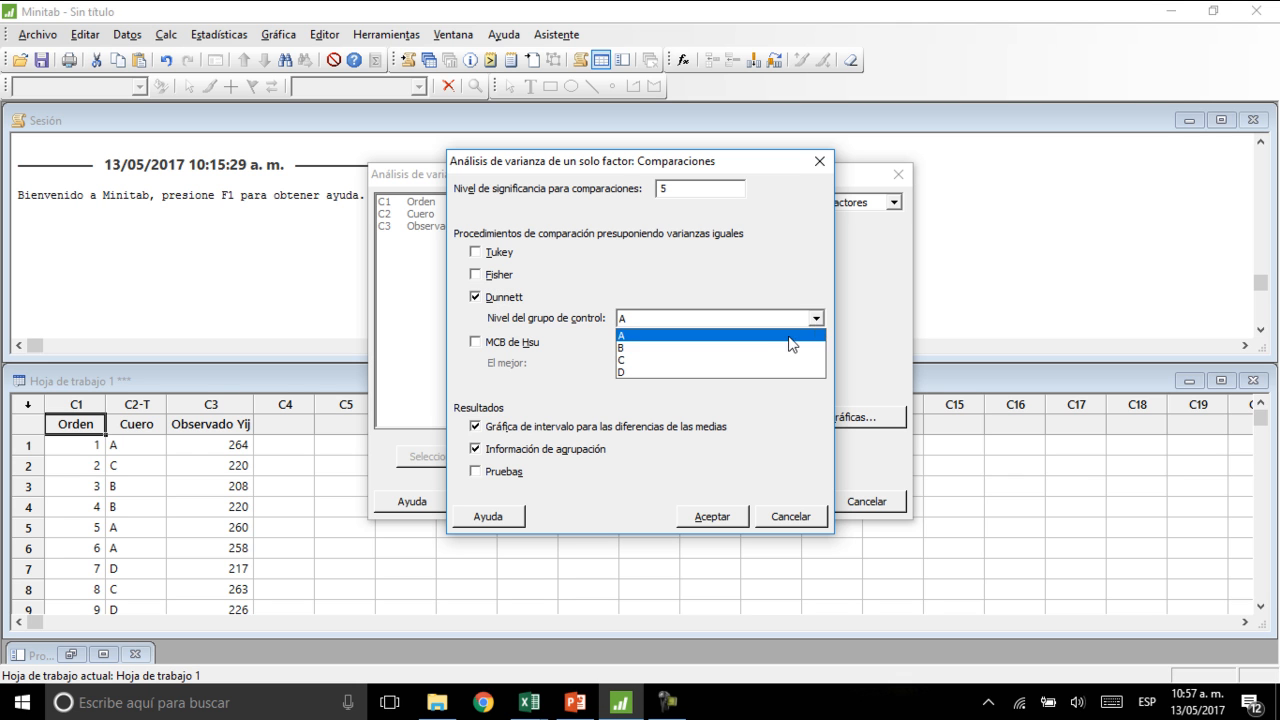
{"action": "left_click", "coordinate": [671, 336]}
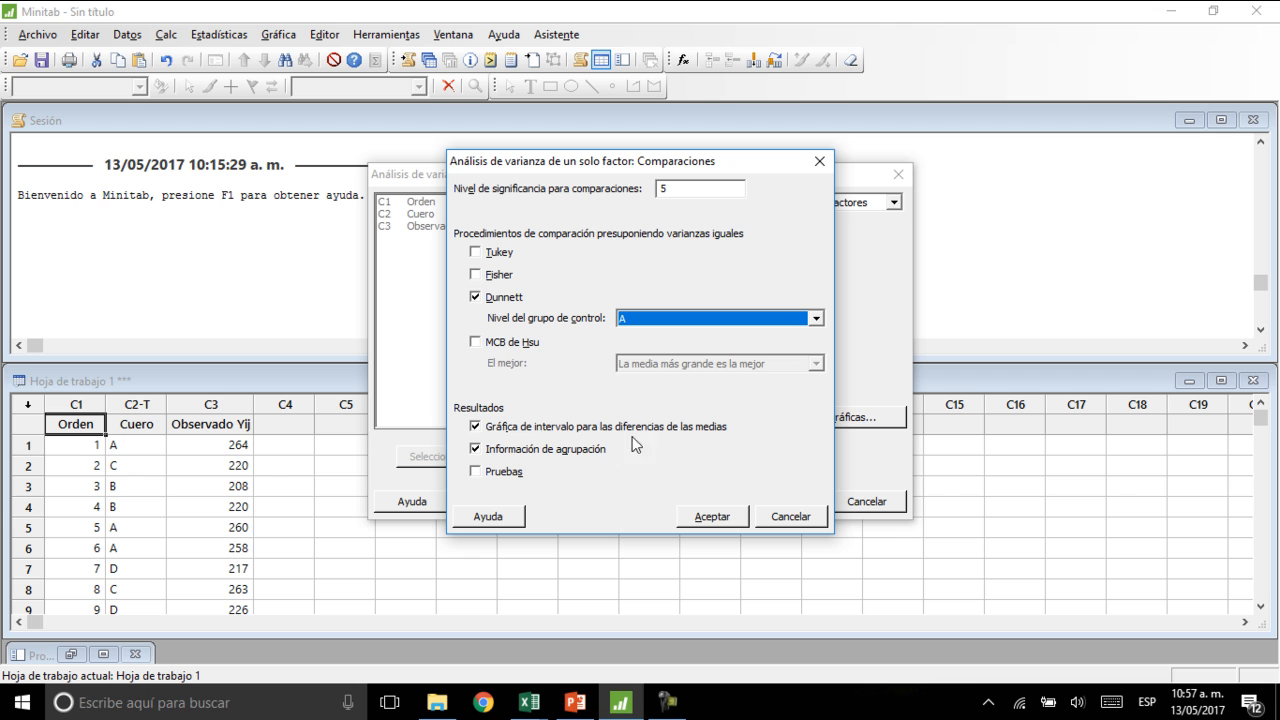
{"action": "left_click", "coordinate": [476, 472]}
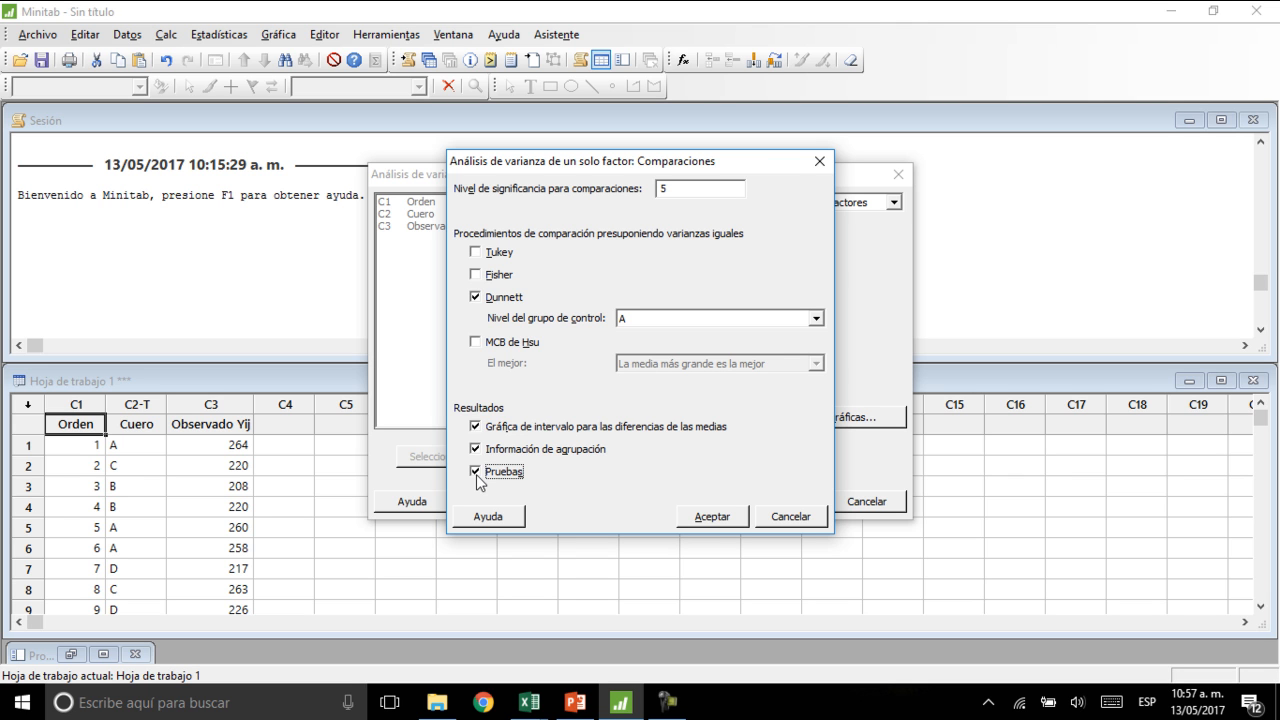
{"action": "left_click", "coordinate": [712, 517]}
Step: Add the normal probability plot of residuals, Residuos vs. ajustes and Residuos vs. orden to the ANOVA graphs
{"action": "left_click", "coordinate": [860, 418]}
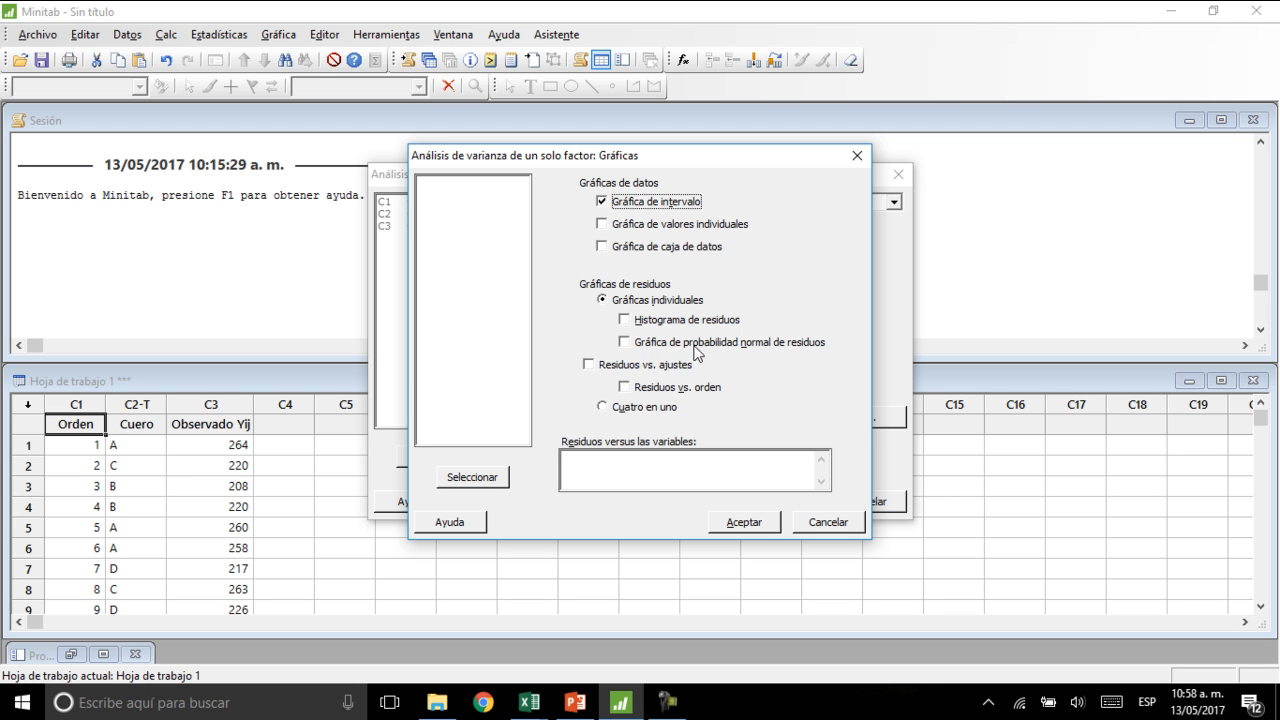
{"action": "left_click", "coordinate": [624, 344]}
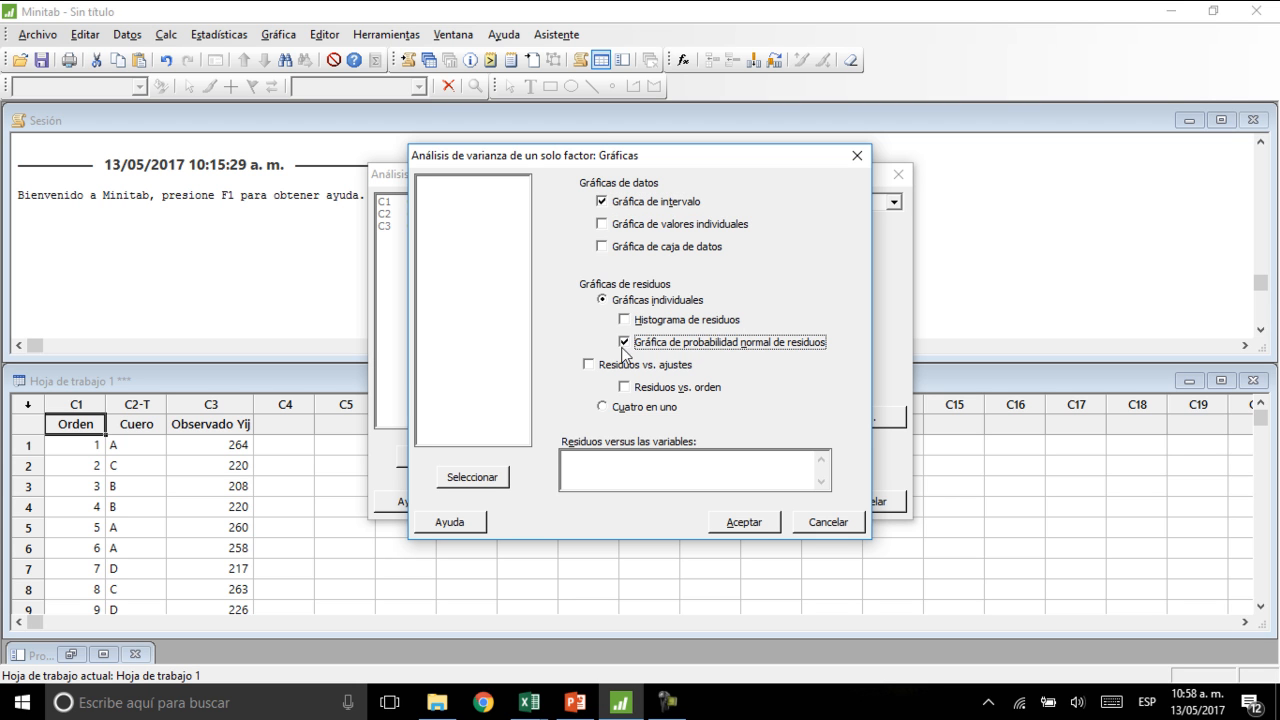
{"action": "left_click", "coordinate": [590, 366]}
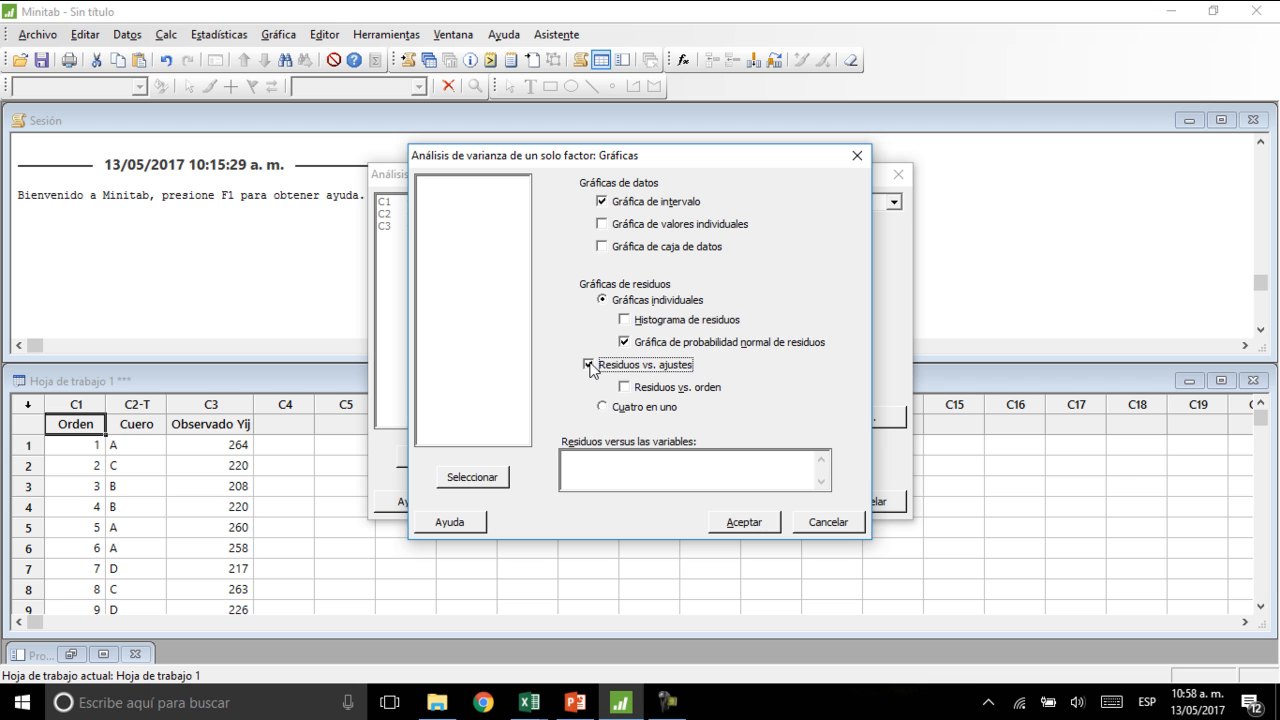
{"action": "left_click", "coordinate": [626, 389]}
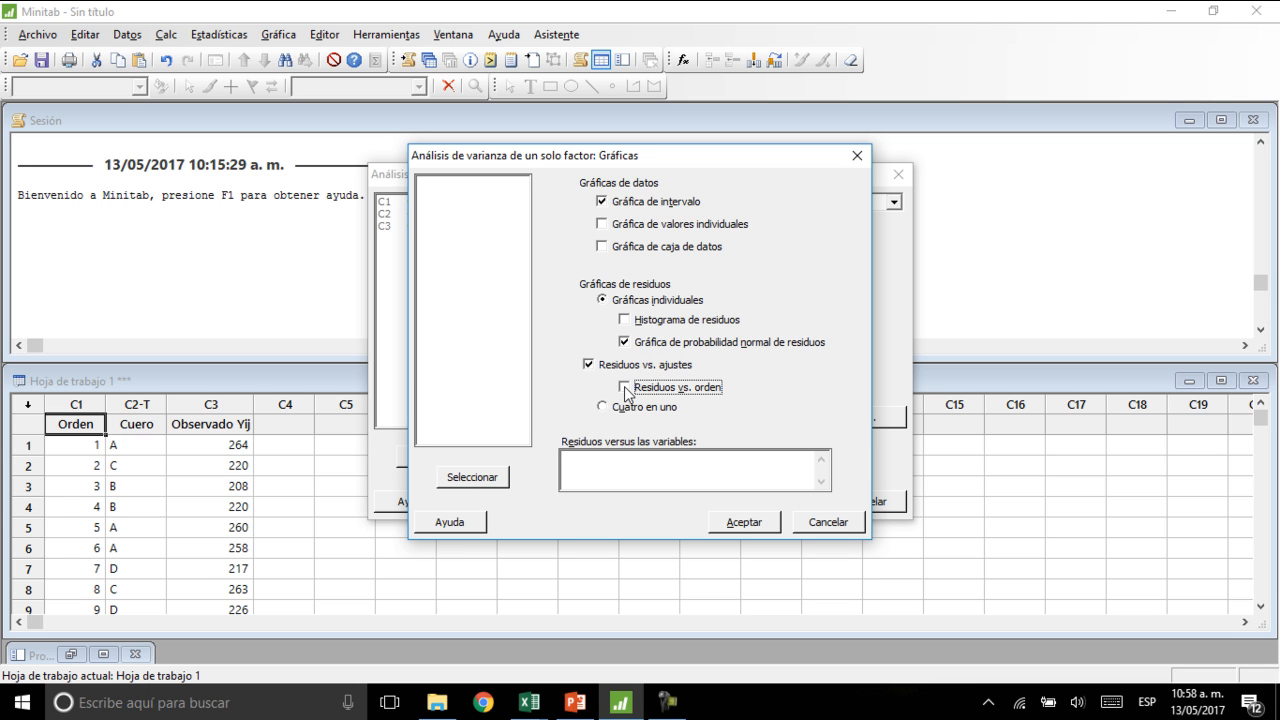
{"action": "left_click", "coordinate": [747, 525]}
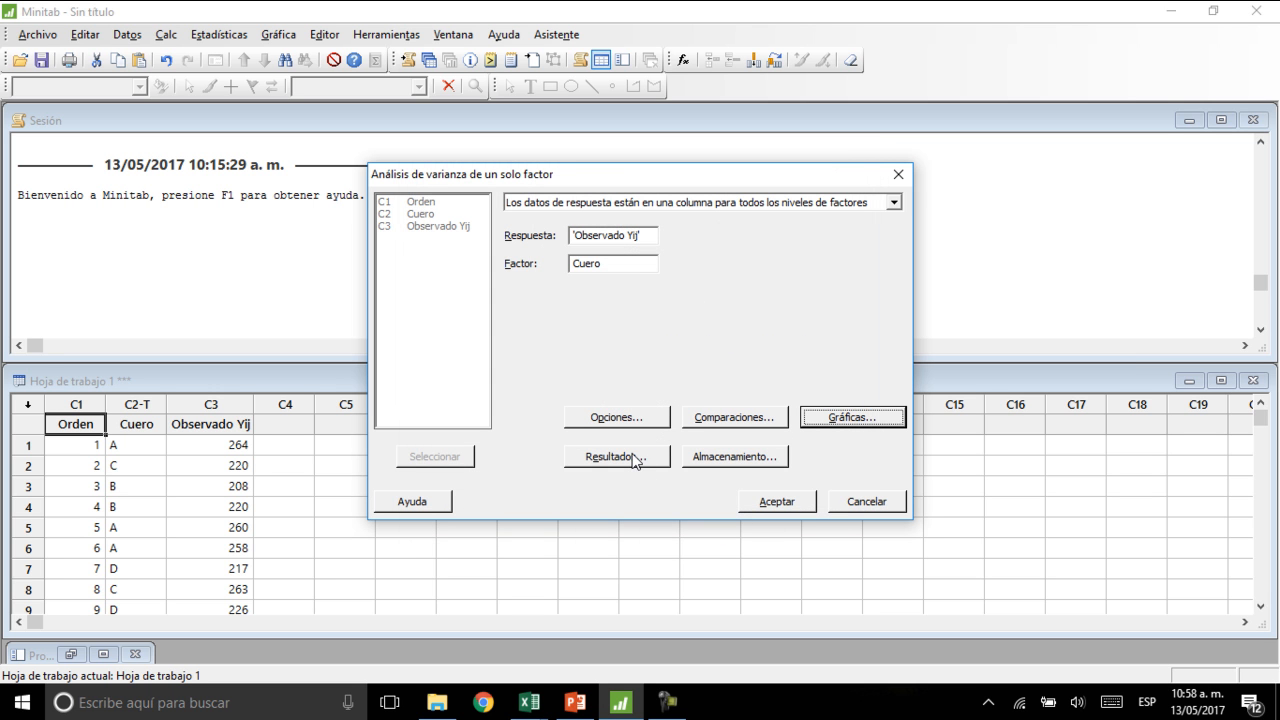
Step: Keep all result tables as Tablas simples, store neither fits nor residuals, and run the ANOVA
{"action": "left_click", "coordinate": [633, 457]}
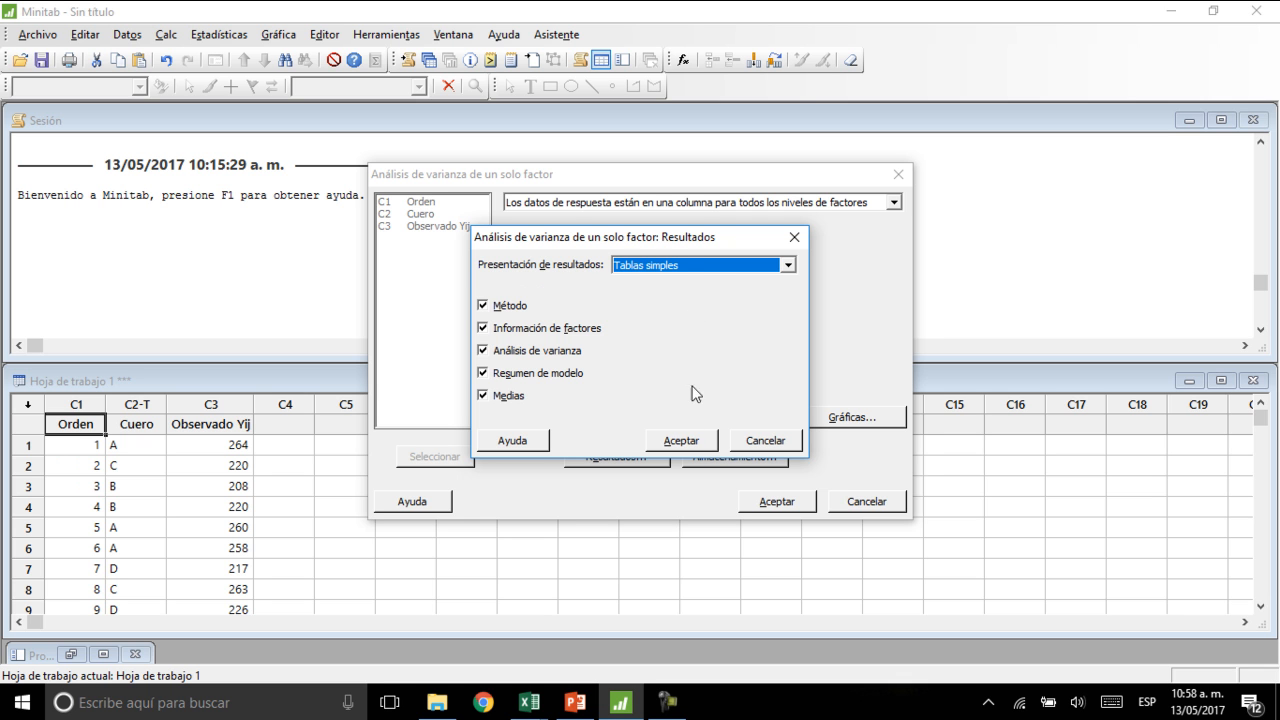
{"action": "left_click", "coordinate": [680, 441]}
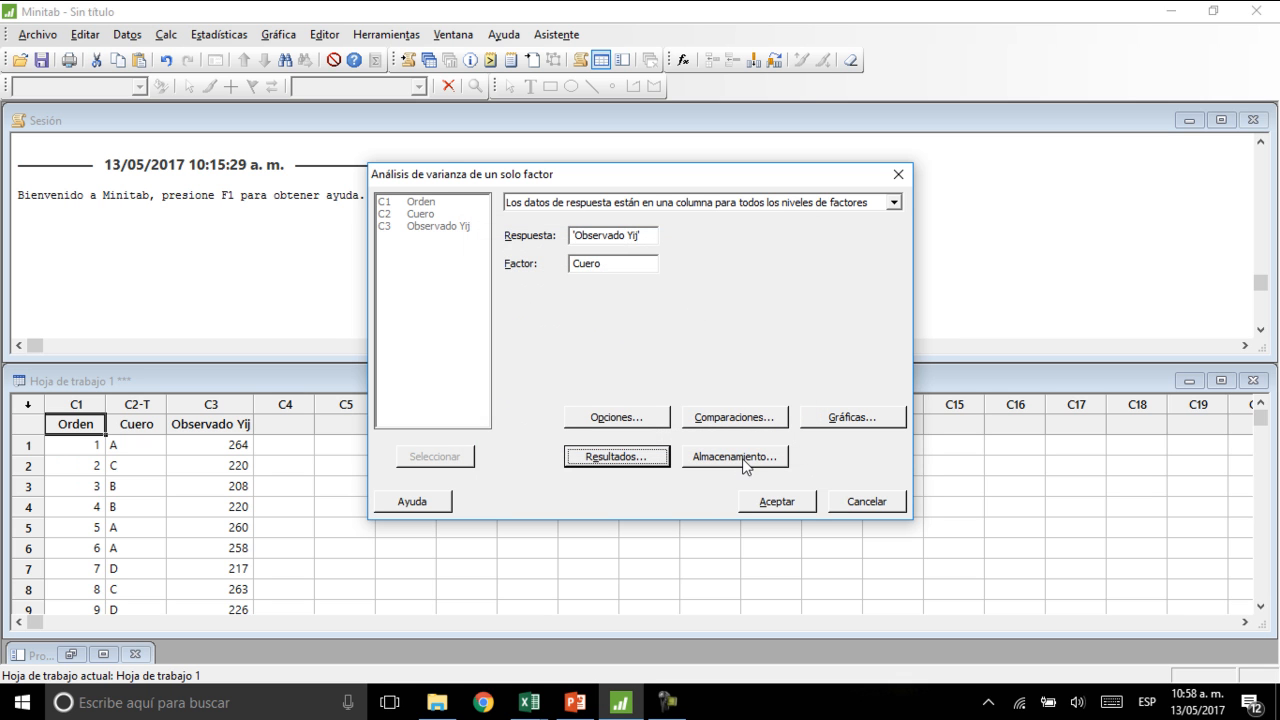
{"action": "left_click", "coordinate": [742, 458]}
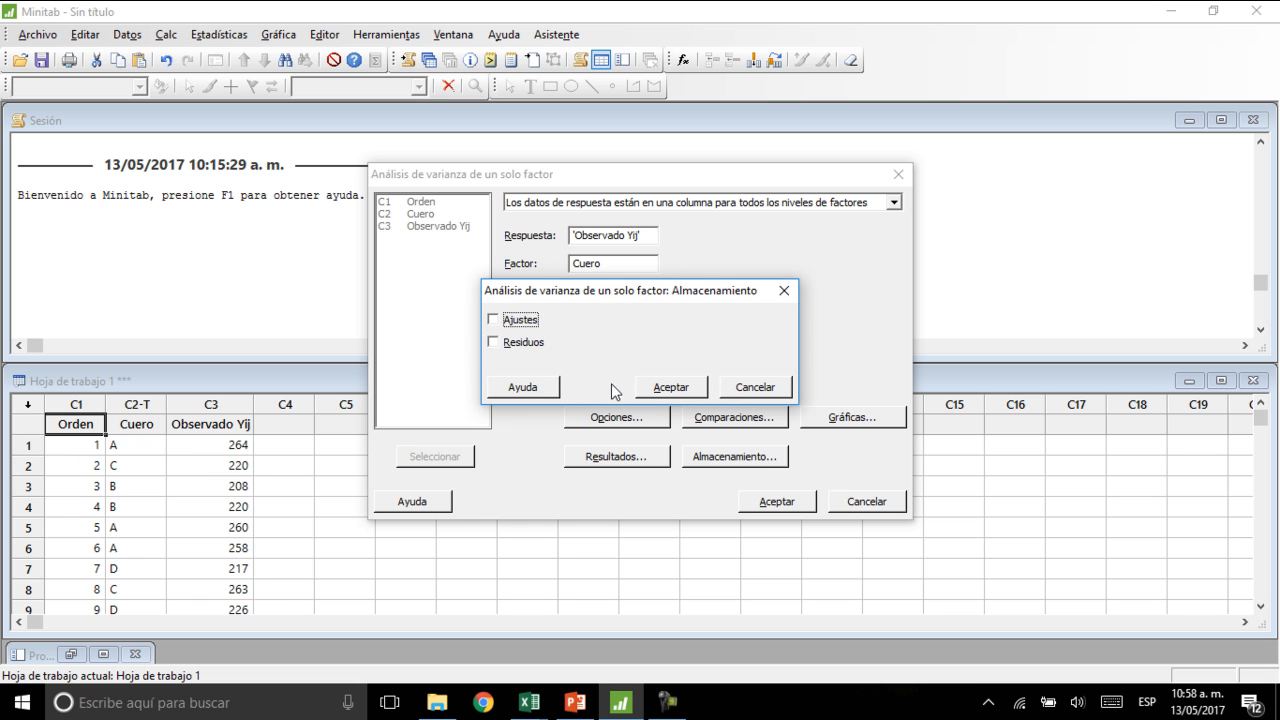
{"action": "left_click", "coordinate": [778, 294]}
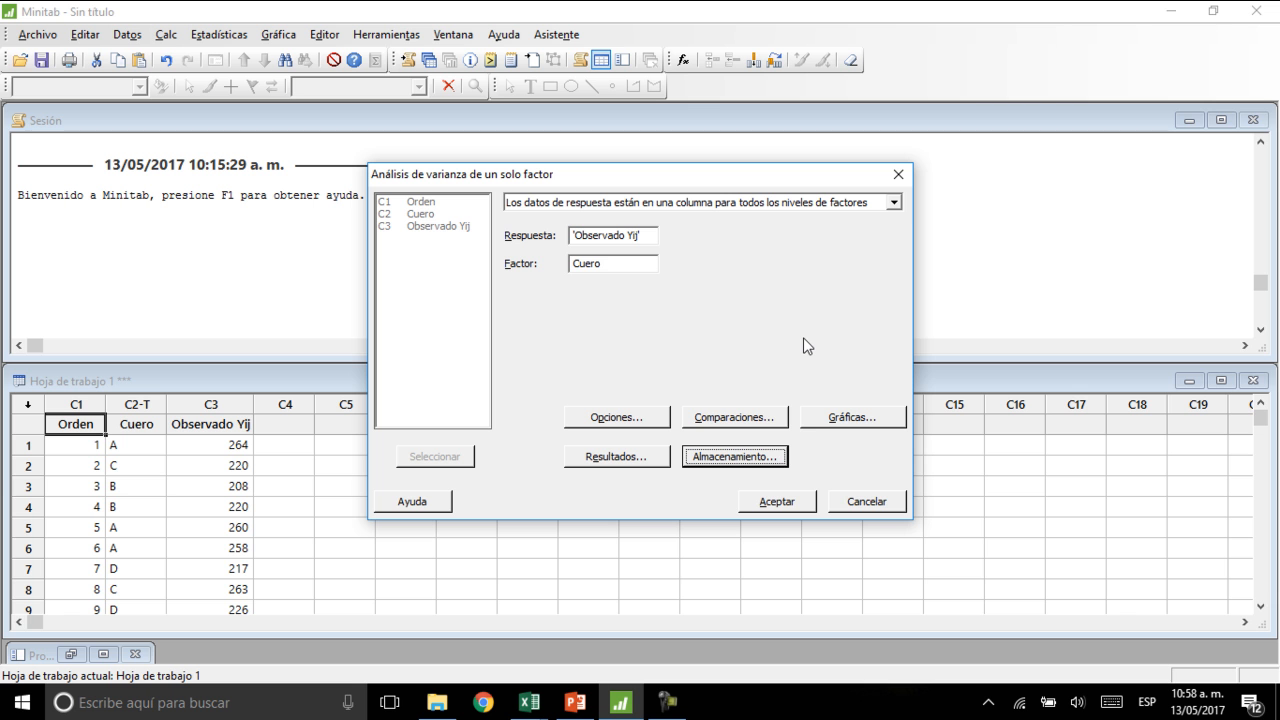
{"action": "left_click", "coordinate": [786, 503]}
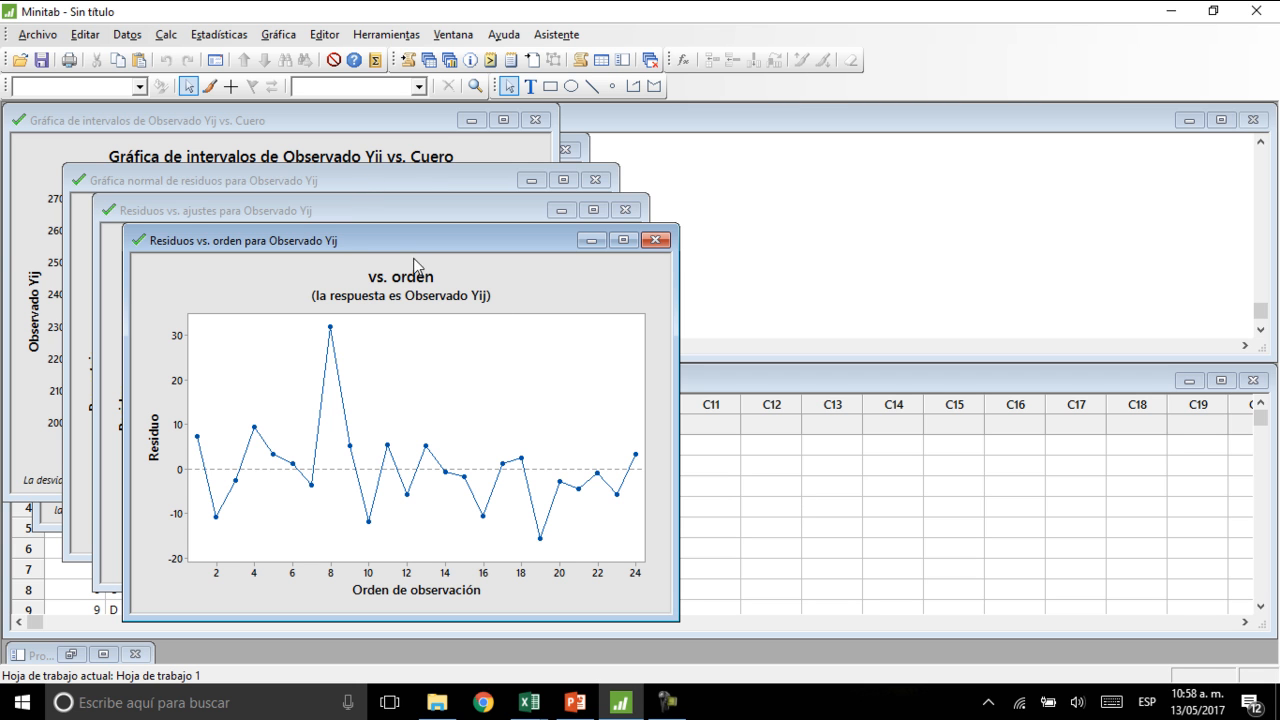
Step: Examine the session output from its beginning: the hypotheses, the Análisis de Varianza table with its p value, the Resumen del modelo and the Medias
{"action": "left_click", "coordinate": [910, 245]}
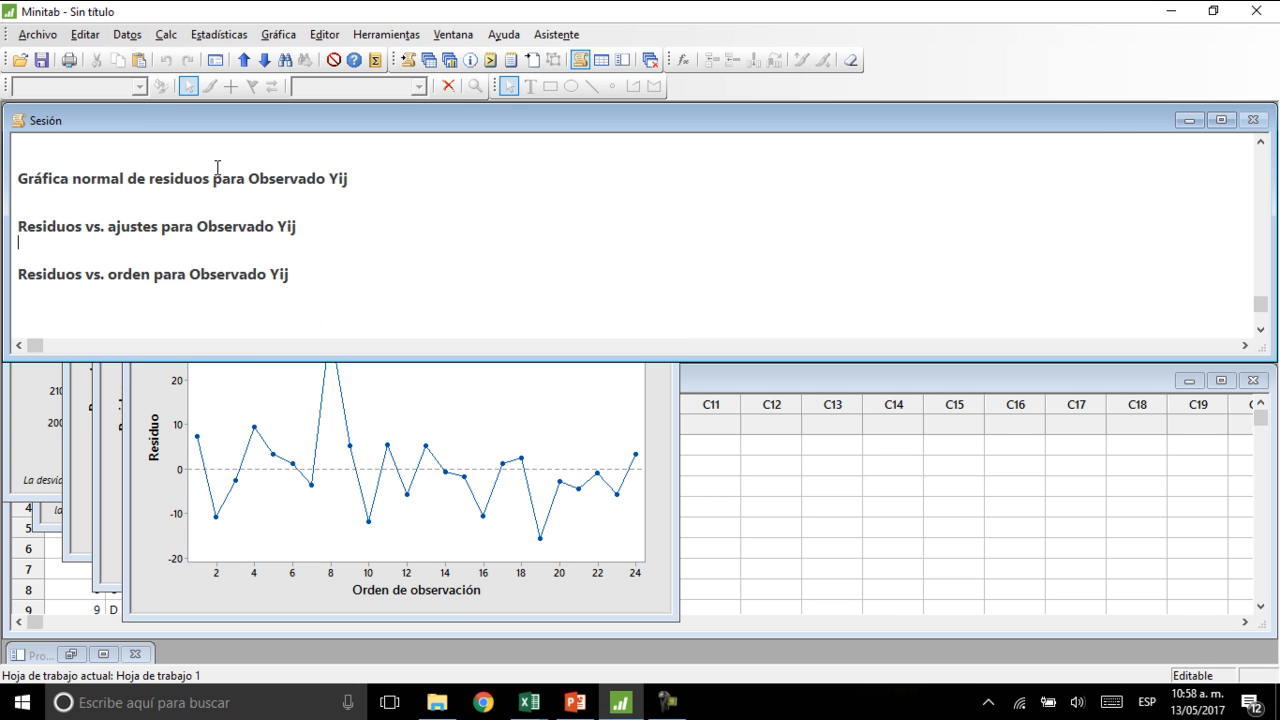
{"action": "left_click_drag", "start_coordinate": [1261, 304], "coordinate": [1262, 150]}
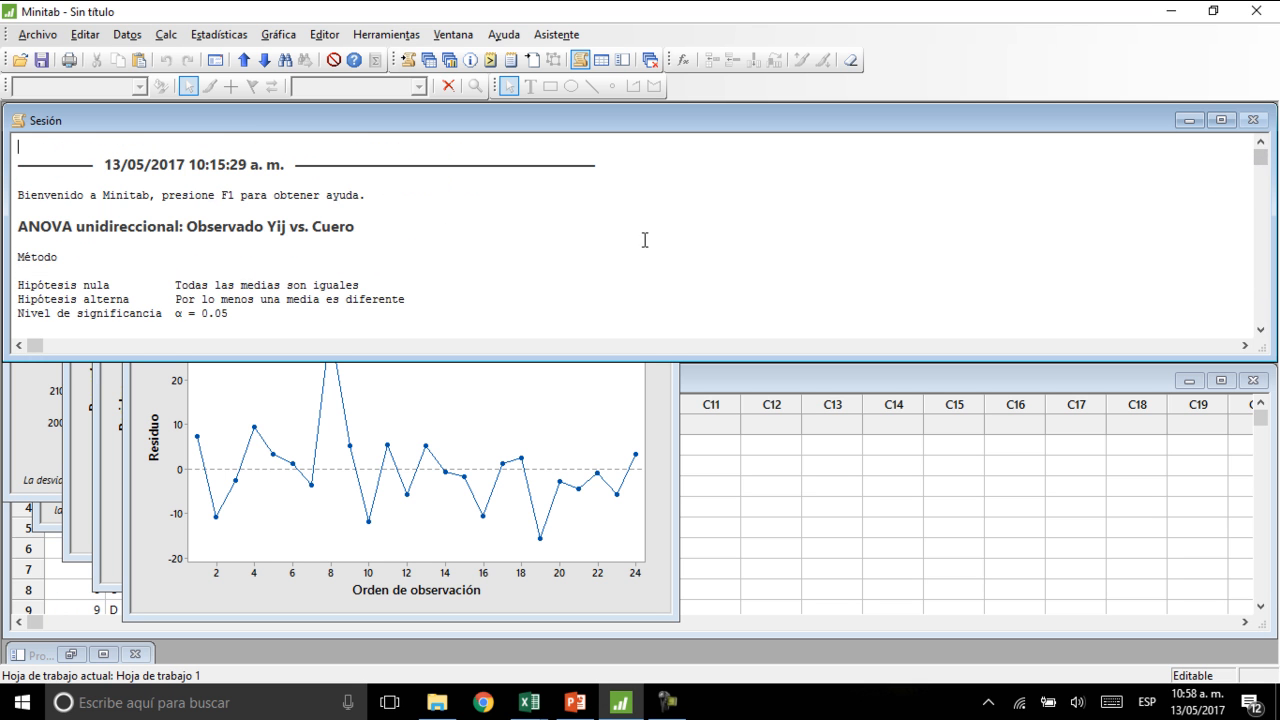
{"action": "scroll", "coordinate": [639, 245], "scroll_direction": "down", "scroll_amount": 3}
{"action": "scroll", "coordinate": [639, 245], "scroll_direction": "down", "scroll_amount": 4}
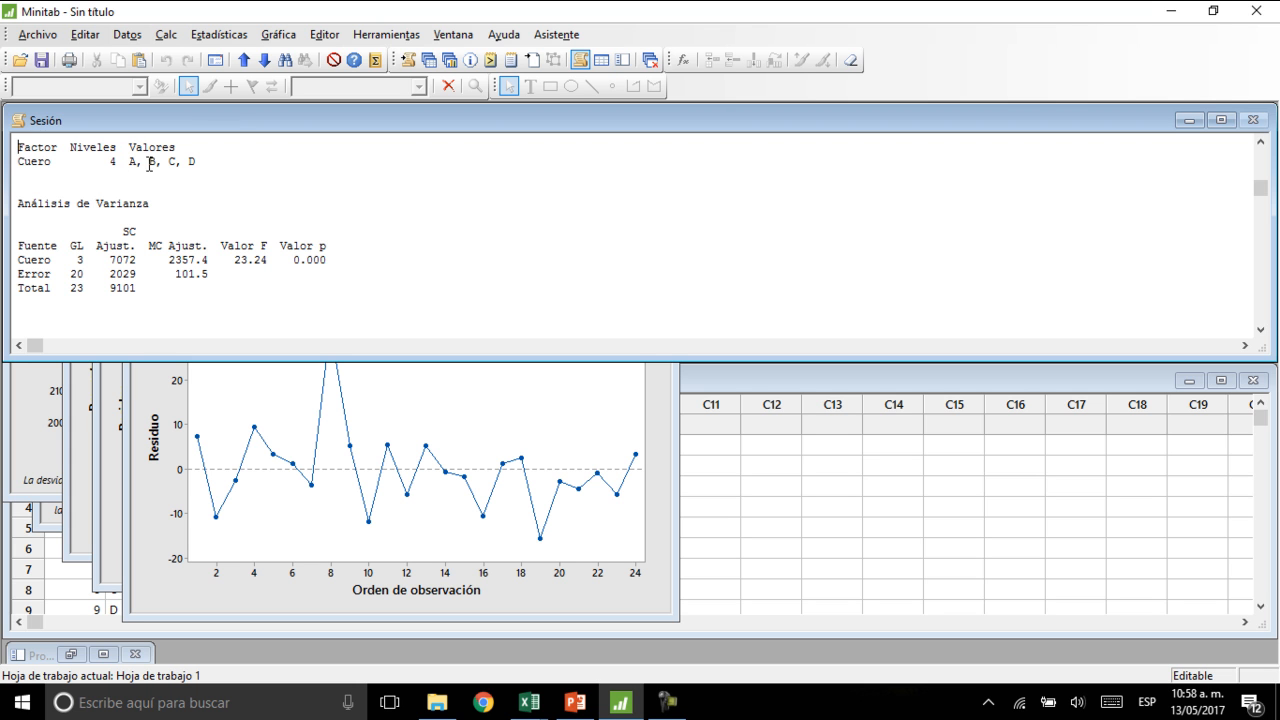
{"action": "scroll", "coordinate": [560, 236], "scroll_direction": "down", "scroll_amount": 1}
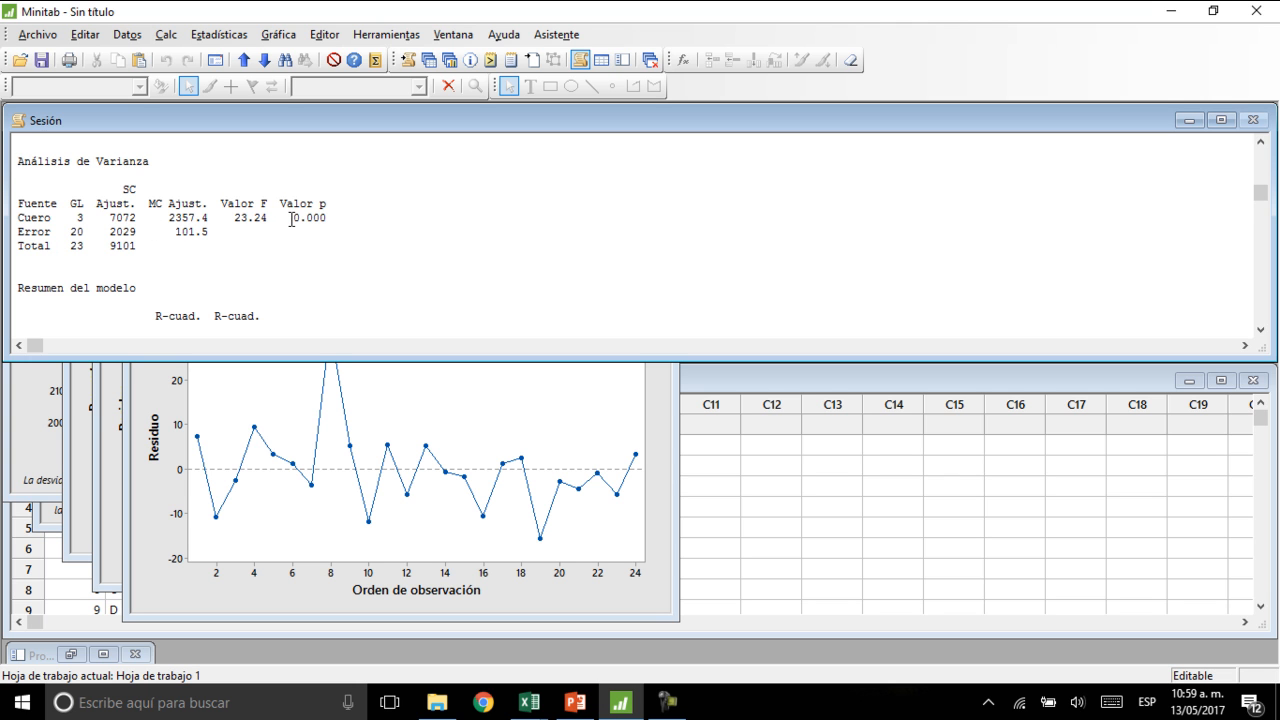
{"action": "left_click_drag", "start_coordinate": [291, 218], "coordinate": [382, 215]}
{"action": "left_click", "coordinate": [382, 215]}
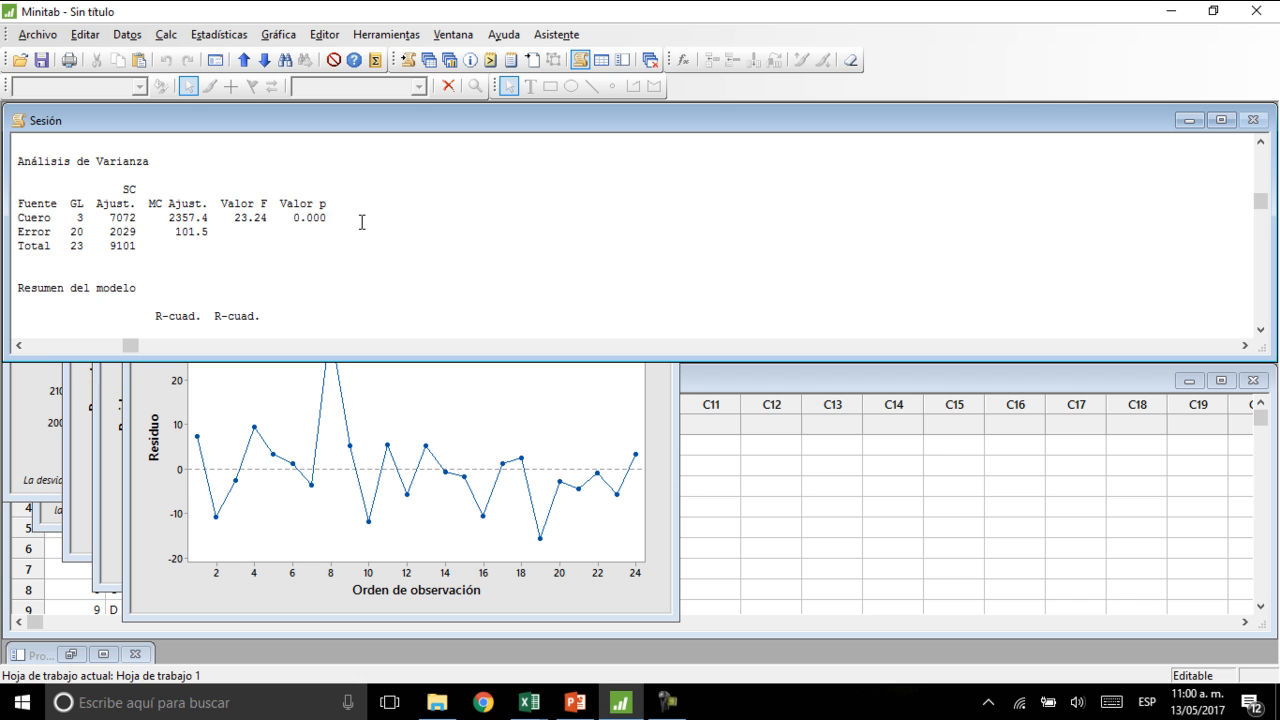
{"action": "scroll", "coordinate": [380, 216], "scroll_direction": "down", "scroll_amount": 2}
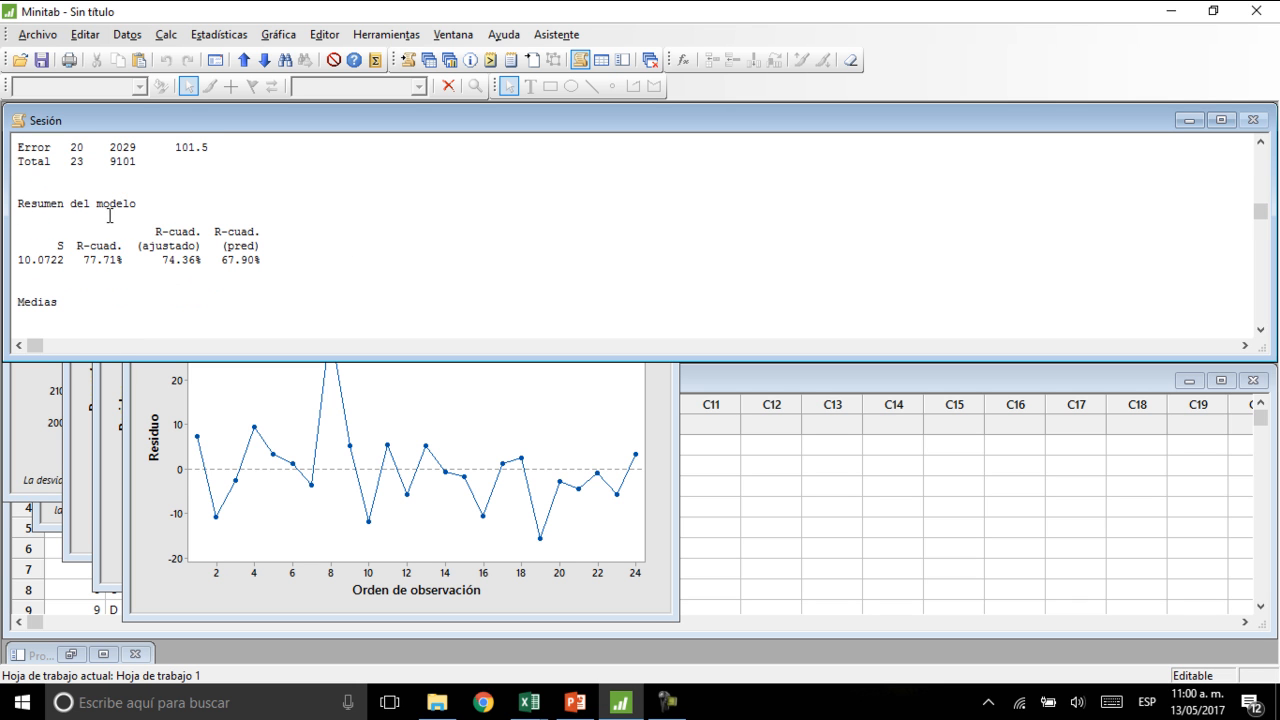
{"action": "scroll", "coordinate": [349, 228], "scroll_direction": "down", "scroll_amount": 2}
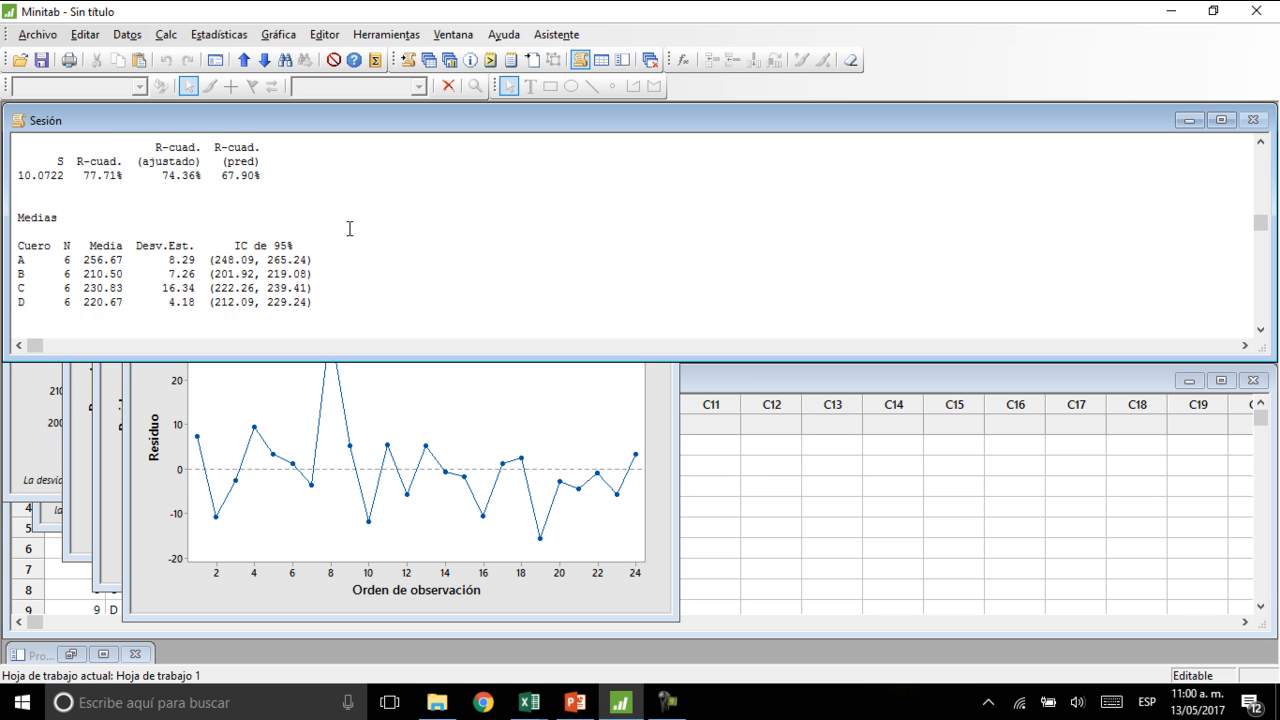
Step: Examine the Medias table in the session output and highlight the 95% confidence interval of leather A
{"action": "scroll", "coordinate": [349, 228], "scroll_direction": "down", "scroll_amount": 1}
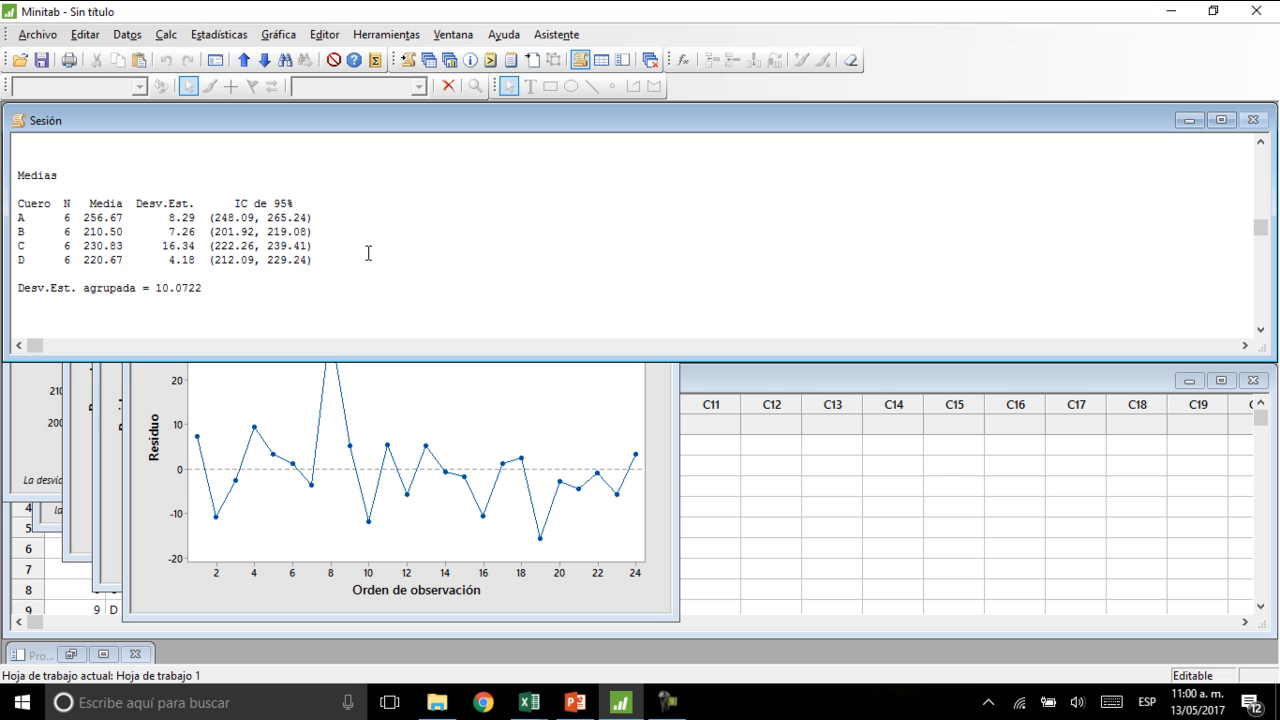
{"action": "left_click", "coordinate": [211, 218]}
{"action": "left_click_drag", "start_coordinate": [211, 218], "coordinate": [321, 214]}
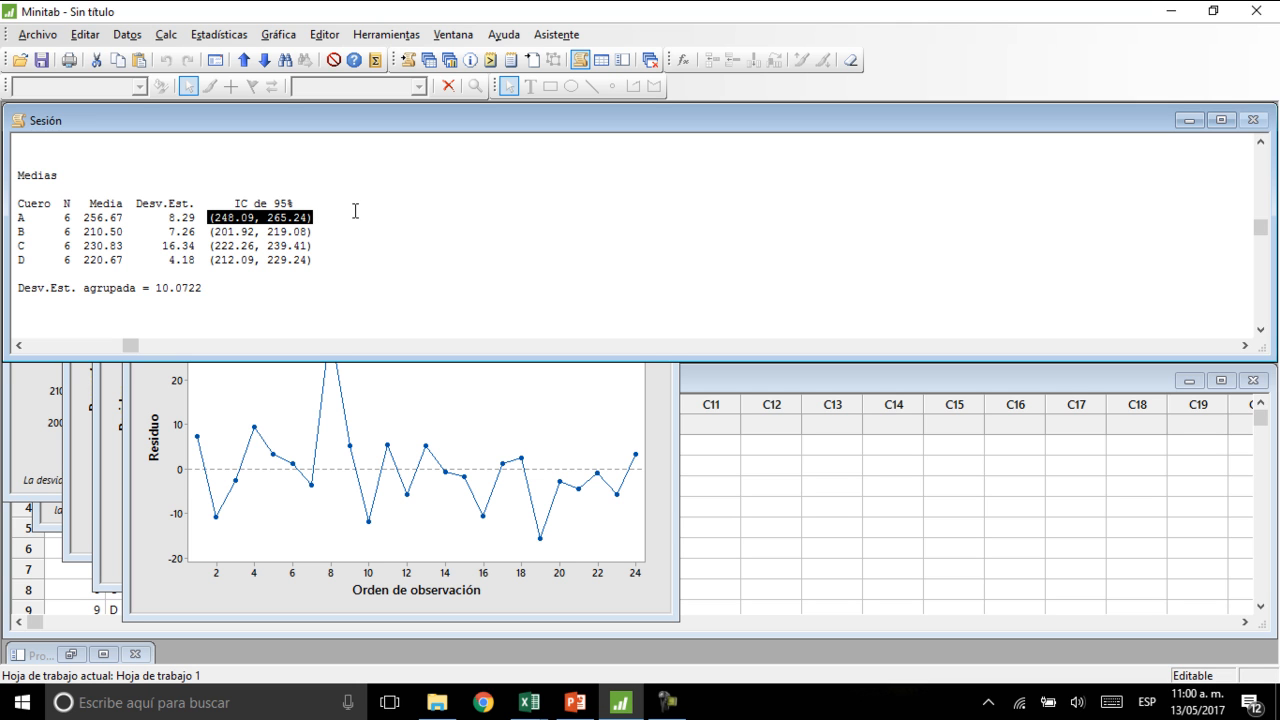
{"action": "left_click", "coordinate": [355, 211]}
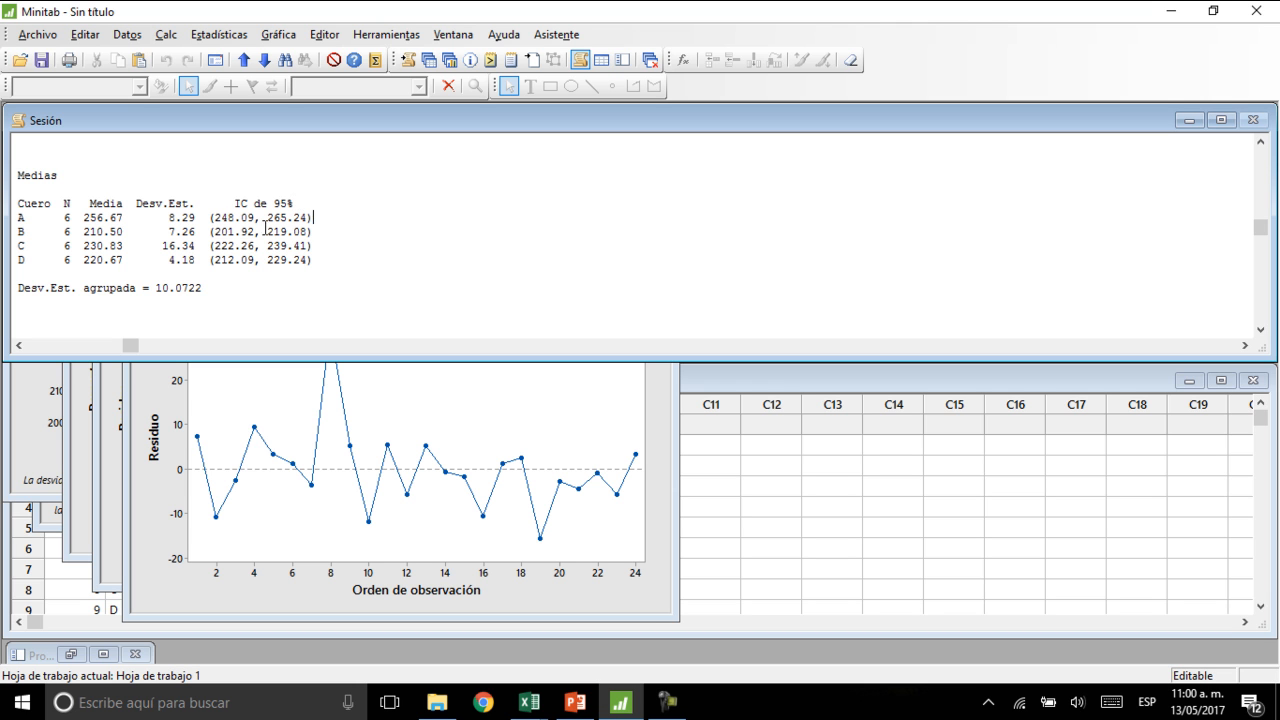
Step: Bring up the interval plot of Observado Yij vs. Cuero beside the Medias table and compare the four leathers' intervals
{"action": "left_click", "coordinate": [33, 490]}
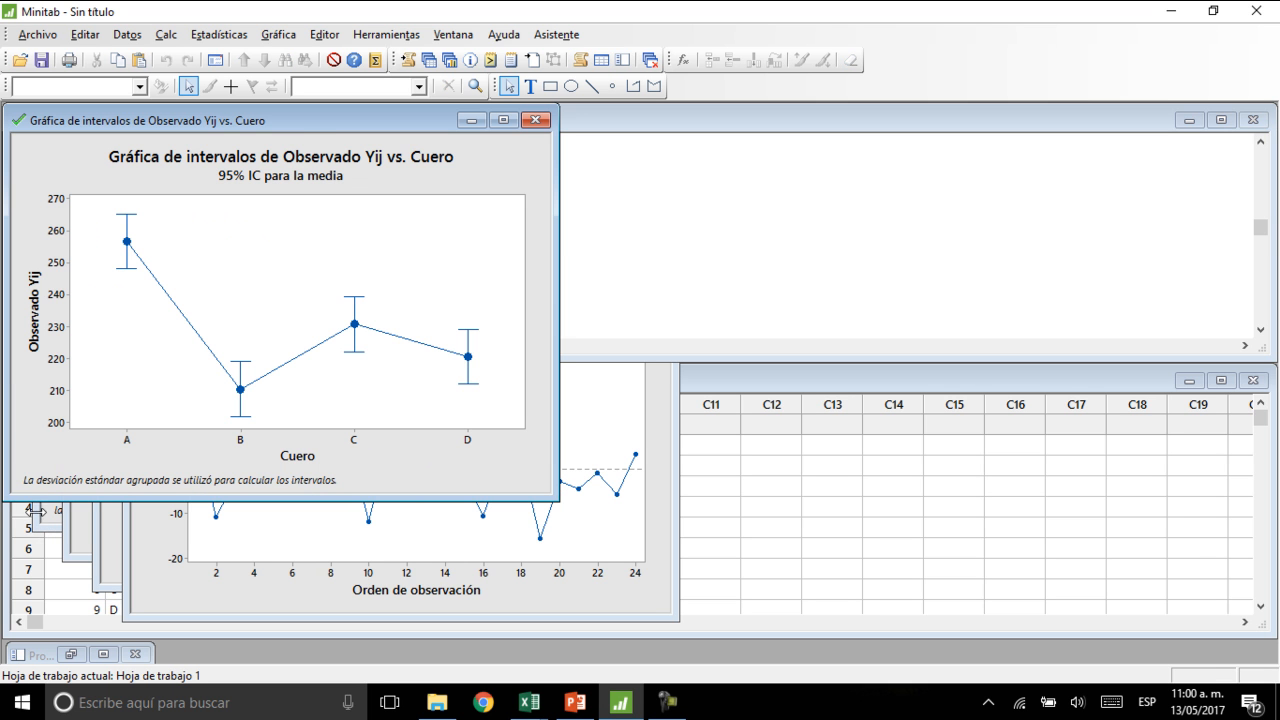
{"action": "left_click_drag", "start_coordinate": [303, 124], "coordinate": [845, 136]}
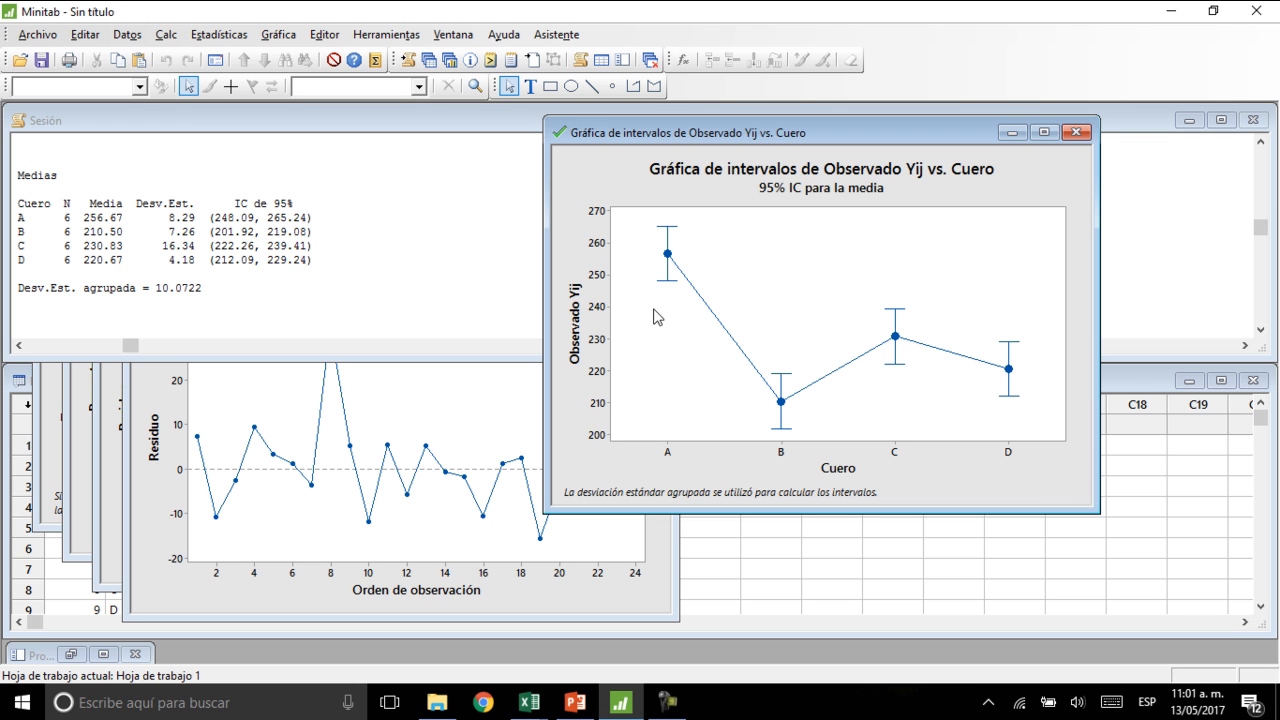
{"action": "left_click", "coordinate": [628, 254]}
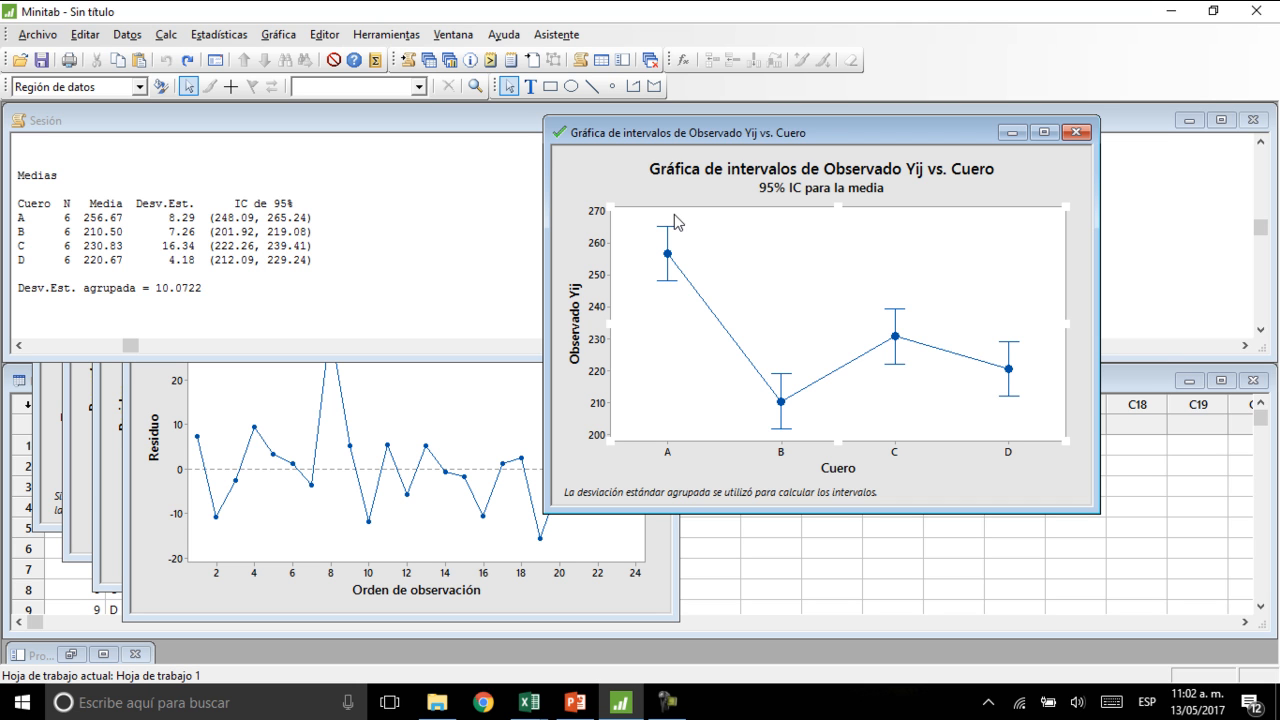
{"action": "left_click", "coordinate": [604, 186]}
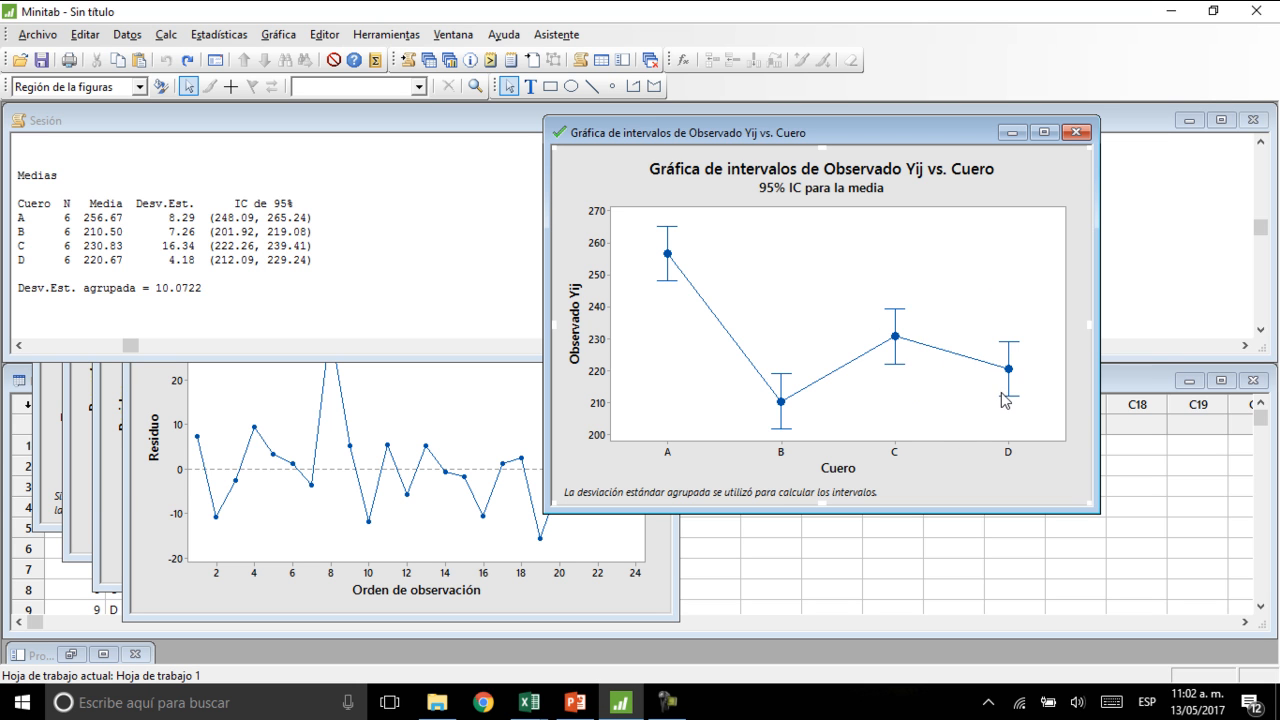
{"action": "mouse_move", "coordinate": [1005, 403]}
{"action": "mouse_move", "coordinate": [671, 280]}
Step: Examine the Dunnett comparisons in the session output: the grouping table and the simultaneous tests against control A
{"action": "left_click", "coordinate": [440, 280]}
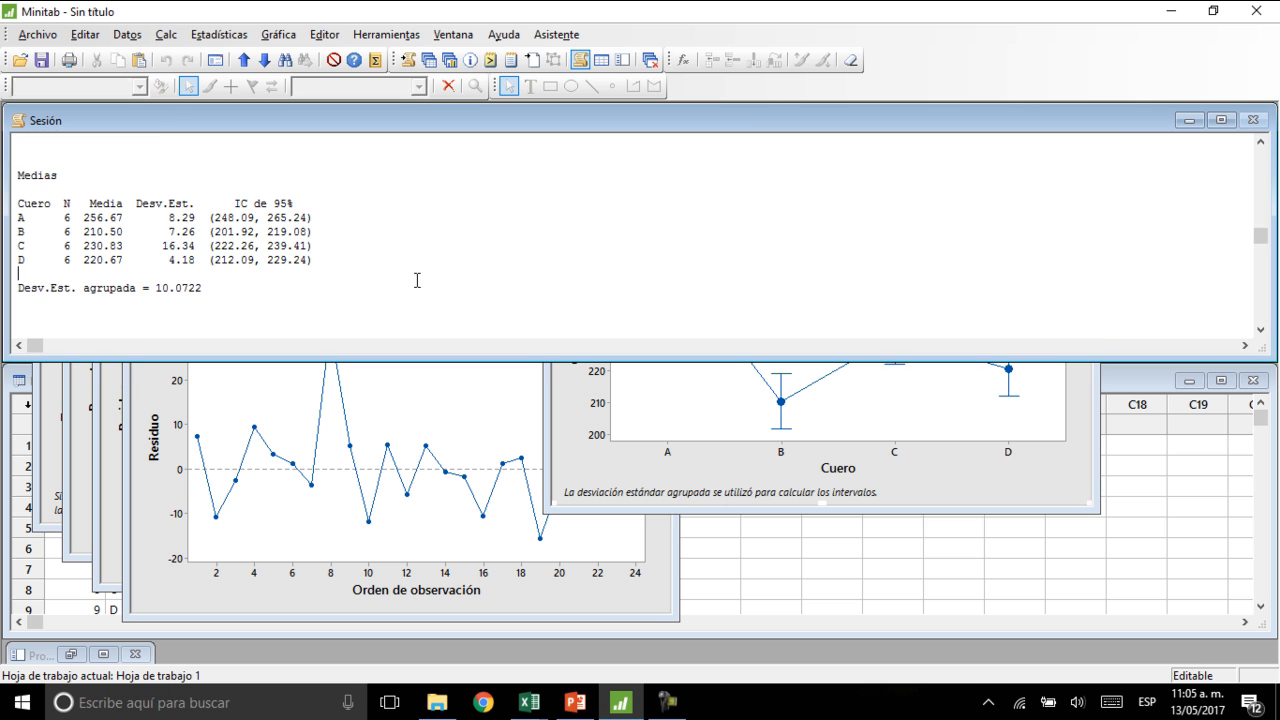
{"action": "scroll", "coordinate": [436, 284], "scroll_direction": "up", "scroll_amount": 1}
{"action": "scroll", "coordinate": [436, 284], "scroll_direction": "up", "scroll_amount": 1}
{"action": "scroll", "coordinate": [437, 286], "scroll_direction": "down", "scroll_amount": 4}
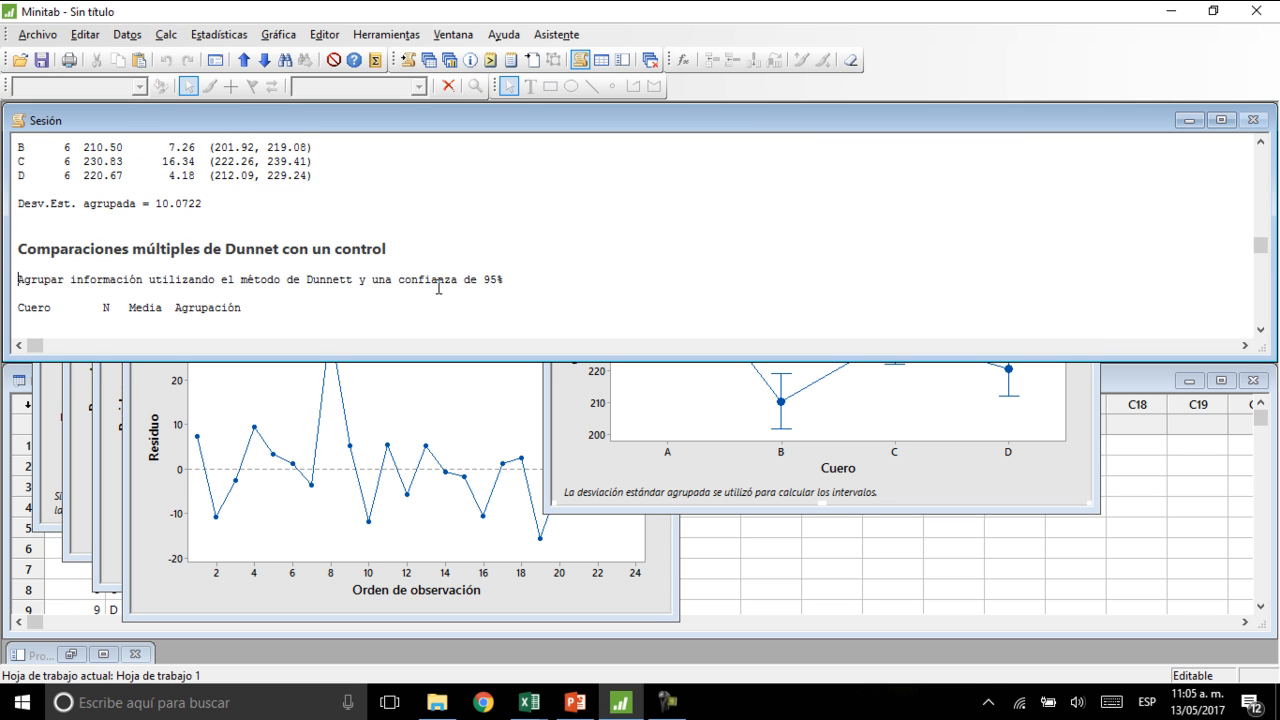
{"action": "scroll", "coordinate": [440, 288], "scroll_direction": "down", "scroll_amount": 1}
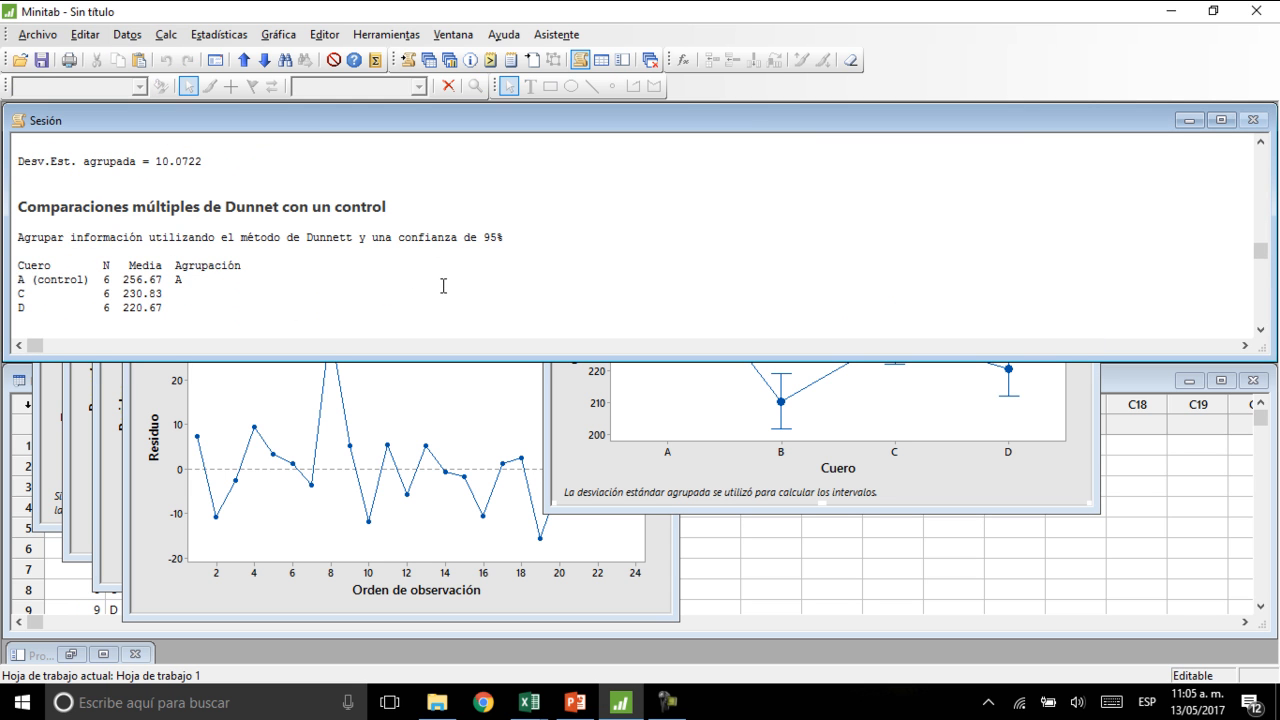
{"action": "scroll", "coordinate": [443, 286], "scroll_direction": "down", "scroll_amount": 1}
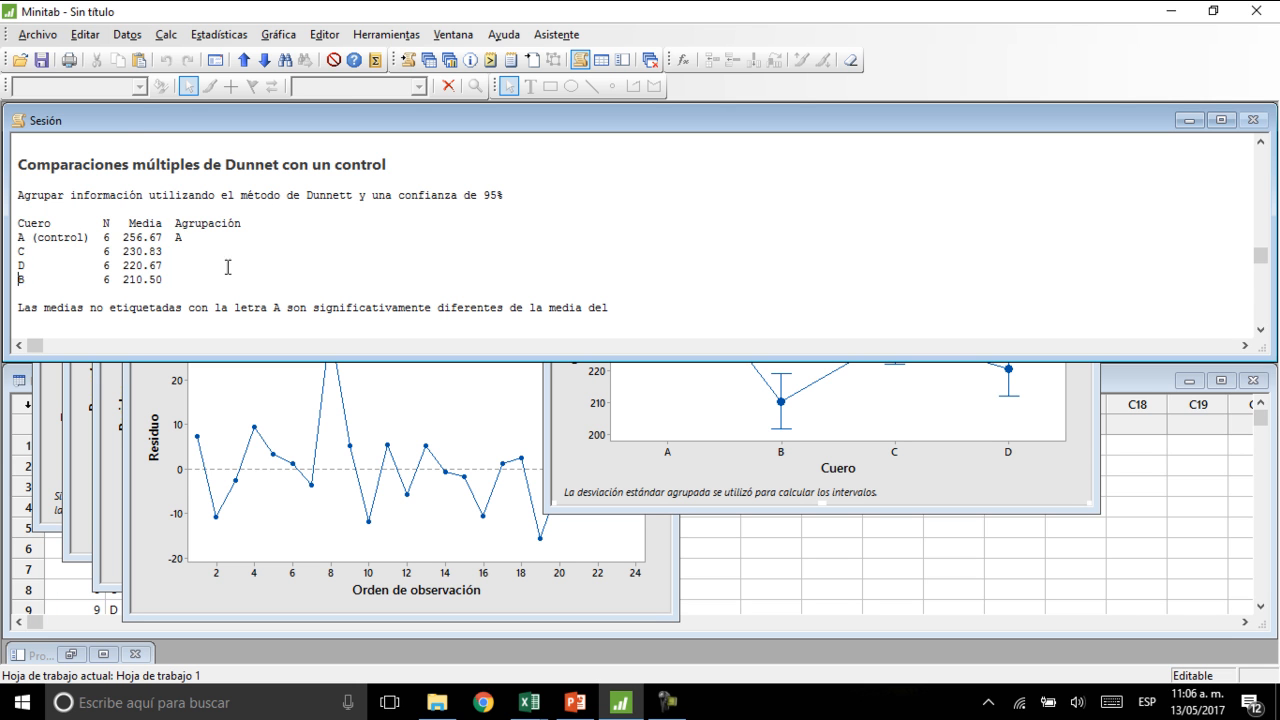
{"action": "scroll", "coordinate": [264, 271], "scroll_direction": "down", "scroll_amount": 2}
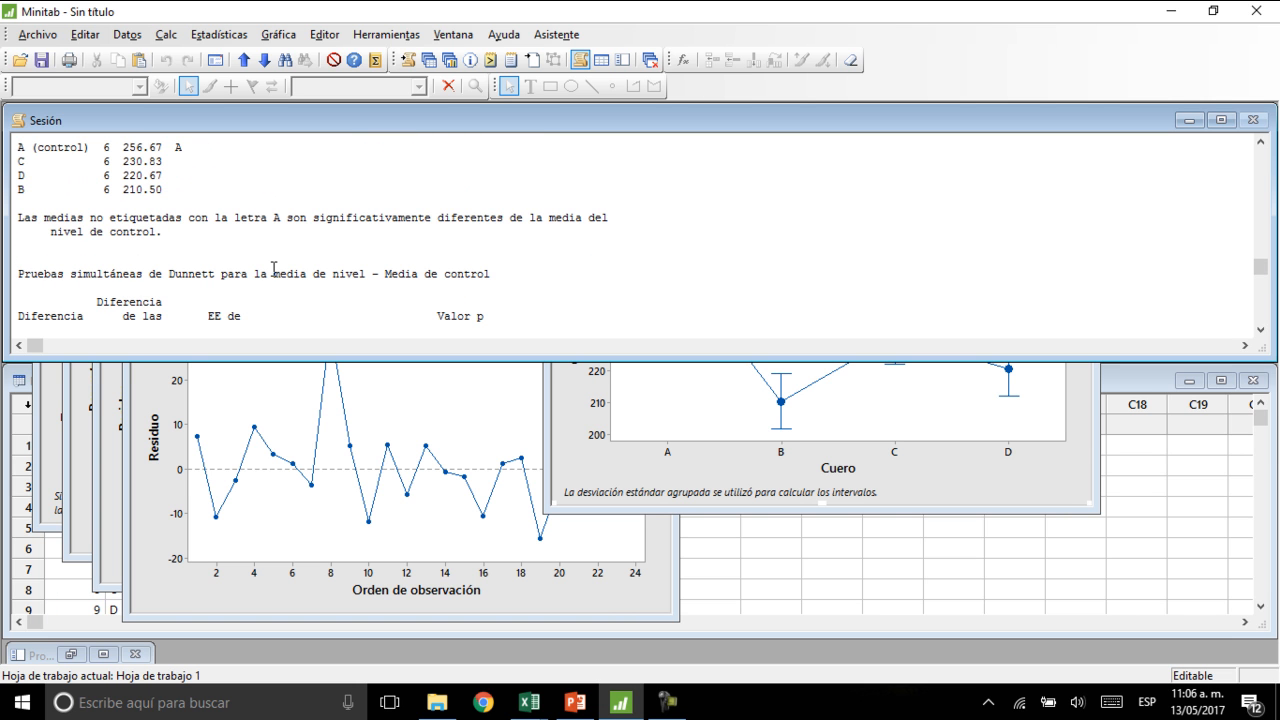
{"action": "scroll", "coordinate": [274, 269], "scroll_direction": "down", "scroll_amount": 2}
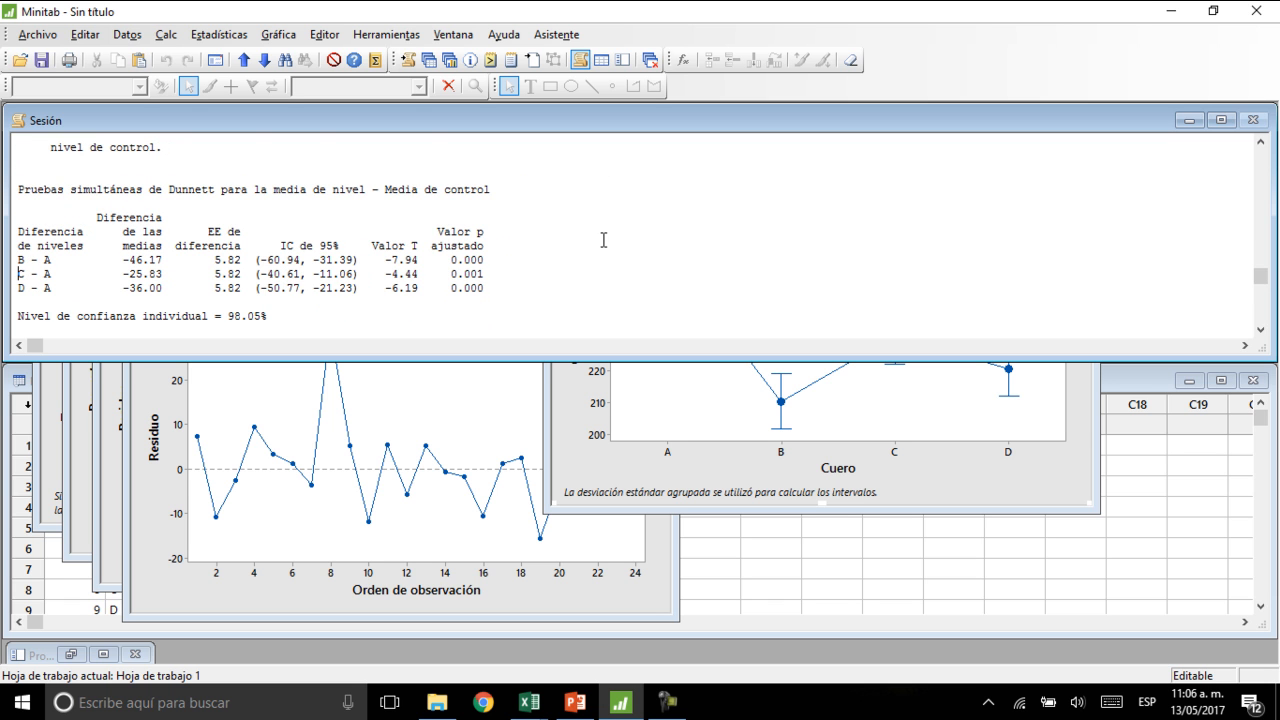
{"action": "scroll", "coordinate": [605, 244], "scroll_direction": "down", "scroll_amount": 3}
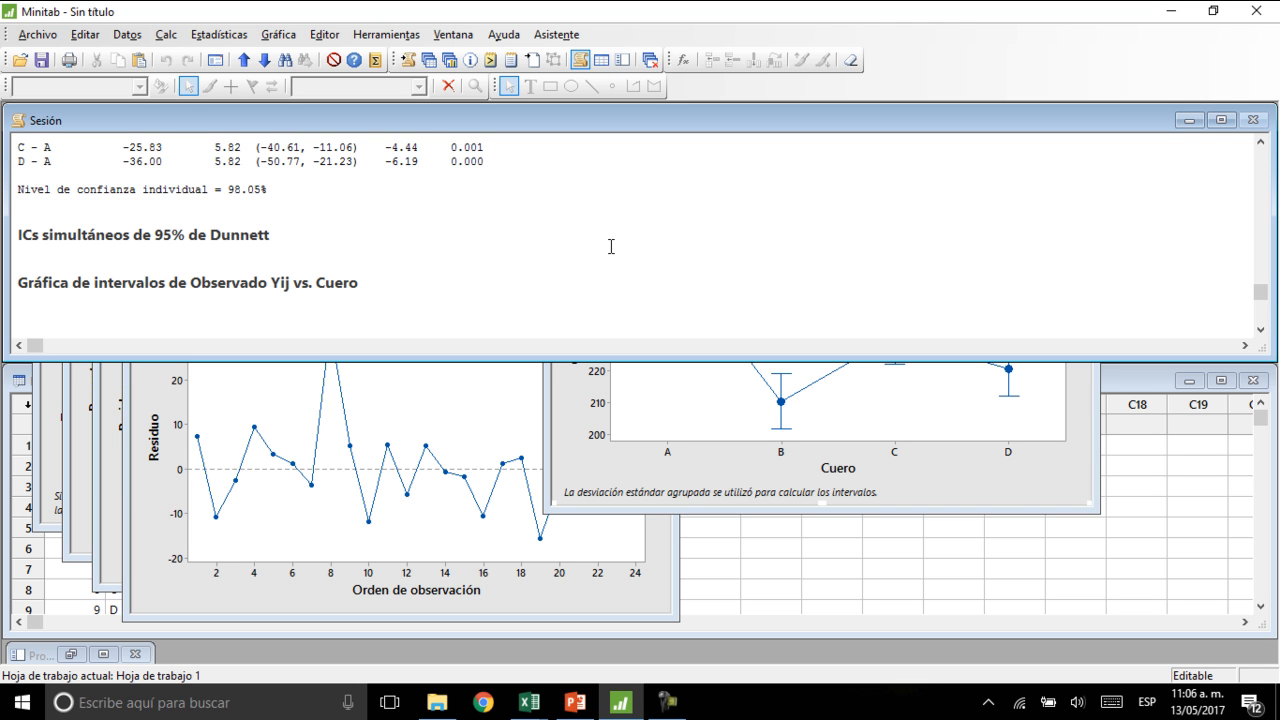
Step: Place the ICs simultáneos de 95% de Dunnett plot beside the session output and compare it with the Dunnett test table
{"action": "left_click", "coordinate": [43, 500]}
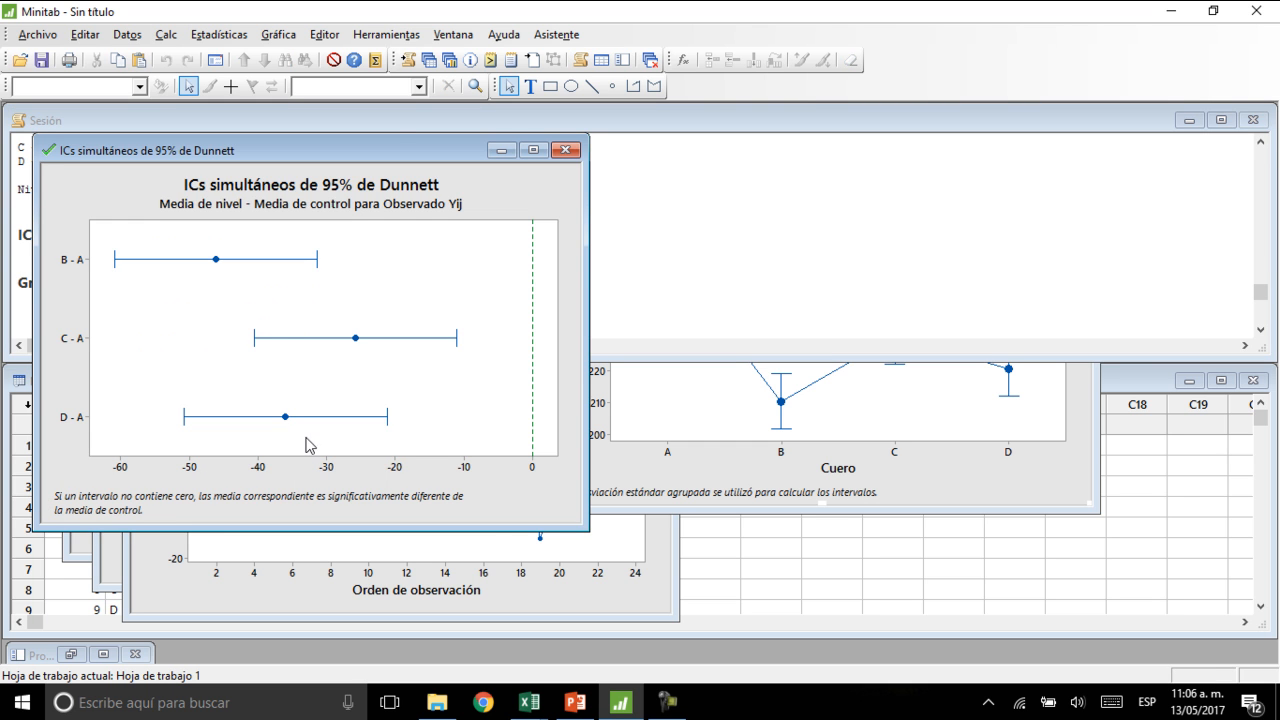
{"action": "left_click_drag", "start_coordinate": [375, 155], "coordinate": [909, 143]}
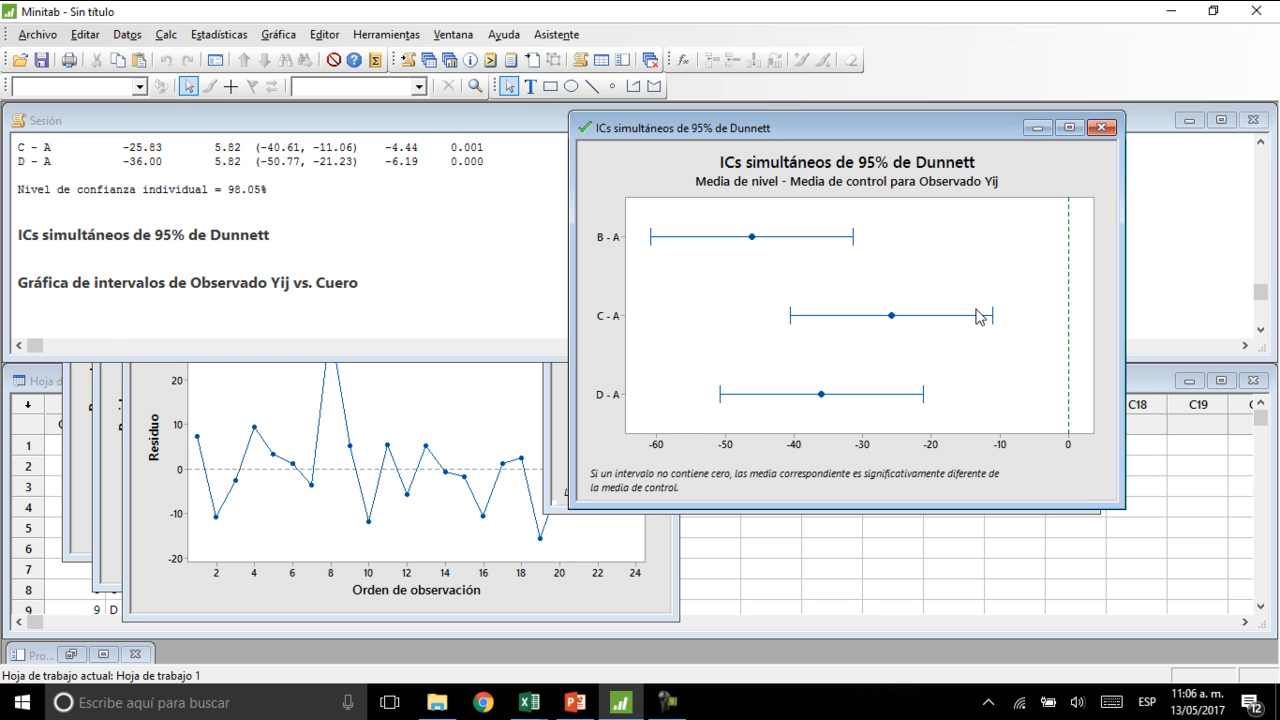
{"action": "left_click", "coordinate": [354, 244]}
{"action": "scroll", "coordinate": [350, 244], "scroll_direction": "up", "scroll_amount": 2}
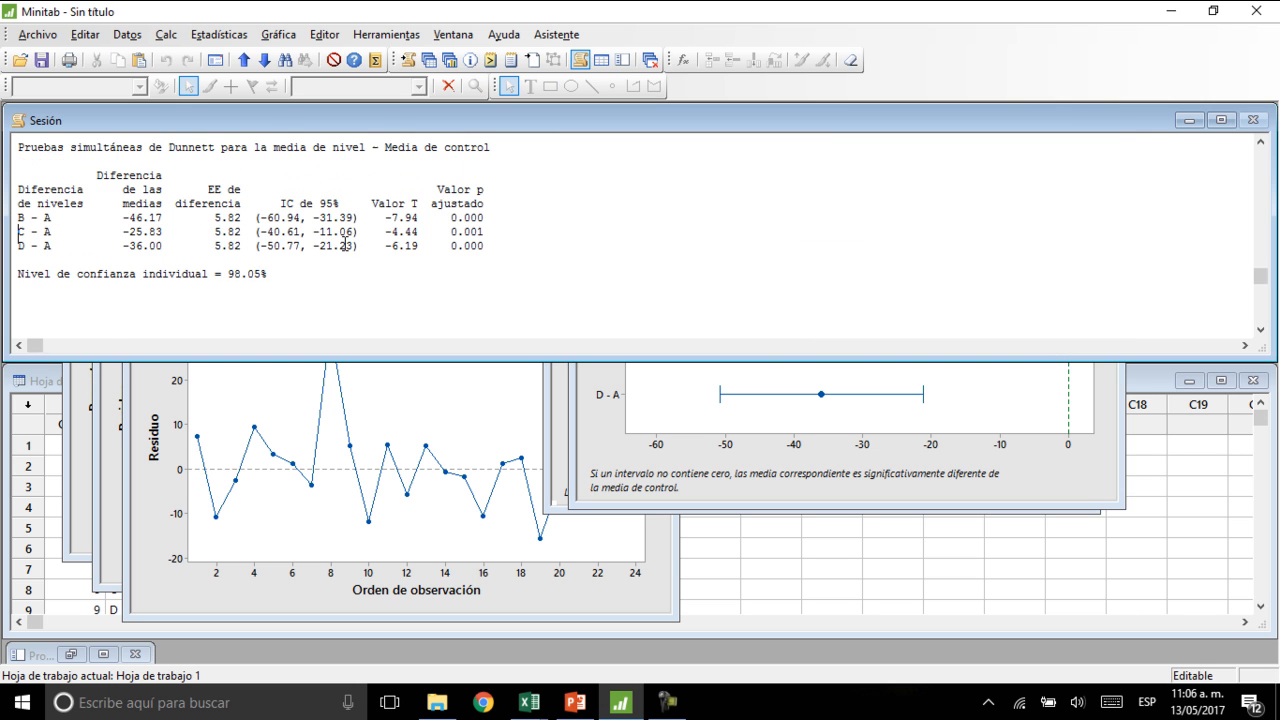
{"action": "scroll", "coordinate": [345, 244], "scroll_direction": "up", "scroll_amount": 1}
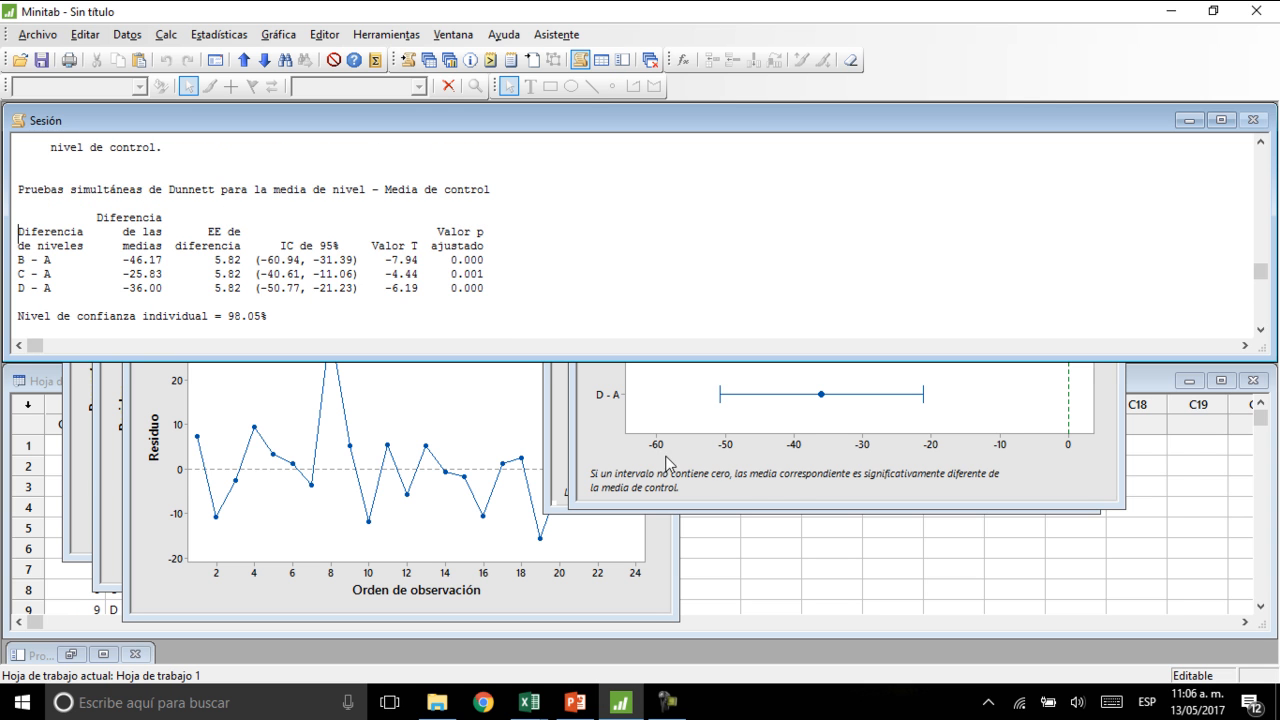
{"action": "left_click", "coordinate": [786, 491]}
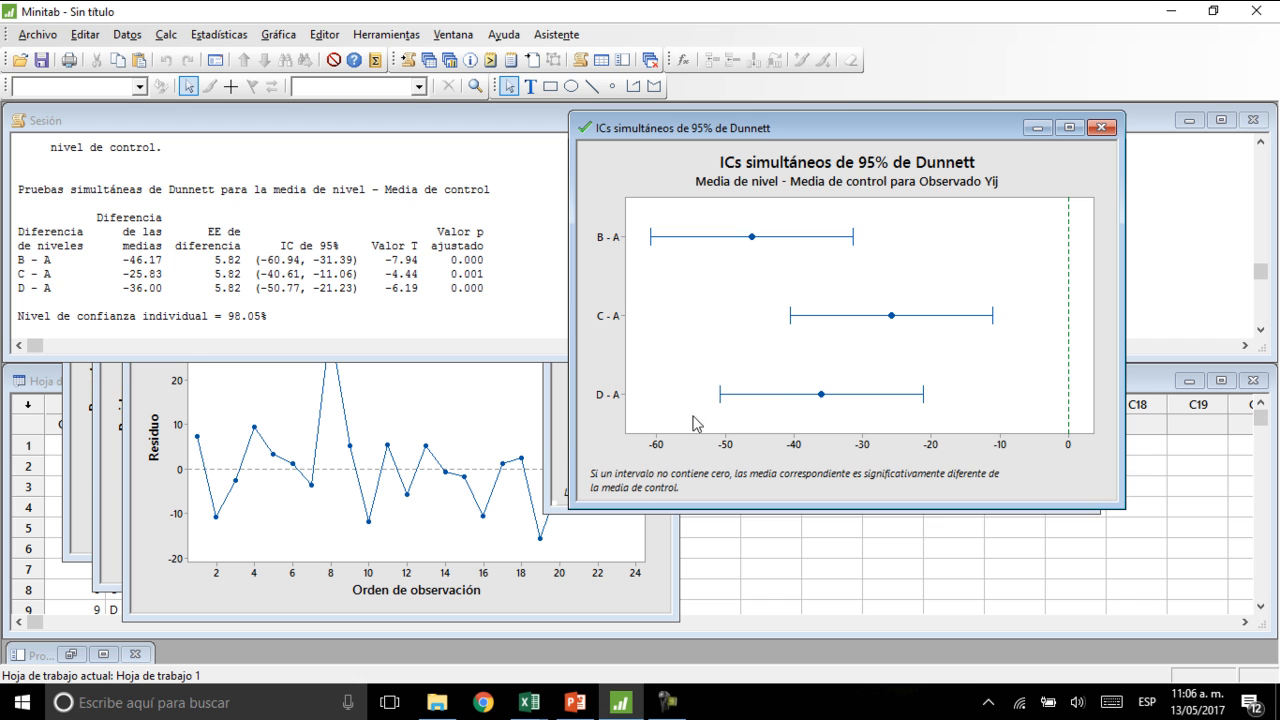
Step: Compare the interval plot of the leather means with the Dunnett simultaneous interval plot, alternating between them
{"action": "left_click", "coordinate": [557, 442]}
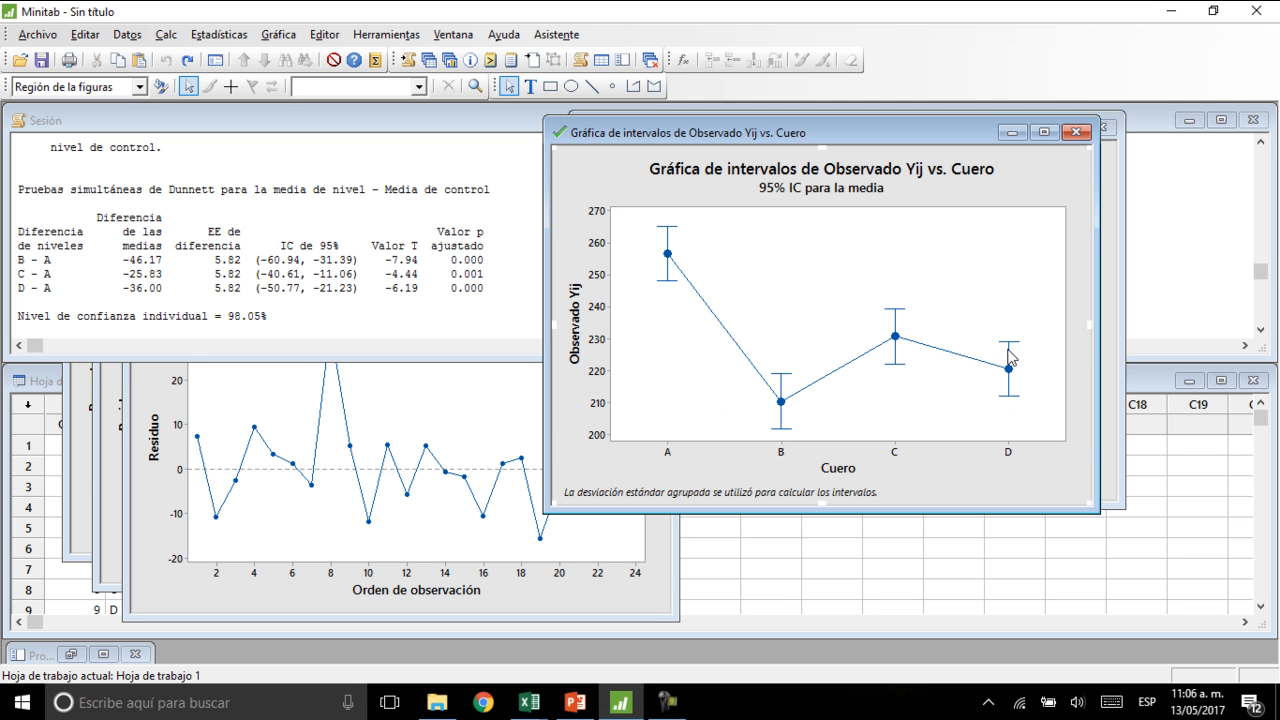
{"action": "left_click", "coordinate": [1115, 331]}
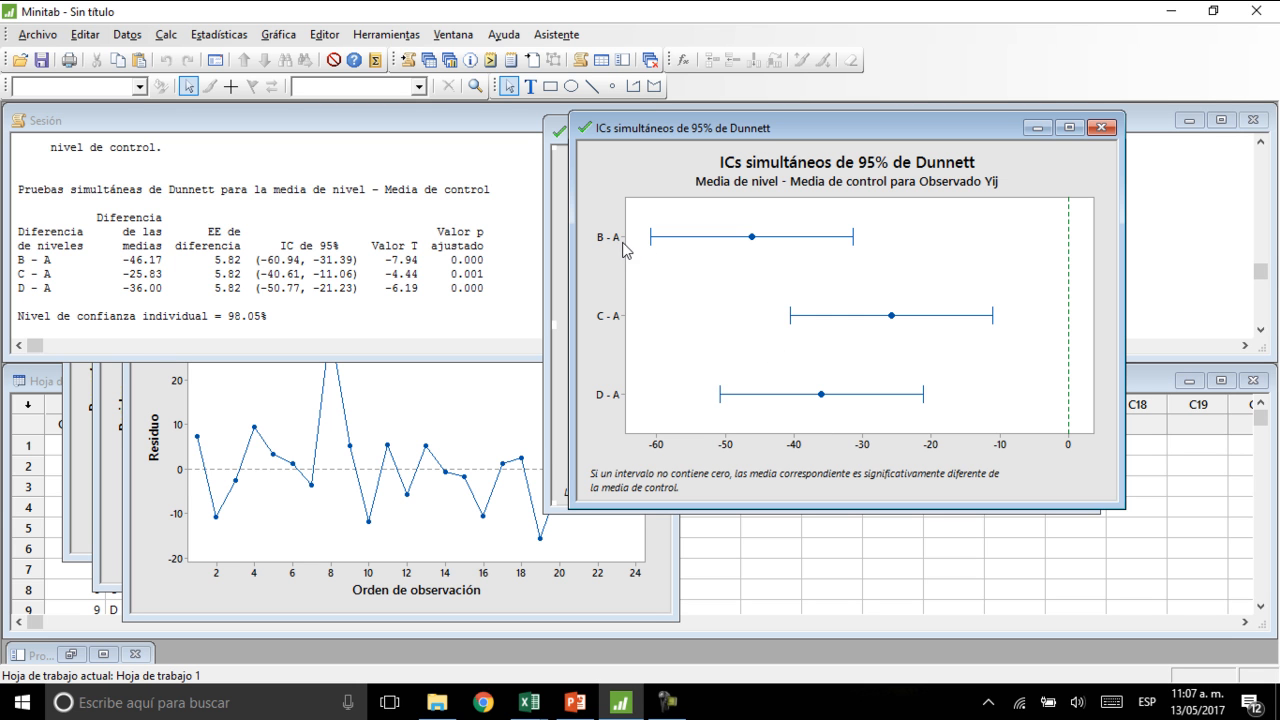
{"action": "left_click", "coordinate": [545, 446]}
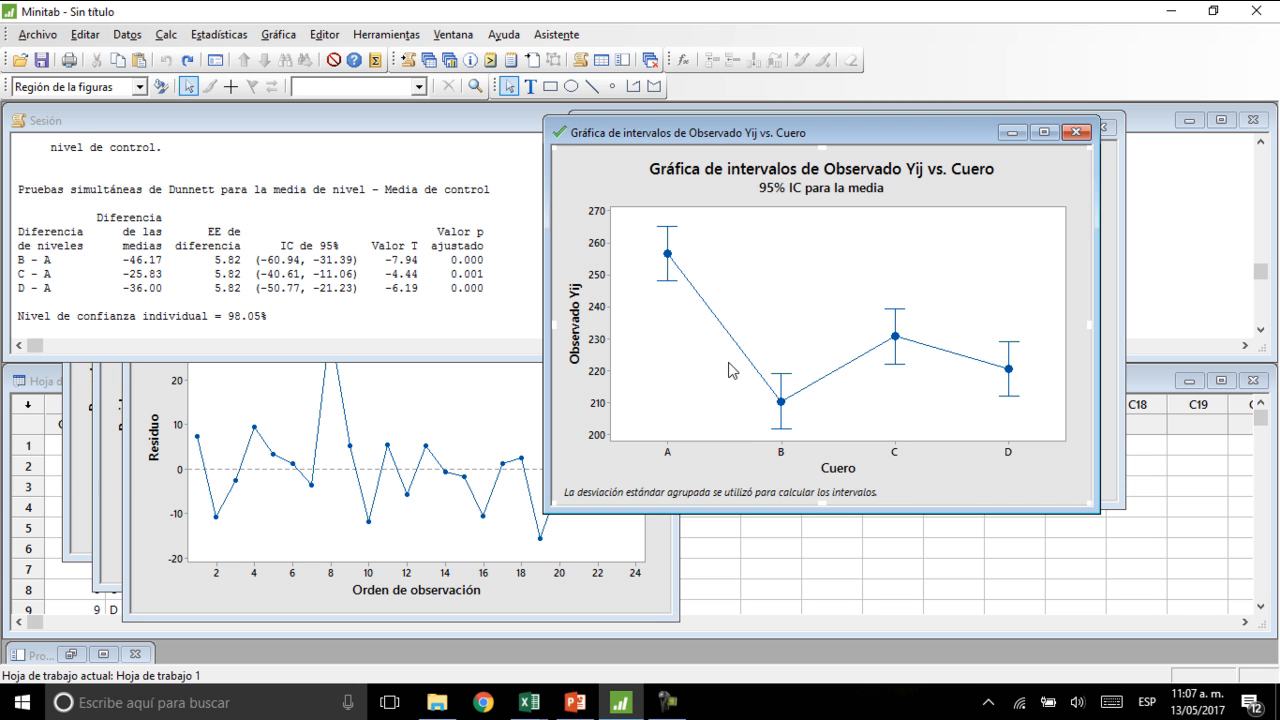
{"action": "left_click", "coordinate": [1120, 420]}
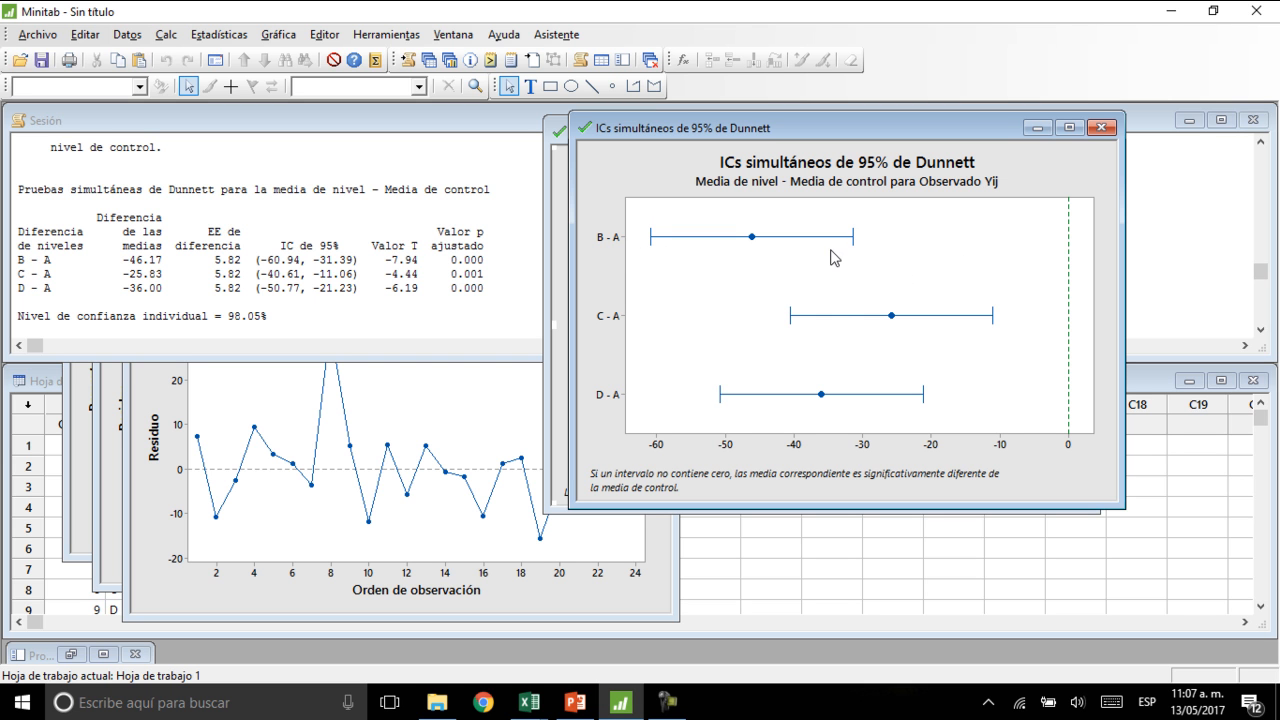
Step: Check the residual plot headings in the session output and open the 3.5 Normalidad slide, number 43, in the PowerPoint presentation Unidad III
{"action": "left_click", "coordinate": [416, 293]}
{"action": "scroll", "coordinate": [486, 274], "scroll_direction": "down", "scroll_amount": 5}
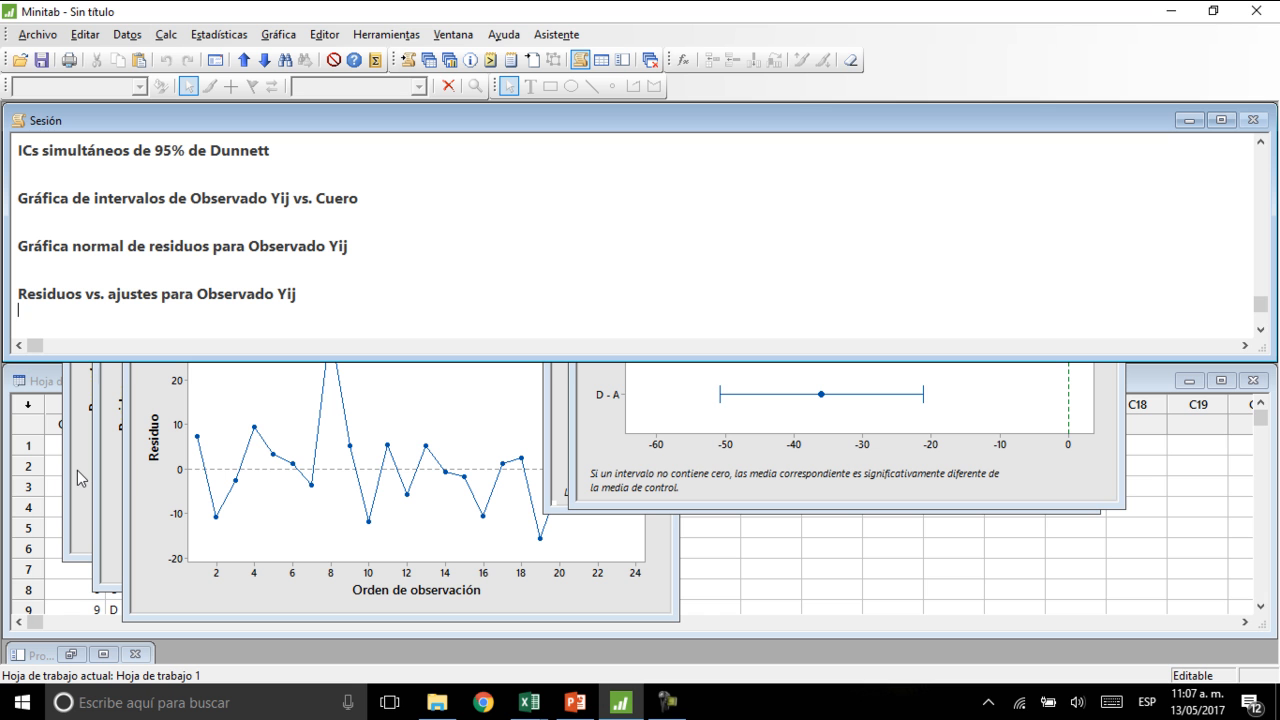
{"action": "left_click", "coordinate": [573, 706]}
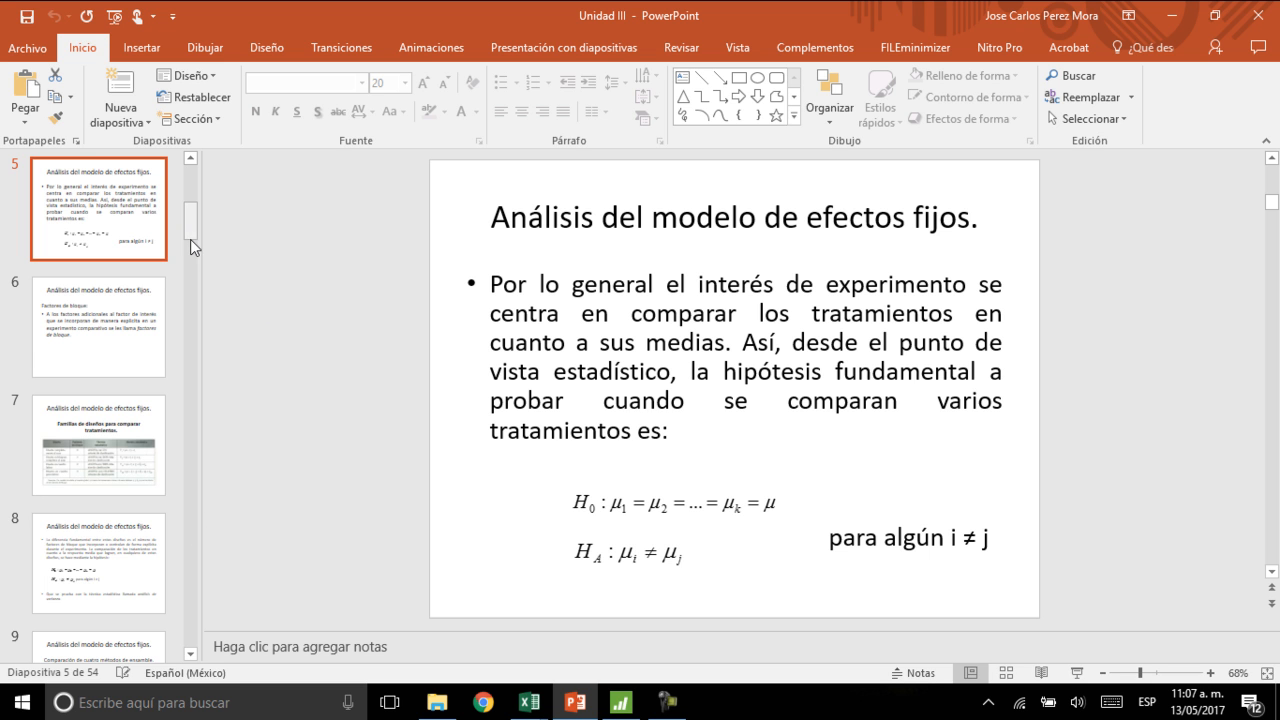
{"action": "left_click", "coordinate": [189, 417]}
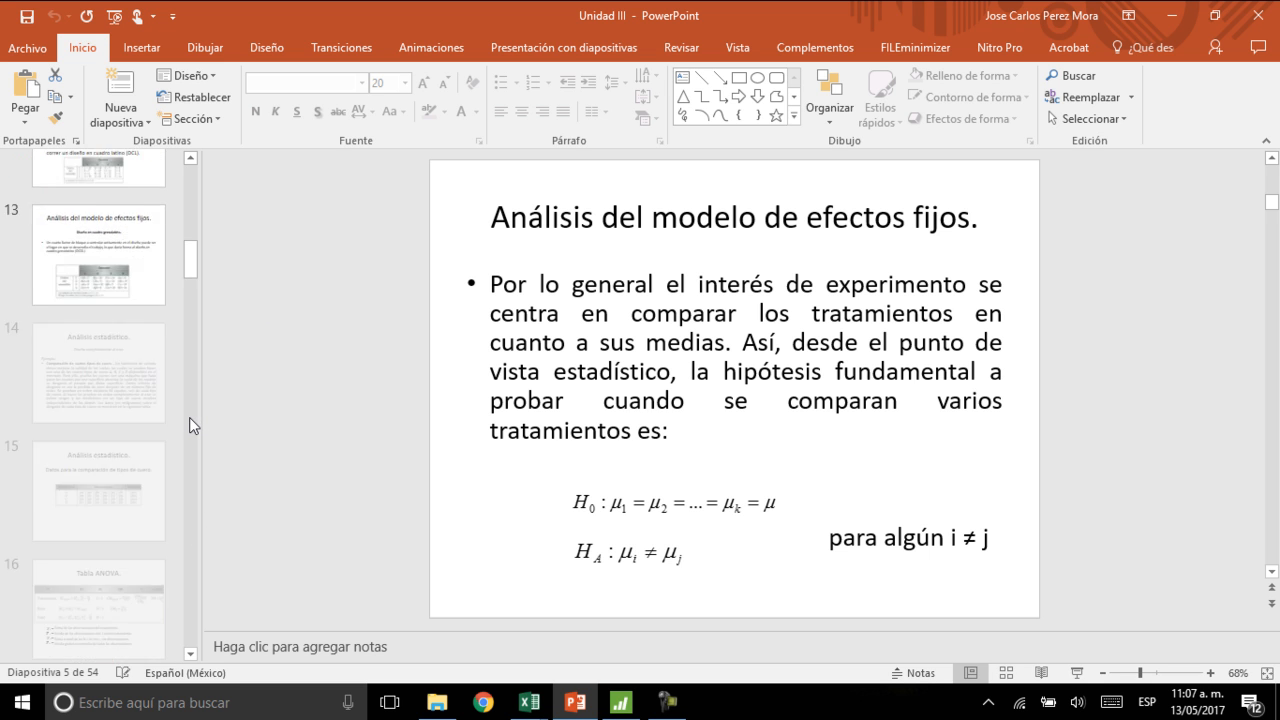
{"action": "left_click", "coordinate": [193, 480]}
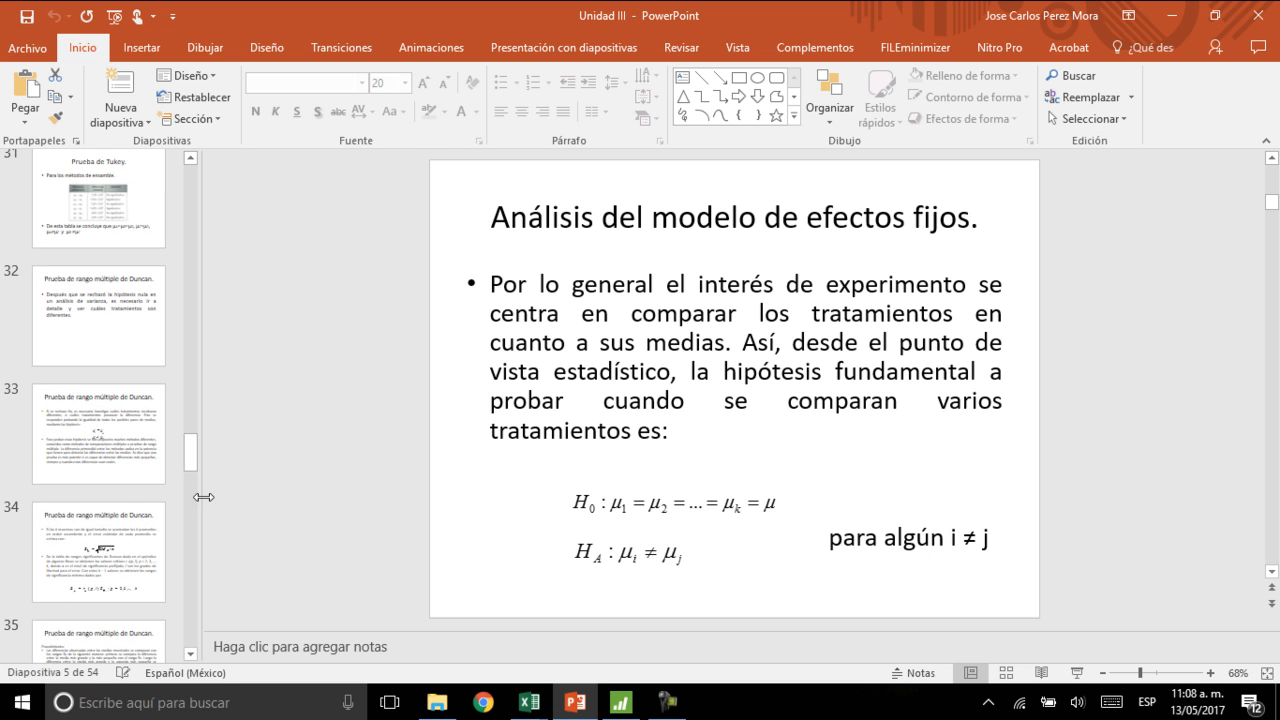
{"action": "left_click", "coordinate": [197, 564]}
{"action": "left_click", "coordinate": [189, 586]}
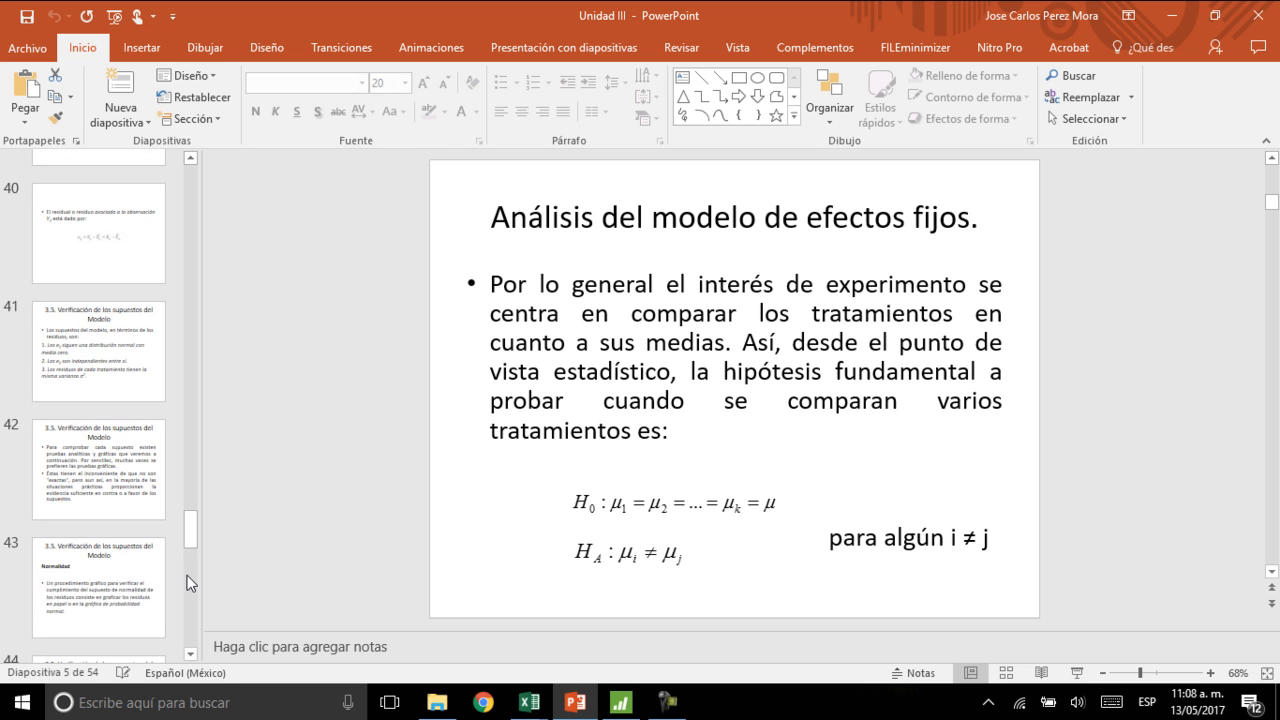
{"action": "scroll", "coordinate": [95, 433], "scroll_direction": "down", "scroll_amount": 3}
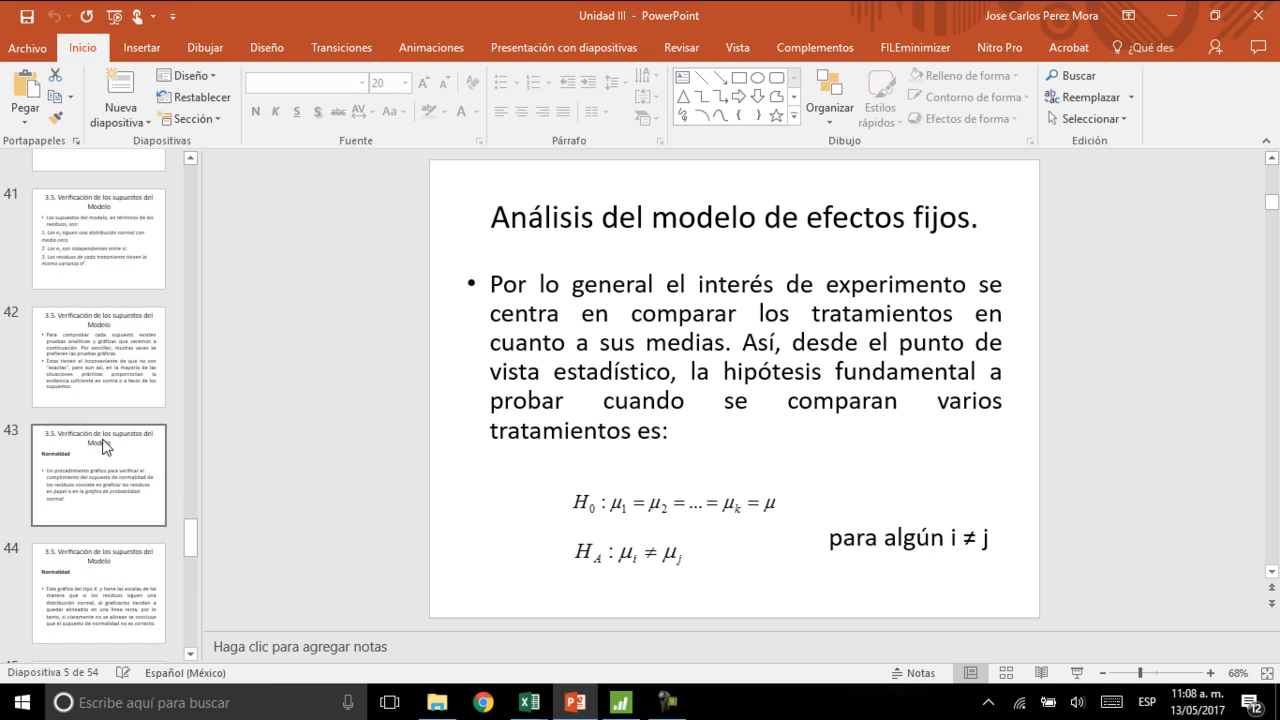
{"action": "left_click", "coordinate": [108, 323]}
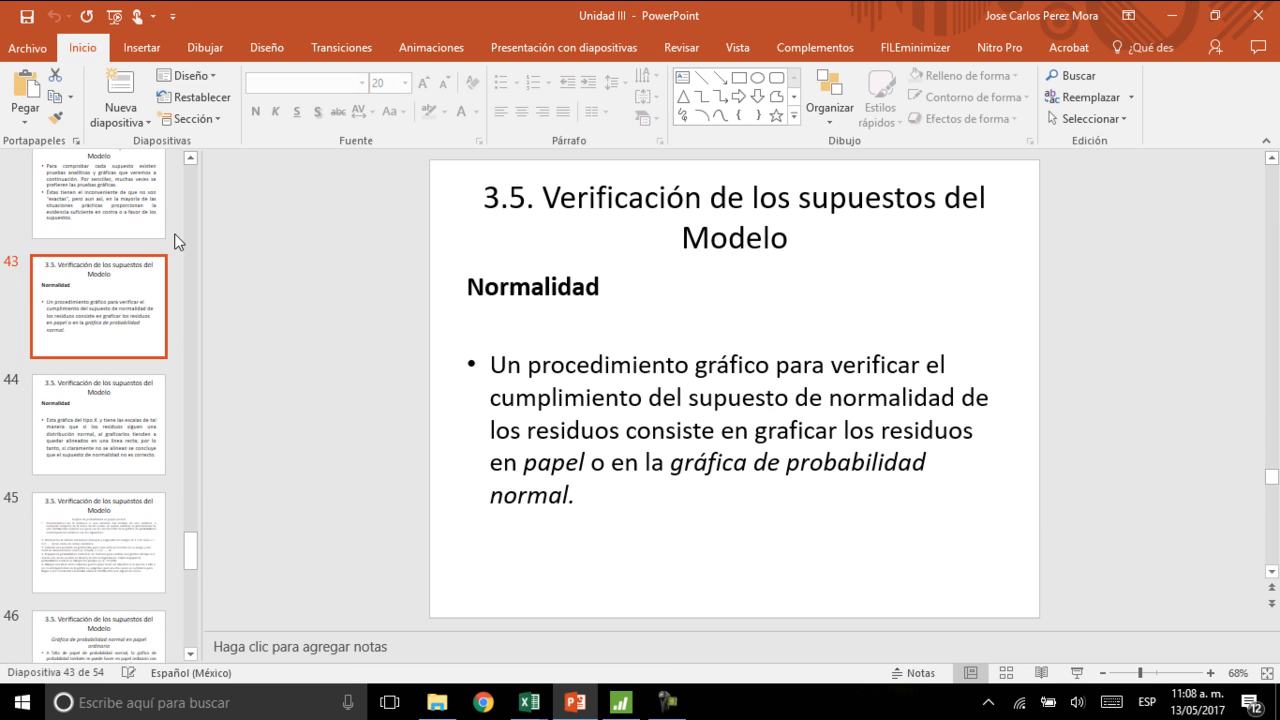
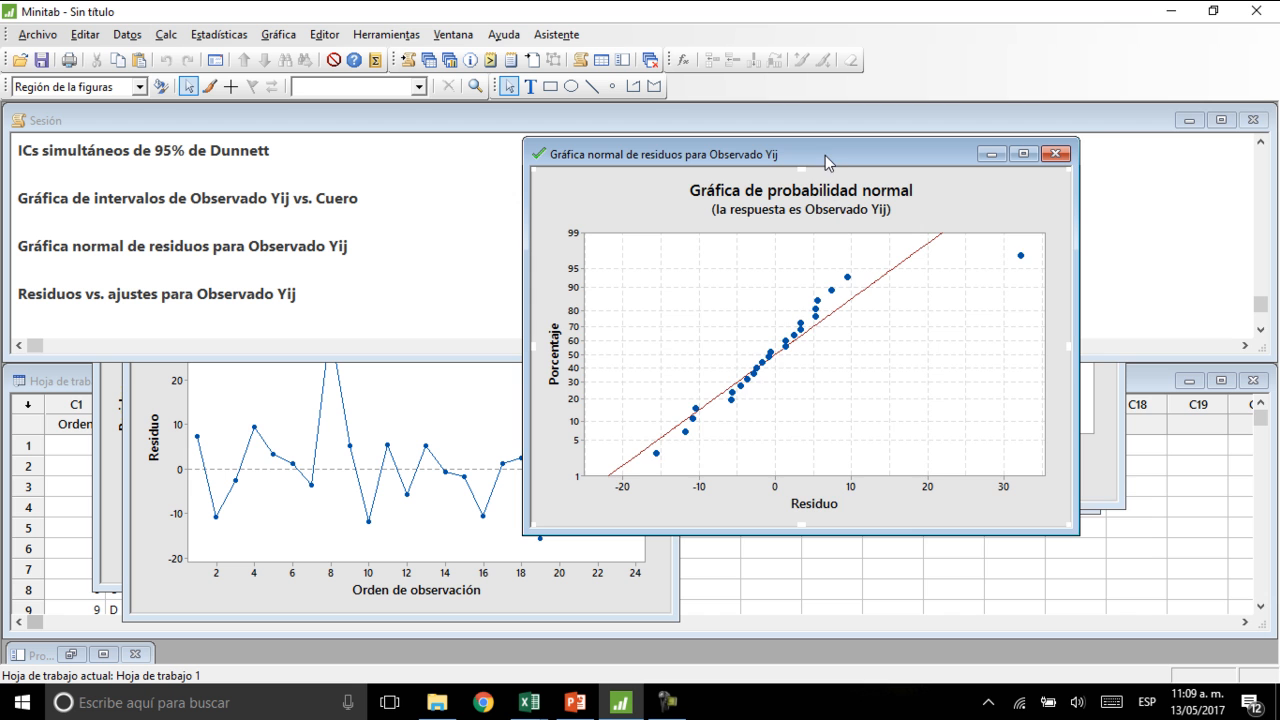
Step: Bring up the Residuos vs. ajustes plot, move it clear of the session output and examine its outlying residual
{"action": "left_click", "coordinate": [113, 474]}
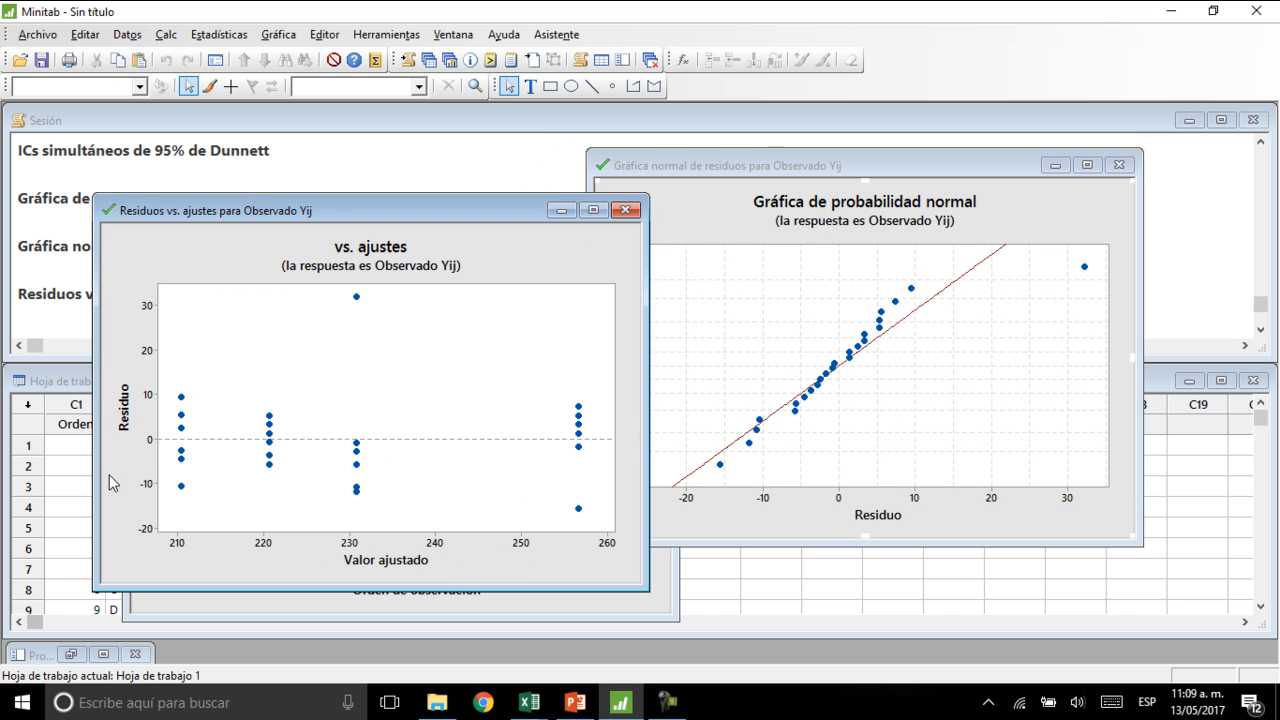
{"action": "left_click_drag", "start_coordinate": [270, 213], "coordinate": [785, 189]}
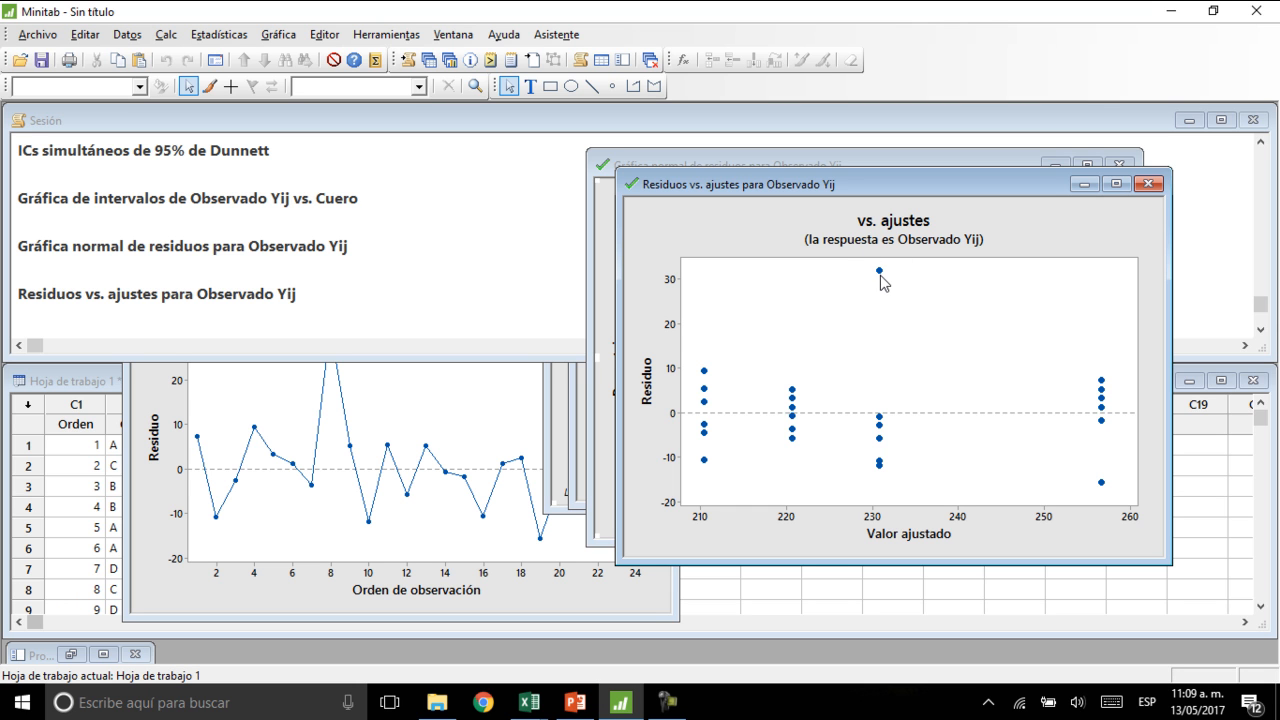
{"action": "mouse_move", "coordinate": [881, 280]}
Step: Switch to the Unidad III presentation in PowerPoint and review the Varianza constante criteria on slides 48 and 49
{"action": "left_click", "coordinate": [577, 701]}
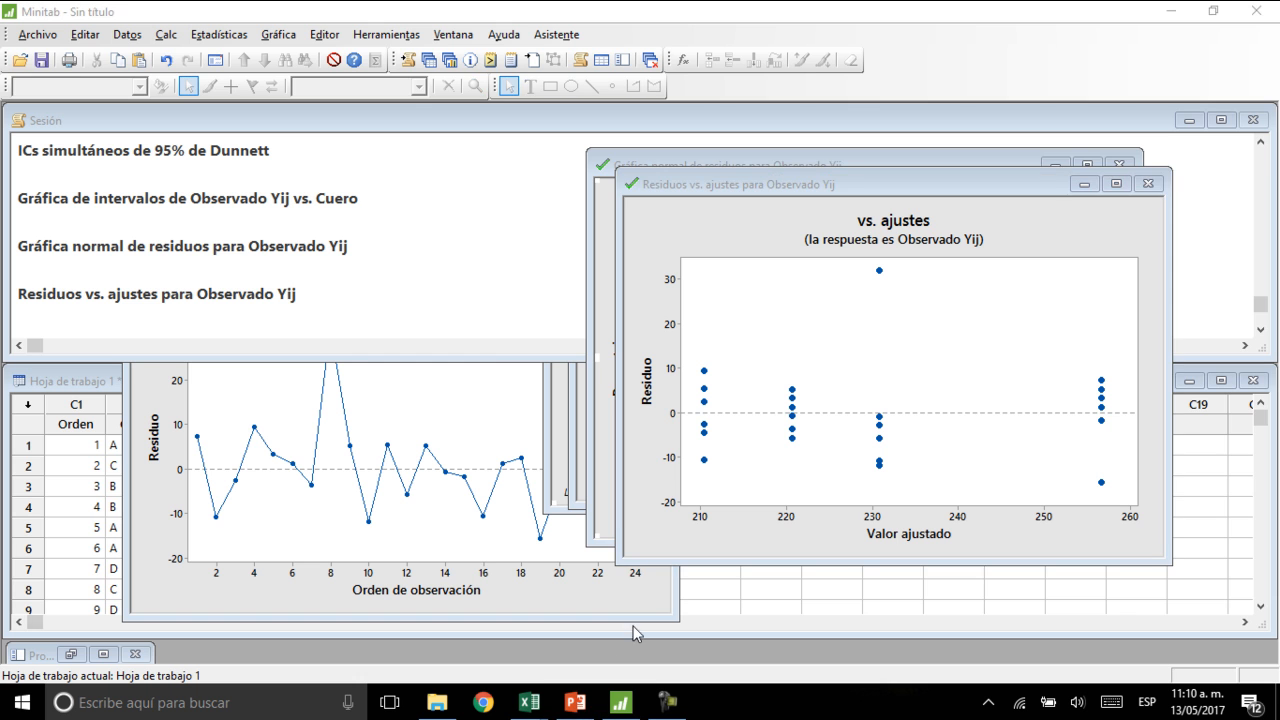
{"action": "left_click", "coordinate": [577, 701]}
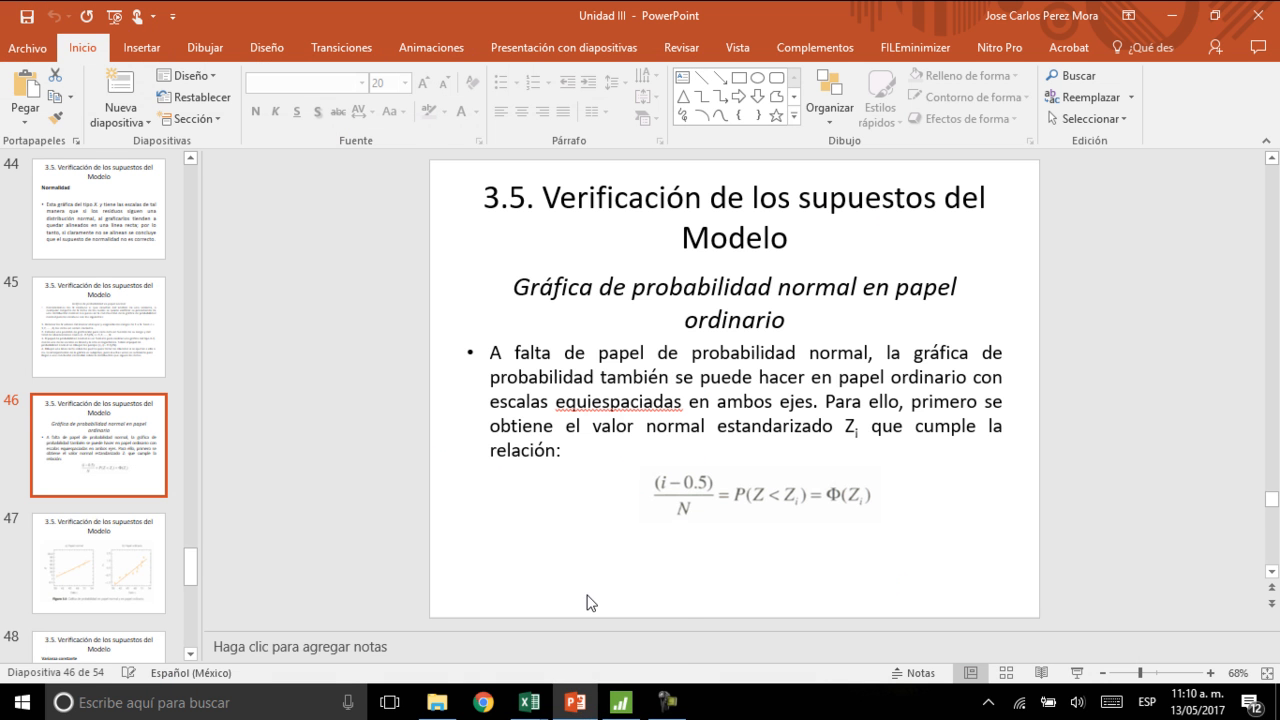
{"action": "left_click", "coordinate": [160, 525]}
{"action": "key", "text": "Down"}
{"action": "key", "text": "Down"}
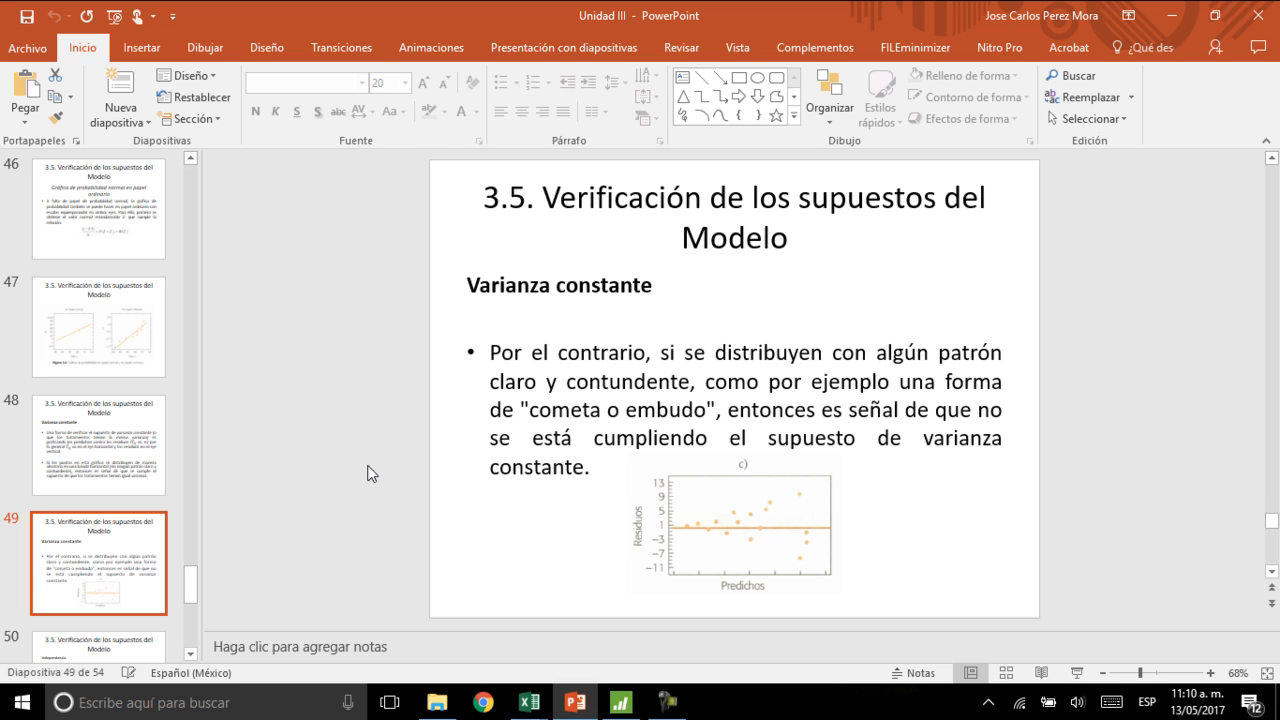
{"action": "key", "text": "Up"}
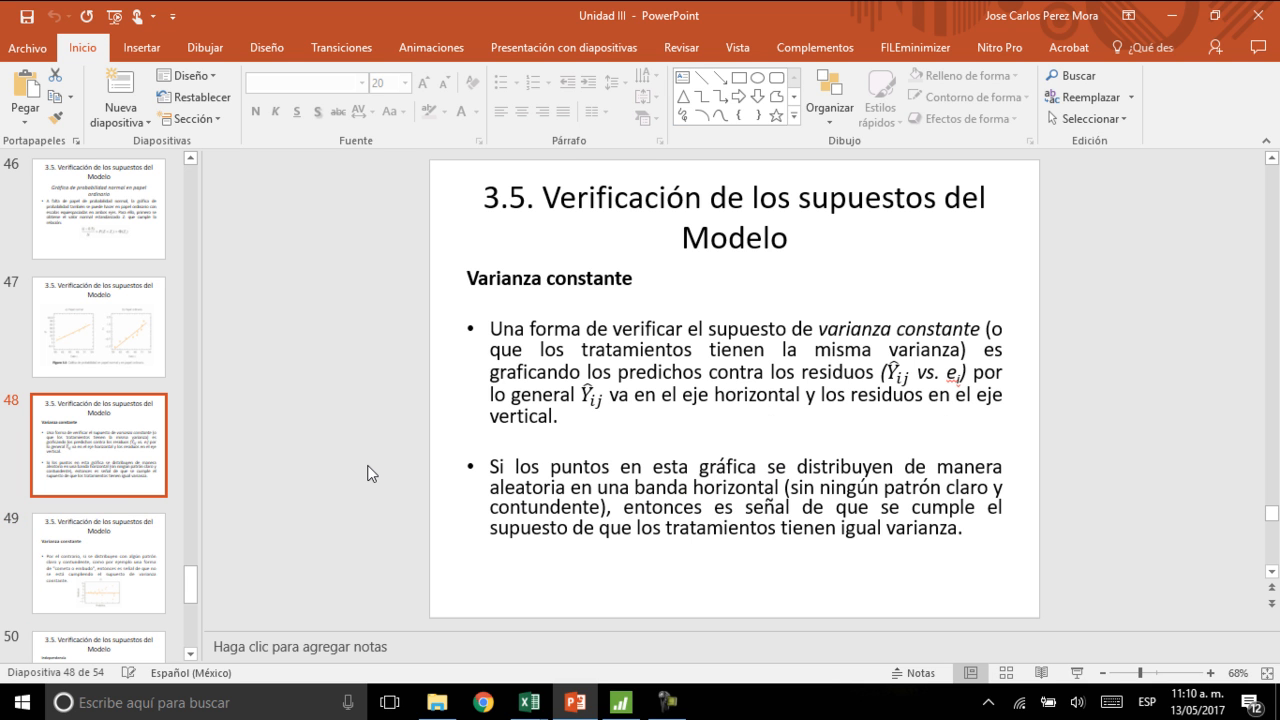
{"action": "key", "text": "Down"}
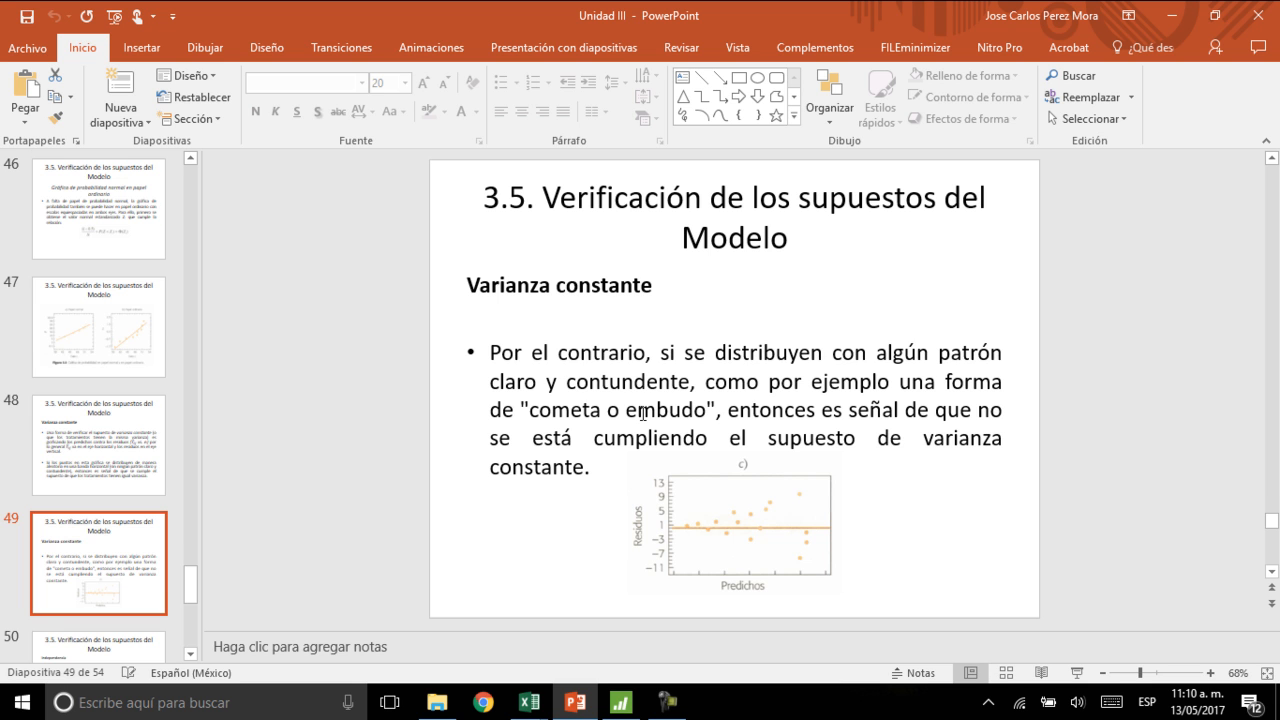
Step: View the Independencia slide, number 50, and bring up the Residuos vs. orden plot in Minitab, moving it clear of the worksheet data
{"action": "scroll", "coordinate": [641, 413], "scroll_direction": "down", "scroll_amount": 1}
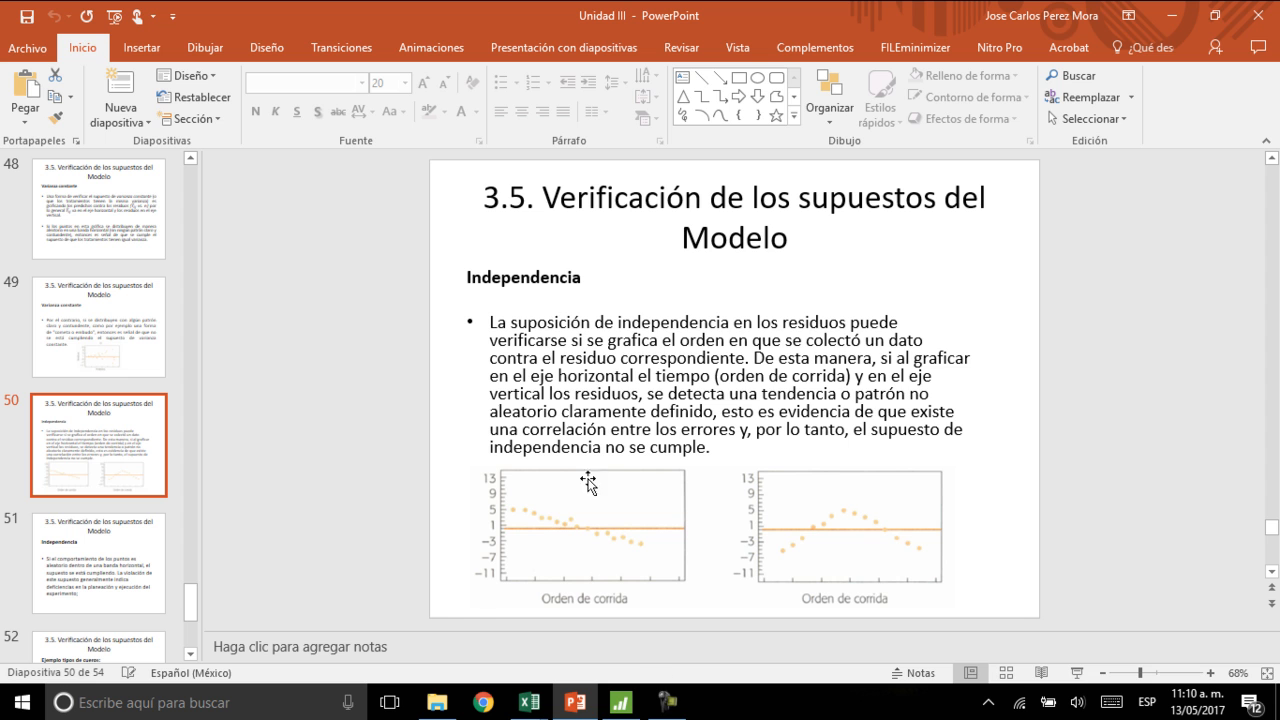
{"action": "left_click", "coordinate": [621, 703]}
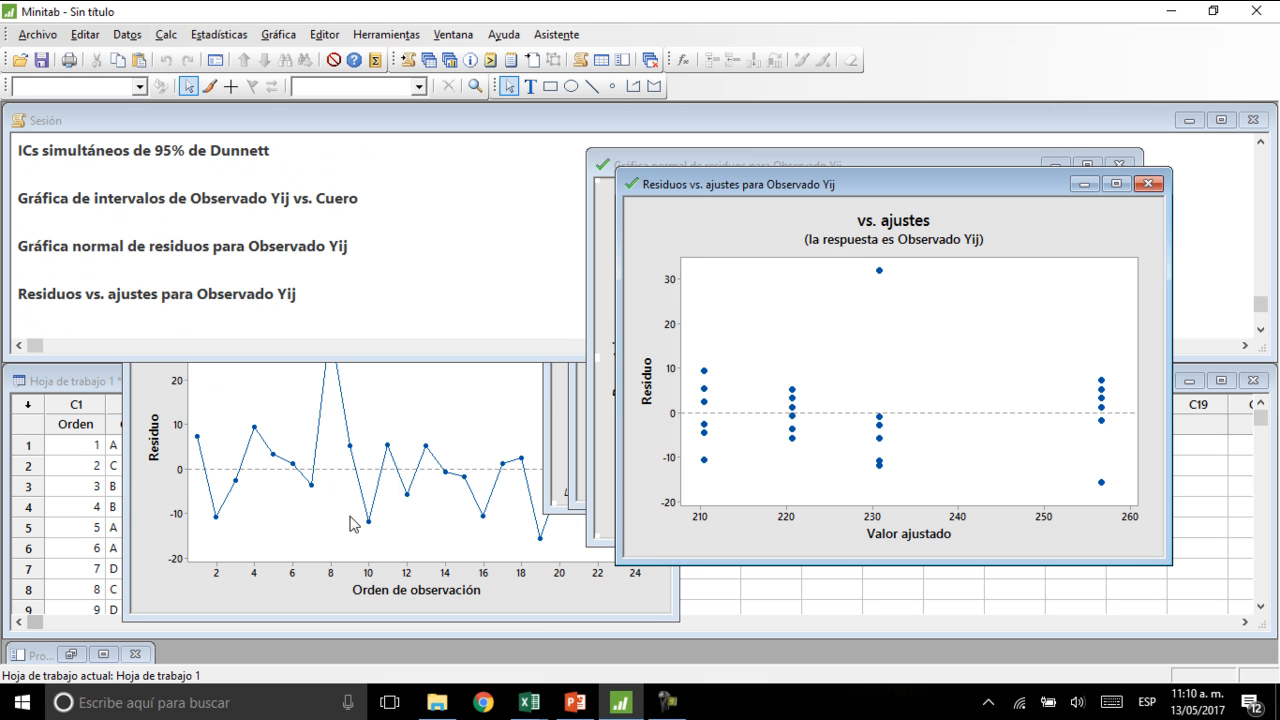
{"action": "left_click", "coordinate": [140, 505]}
{"action": "left_click_drag", "start_coordinate": [330, 245], "coordinate": [884, 241]}
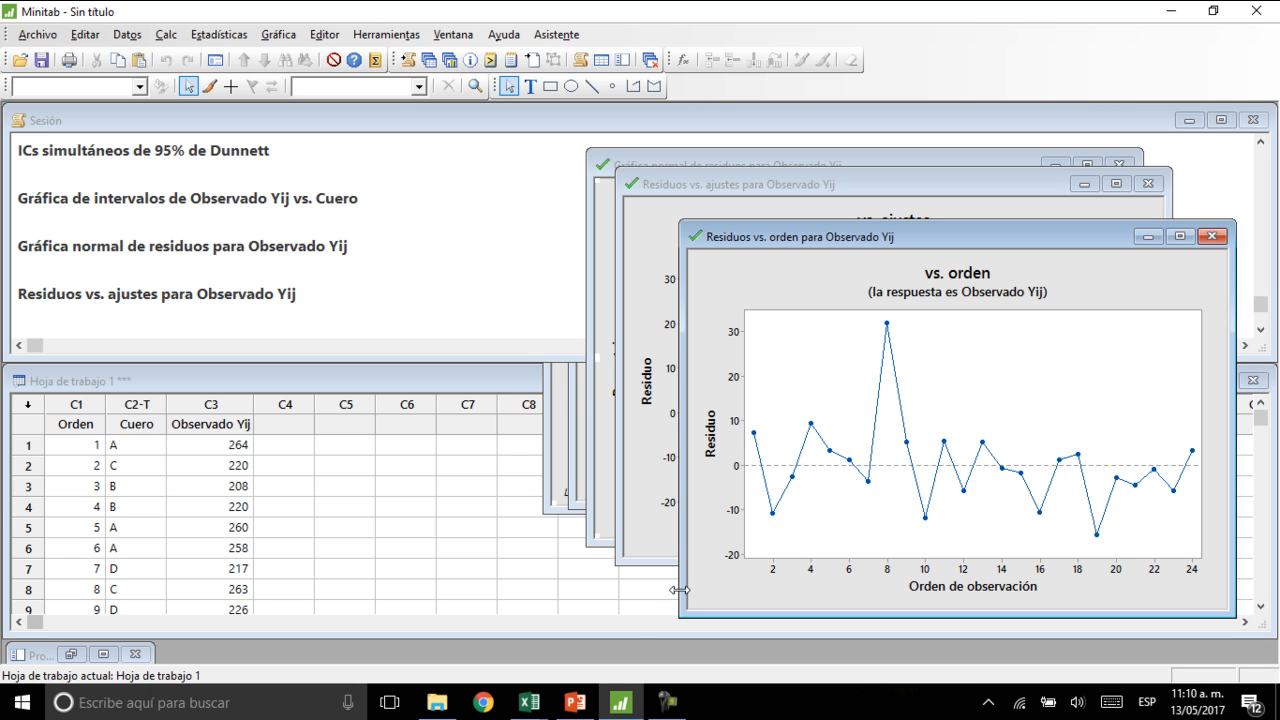
Step: Read the Independencia criterion on slide 51 in PowerPoint, and return to Minitab's Residuos vs. orden plot, shifting it slightly up toward the session output
{"action": "left_click", "coordinate": [575, 703]}
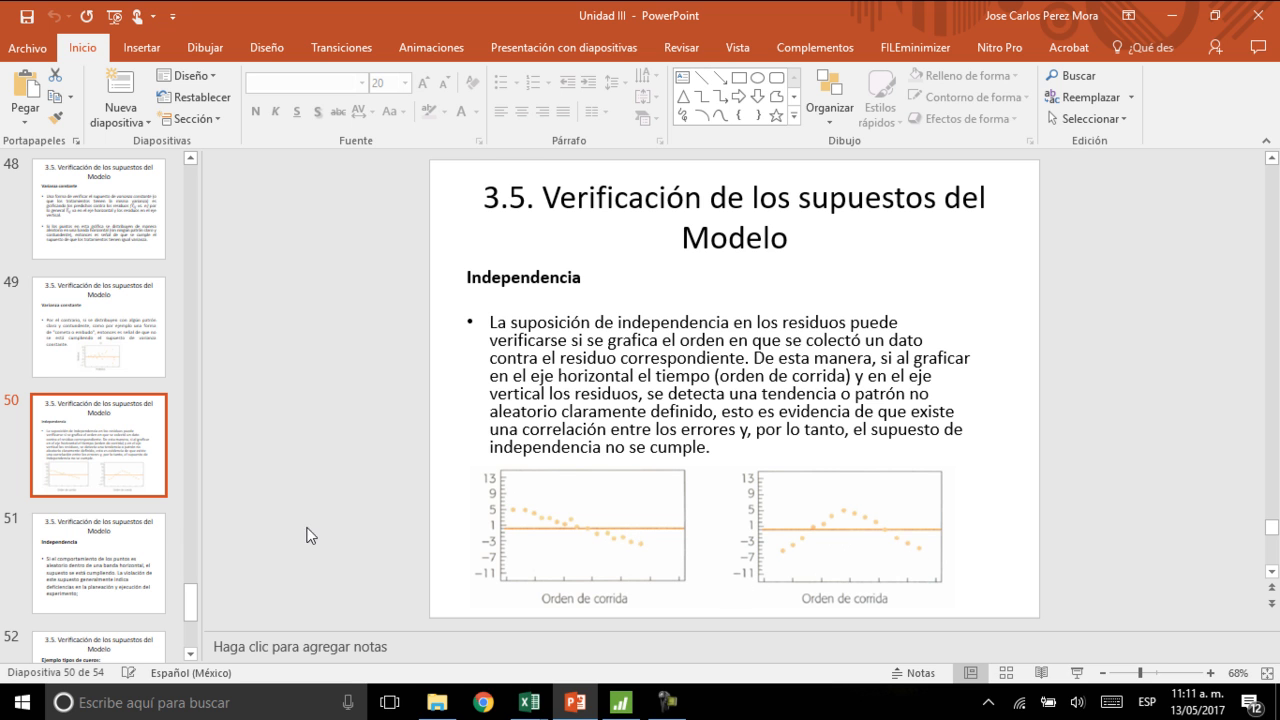
{"action": "left_click", "coordinate": [118, 566]}
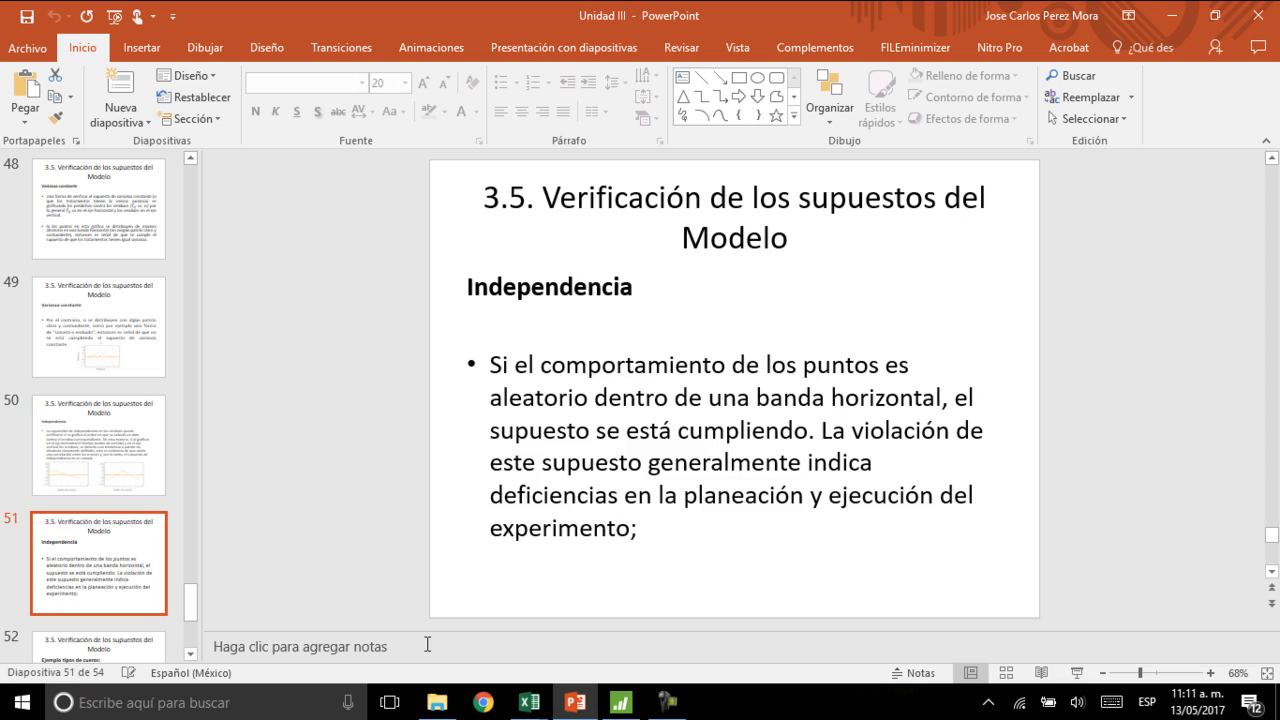
{"action": "left_click", "coordinate": [621, 702]}
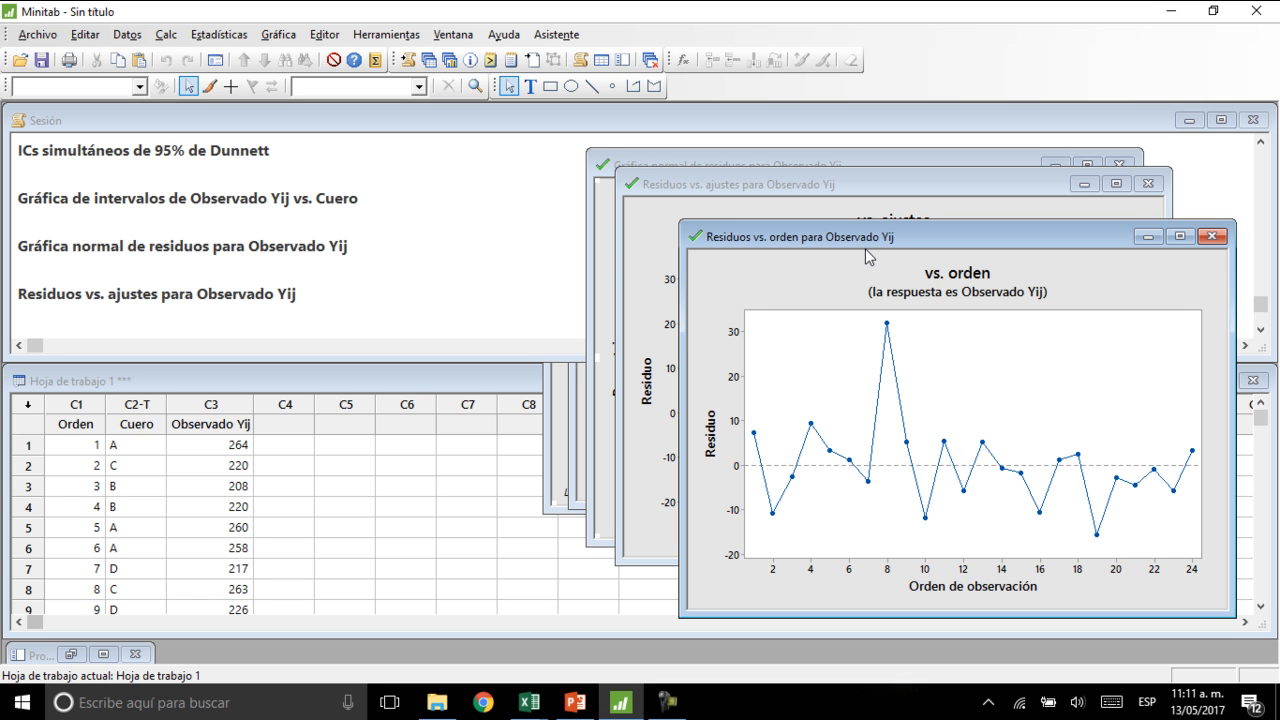
{"action": "left_click_drag", "start_coordinate": [866, 245], "coordinate": [819, 222]}
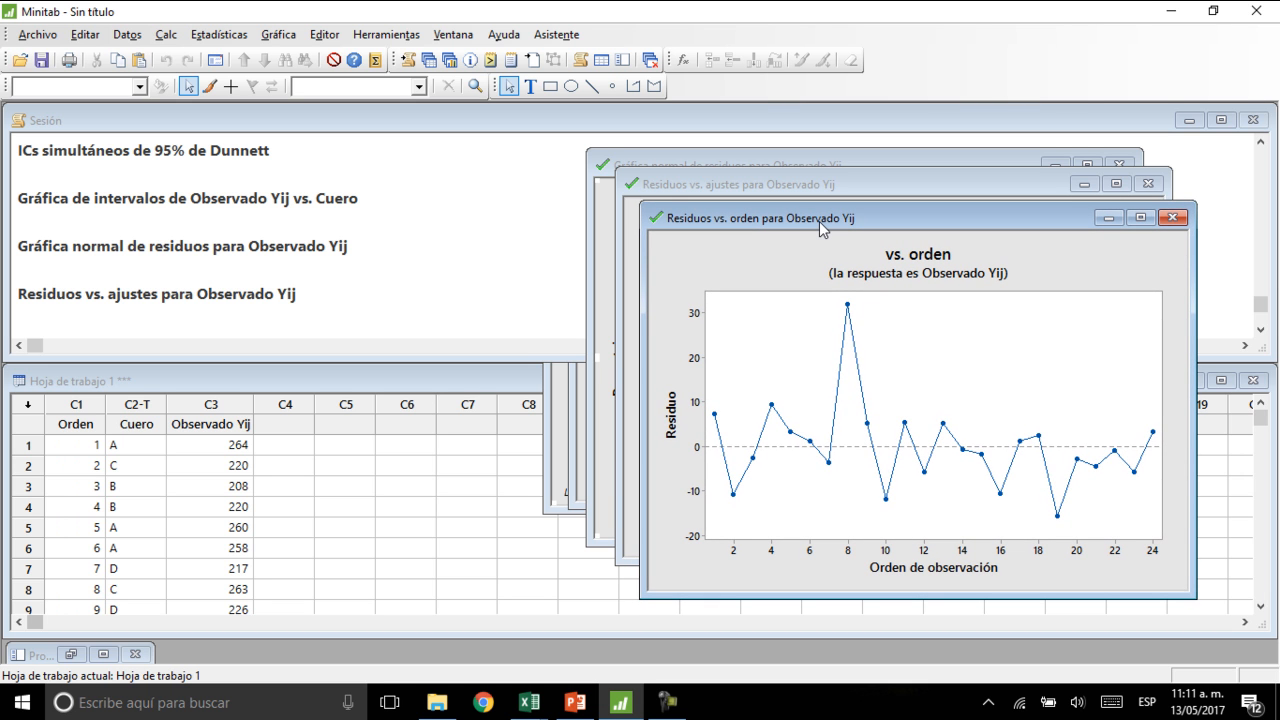